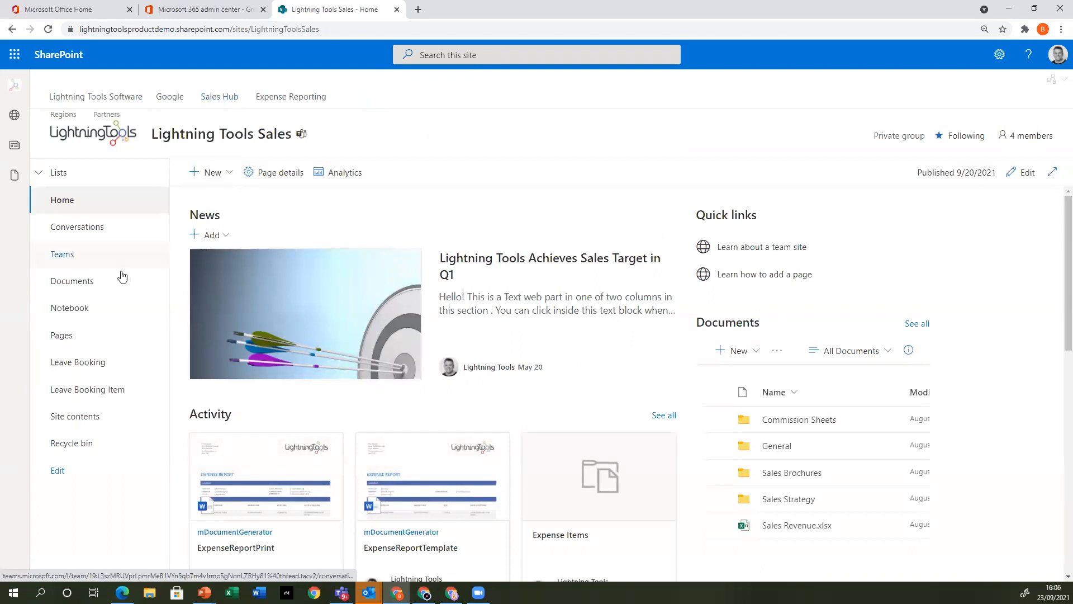
Browse the Documents library through Commission Sheets to the Demo User3 Commission Claims folder and return to the library root
{"action": "left_click", "coordinate": [101, 283]}
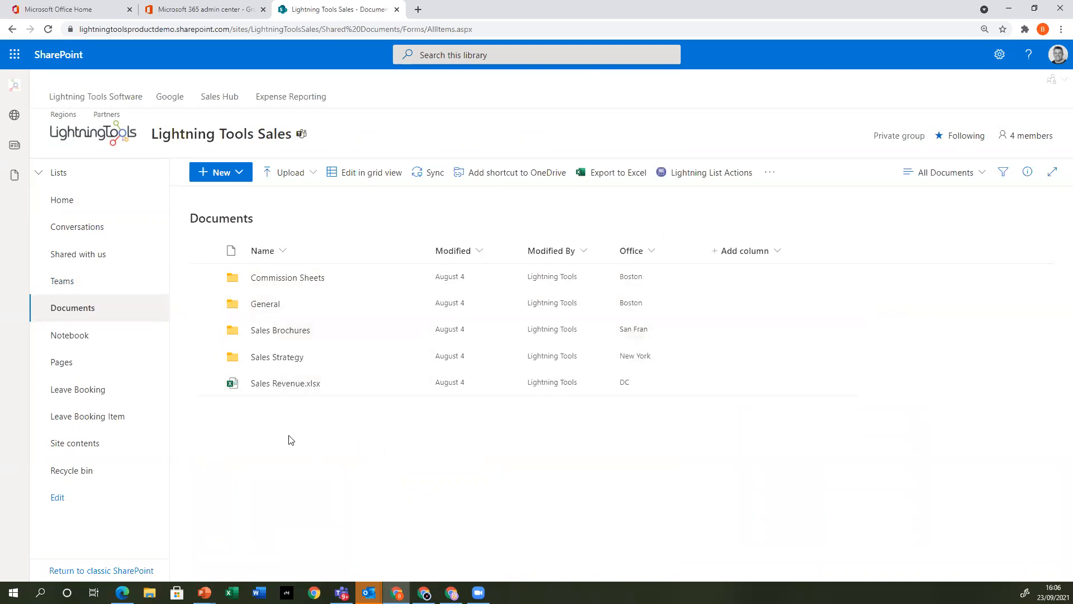
{"action": "left_click", "coordinate": [311, 279]}
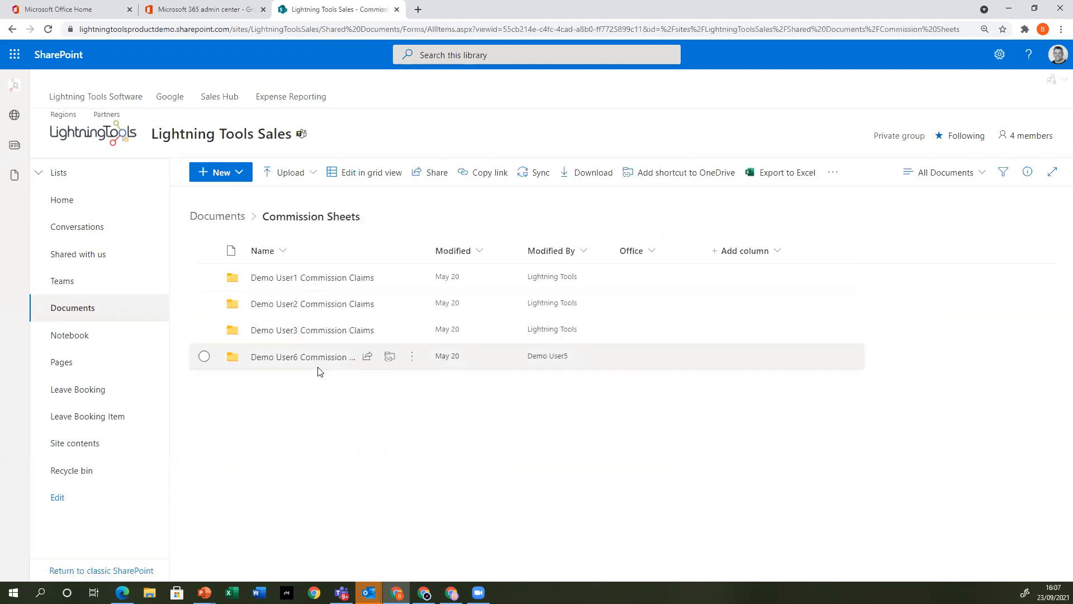
{"action": "left_click", "coordinate": [324, 330]}
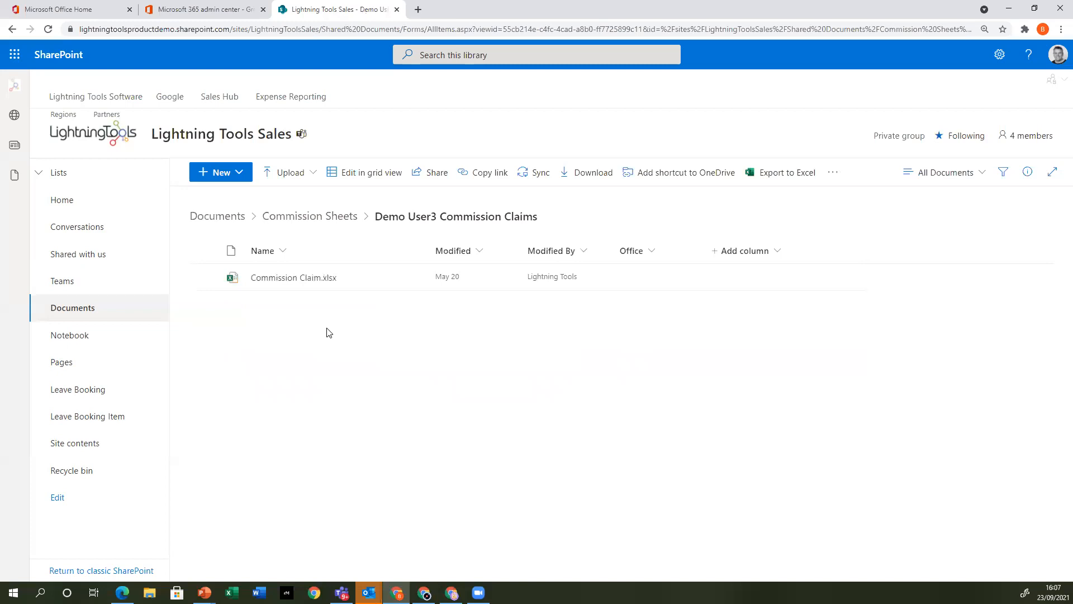
{"action": "left_click", "coordinate": [330, 222]}
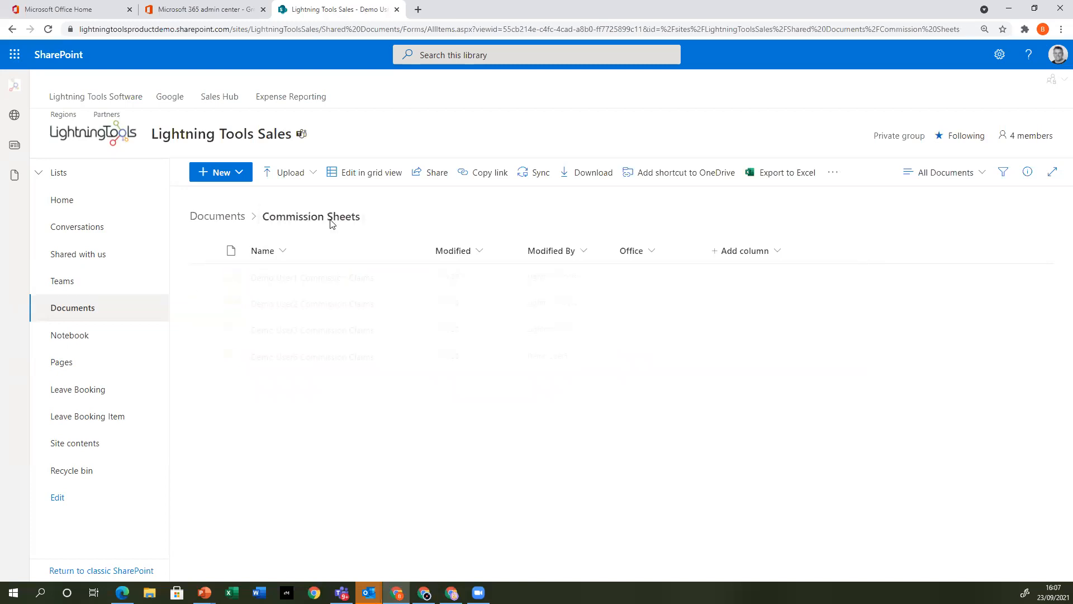
{"action": "left_click", "coordinate": [217, 218]}
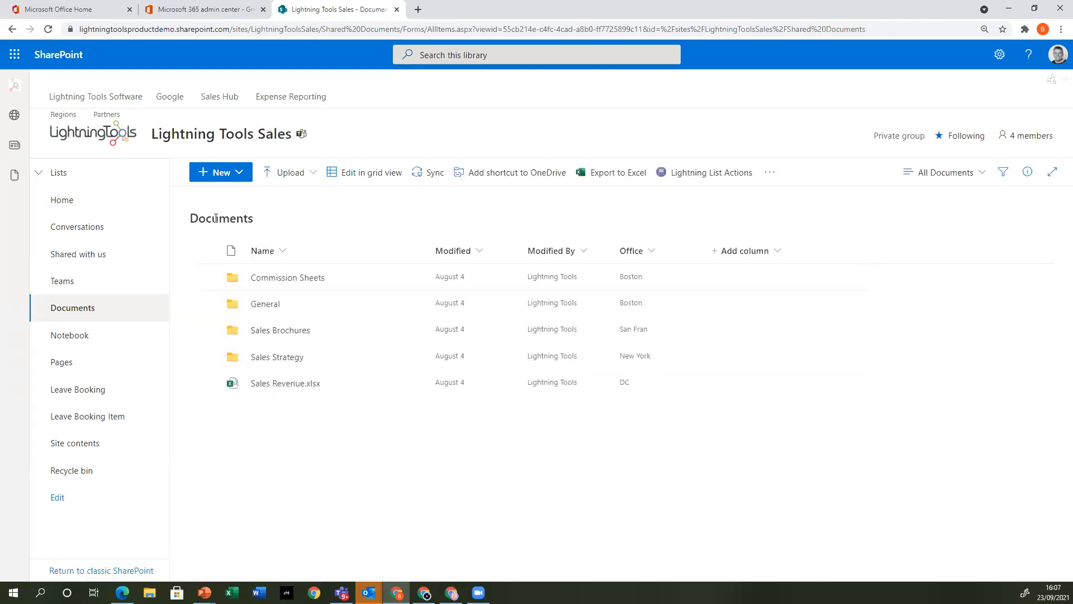
Examine the actions available for the Commission Sheets folder alone and together with the General folder, then clear the selection
{"action": "mouse_move", "coordinate": [355, 283]}
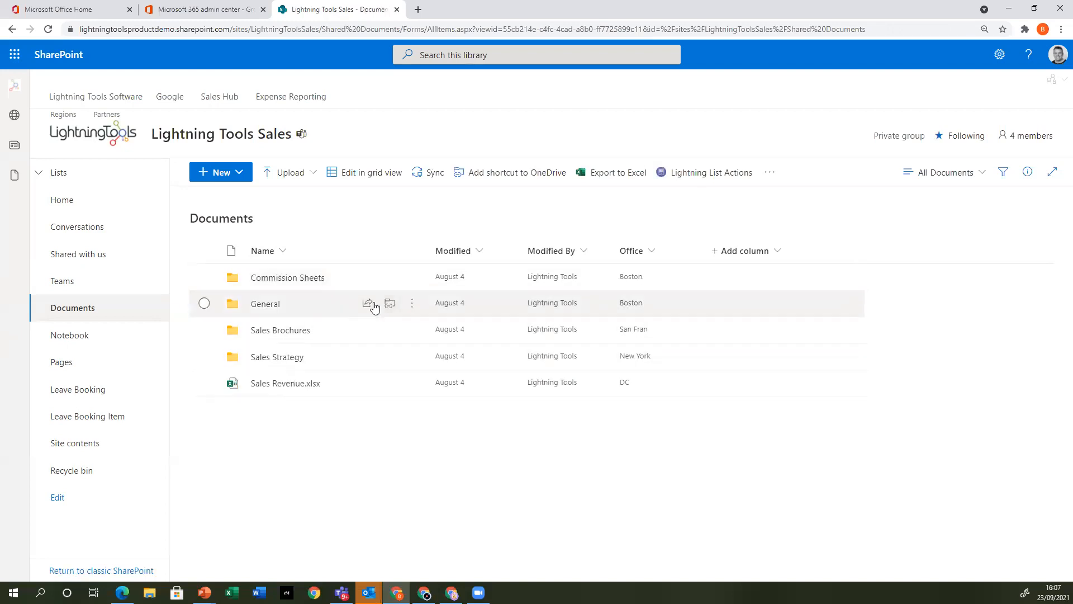
{"action": "left_click", "coordinate": [412, 278]}
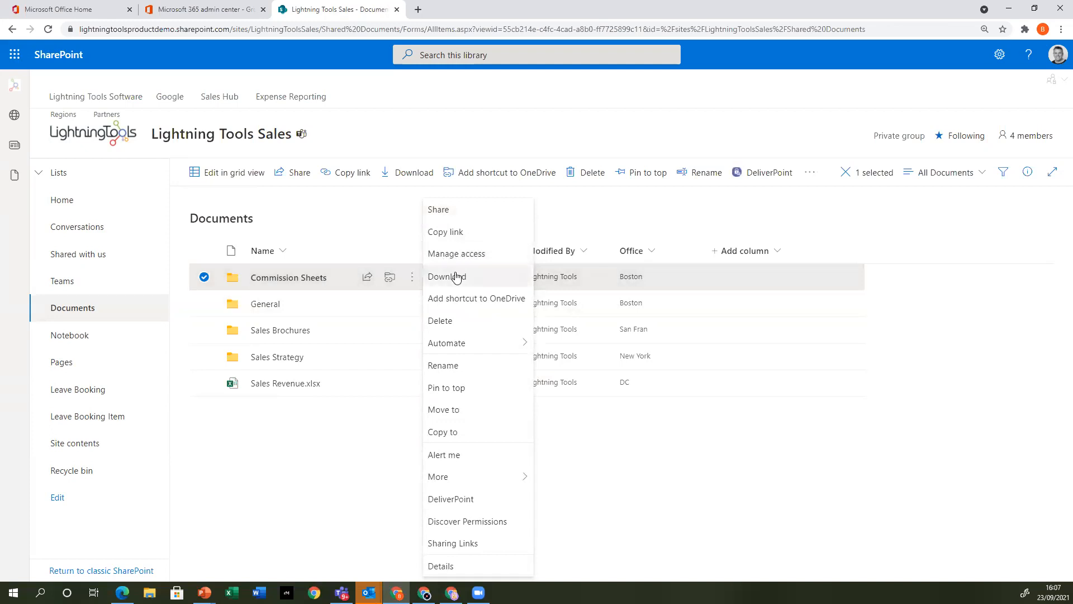
{"action": "left_click", "coordinate": [205, 304]}
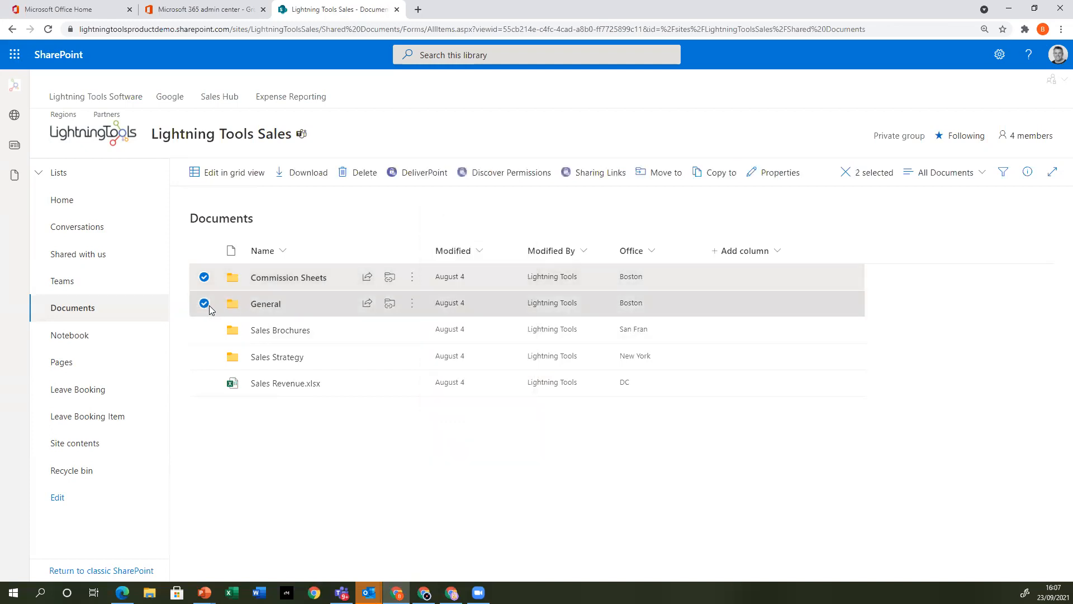
{"action": "left_click", "coordinate": [412, 278]}
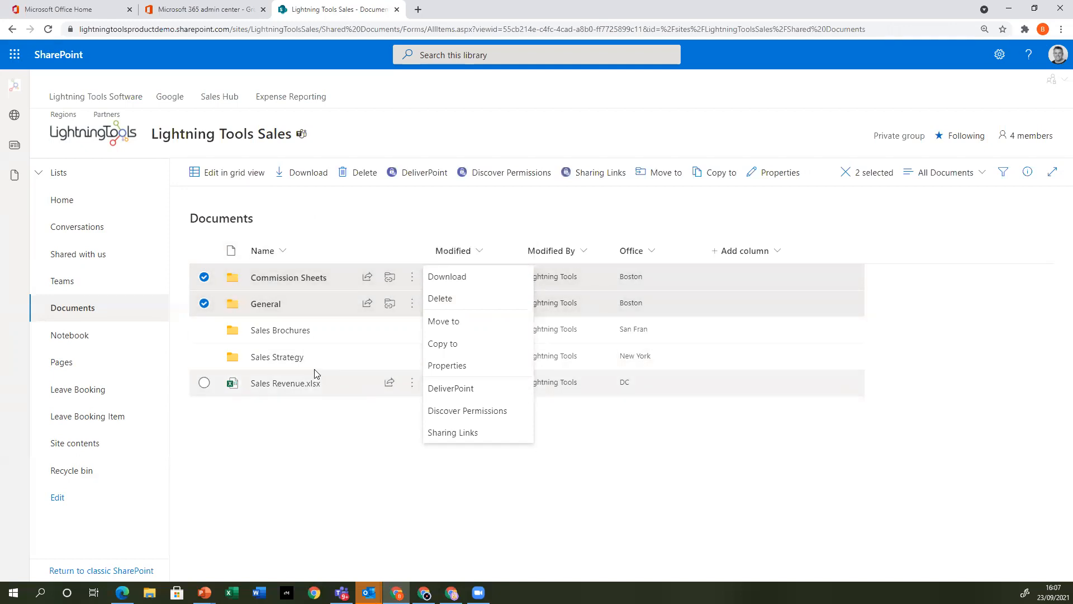
{"action": "left_click", "coordinate": [204, 303]}
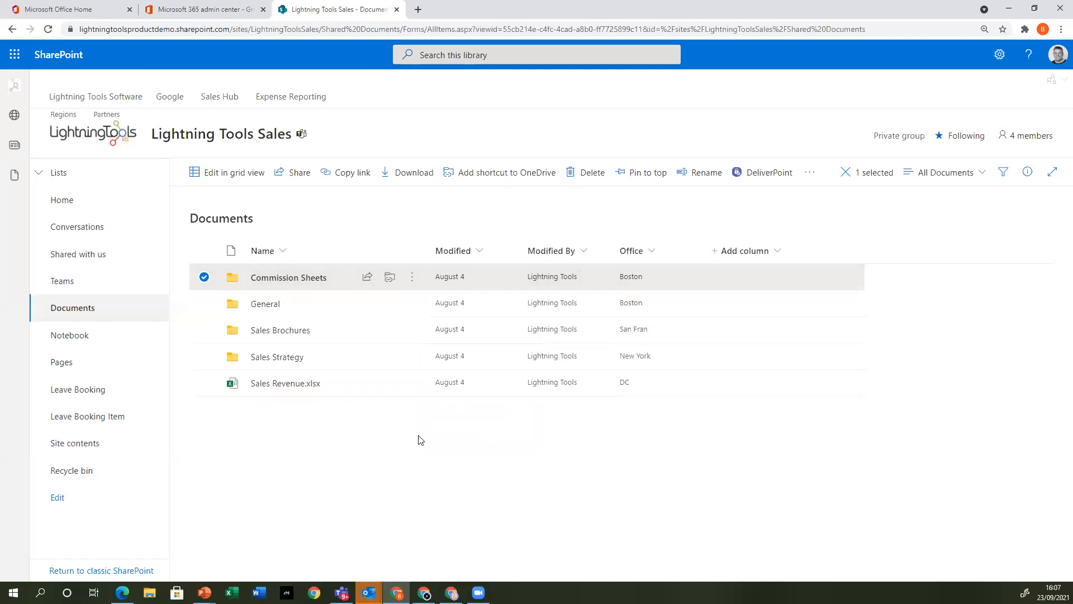
{"action": "left_click", "coordinate": [205, 278]}
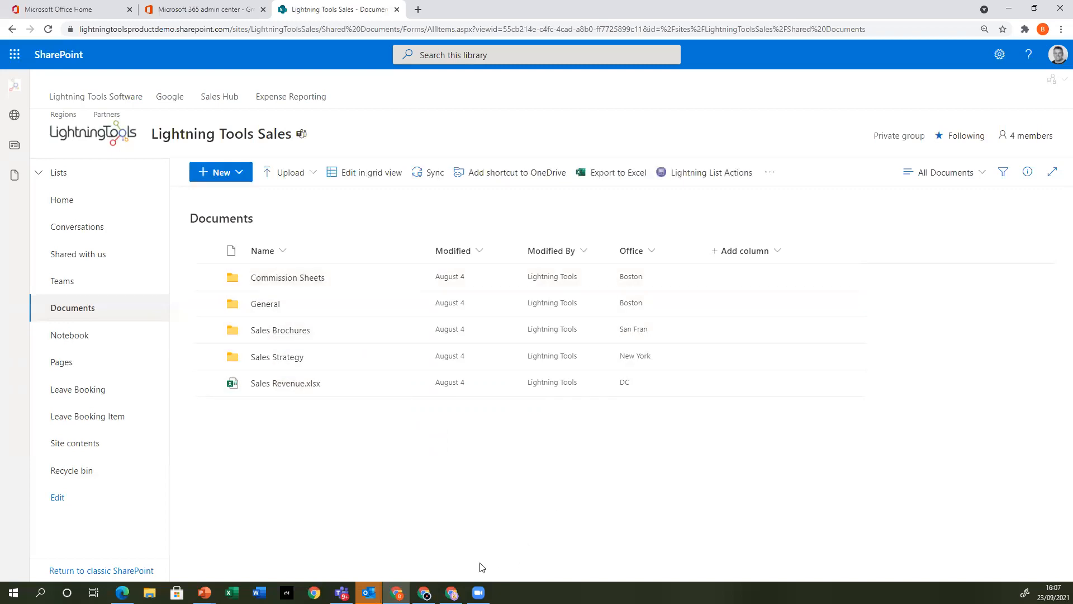
Switch to the browser window signed in with the other account and open the Lightning Tools Sales Documents library
{"action": "left_click", "coordinate": [452, 593]}
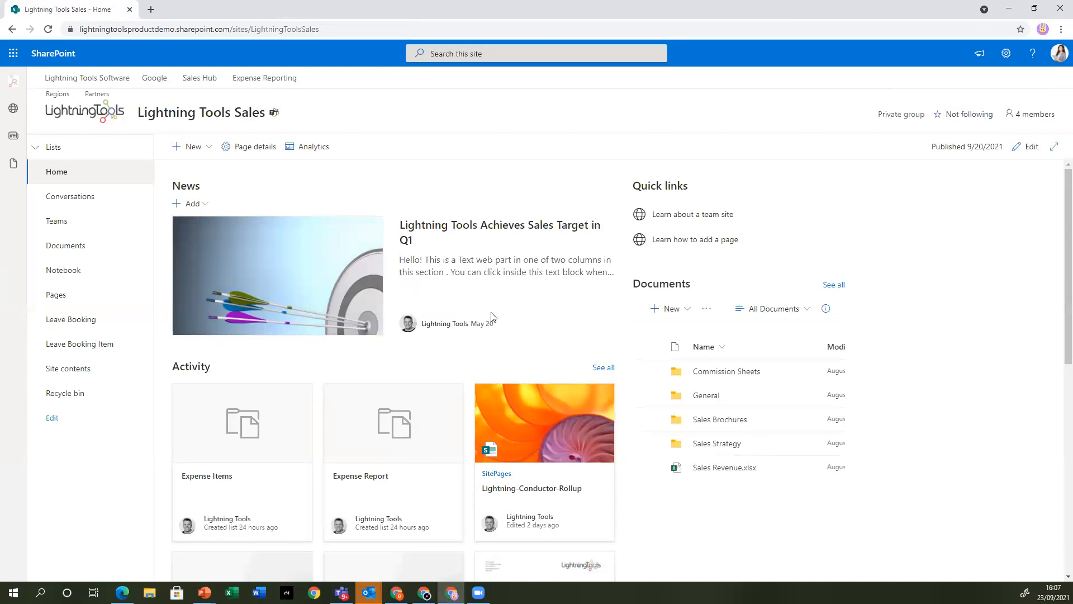
{"action": "left_click", "coordinate": [83, 249]}
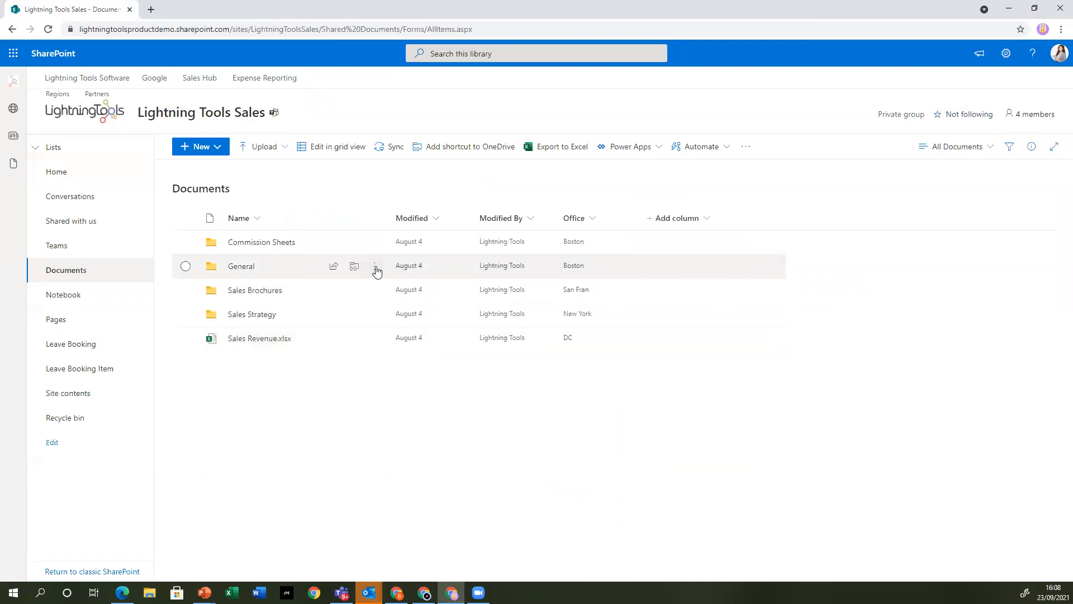
{"action": "left_click", "coordinate": [374, 266]}
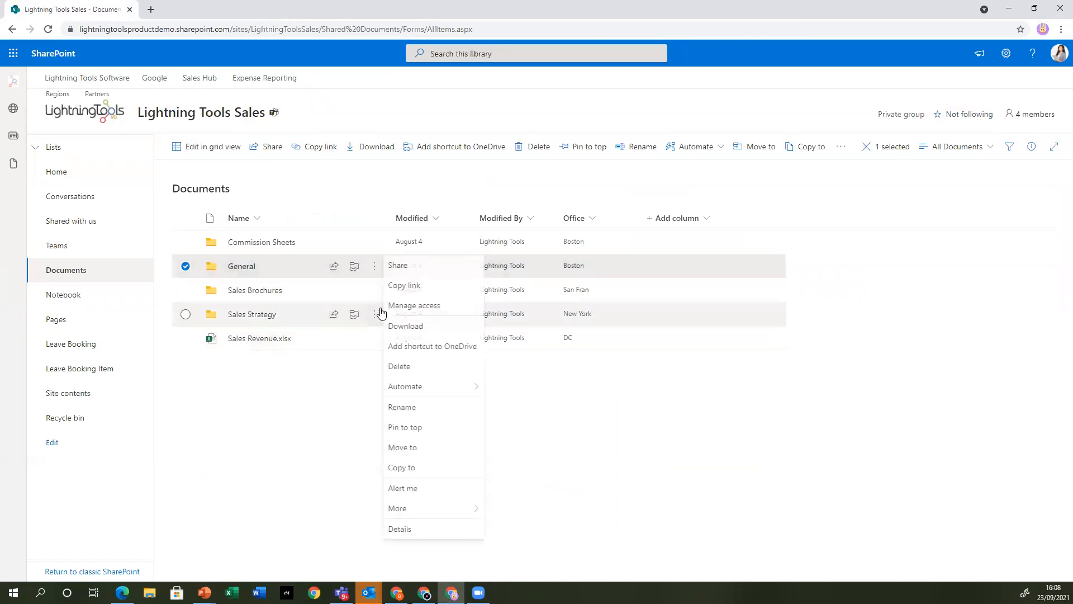
{"action": "left_click", "coordinate": [419, 266]}
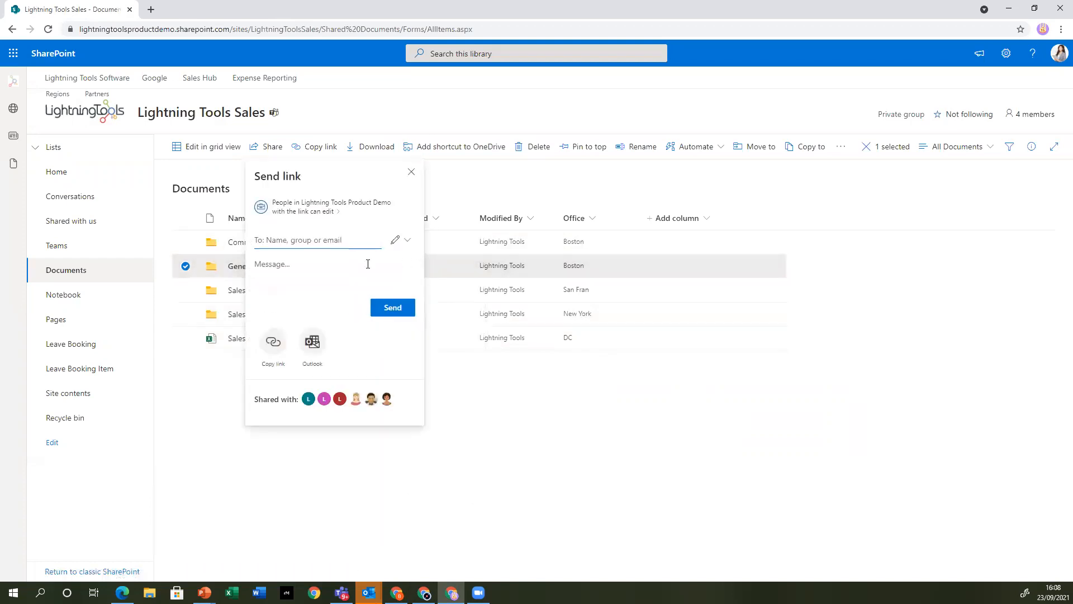
{"action": "left_click", "coordinate": [412, 172]}
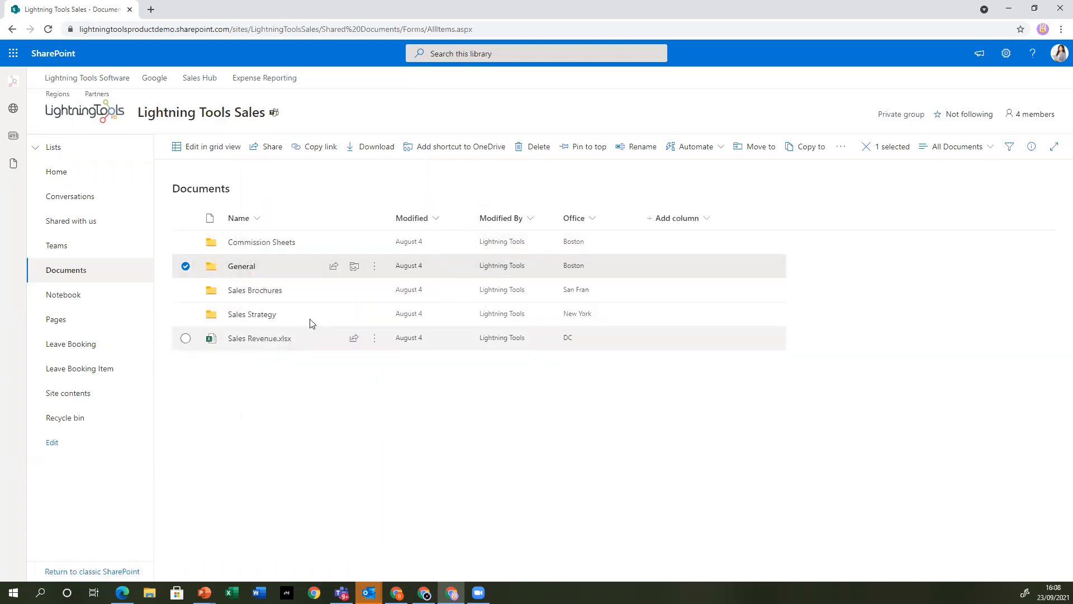
Open the link sharing dialog for the Sales Strategy folder
{"action": "left_click", "coordinate": [374, 316]}
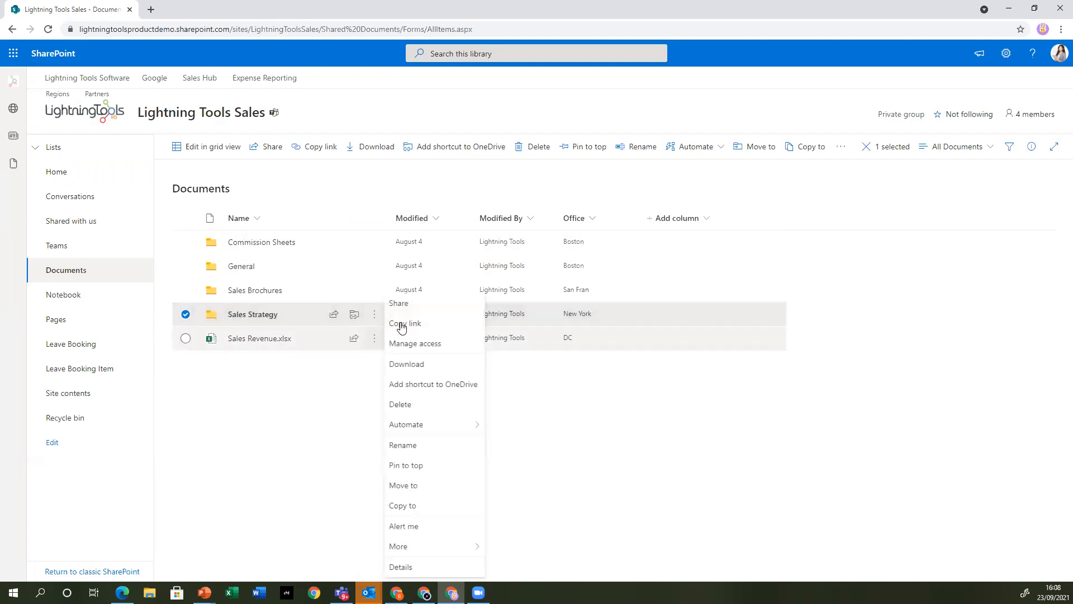
{"action": "left_click", "coordinate": [441, 304]}
{"action": "left_click", "coordinate": [492, 317]}
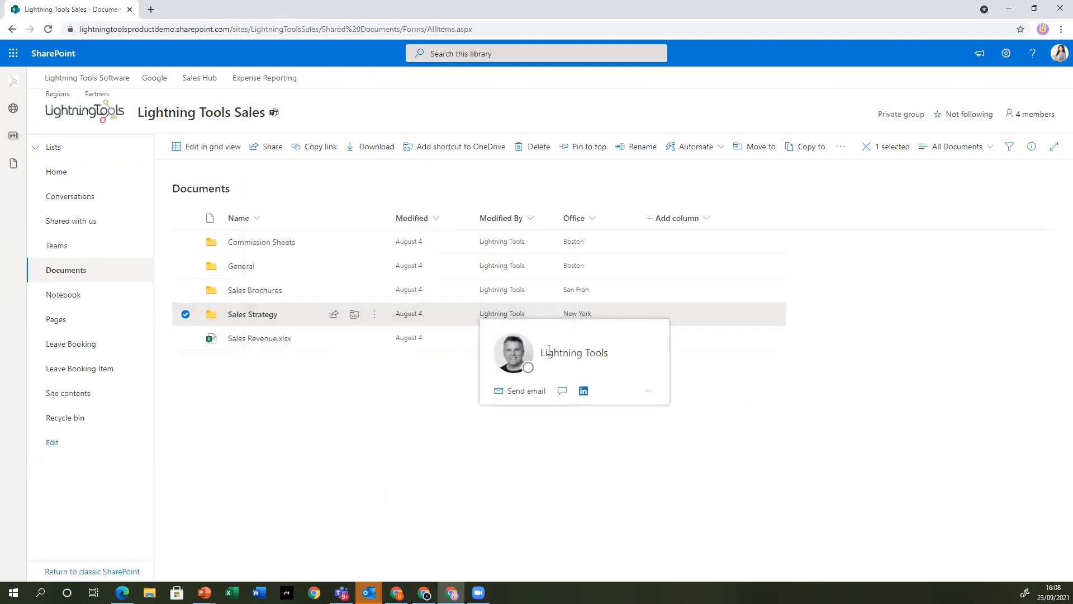
{"action": "left_click", "coordinate": [373, 314]}
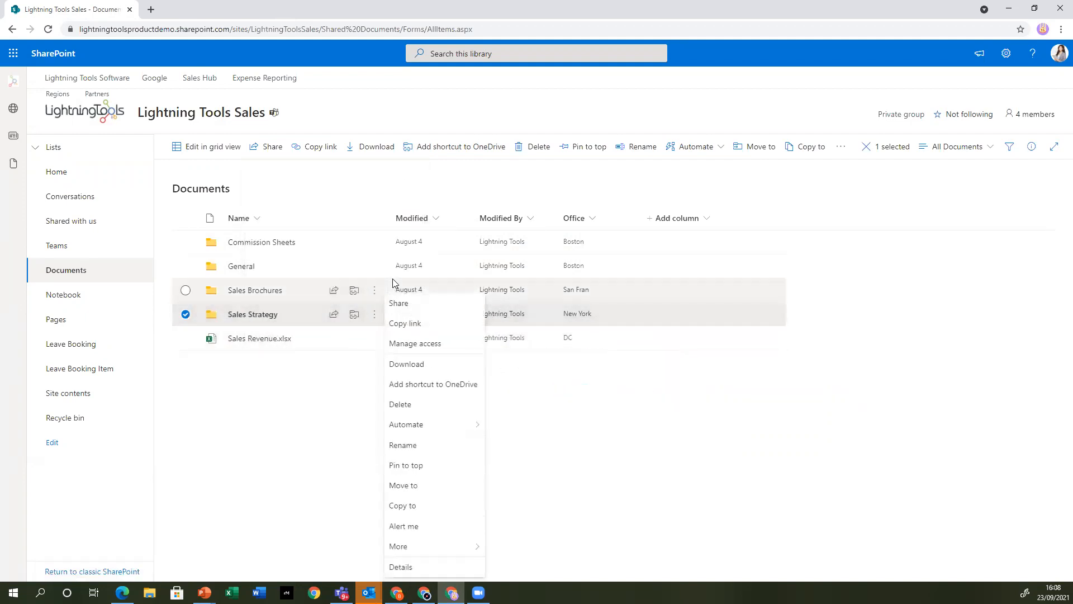
{"action": "left_click", "coordinate": [428, 308]}
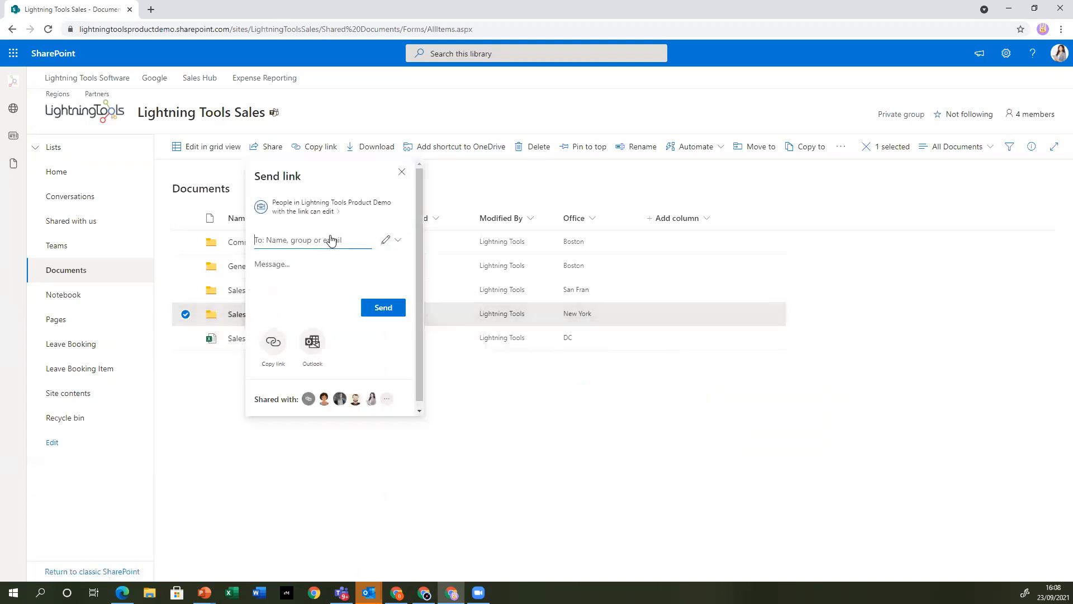
Try to address the organization-only link to an external contact's email, and remove that recipient again
{"action": "left_click", "coordinate": [332, 240]}
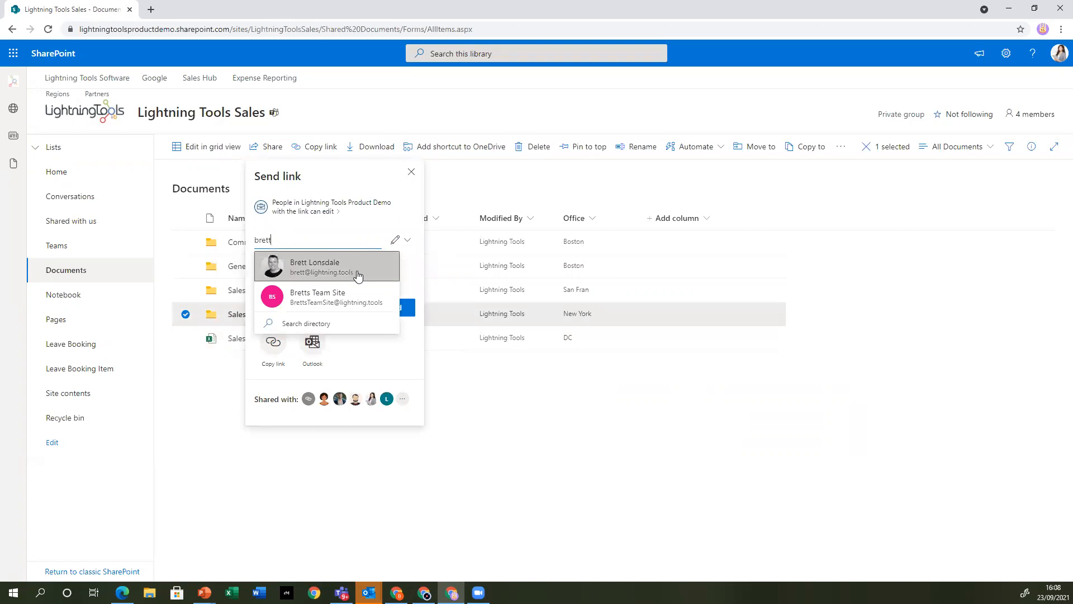
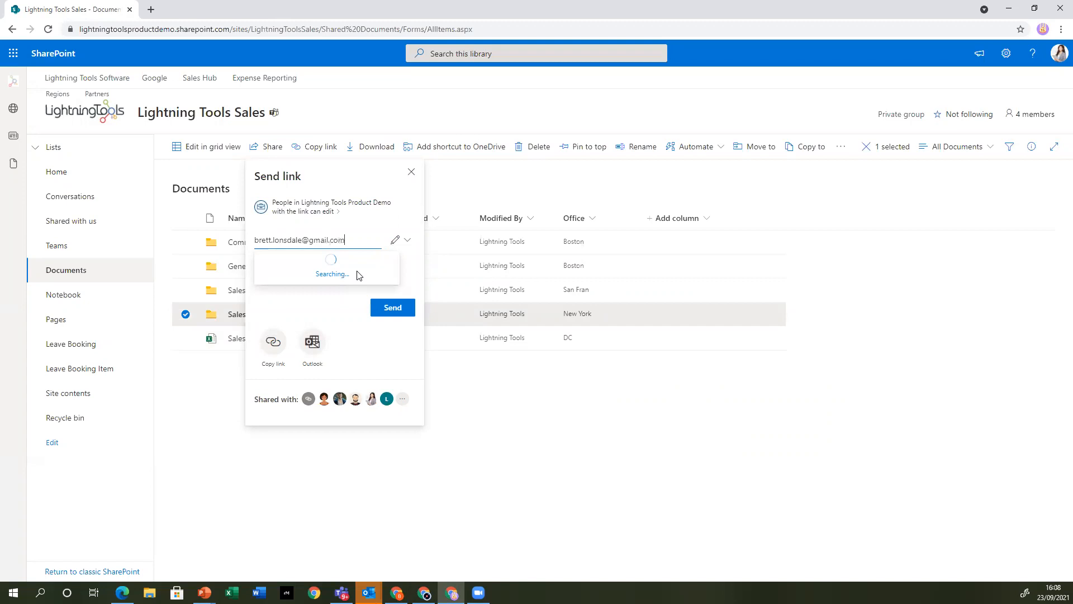
{"action": "left_click", "coordinate": [358, 275]}
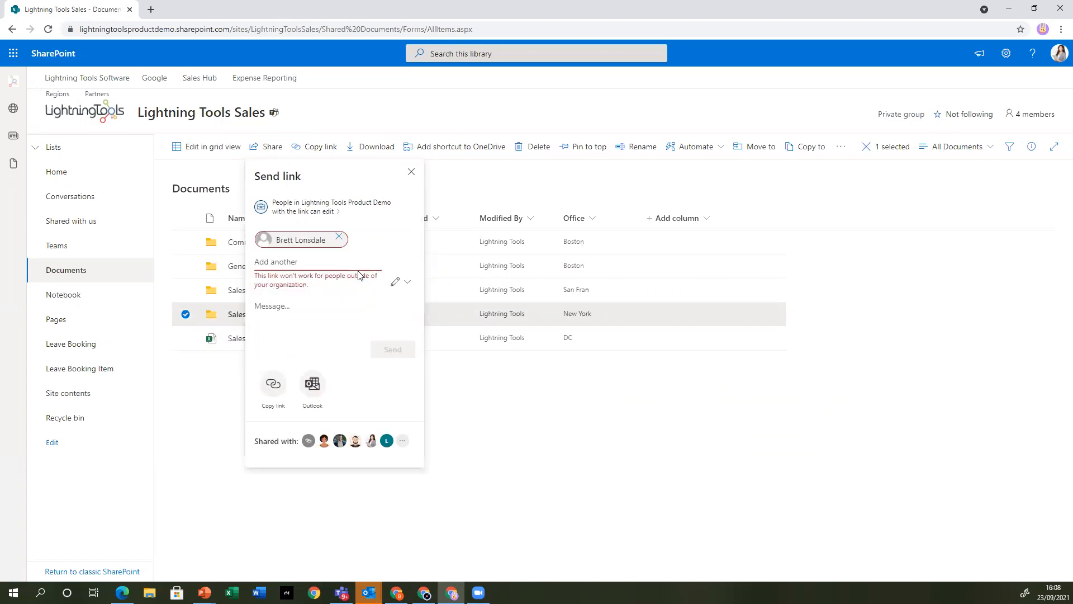
{"action": "left_click", "coordinate": [339, 237]}
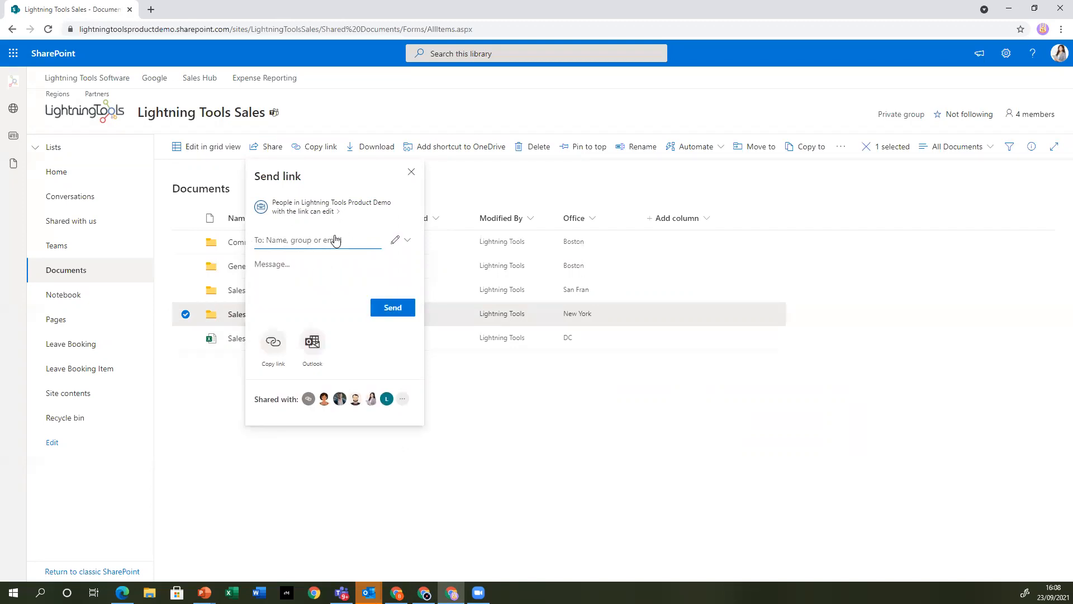
{"action": "type", "text": "b"}
{"action": "key", "text": "BackSpace"}
Change the Sales Strategy sharing link so that only specified people can edit
{"action": "left_click", "coordinate": [287, 213]}
{"action": "left_click", "coordinate": [305, 295]}
{"action": "left_click", "coordinate": [336, 358]}
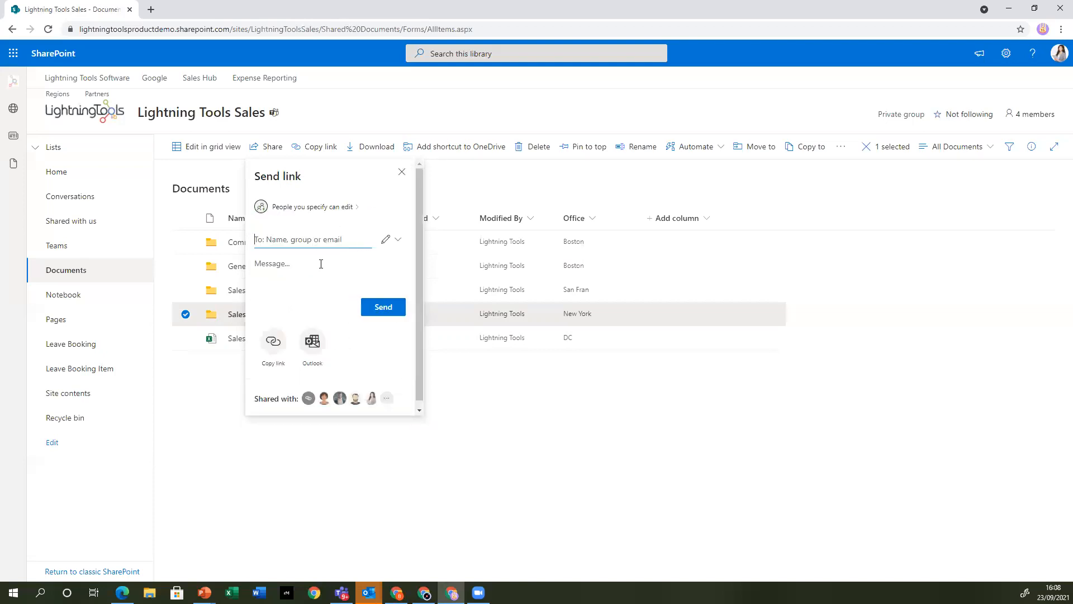
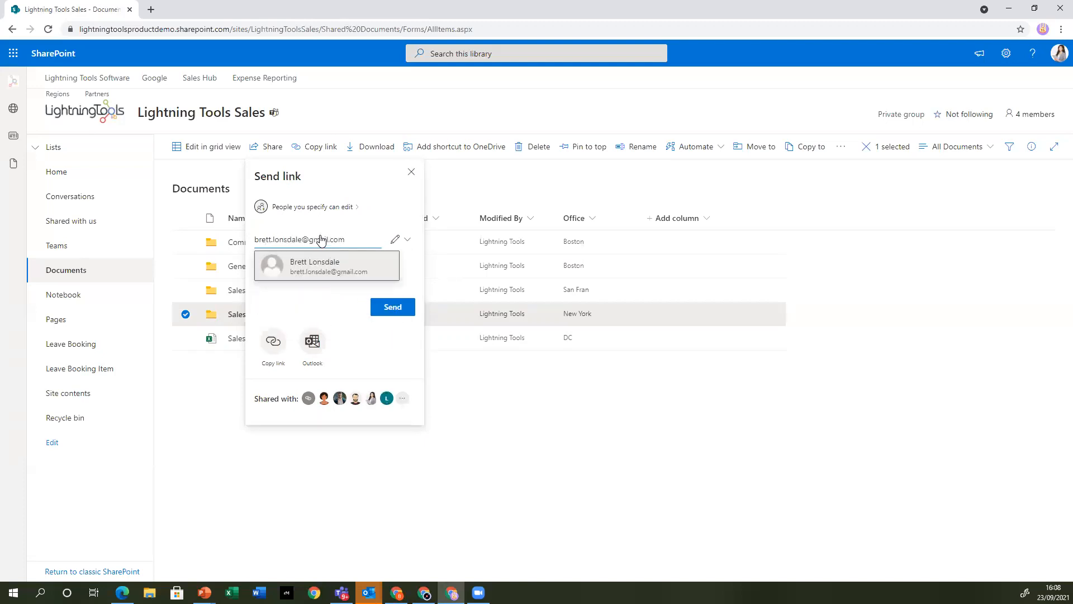
Add the external contact's email as recipient, copy the Sales Strategy sharing link, and close the dialog and clear the selection
{"action": "left_click", "coordinate": [333, 268]}
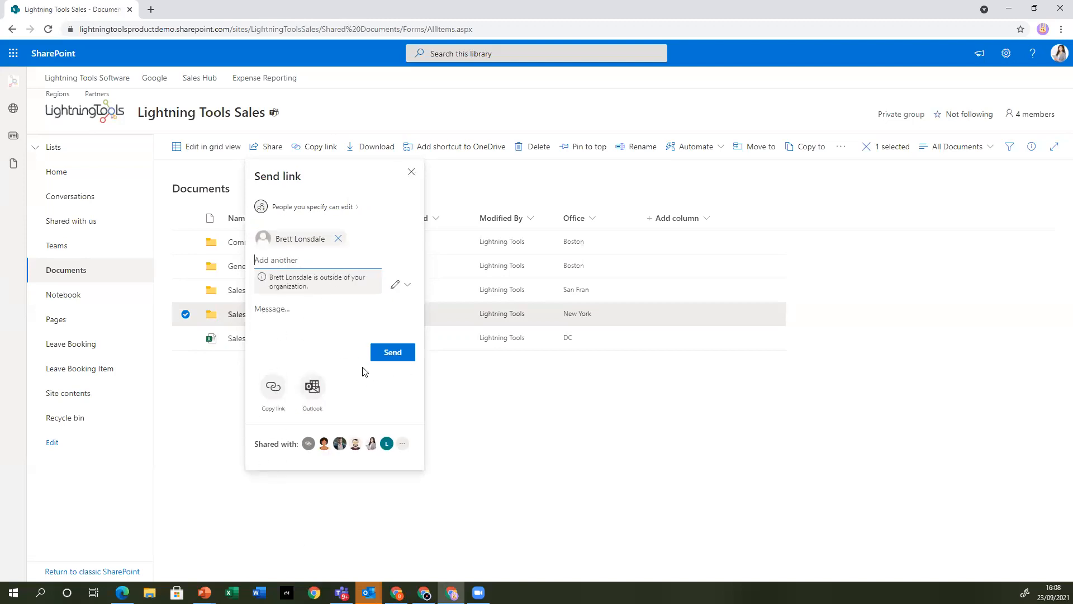
{"action": "left_click", "coordinate": [274, 386]}
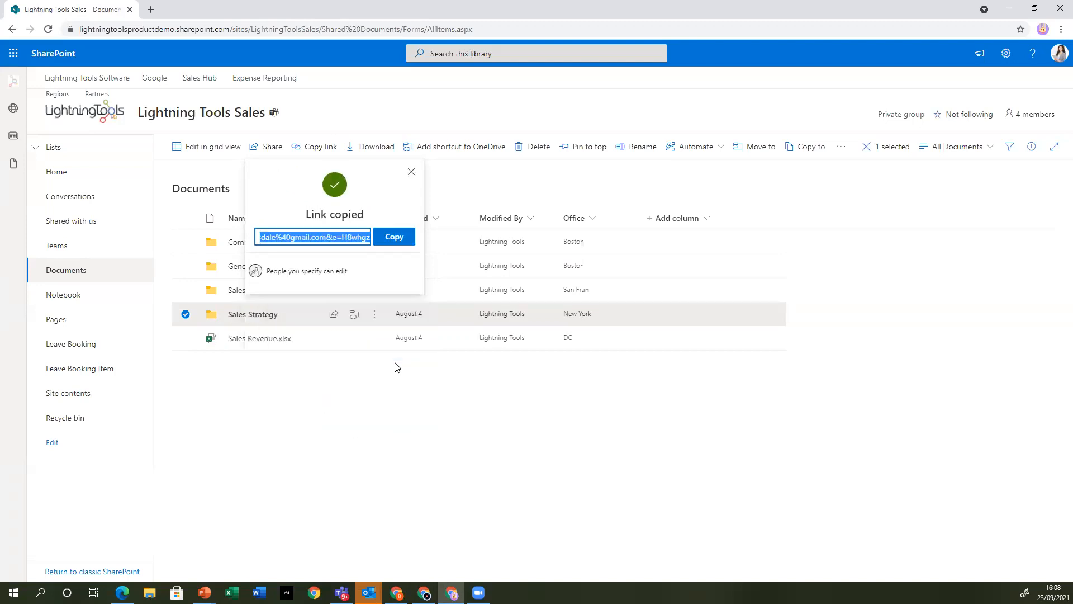
{"action": "left_click", "coordinate": [412, 172]}
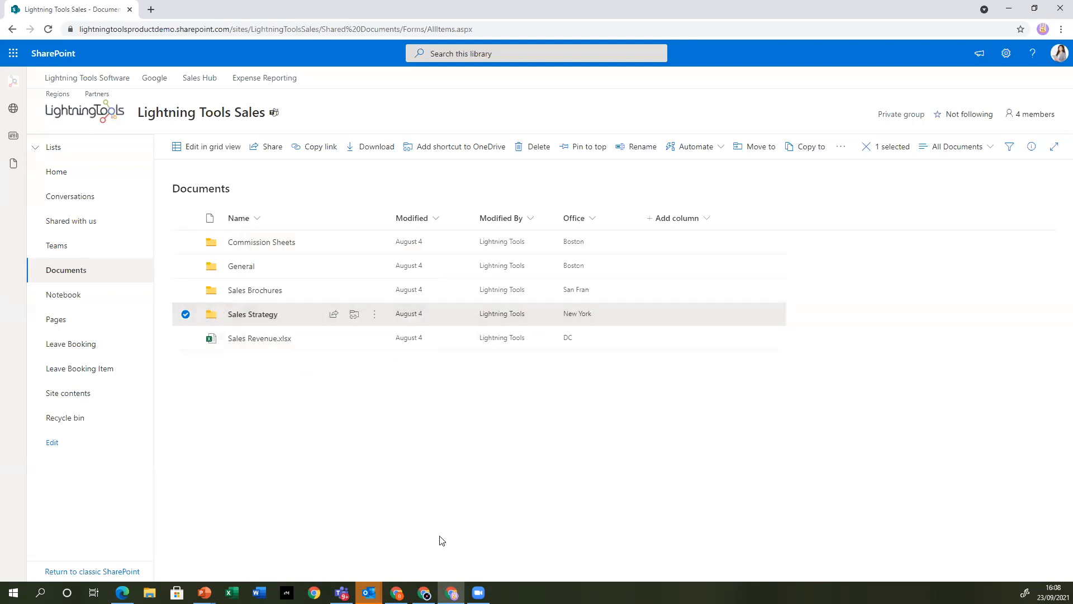
{"action": "left_click", "coordinate": [648, 473]}
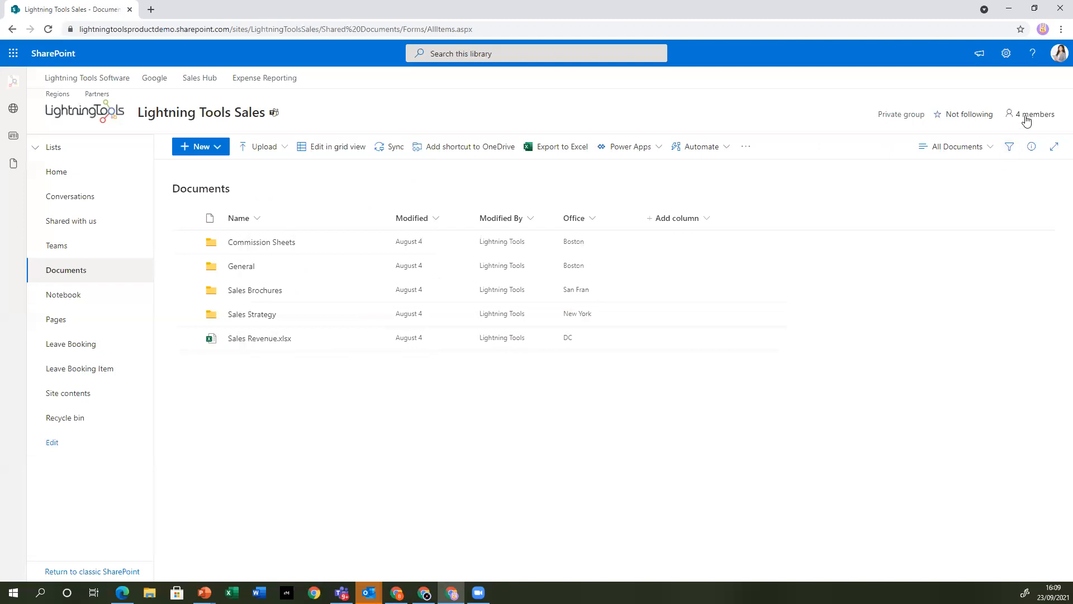
View the site settings available to this account and return to the site's home page
{"action": "left_click", "coordinate": [1007, 53]}
{"action": "left_click", "coordinate": [931, 182]}
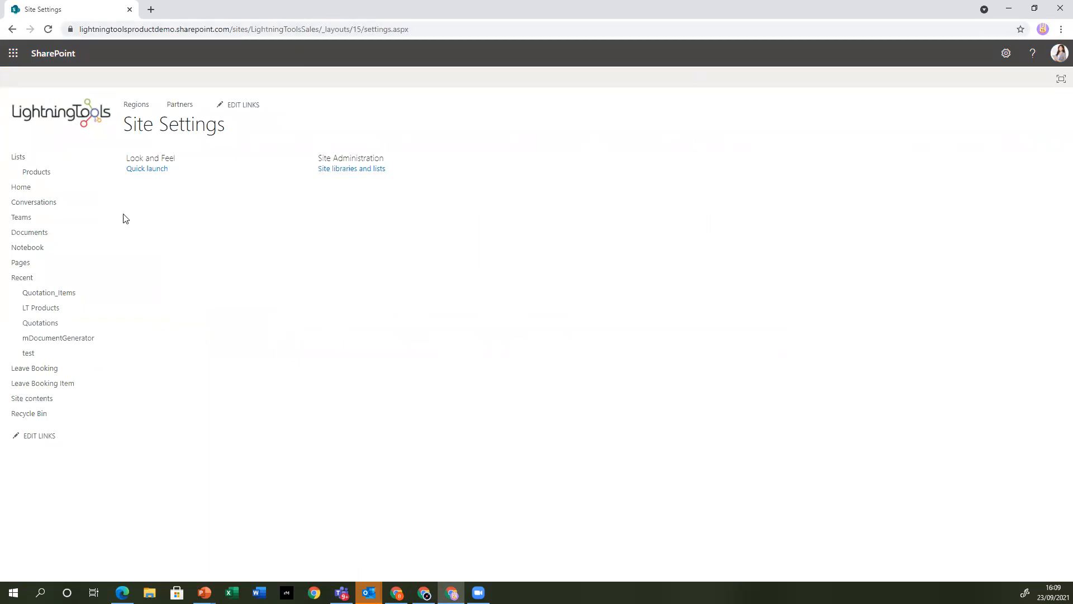
{"action": "left_click", "coordinate": [24, 188]}
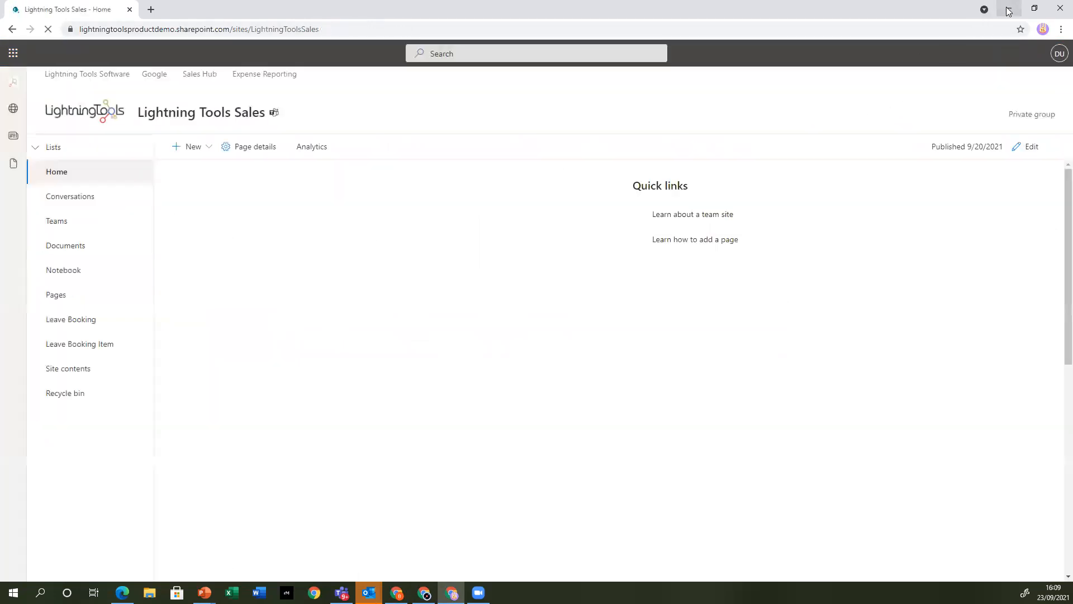
Return to the first account's browser window and examine the site permissions for owners, members and visitors, including the members group's details
{"action": "left_click", "coordinate": [1010, 11]}
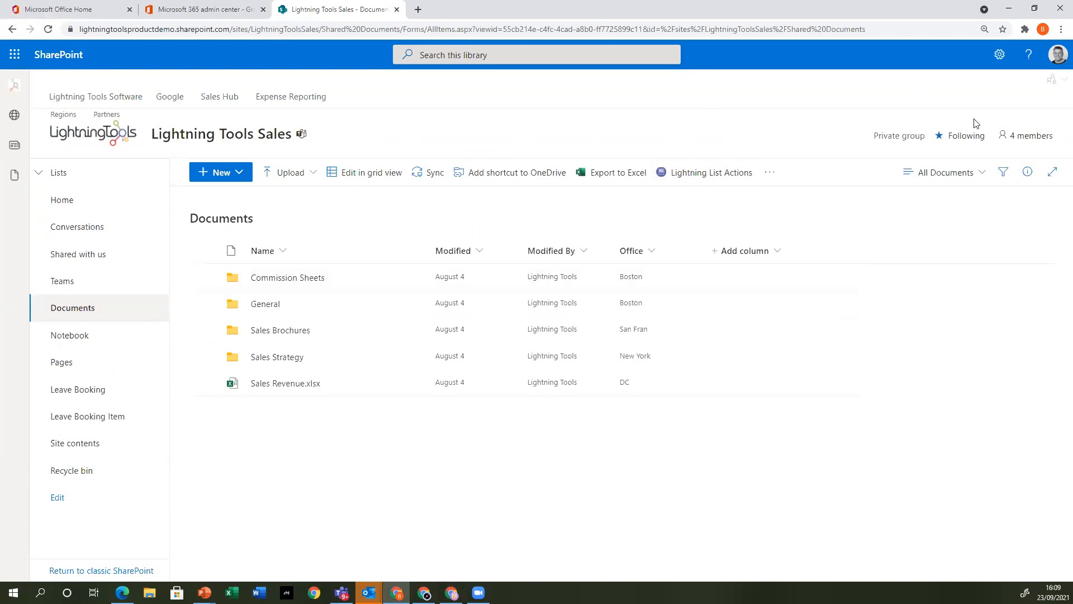
{"action": "left_click", "coordinate": [1000, 55]}
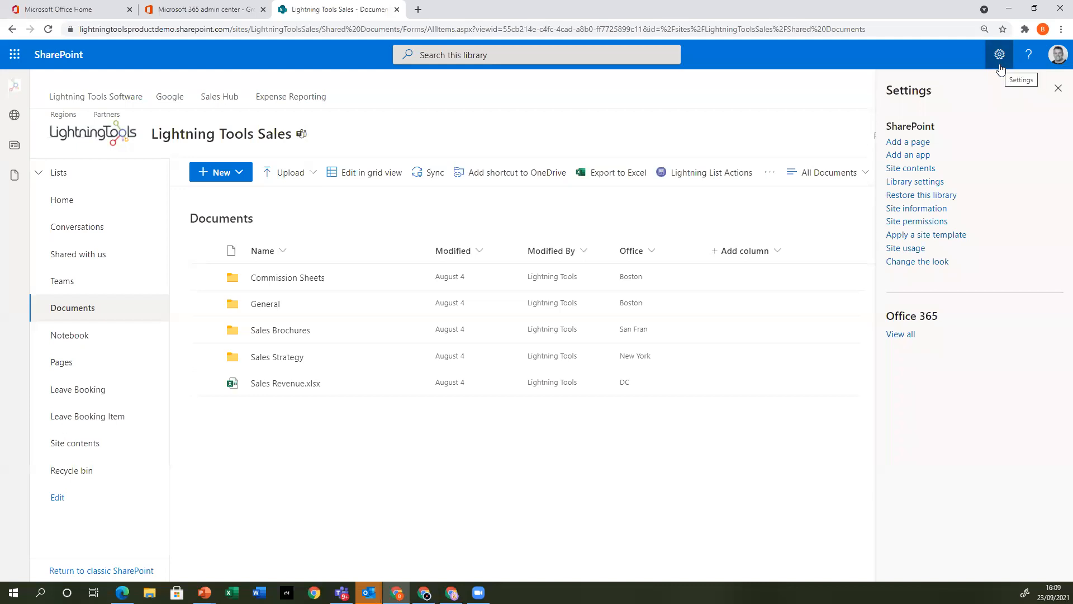
{"action": "left_click", "coordinate": [908, 222]}
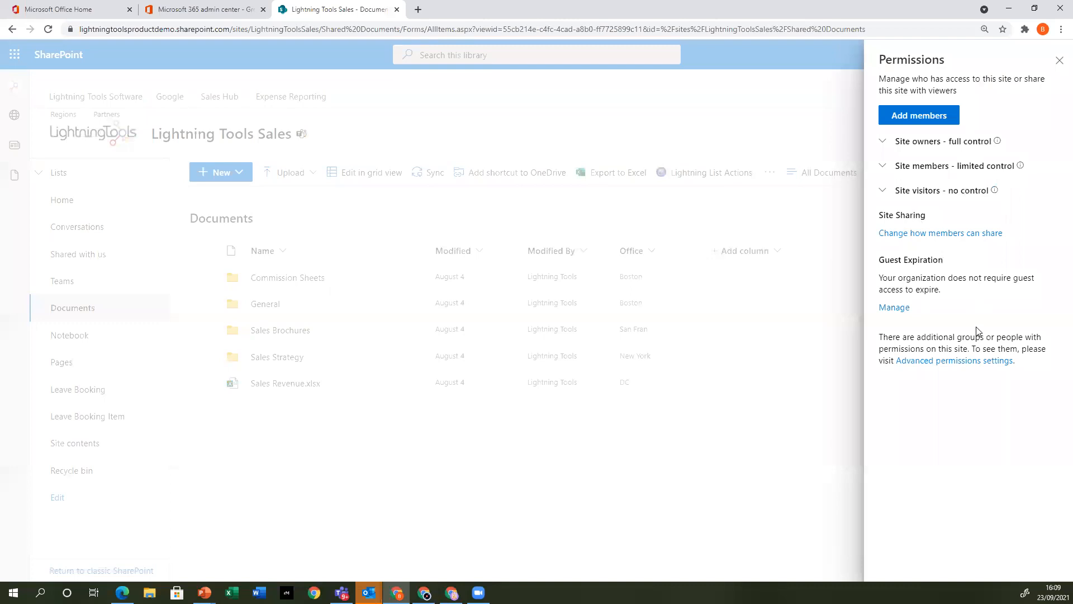
{"action": "left_click", "coordinate": [881, 143]}
{"action": "left_click", "coordinate": [883, 199]}
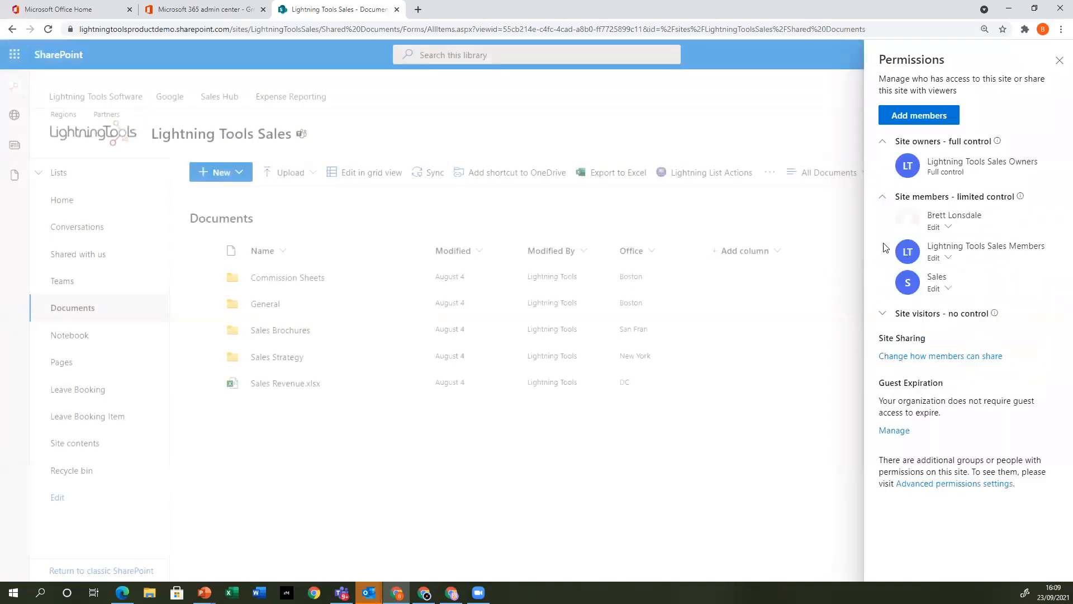
{"action": "left_click", "coordinate": [882, 314]}
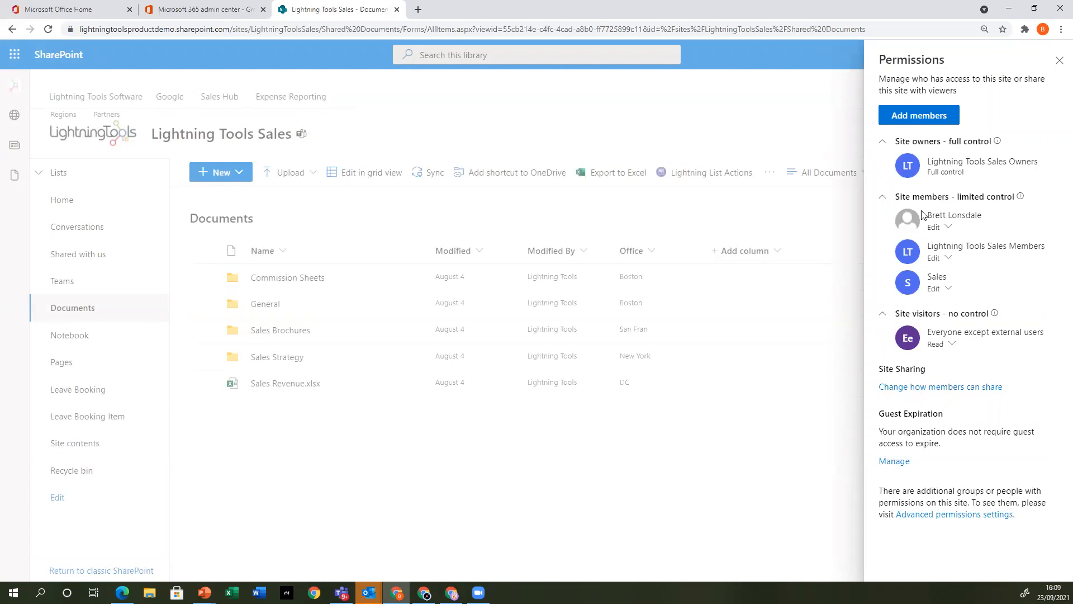
{"action": "mouse_move", "coordinate": [977, 221]}
{"action": "mouse_move", "coordinate": [949, 255]}
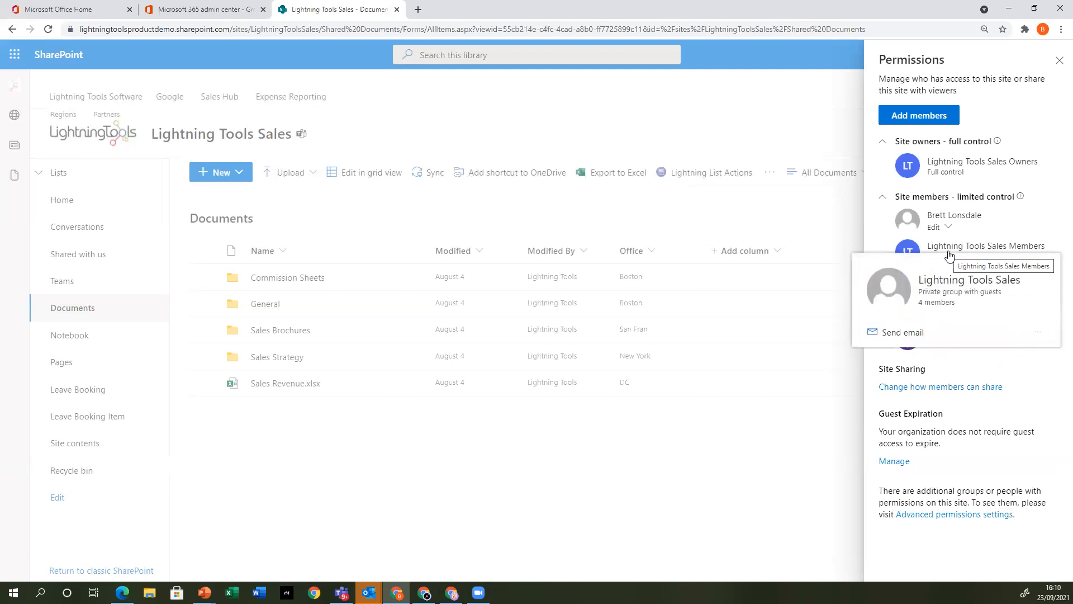
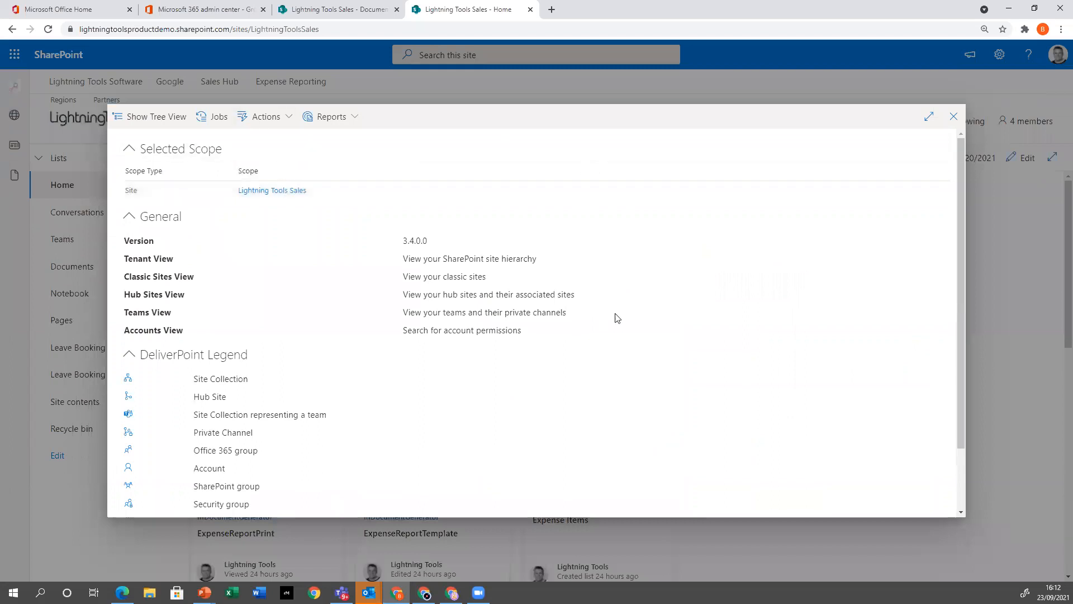
Look through the DeliverPoint report and action options for the Lightning Tools Sales site and close DeliverPoint
{"action": "left_click", "coordinate": [358, 120]}
{"action": "left_click", "coordinate": [276, 120]}
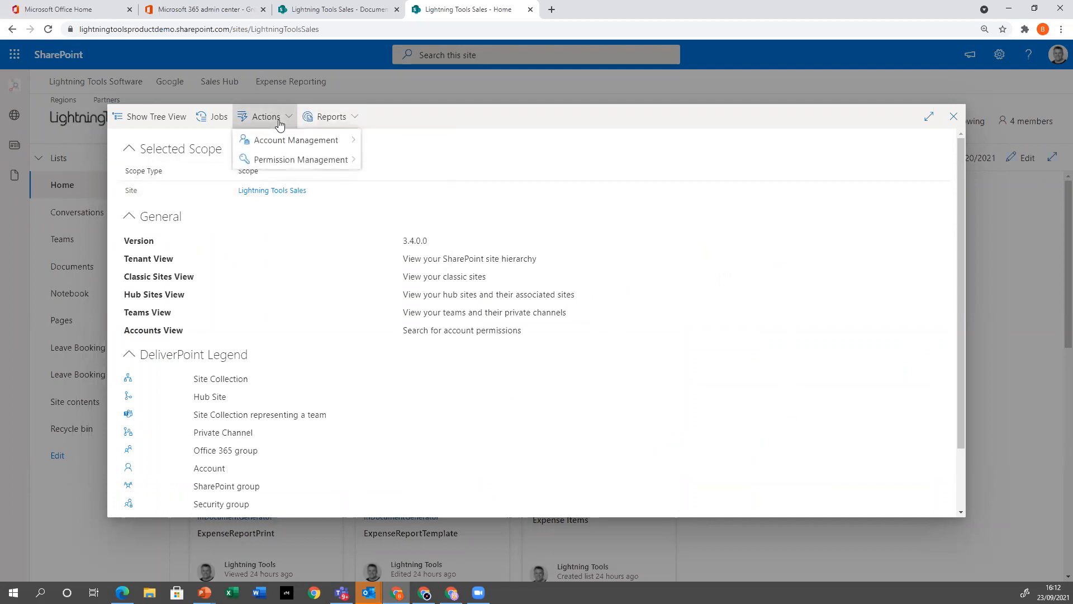
{"action": "left_click", "coordinate": [950, 118]}
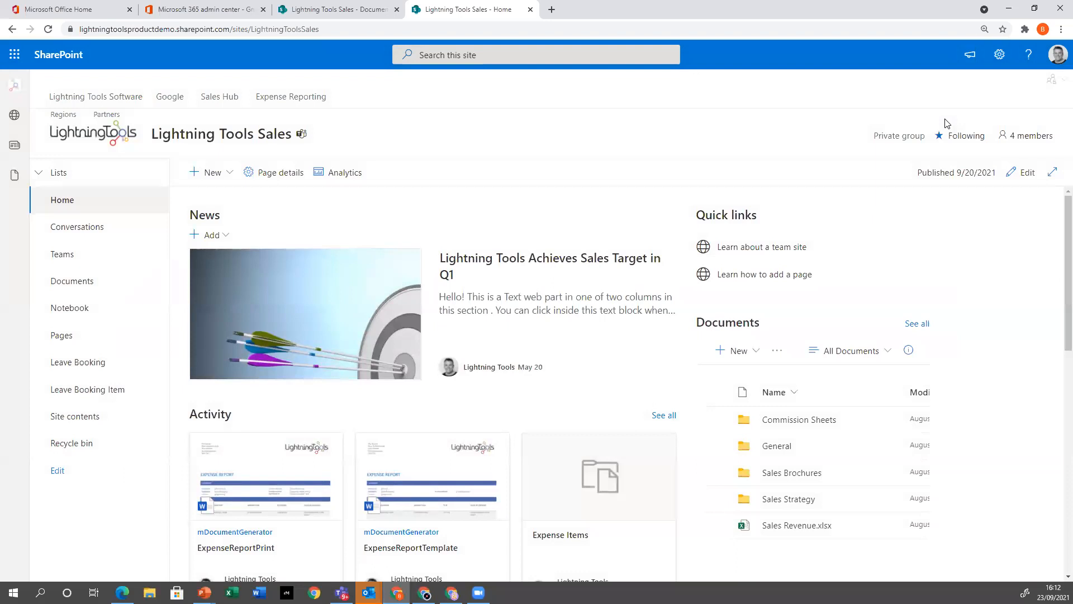
Run the Discover Permissions report for the Lightning Tools Sales site and check how Demo User8 gets Read permission
{"action": "left_click", "coordinate": [1051, 80]}
{"action": "left_click", "coordinate": [1032, 119]}
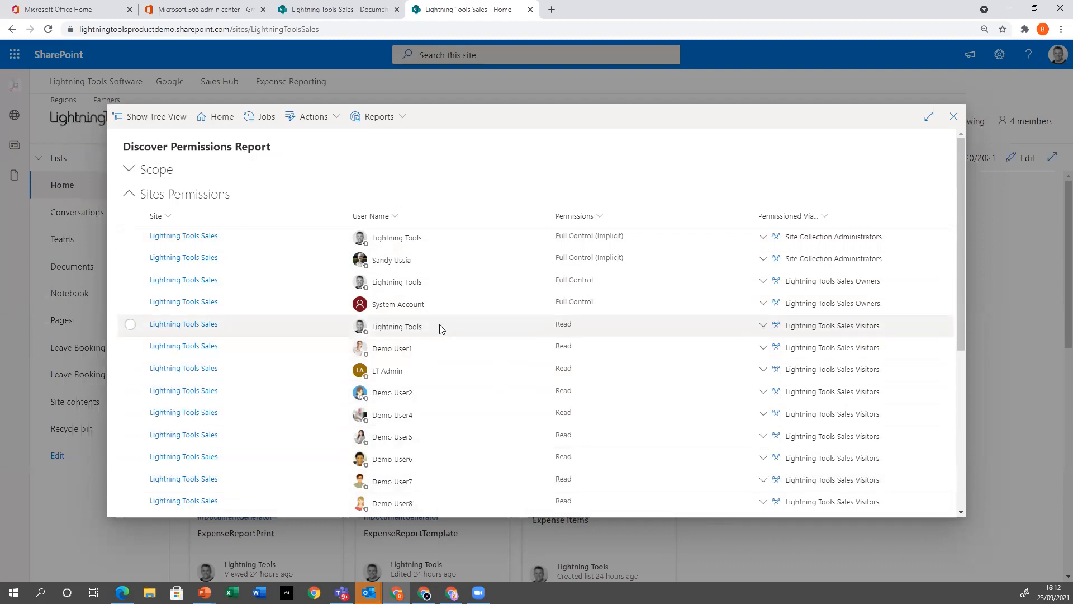
{"action": "scroll", "coordinate": [438, 330], "scroll_direction": "down", "scroll_amount": 2}
{"action": "scroll", "coordinate": [438, 334], "scroll_direction": "down", "scroll_amount": 1}
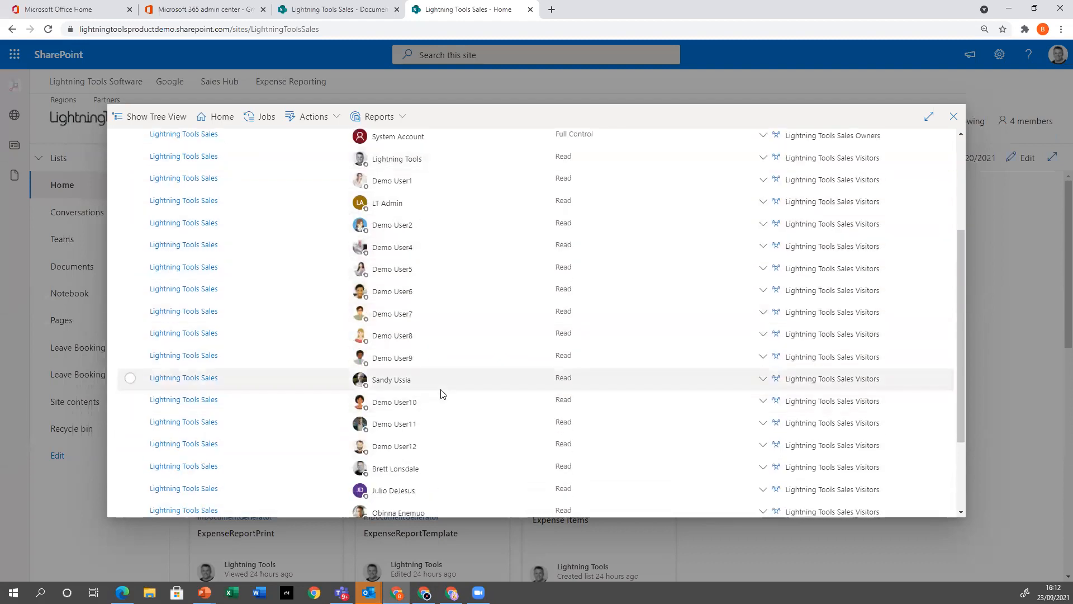
{"action": "left_click", "coordinate": [763, 335]}
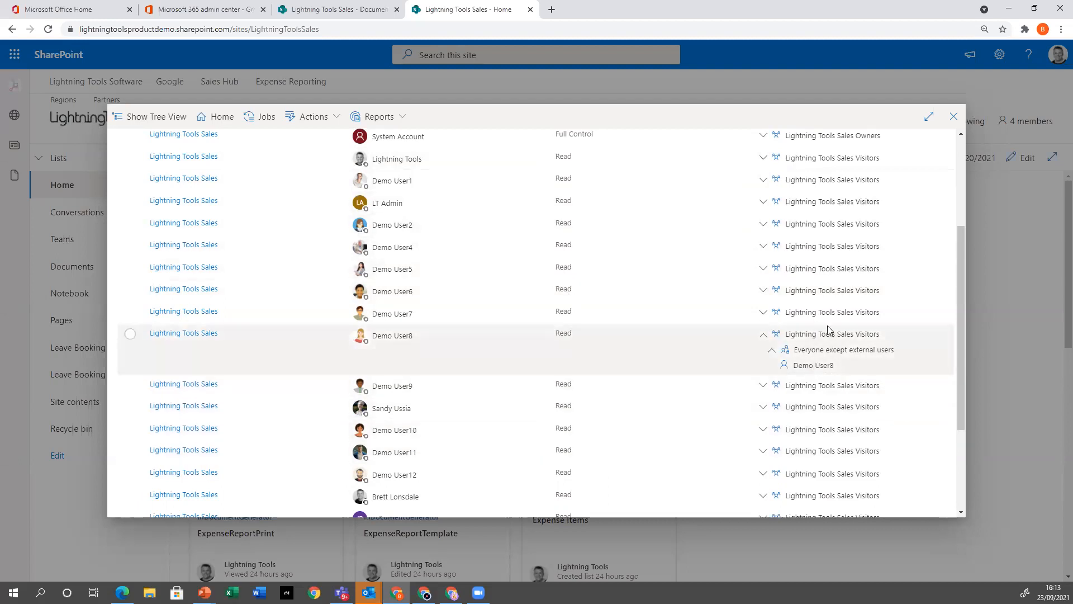
{"action": "left_click", "coordinate": [763, 335]}
Review the remaining entries of the permissions report, including its second page, and return to the first page
{"action": "scroll", "coordinate": [568, 307], "scroll_direction": "down", "scroll_amount": 3}
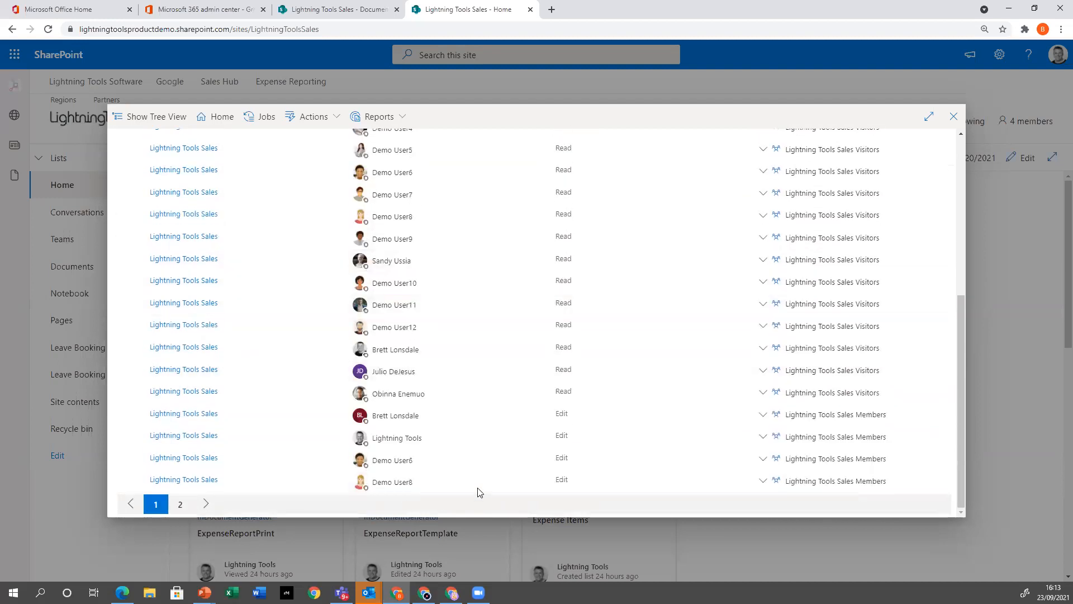
{"action": "left_click", "coordinate": [180, 504]}
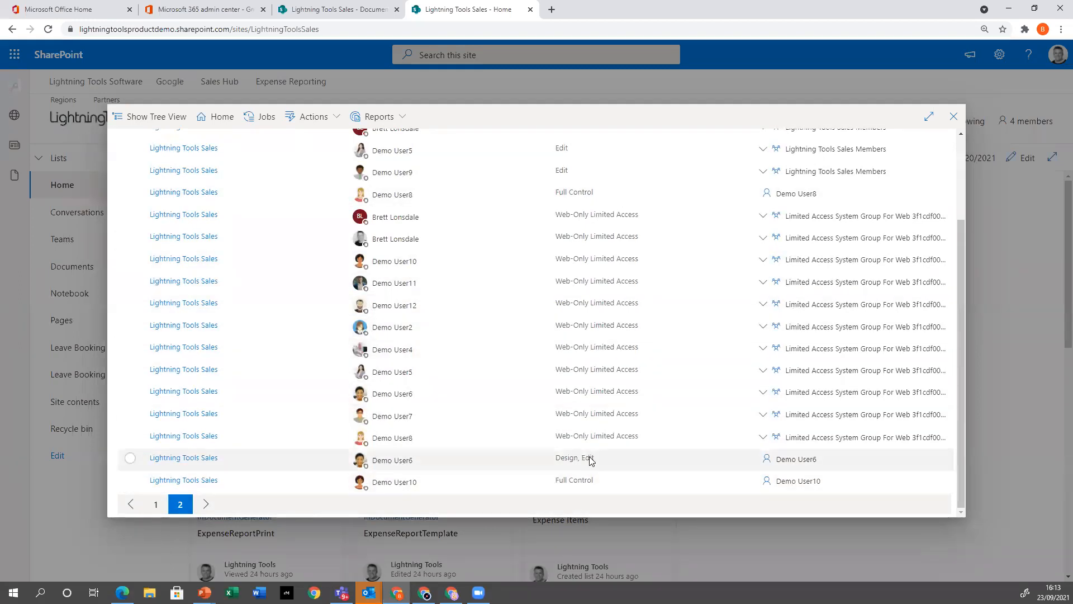
{"action": "scroll", "coordinate": [553, 436], "scroll_direction": "up", "scroll_amount": 2}
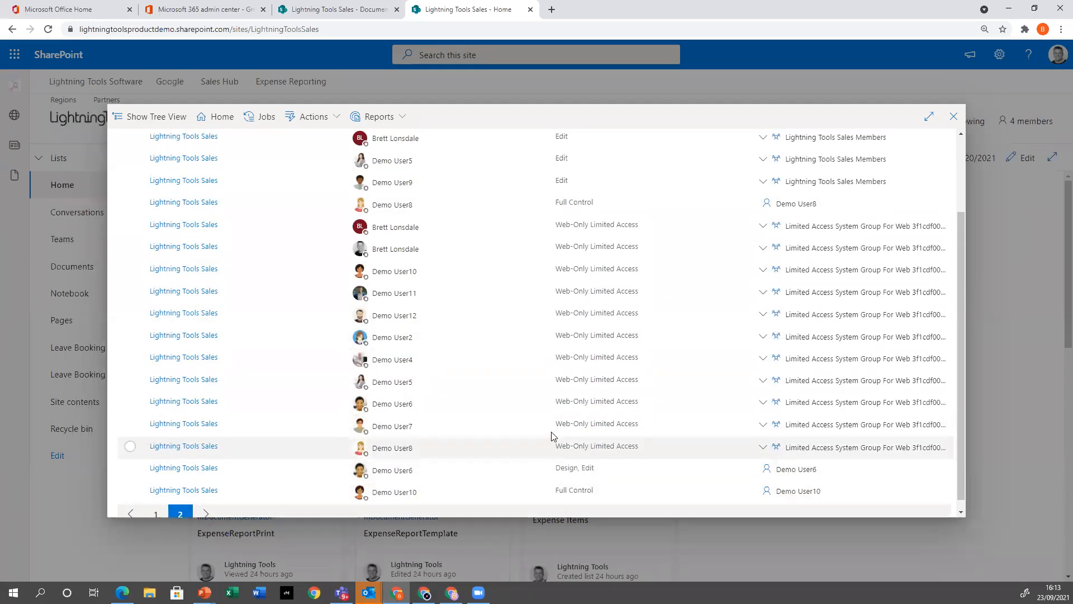
{"action": "scroll", "coordinate": [439, 457], "scroll_direction": "down", "scroll_amount": 2}
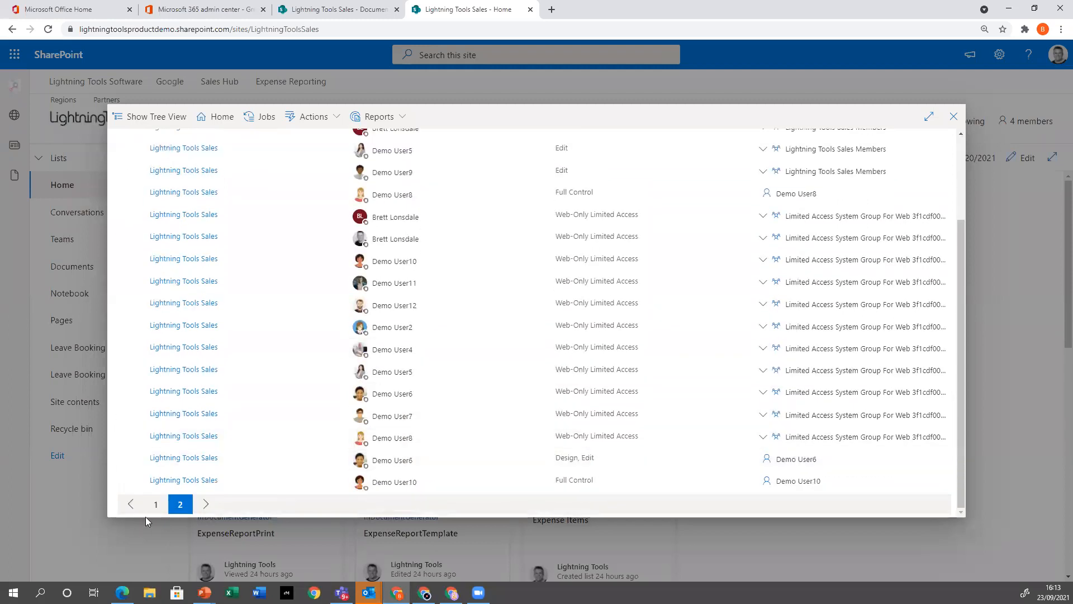
{"action": "left_click", "coordinate": [155, 505]}
{"action": "scroll", "coordinate": [481, 427], "scroll_direction": "up", "scroll_amount": 3}
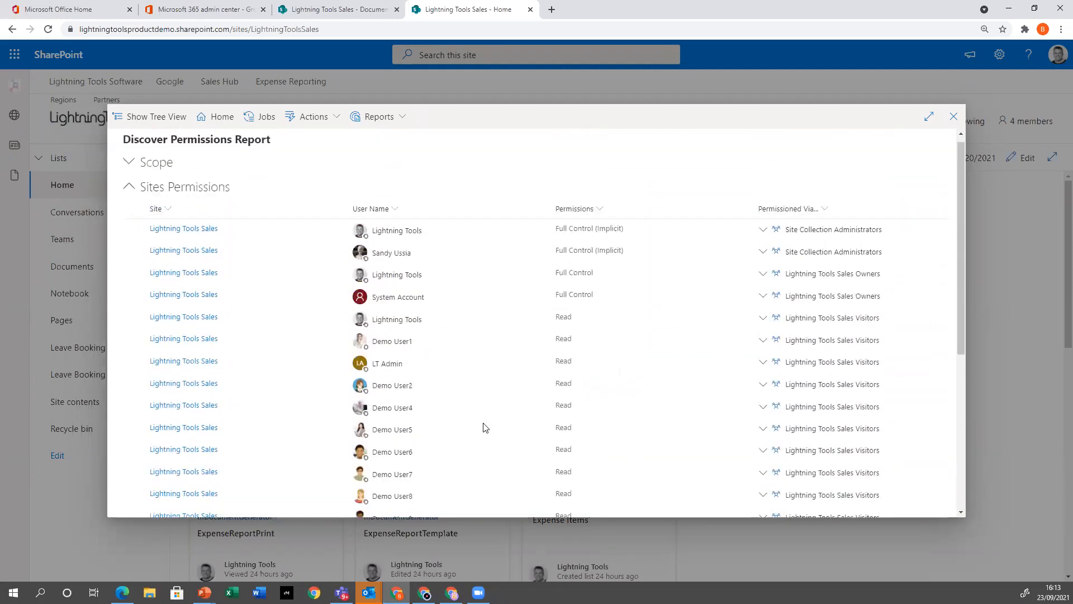
Filter the permissions report by the Edit permission level
{"action": "left_click", "coordinate": [601, 212]}
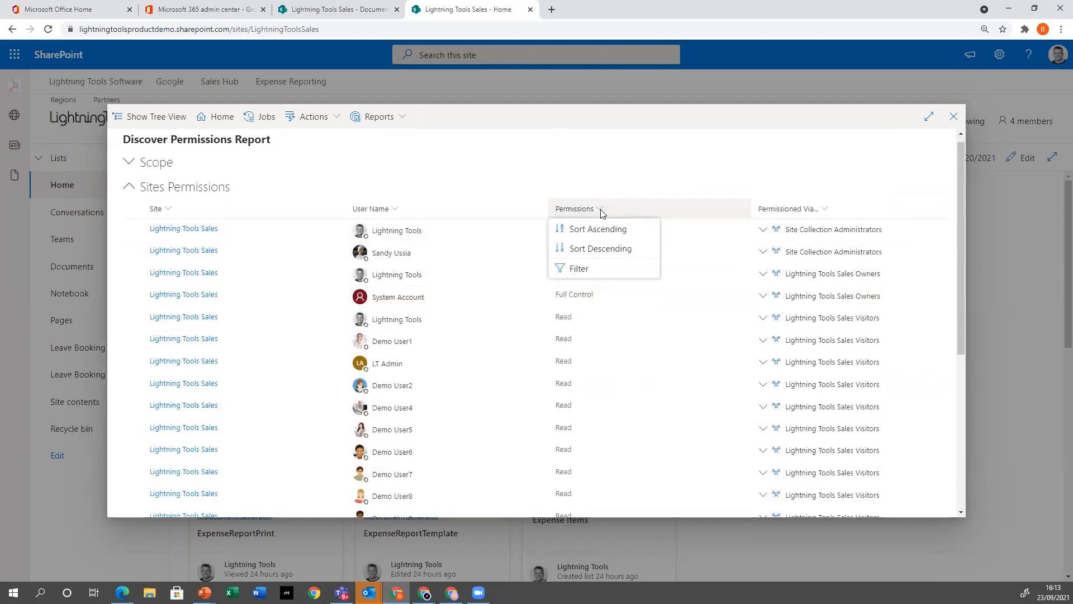
{"action": "left_click", "coordinate": [587, 270]}
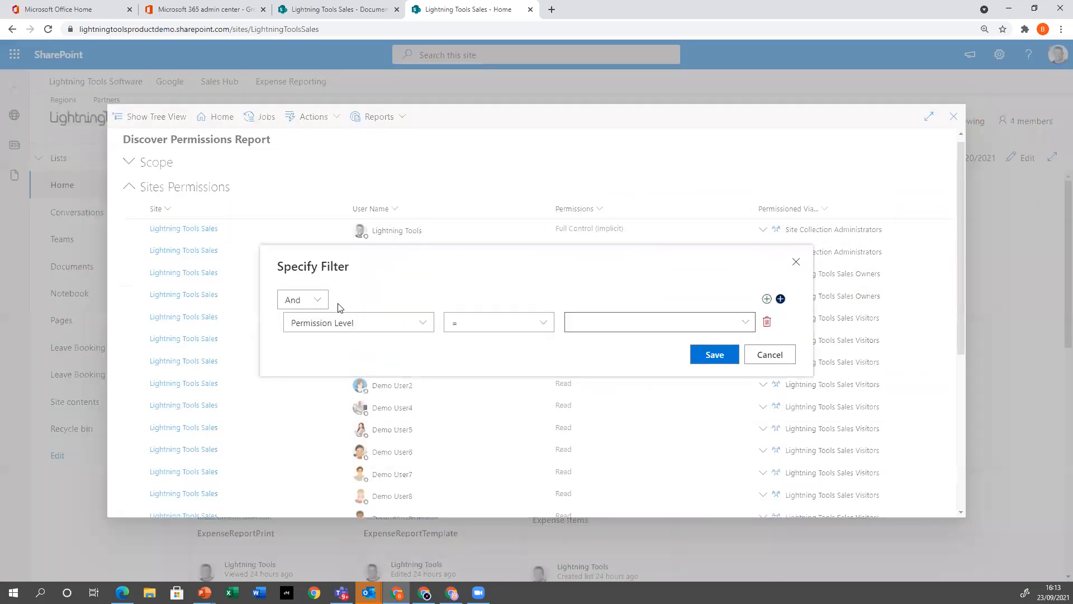
{"action": "left_click", "coordinate": [738, 321]}
{"action": "left_click", "coordinate": [597, 370]}
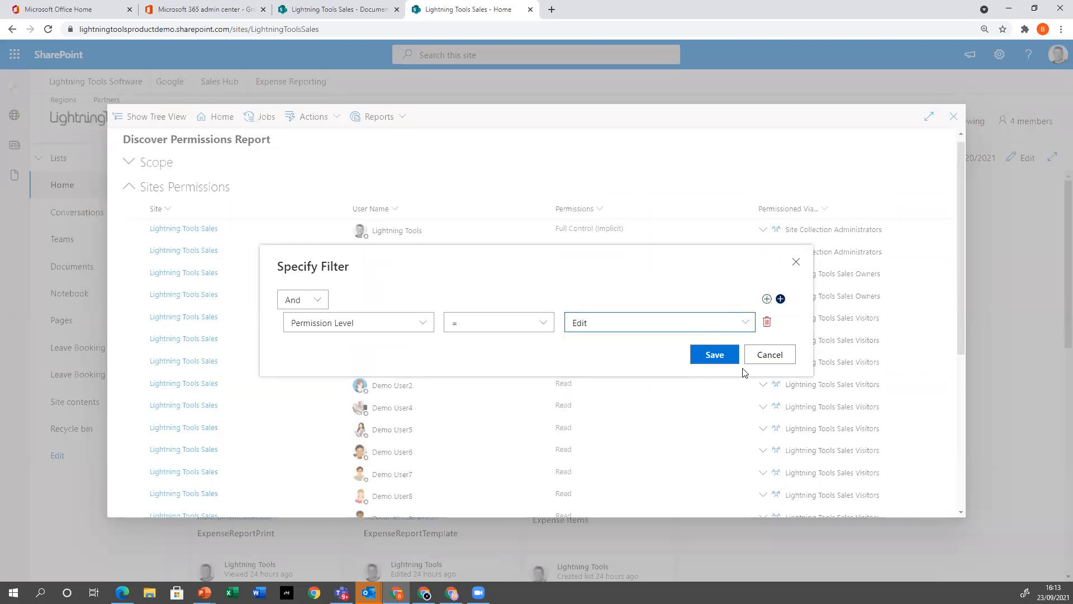
{"action": "left_click", "coordinate": [719, 358]}
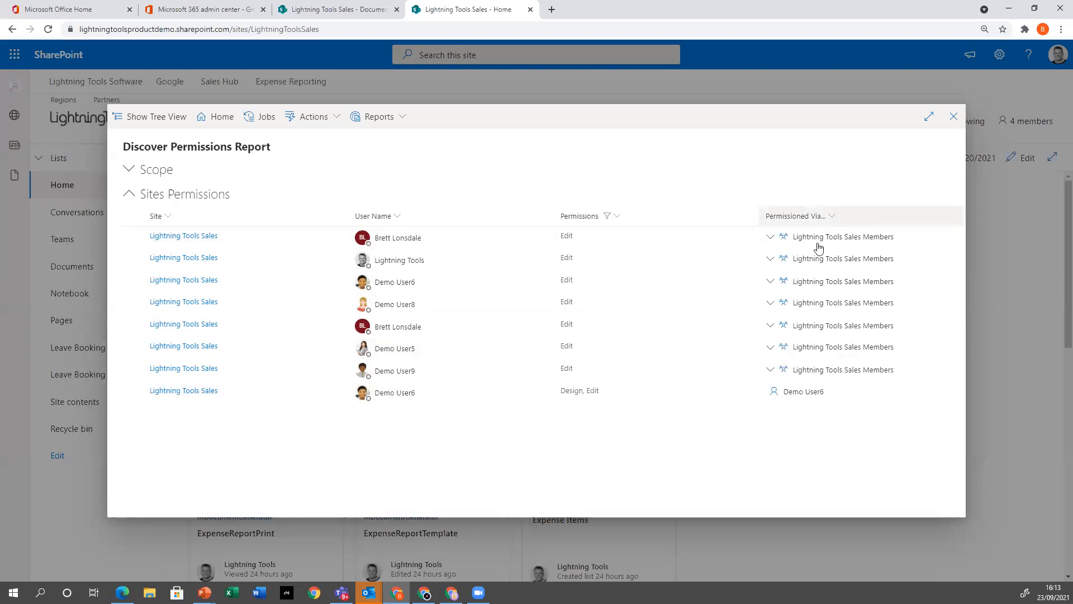
Expand the group memberships that give Demo User6 and Demo User5 Edit permission, and clear the permission filter
{"action": "left_click", "coordinate": [772, 284]}
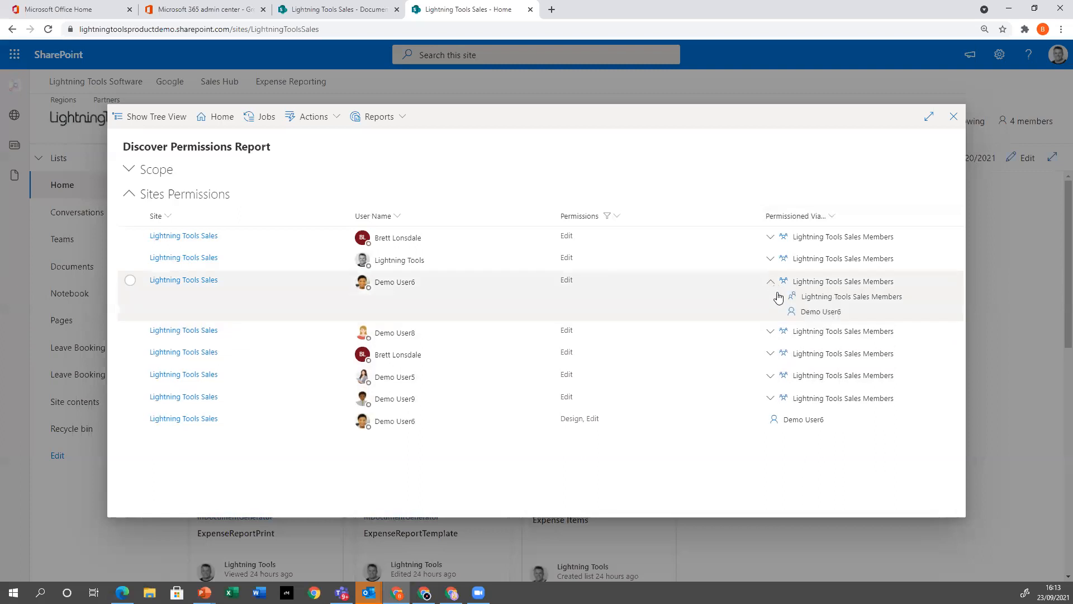
{"action": "left_click", "coordinate": [770, 376]}
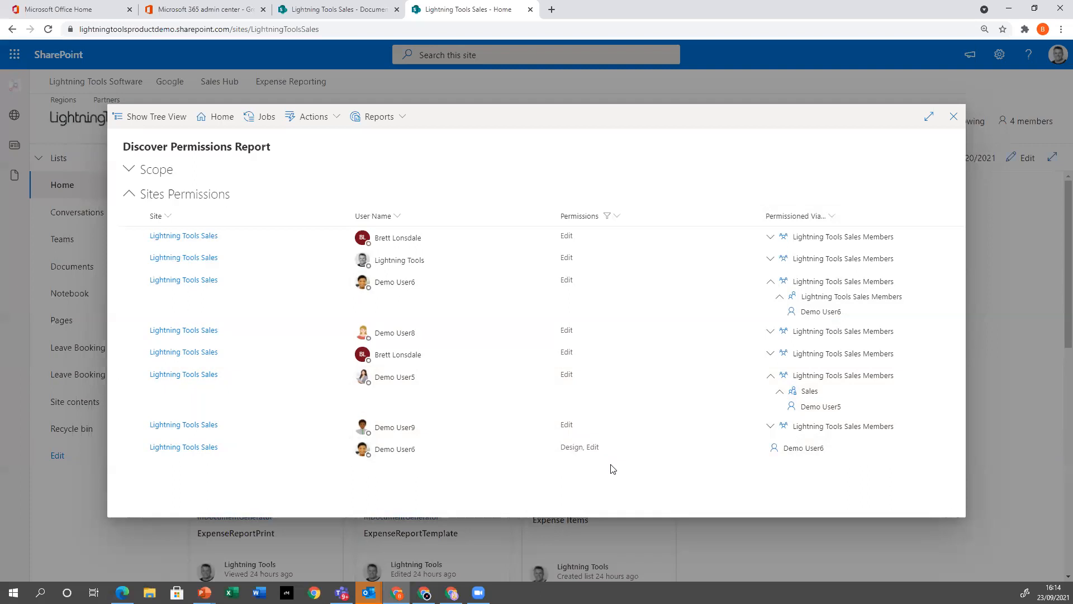
{"action": "left_click", "coordinate": [615, 220]}
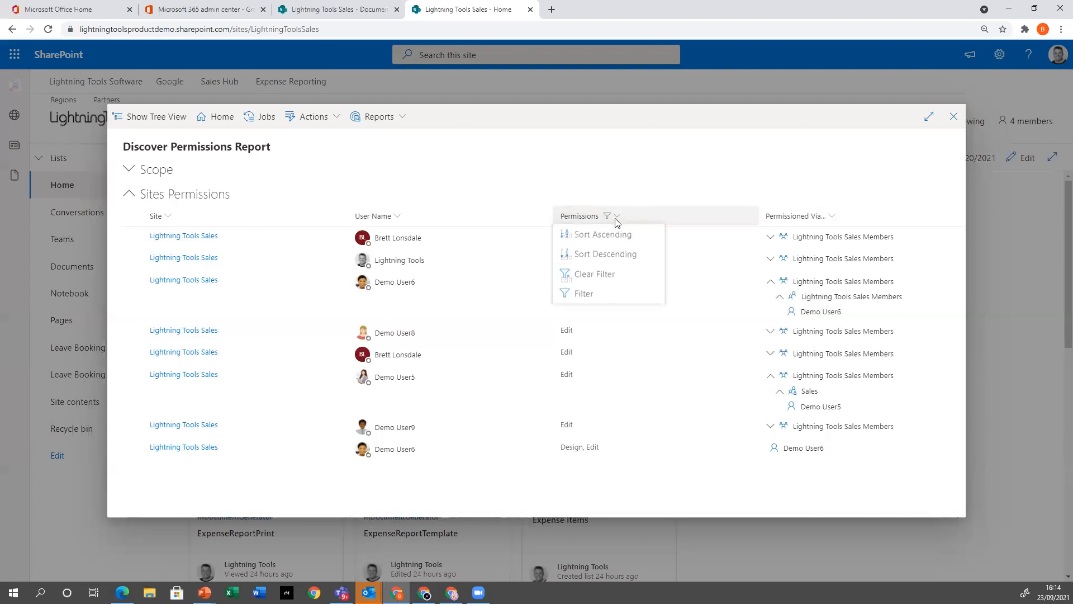
{"action": "left_click", "coordinate": [618, 275]}
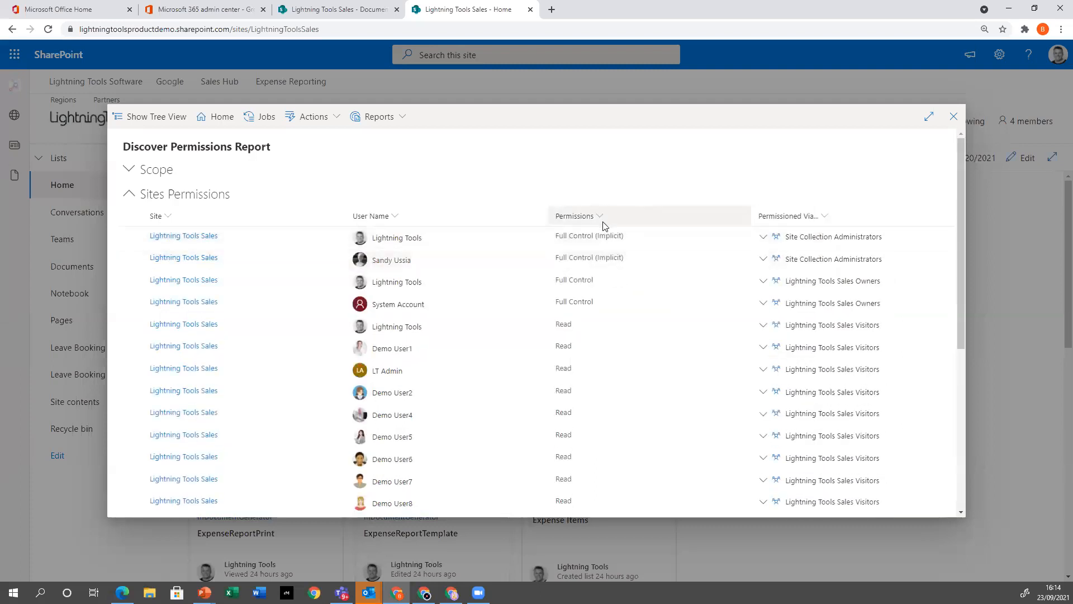
{"action": "left_click", "coordinate": [603, 223]}
{"action": "left_click", "coordinate": [599, 271]}
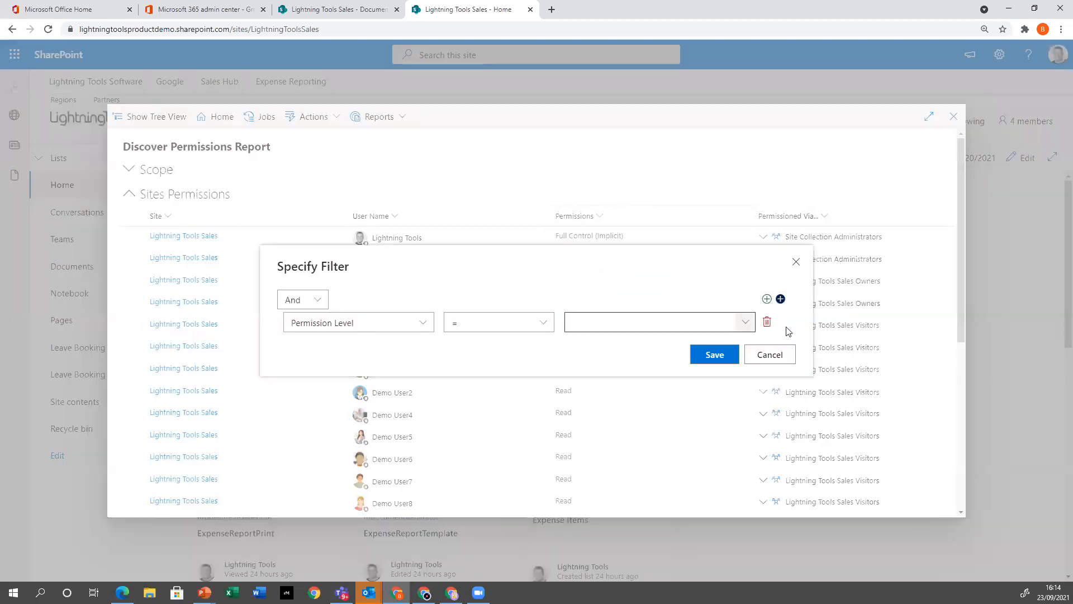
{"action": "left_click", "coordinate": [780, 299]}
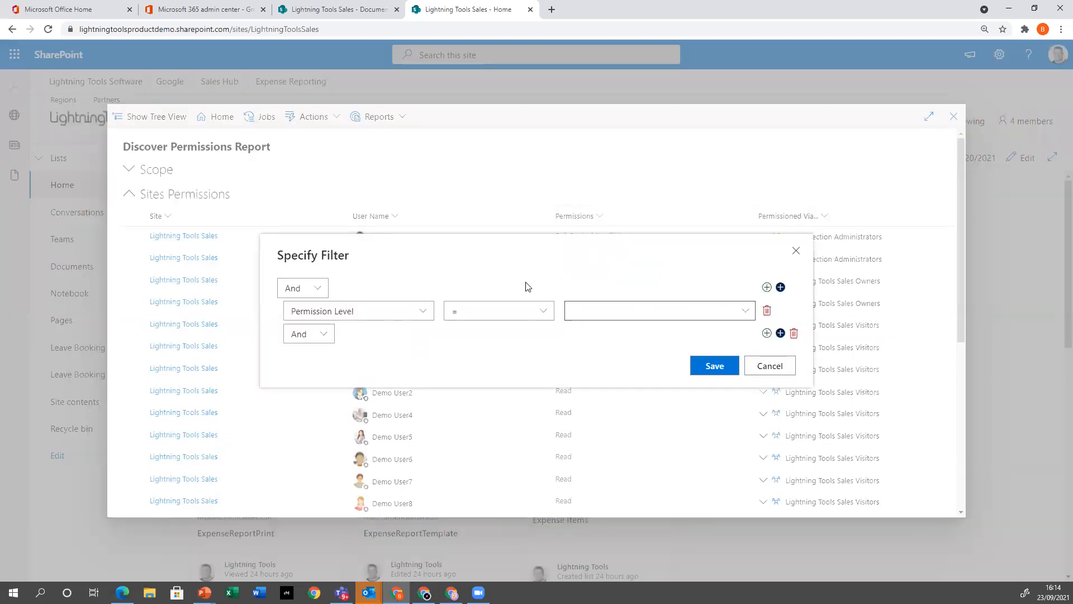
{"action": "left_click", "coordinate": [767, 333]}
{"action": "left_click", "coordinate": [767, 322]}
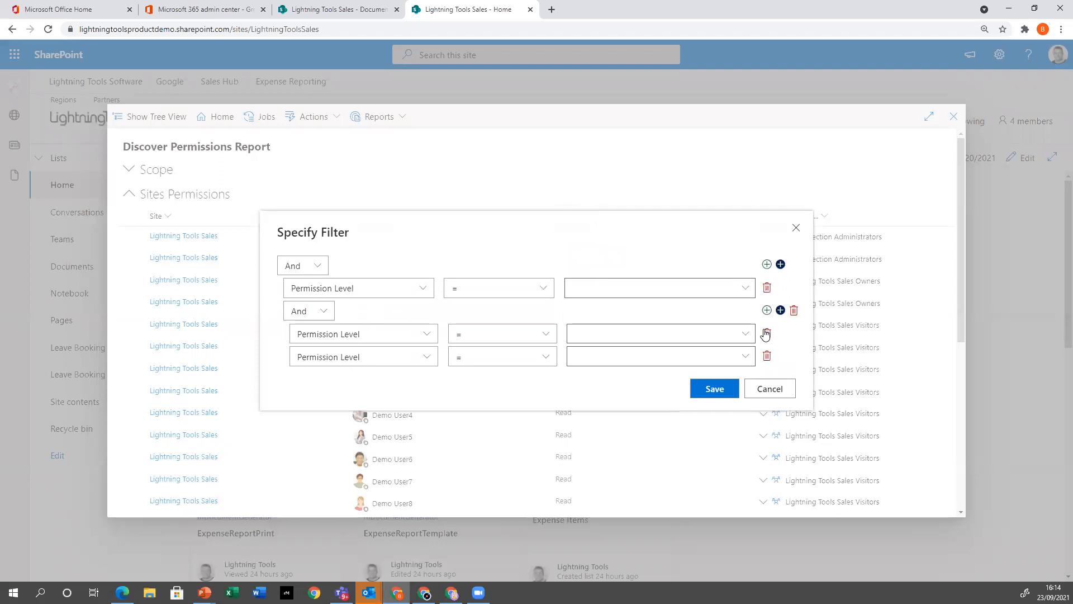
{"action": "left_click", "coordinate": [766, 395]}
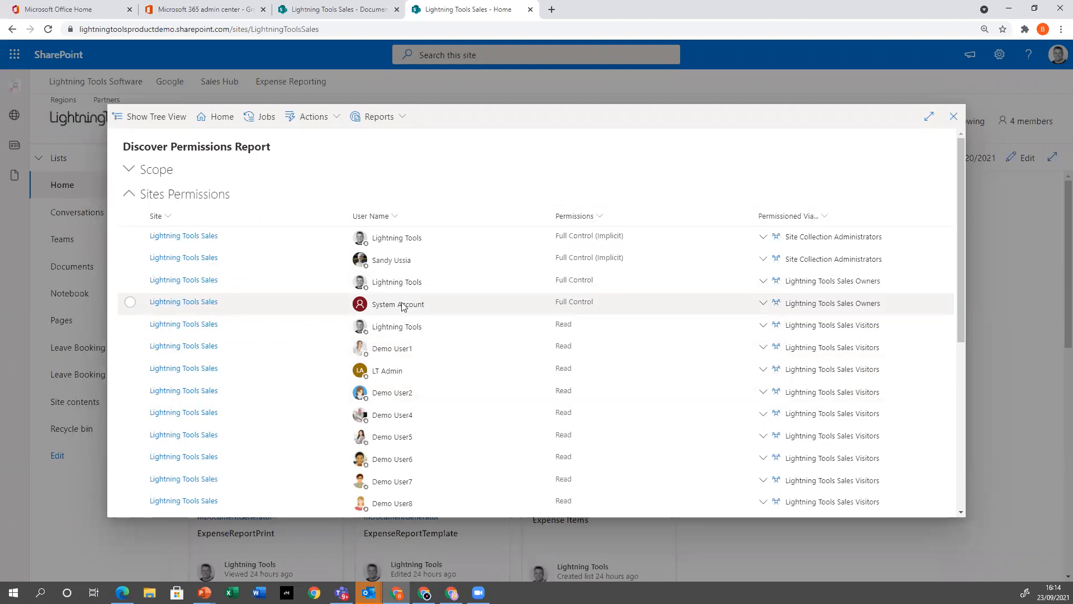
Compare the contact cards of the two accounts sharing a display name, one with Read and one with Edit permission, and clear the row selection
{"action": "scroll", "coordinate": [408, 380], "scroll_direction": "down", "scroll_amount": 1}
{"action": "scroll", "coordinate": [410, 381], "scroll_direction": "down", "scroll_amount": 2}
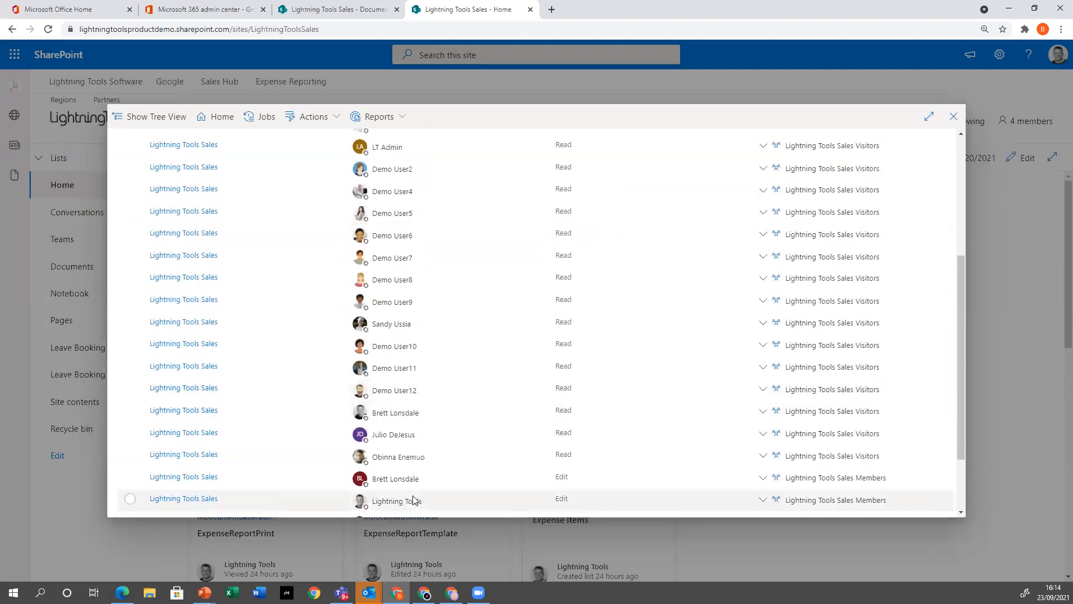
{"action": "scroll", "coordinate": [401, 404], "scroll_direction": "down", "scroll_amount": 2}
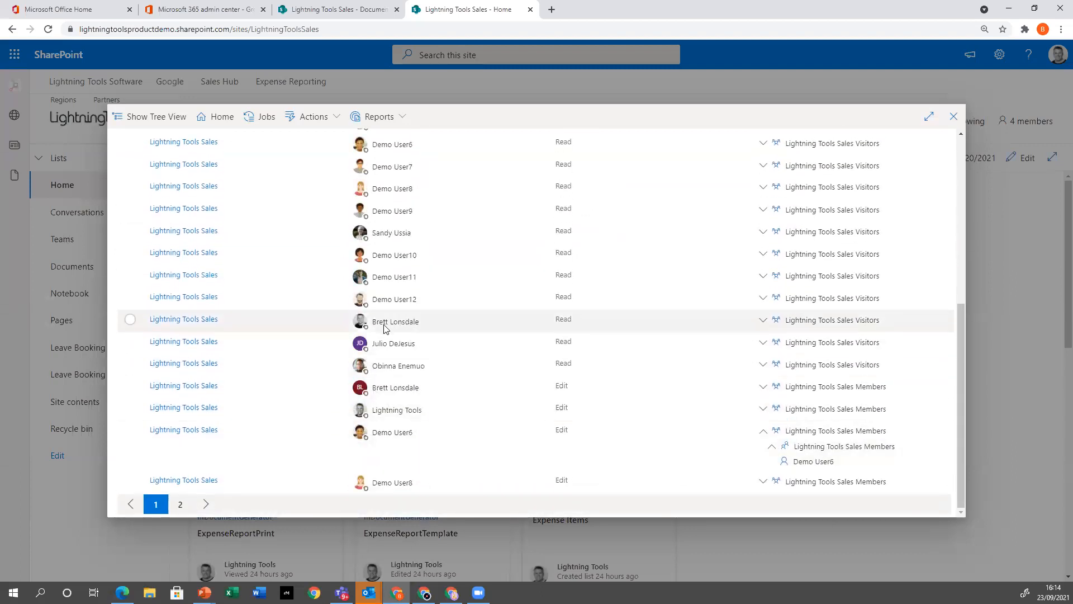
{"action": "mouse_move", "coordinate": [364, 326]}
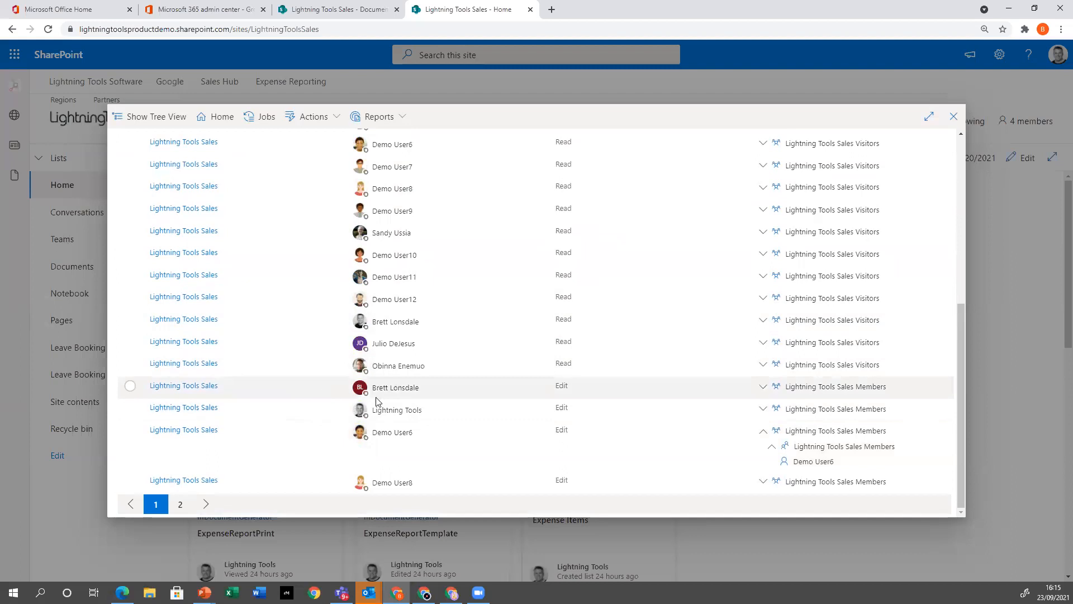
{"action": "mouse_move", "coordinate": [360, 391]}
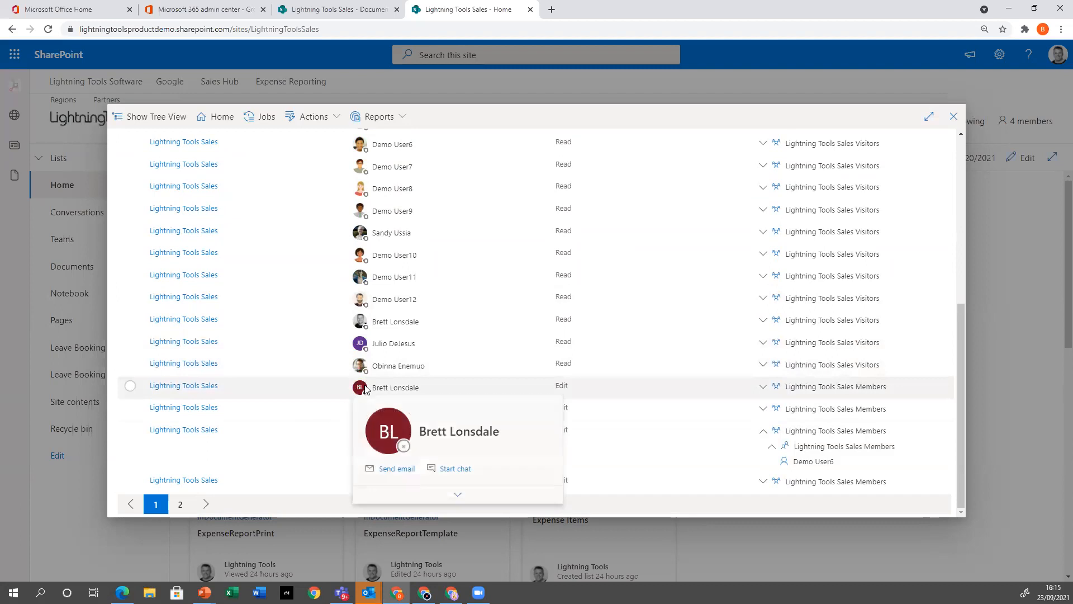
{"action": "left_click", "coordinate": [457, 495]}
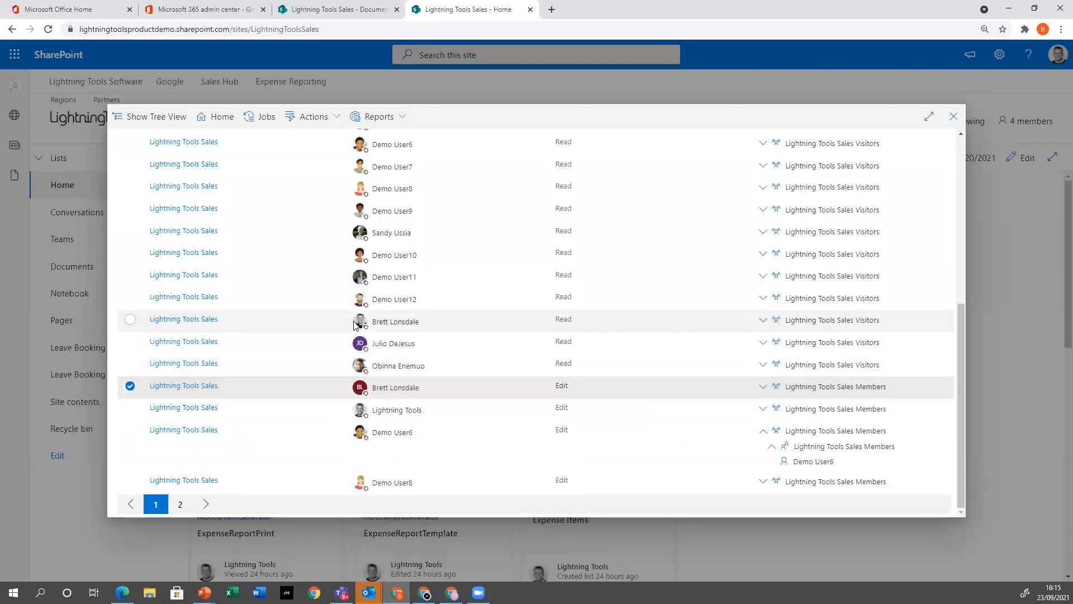
{"action": "left_click", "coordinate": [452, 426]}
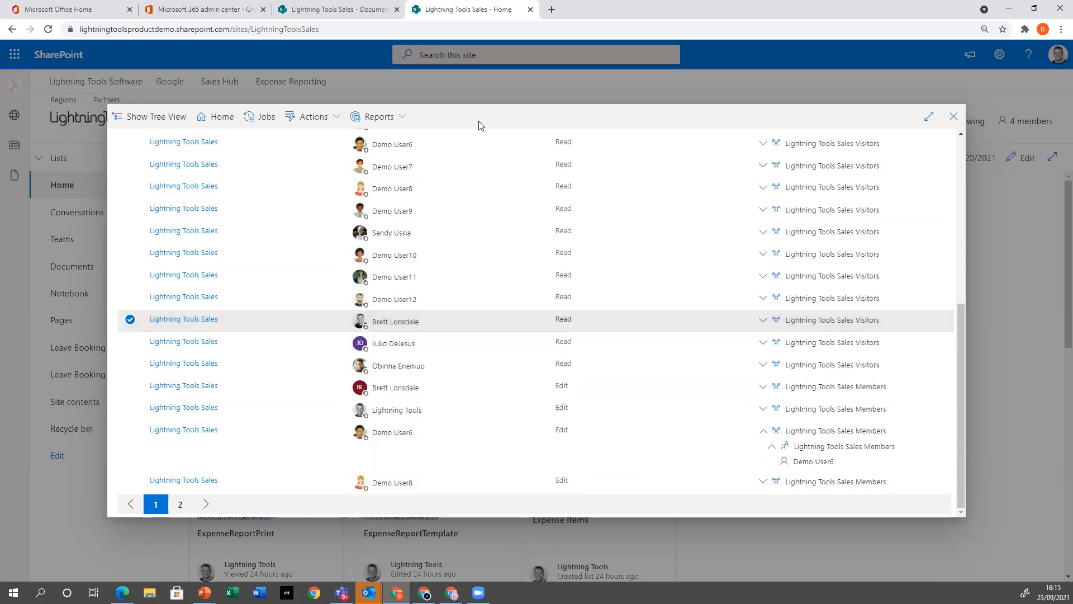
{"action": "left_click", "coordinate": [142, 319]}
Filter the report by the display name shared by the two accounts, review their permissions, and clear the filter
{"action": "scroll", "coordinate": [403, 146], "scroll_direction": "up", "scroll_amount": 5}
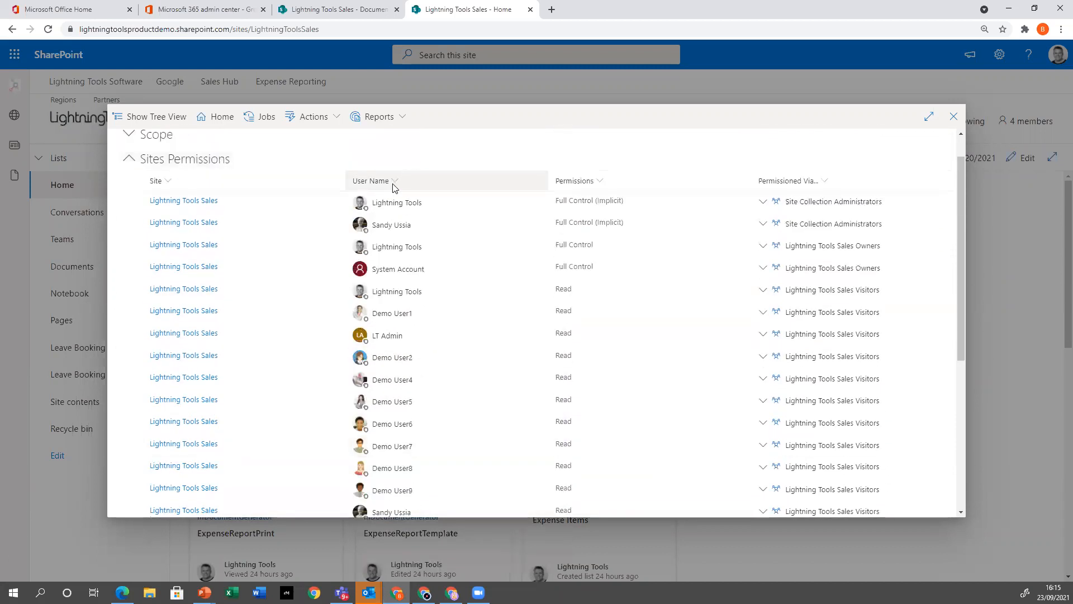
{"action": "left_click", "coordinate": [393, 181]}
{"action": "left_click", "coordinate": [397, 240]}
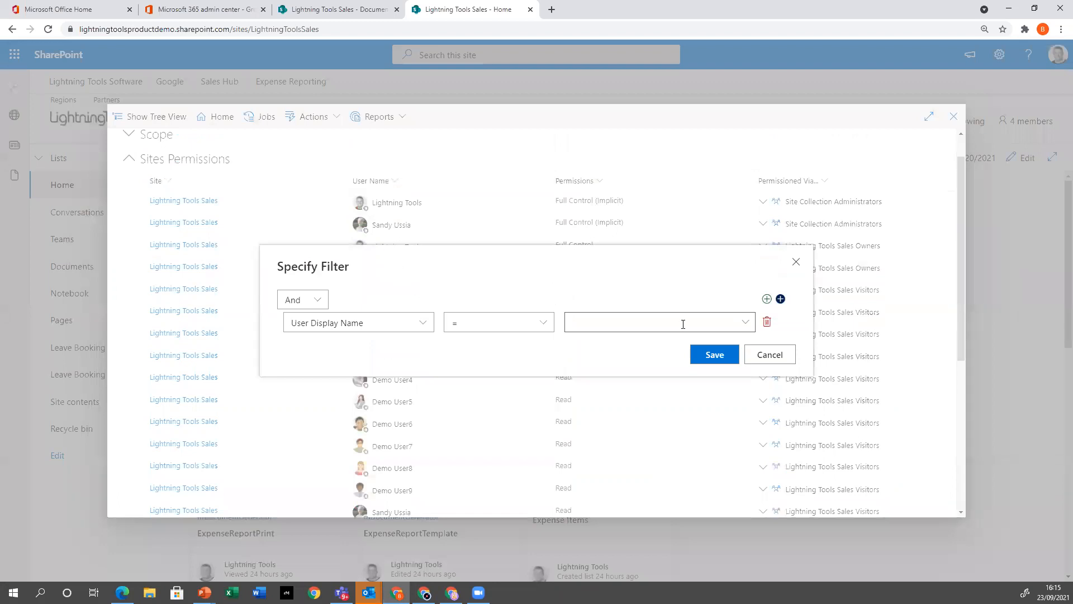
{"action": "left_click", "coordinate": [747, 324]}
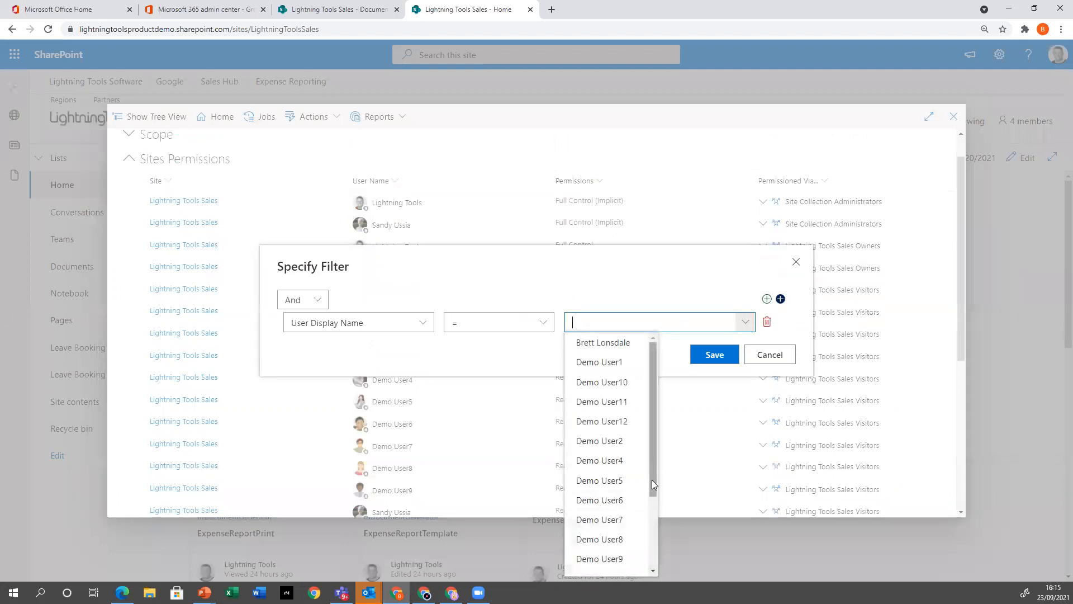
{"action": "left_click", "coordinate": [606, 344]}
{"action": "left_click", "coordinate": [710, 356]}
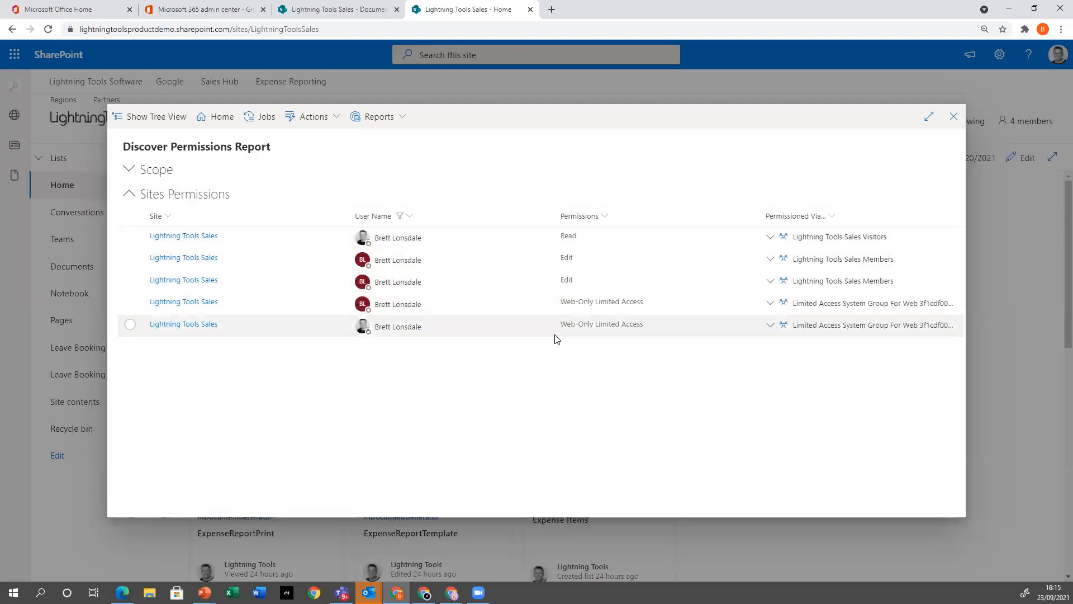
{"action": "left_click", "coordinate": [410, 217]}
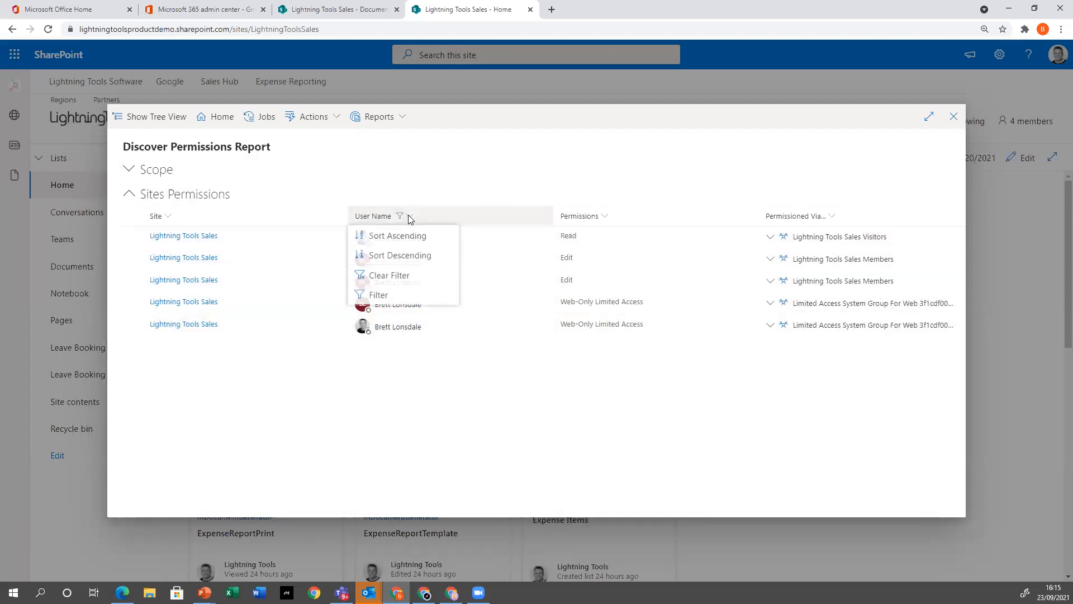
{"action": "left_click", "coordinate": [391, 275]}
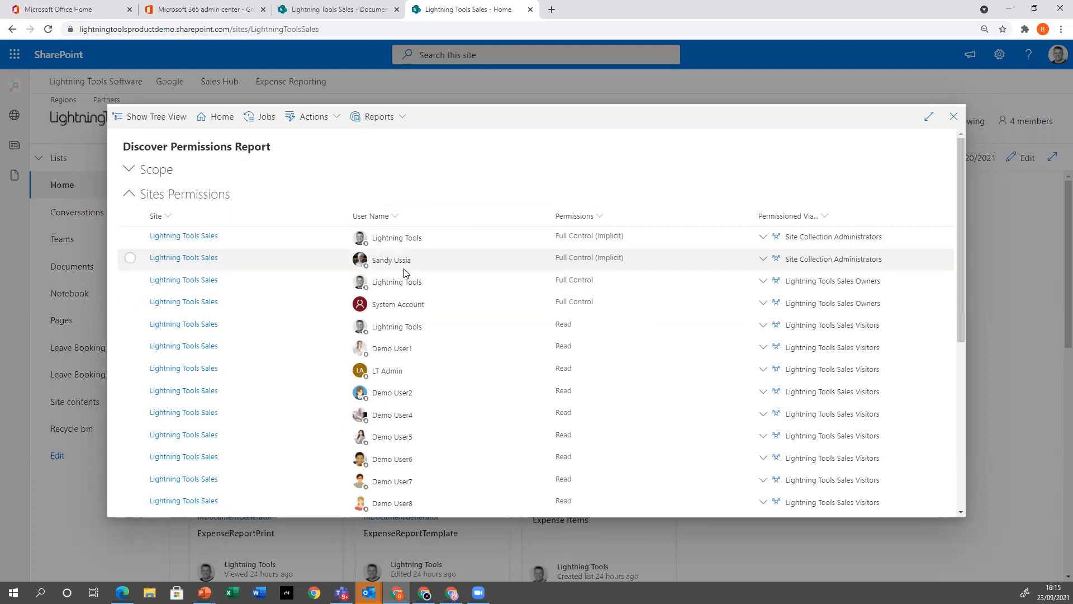
Close the Discover Permissions report and reopen the DeliverPoint overview for the Lightning Tools Sales site
{"action": "left_click", "coordinate": [954, 116]}
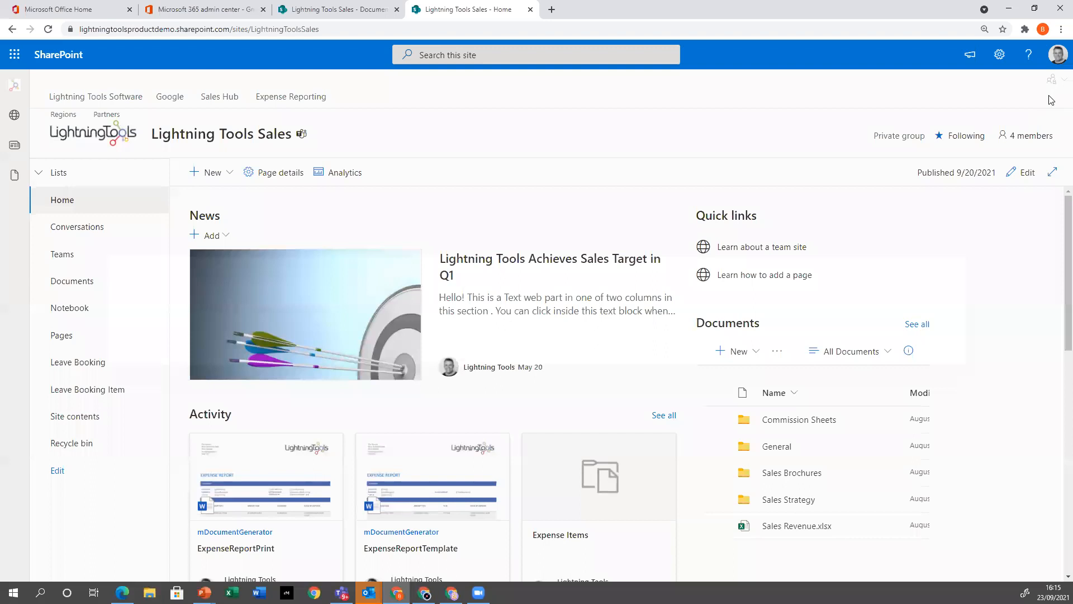
{"action": "left_click", "coordinate": [1052, 80]}
{"action": "left_click", "coordinate": [1001, 97]}
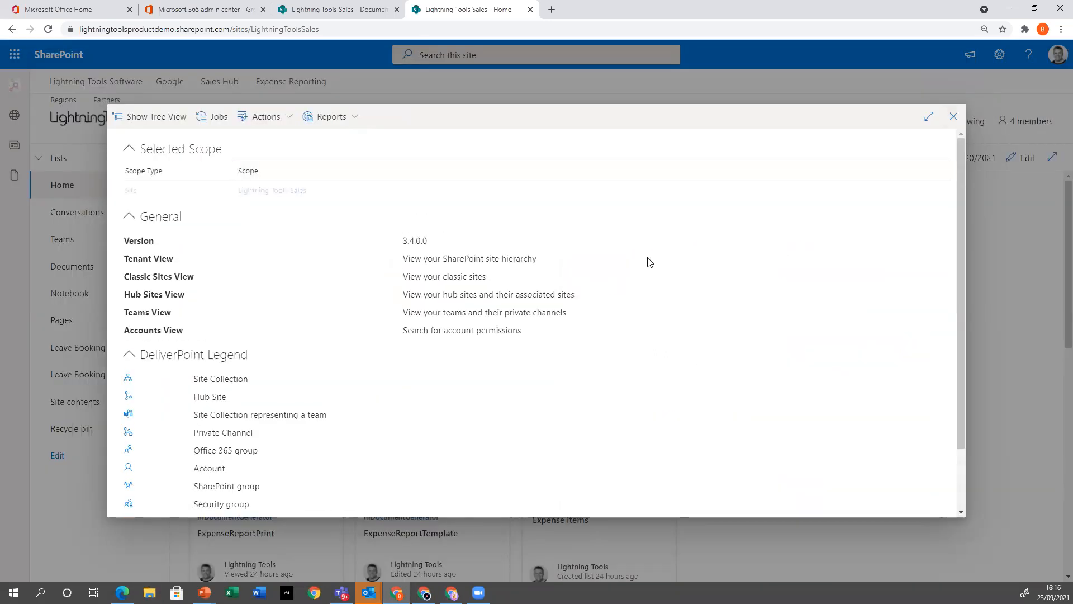
Start an advanced Discover Permissions report that includes unique sub sites, unique lists, unique items and sharing links, and shows the item hierarchy
{"action": "left_click", "coordinate": [352, 118]}
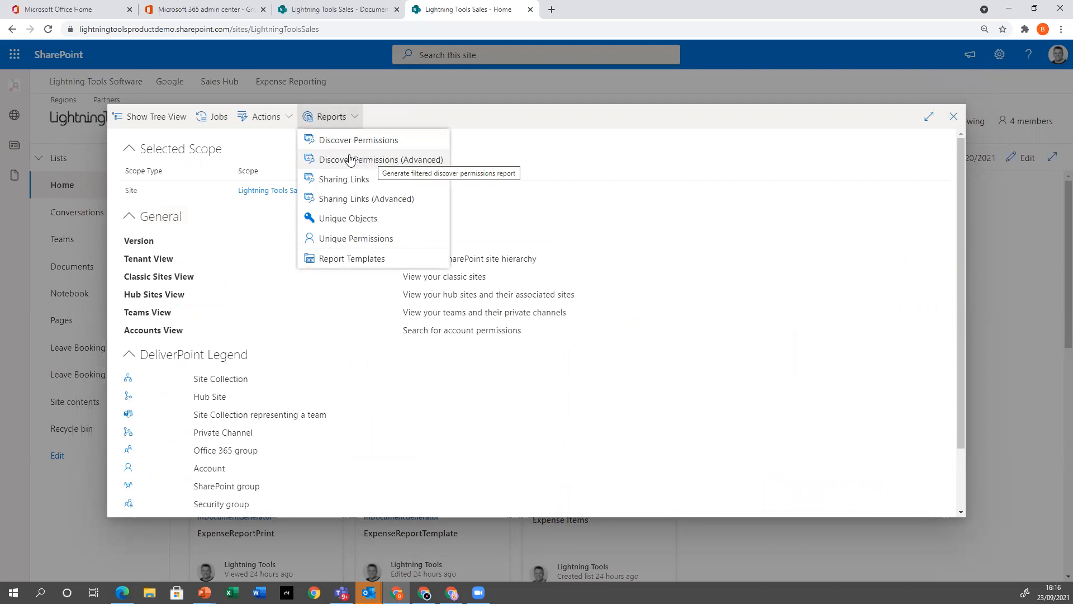
{"action": "left_click", "coordinate": [400, 161]}
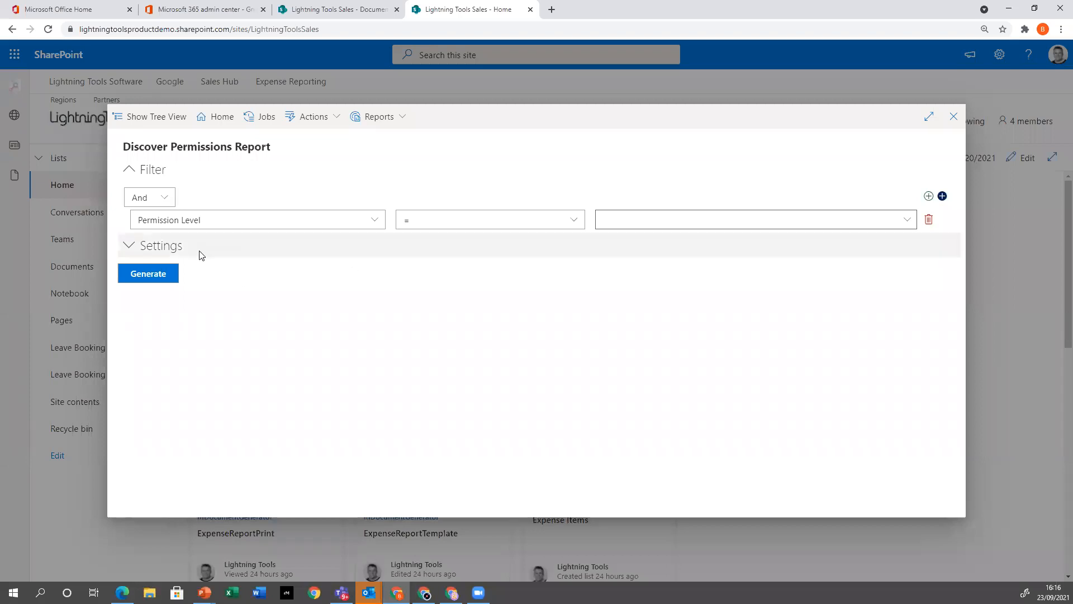
{"action": "left_click", "coordinate": [132, 248]}
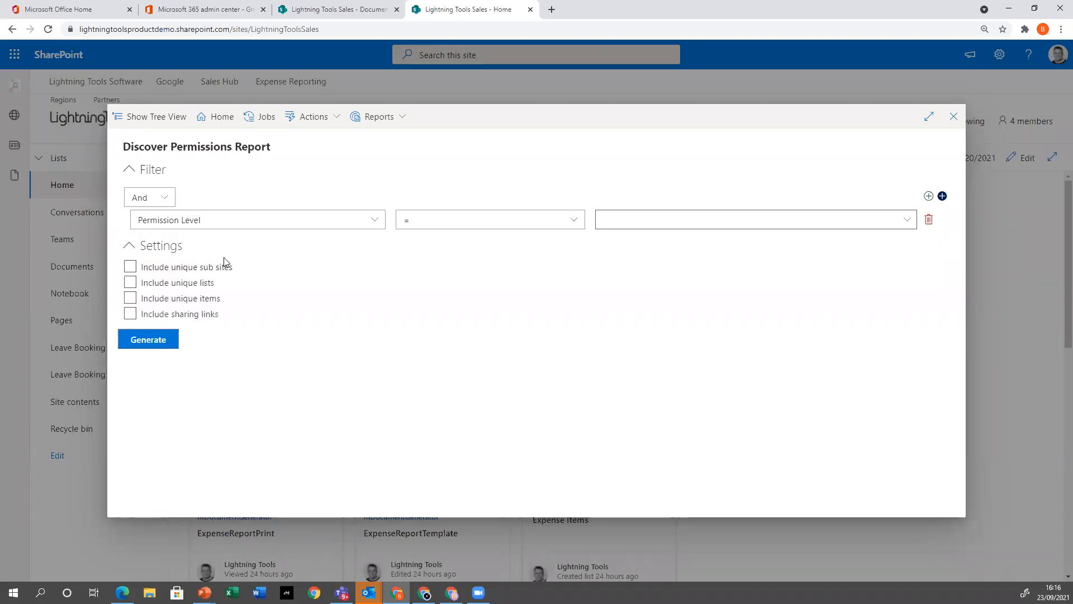
{"action": "left_click", "coordinate": [131, 268]}
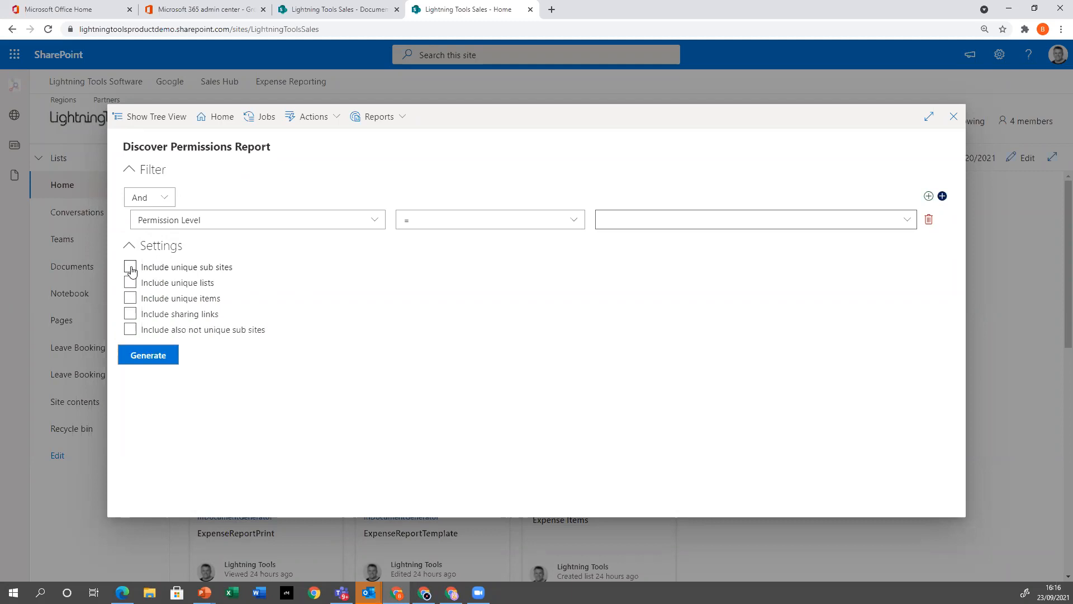
{"action": "left_click", "coordinate": [131, 283]}
{"action": "left_click", "coordinate": [131, 299]}
{"action": "left_click", "coordinate": [131, 314]}
{"action": "left_click", "coordinate": [131, 329]}
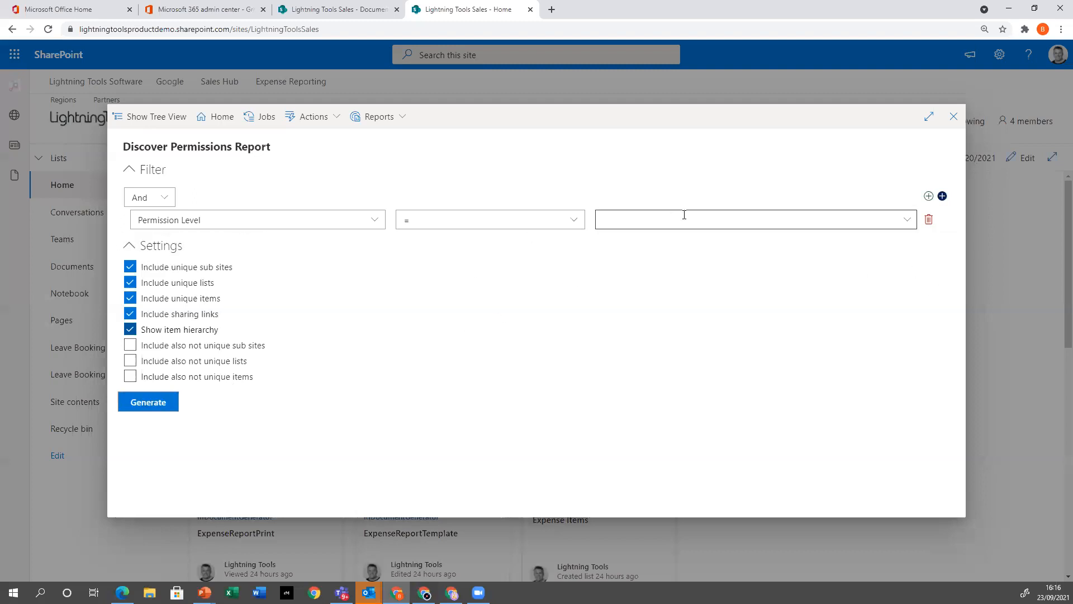
Filter the report to Permission Level <> Read and generate it
{"action": "left_click", "coordinate": [574, 221]}
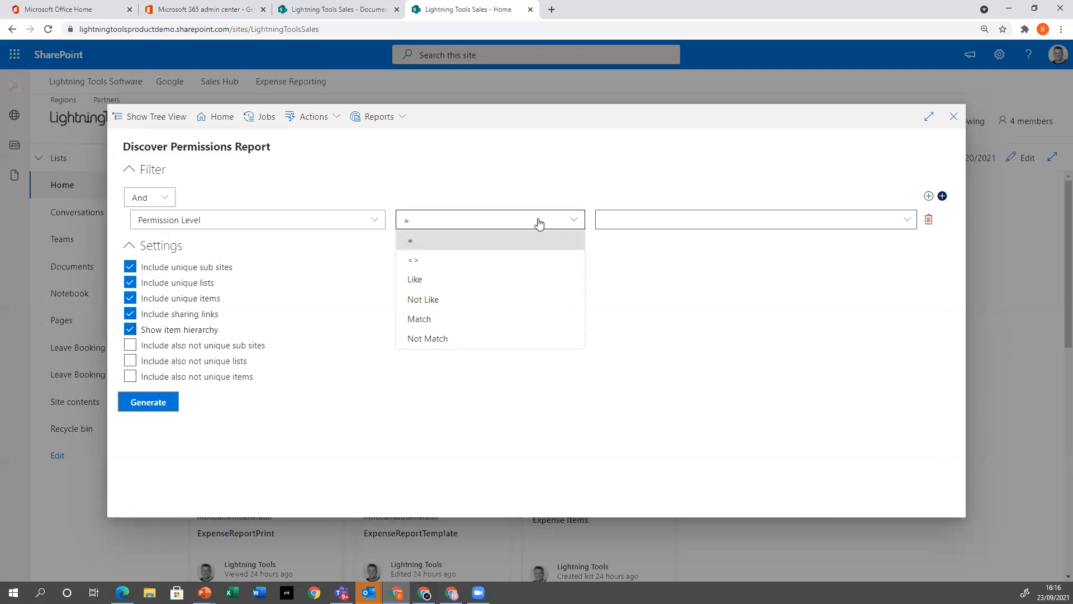
{"action": "left_click", "coordinate": [422, 263]}
{"action": "left_click", "coordinate": [907, 221]}
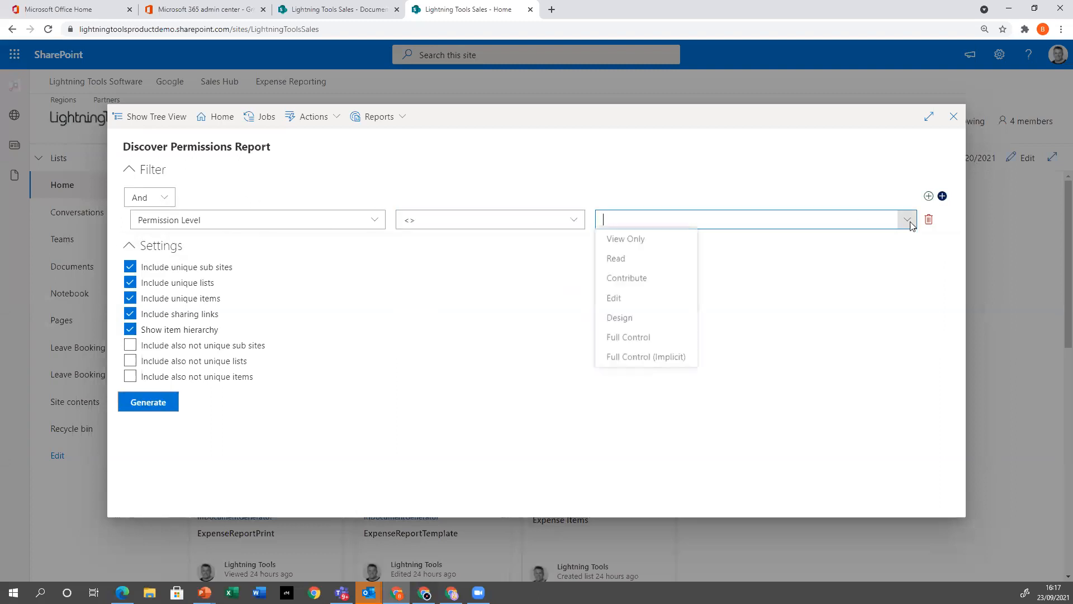
{"action": "left_click", "coordinate": [640, 260]}
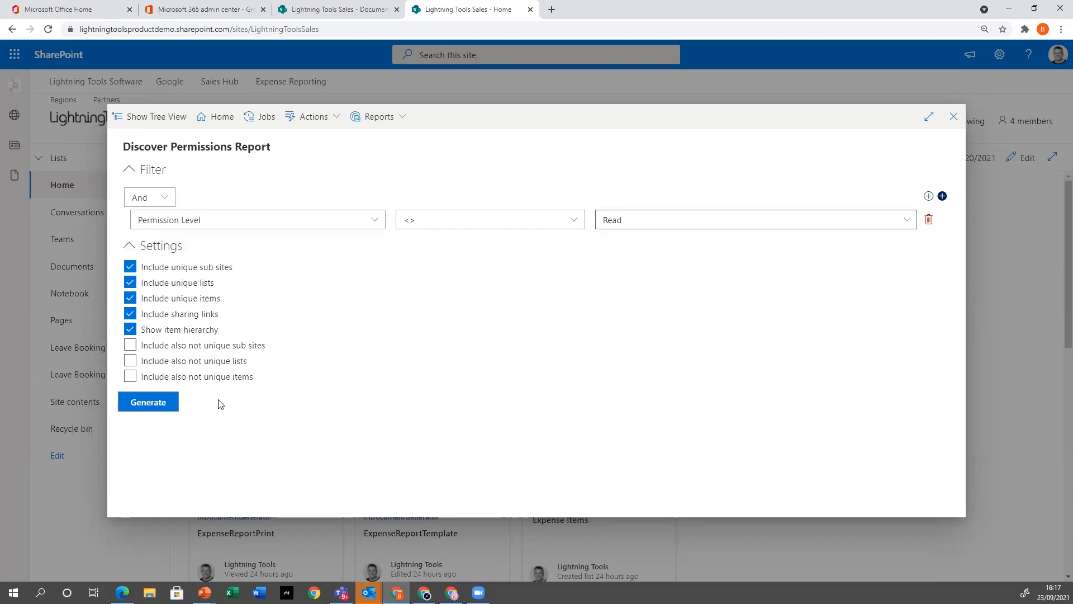
{"action": "left_click", "coordinate": [168, 410]}
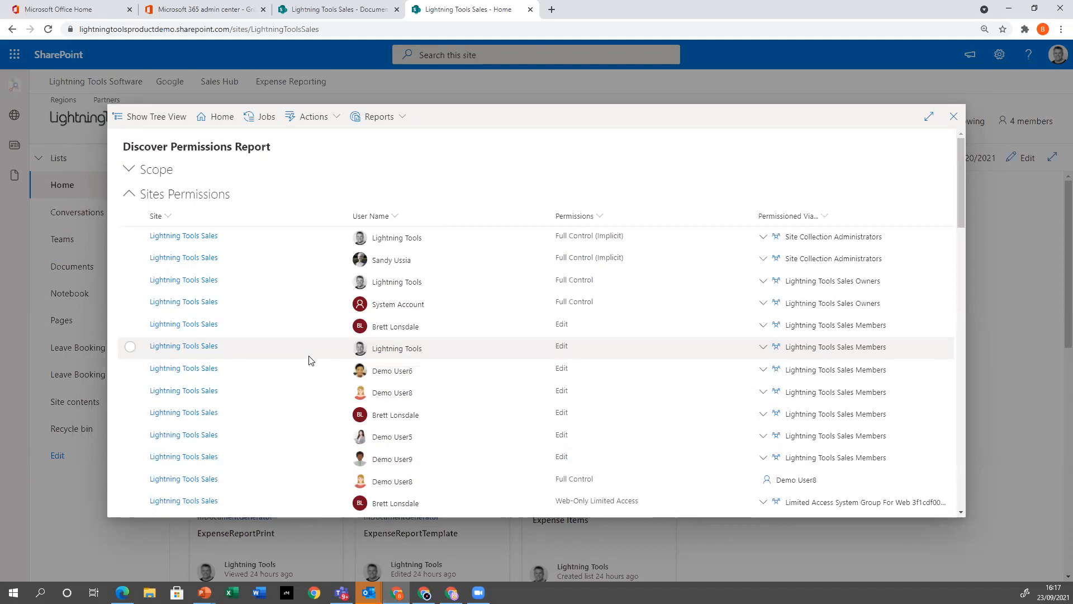
Review both pages of the report's Sites Permissions, including the Regions sub site, and return to the first page
{"action": "scroll", "coordinate": [273, 306], "scroll_direction": "down", "scroll_amount": 6}
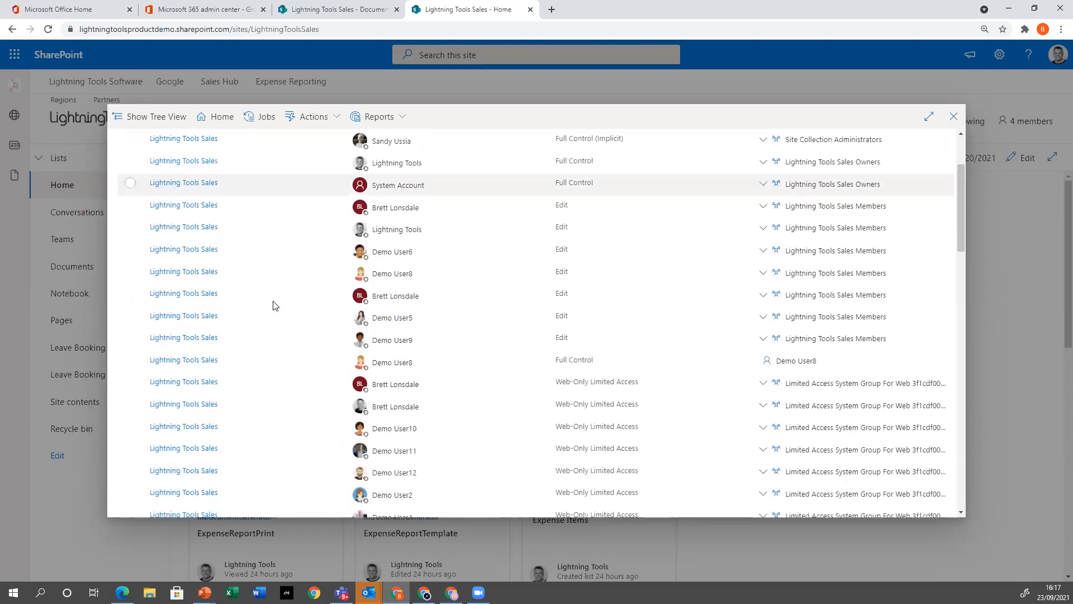
{"action": "scroll", "coordinate": [273, 305], "scroll_direction": "down", "scroll_amount": 1}
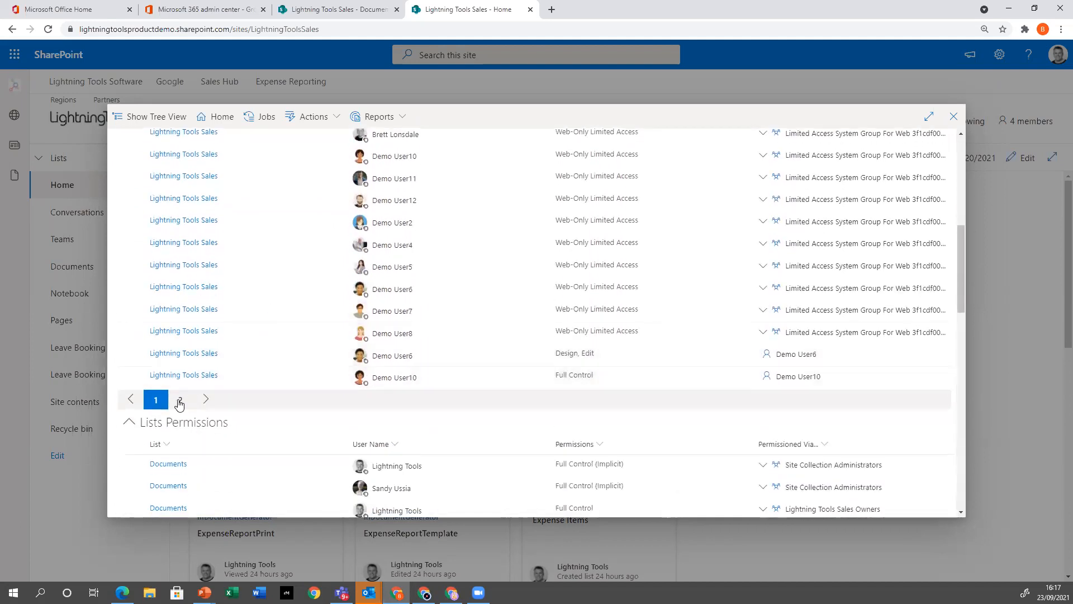
{"action": "left_click", "coordinate": [180, 386]}
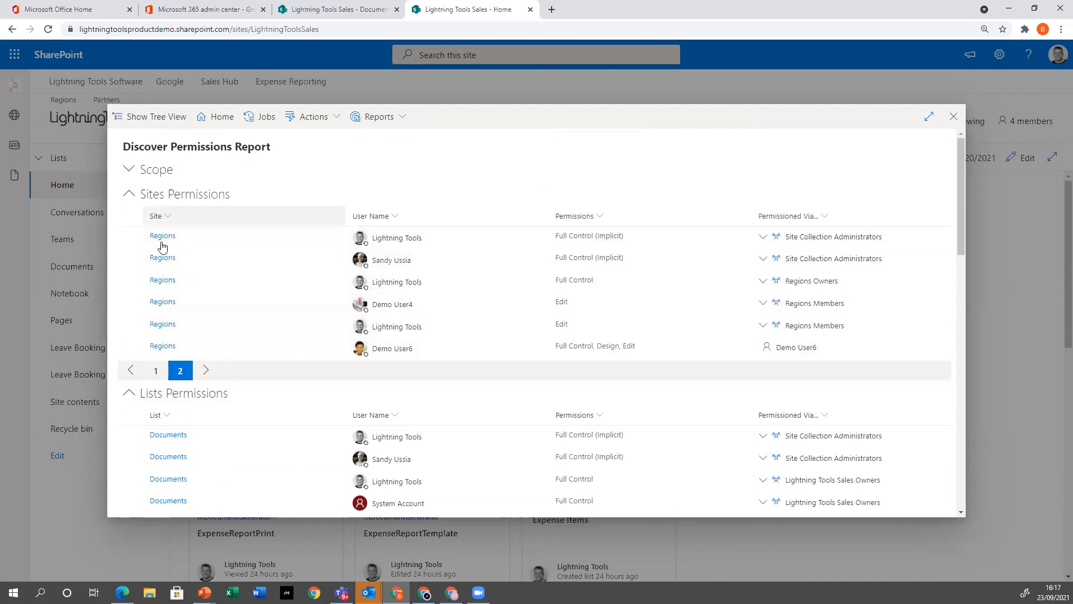
{"action": "left_click", "coordinate": [155, 370]}
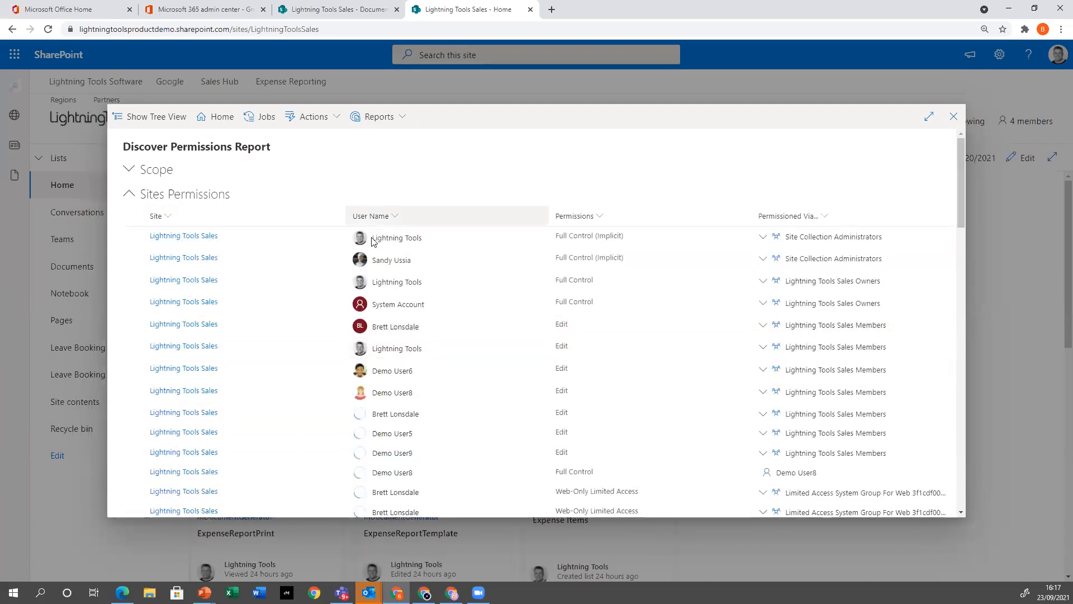
Examine the Lists Permissions and the first two pages of Items Permissions, including the Commission Sheets folders, and return to the report's start
{"action": "scroll", "coordinate": [373, 240], "scroll_direction": "down", "scroll_amount": 10}
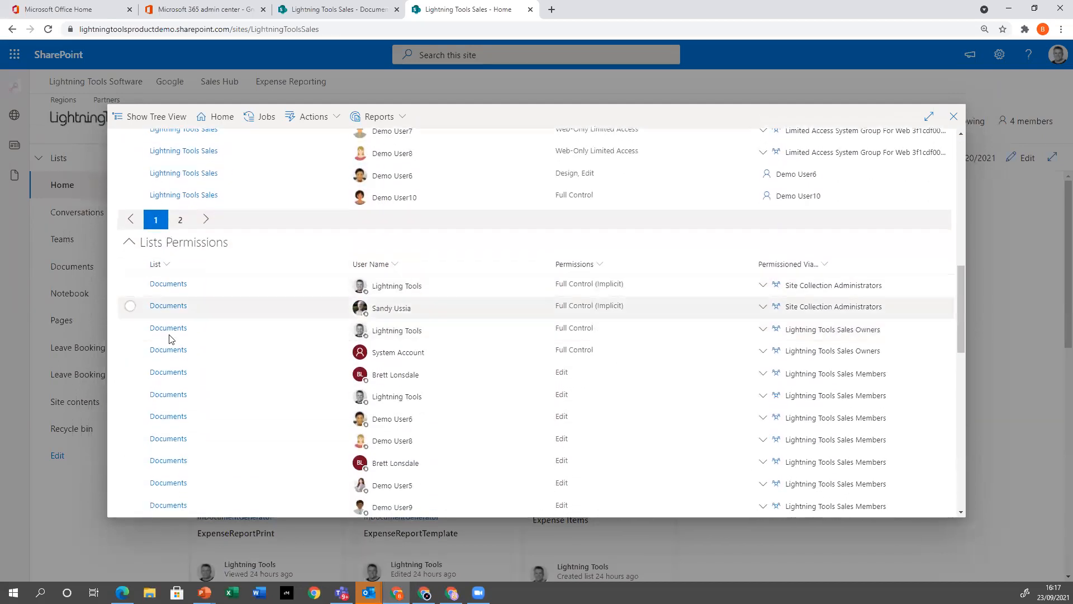
{"action": "scroll", "coordinate": [176, 424], "scroll_direction": "down", "scroll_amount": 3}
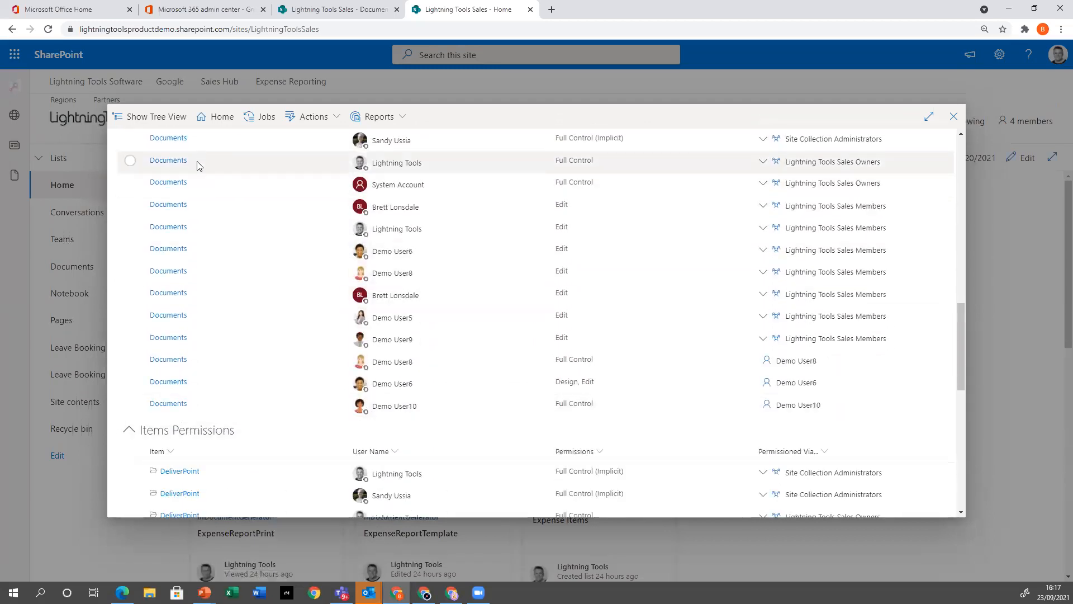
{"action": "scroll", "coordinate": [198, 166], "scroll_direction": "down", "scroll_amount": 4}
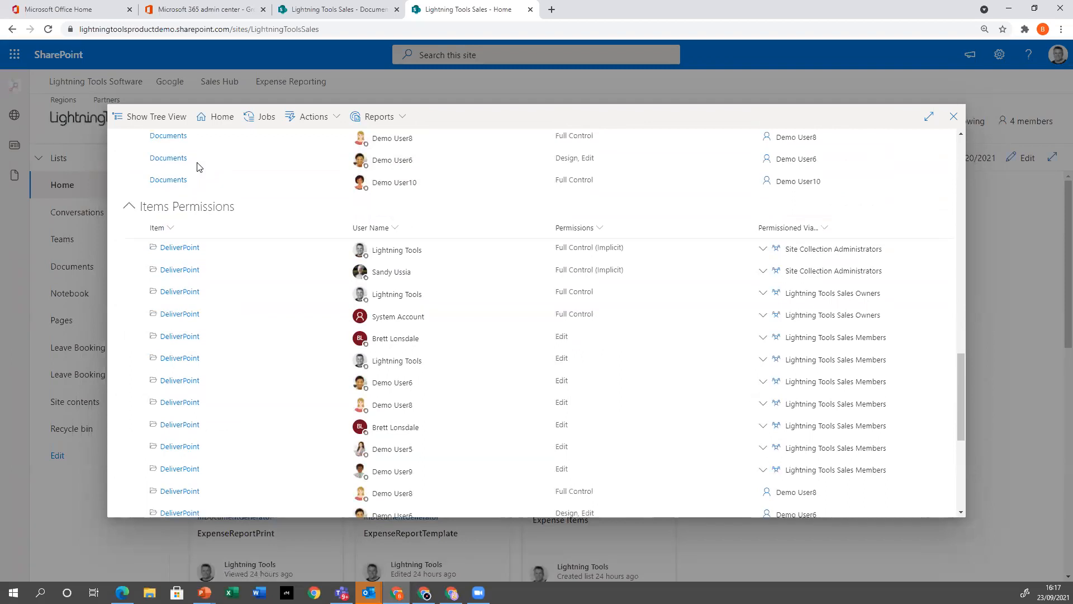
{"action": "scroll", "coordinate": [192, 212], "scroll_direction": "down", "scroll_amount": 5}
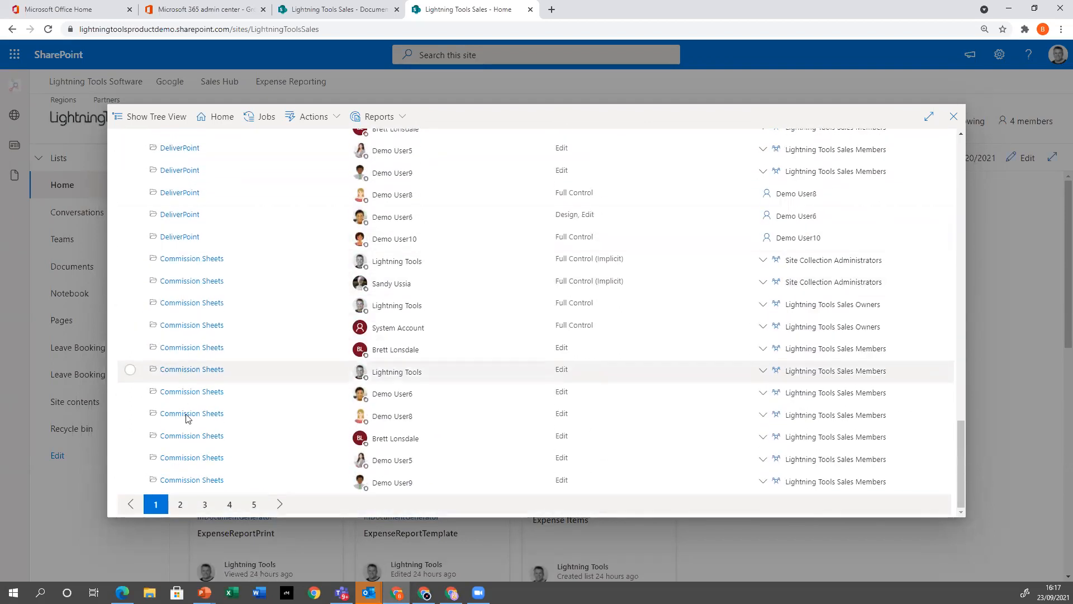
{"action": "left_click", "coordinate": [180, 504]}
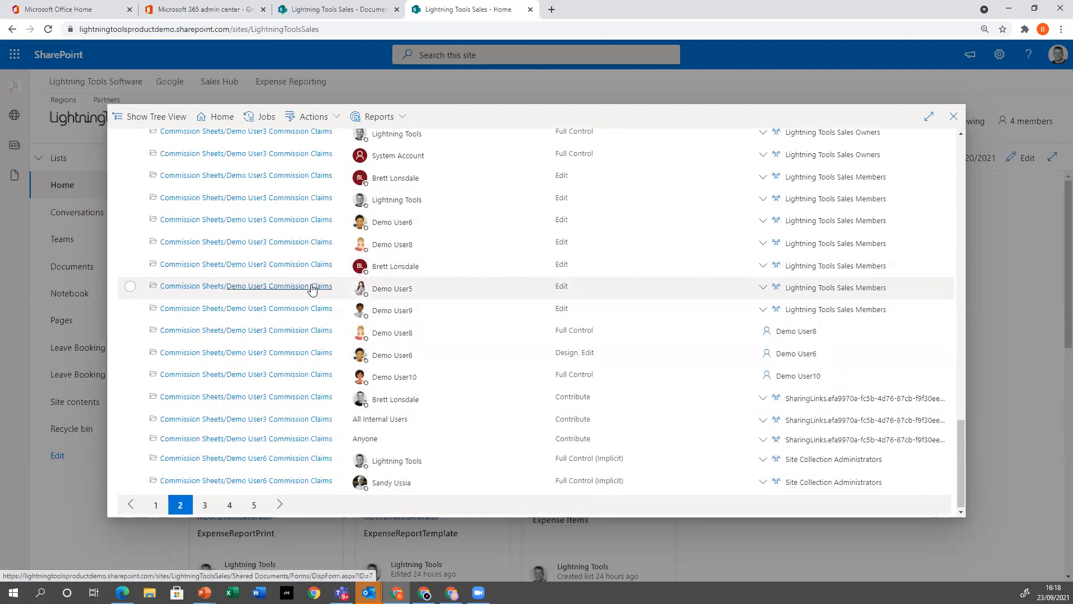
{"action": "scroll", "coordinate": [638, 423], "scroll_direction": "up", "scroll_amount": 5}
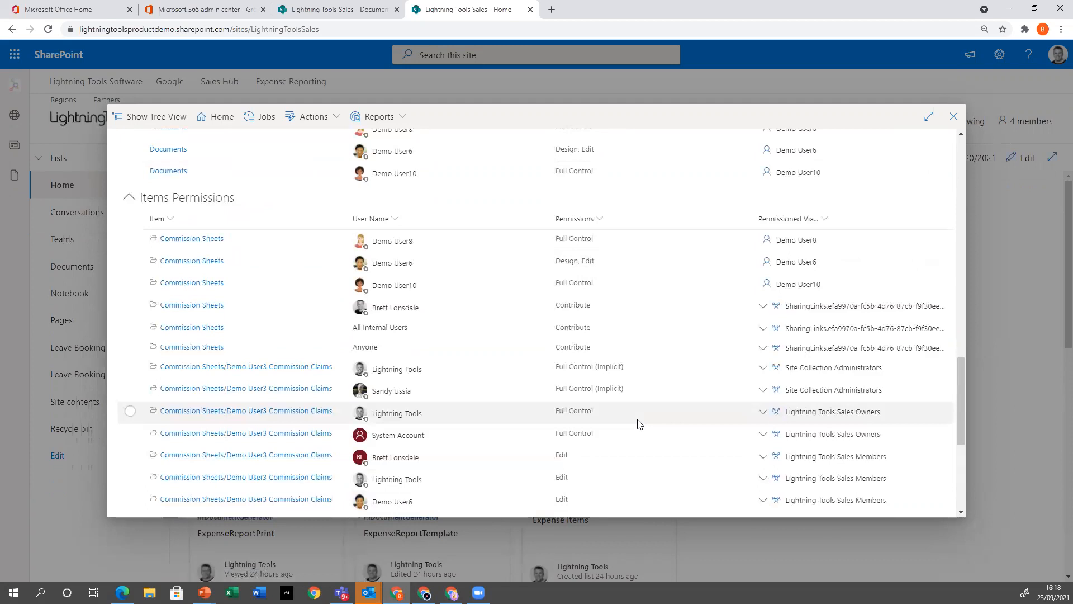
{"action": "scroll", "coordinate": [639, 424], "scroll_direction": "up", "scroll_amount": 10}
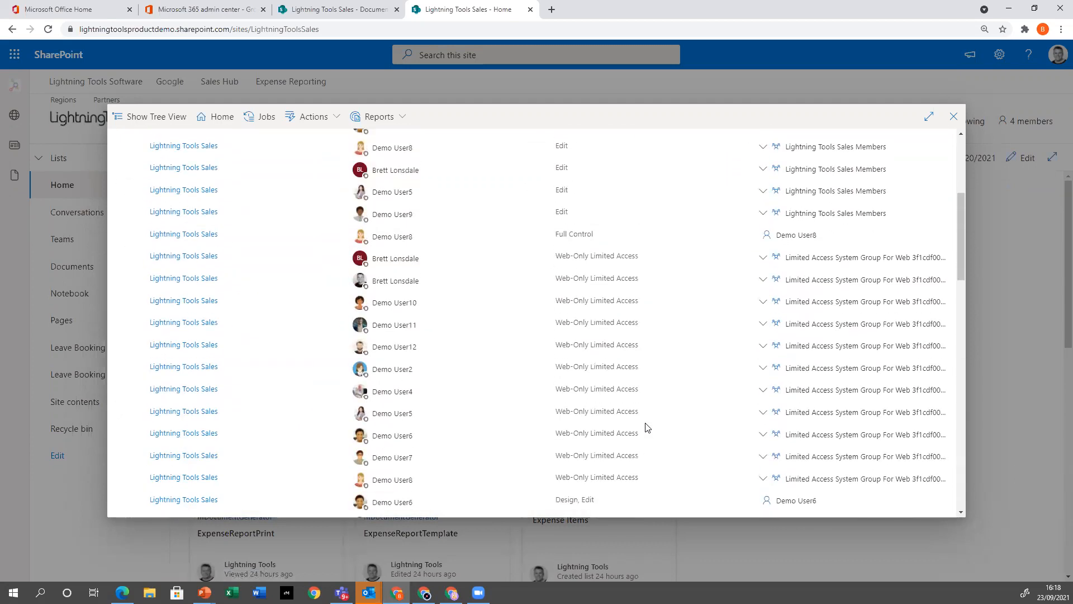
{"action": "scroll", "coordinate": [643, 425], "scroll_direction": "up", "scroll_amount": 4}
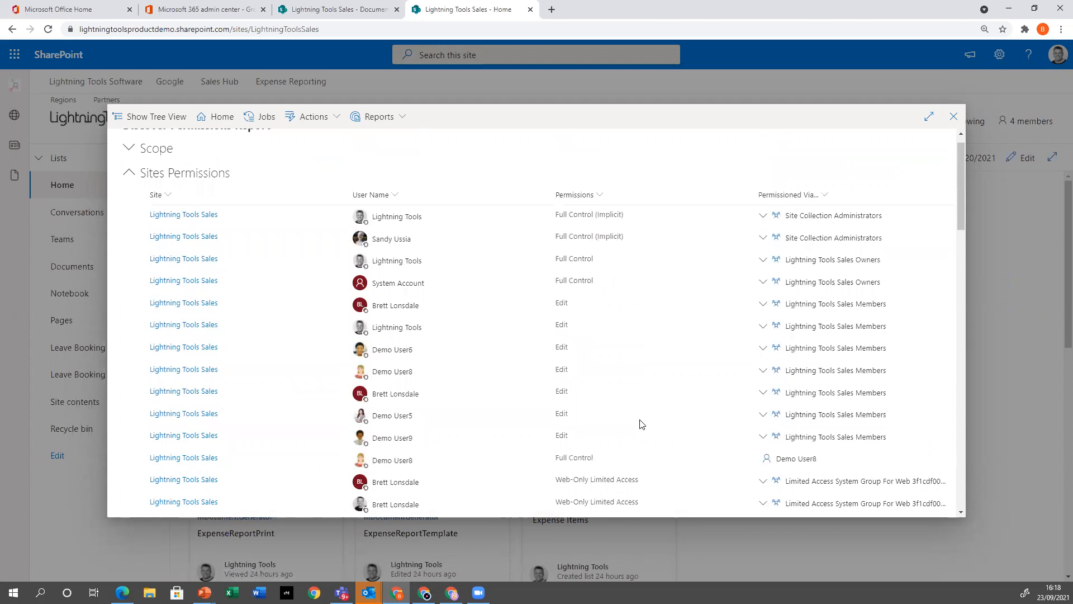
{"action": "scroll", "coordinate": [514, 397], "scroll_direction": "up", "scroll_amount": 1}
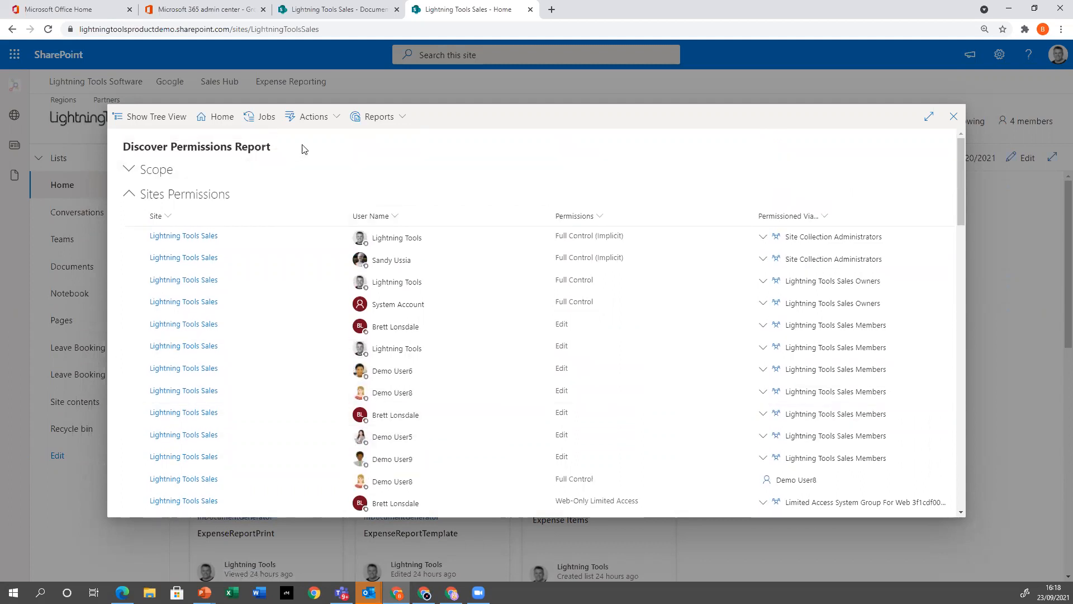
View the report's available actions, including the Permission Management options, and close the report
{"action": "left_click", "coordinate": [324, 118]}
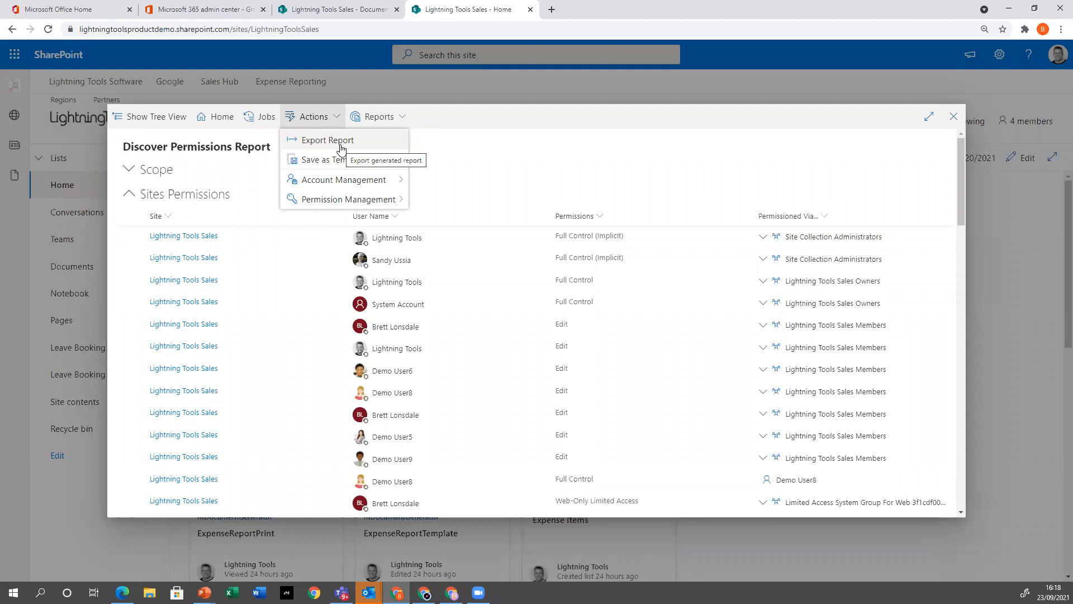
{"action": "mouse_move", "coordinate": [343, 206]}
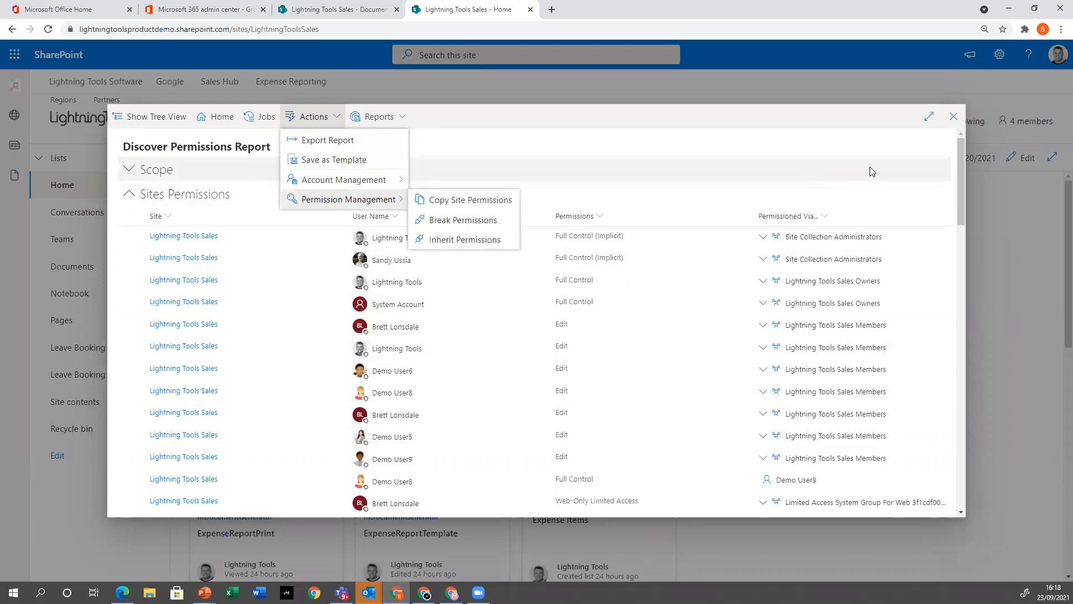
{"action": "left_click", "coordinate": [947, 124]}
{"action": "left_click", "coordinate": [947, 124]}
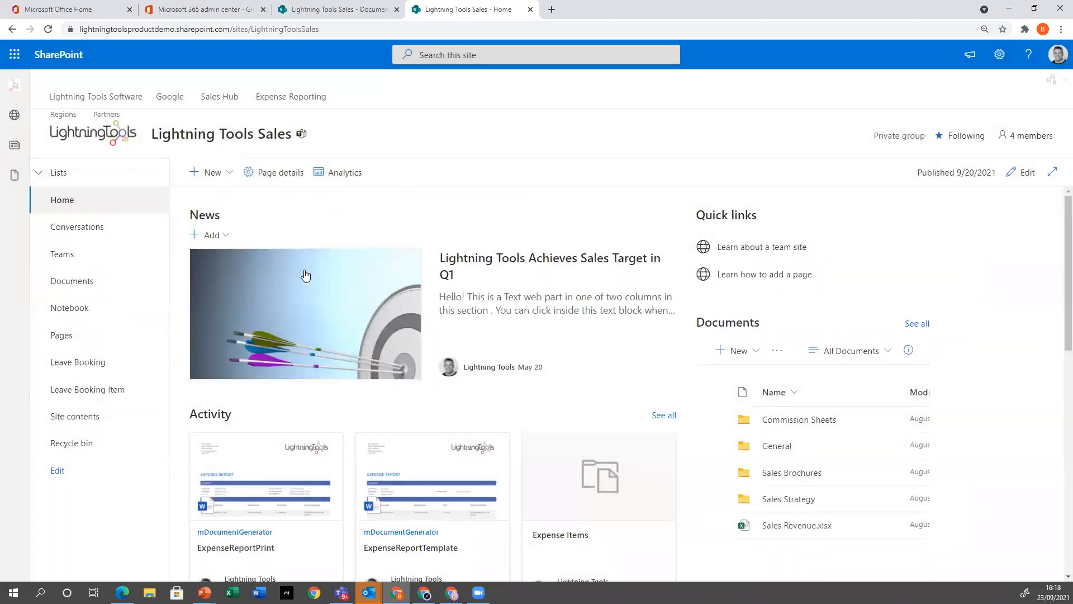
Select all four folders and Sales Revenue.xlsx in the Documents library and run Discover Permissions on them
{"action": "left_click", "coordinate": [75, 282]}
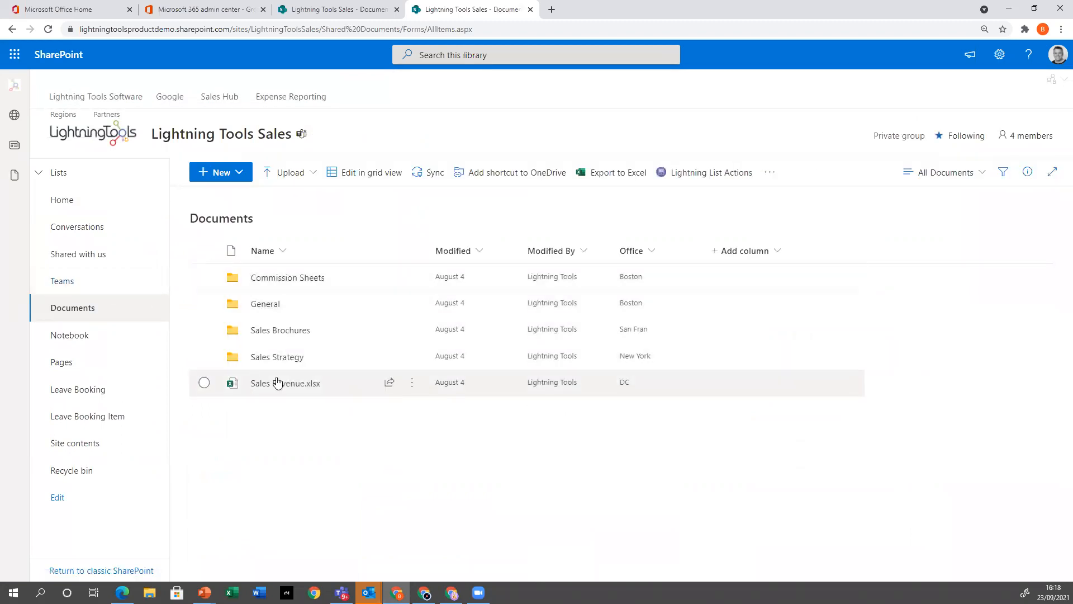
{"action": "left_click", "coordinate": [204, 303]}
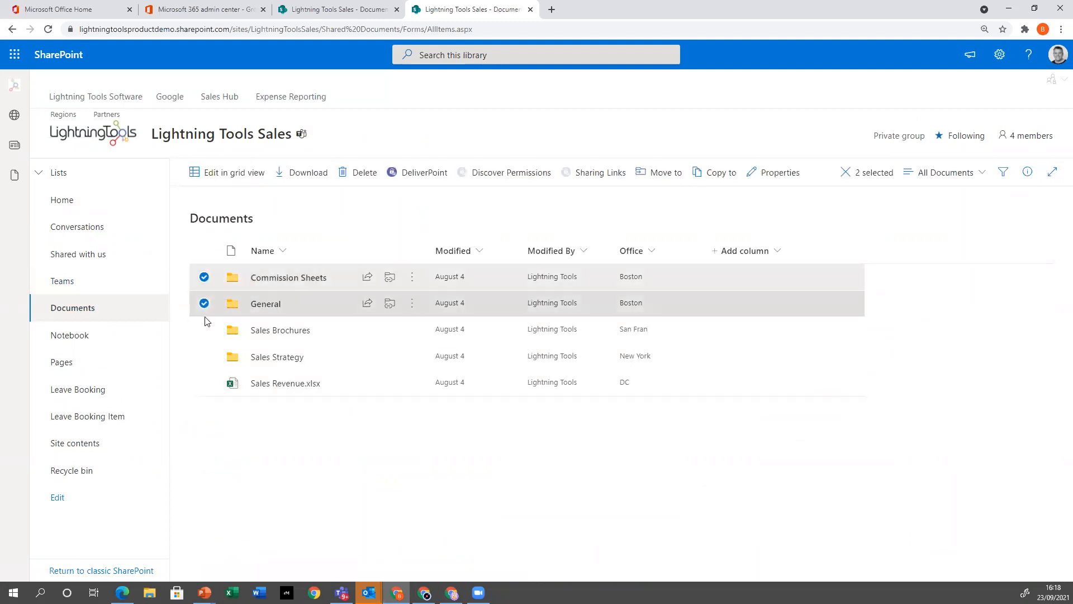
{"action": "left_click", "coordinate": [204, 329]}
{"action": "left_click", "coordinate": [205, 356]}
{"action": "left_click", "coordinate": [204, 383]}
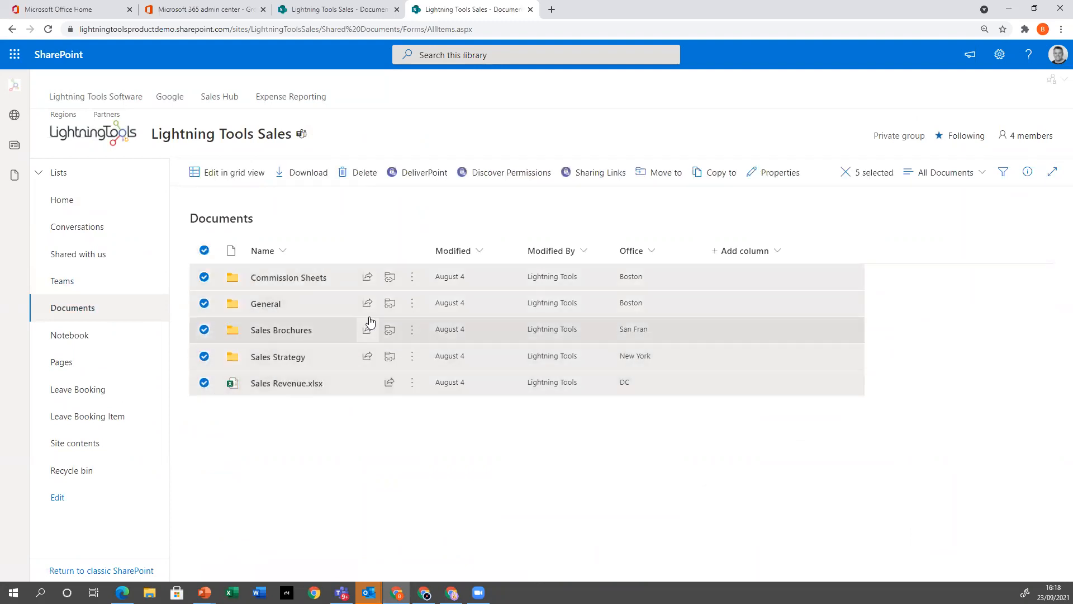
{"action": "left_click", "coordinate": [411, 278]}
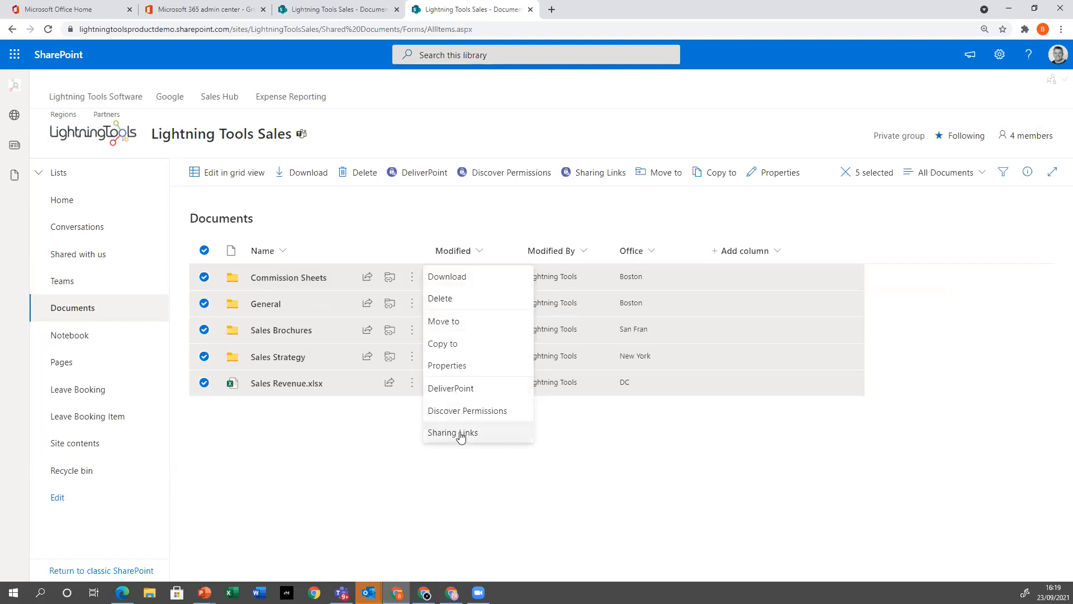
{"action": "left_click", "coordinate": [451, 416]}
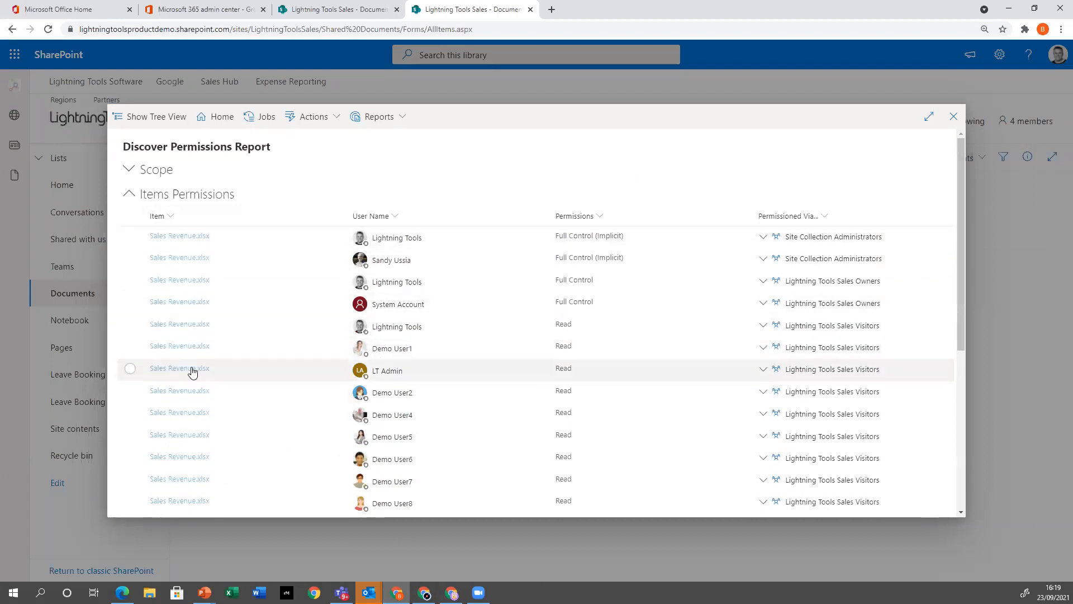
Review the Items Permissions for Sales Revenue.xlsx, General and Commission Sheets across the first three pages of the report
{"action": "scroll", "coordinate": [189, 396], "scroll_direction": "down", "scroll_amount": 5}
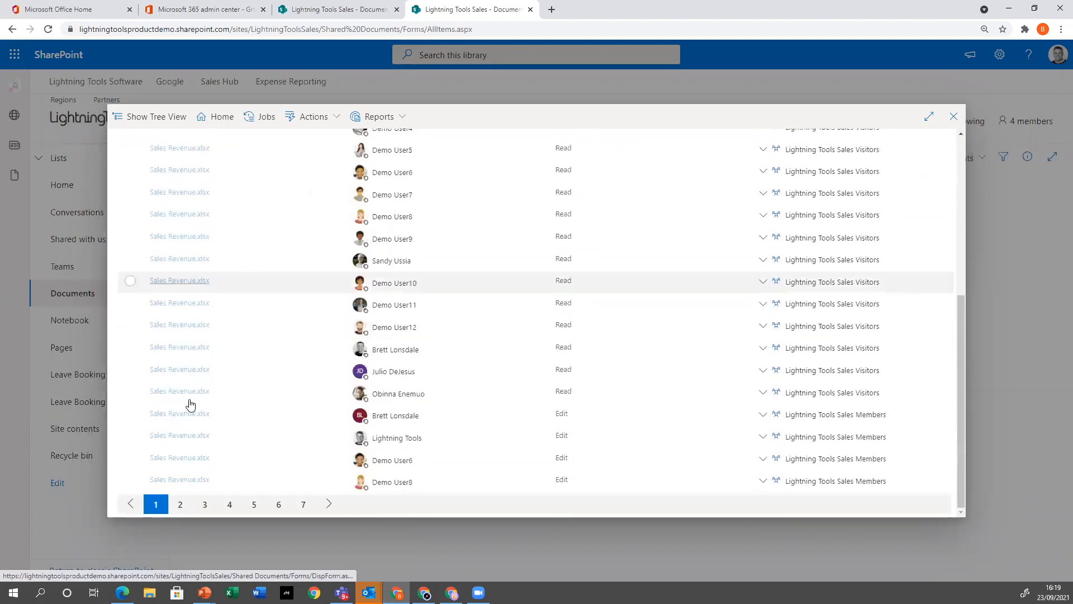
{"action": "left_click", "coordinate": [204, 505]}
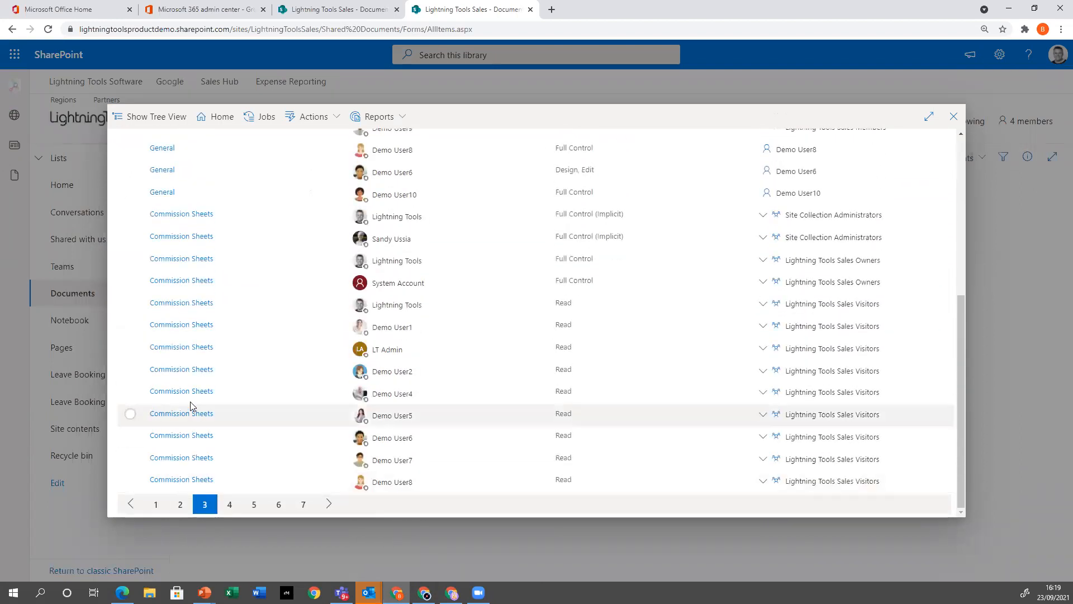
{"action": "scroll", "coordinate": [191, 404], "scroll_direction": "up", "scroll_amount": 5}
{"action": "scroll", "coordinate": [195, 405], "scroll_direction": "down", "scroll_amount": 5}
{"action": "left_click", "coordinate": [180, 505]}
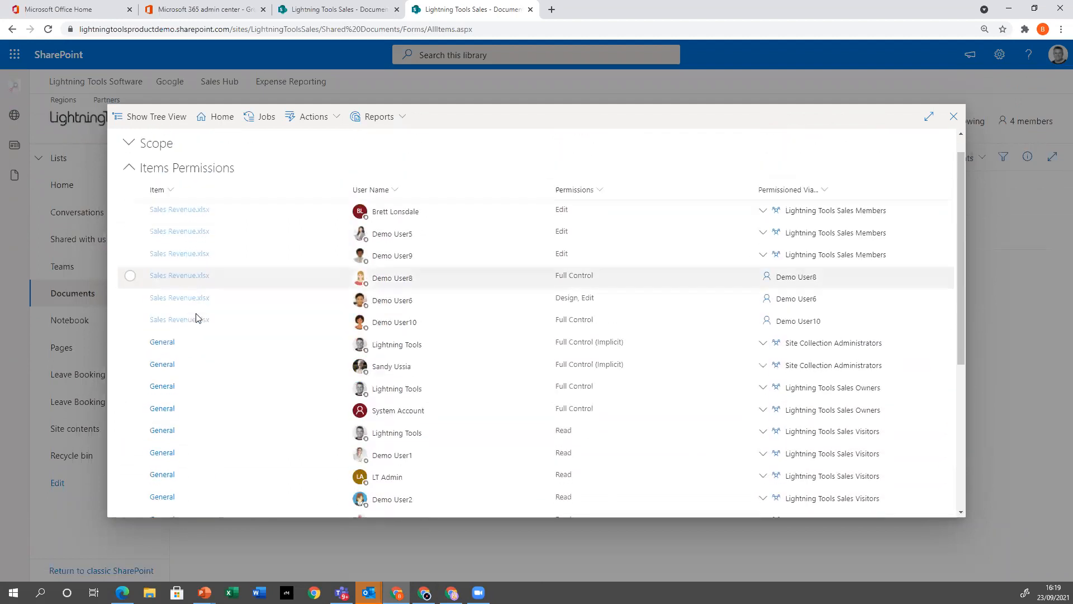
{"action": "scroll", "coordinate": [196, 318], "scroll_direction": "down", "scroll_amount": 2}
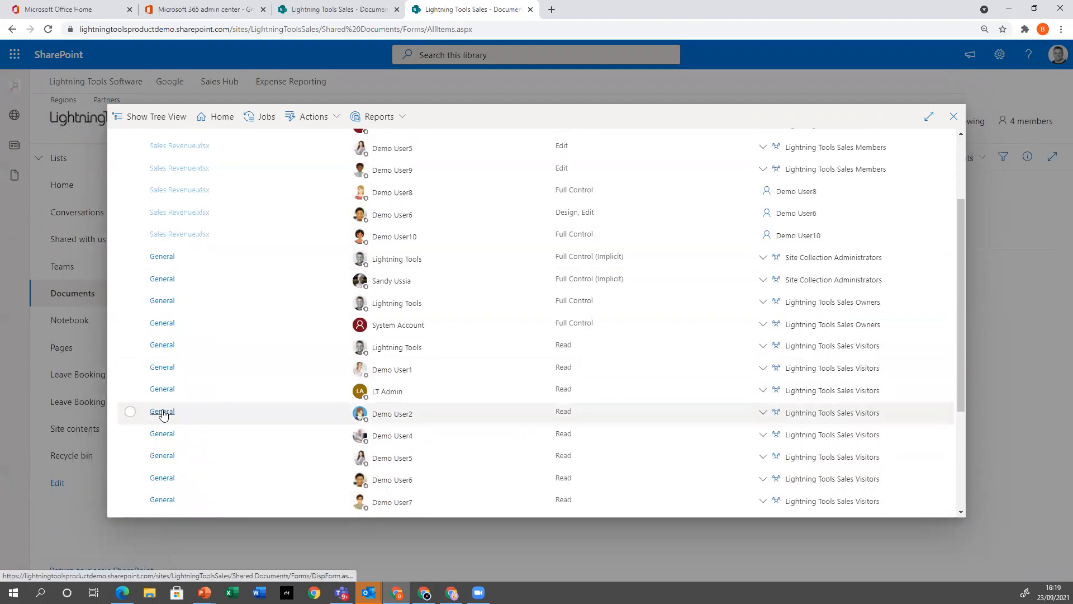
{"action": "scroll", "coordinate": [303, 395], "scroll_direction": "up", "scroll_amount": 3}
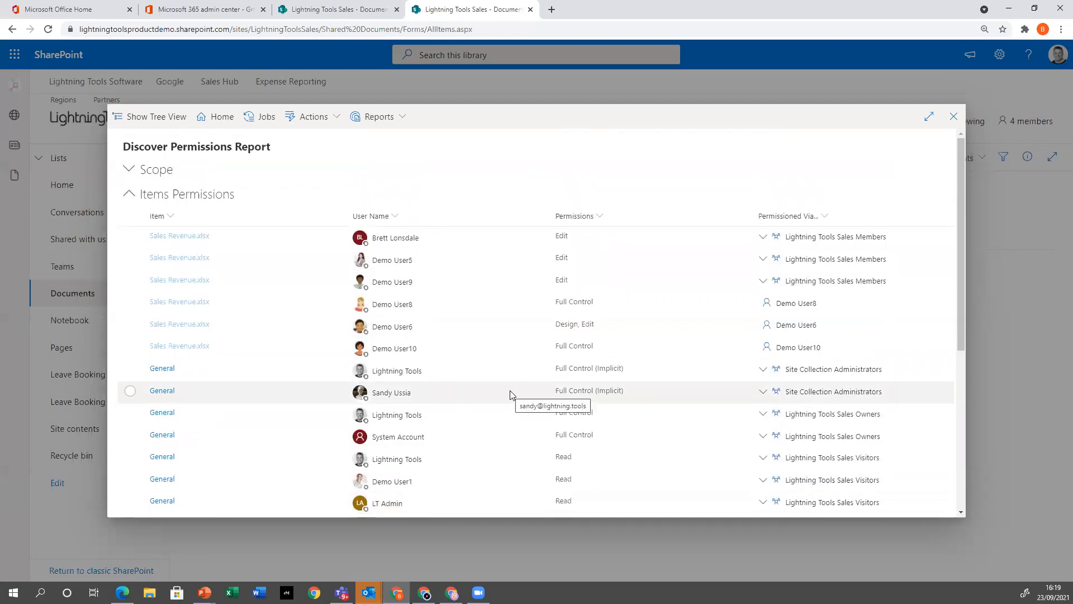
Select Demo User6's direct Design, Edit entry on General in the Items Permissions and open a Delete Permissions operation for it
{"action": "scroll", "coordinate": [510, 395], "scroll_direction": "down", "scroll_amount": 5}
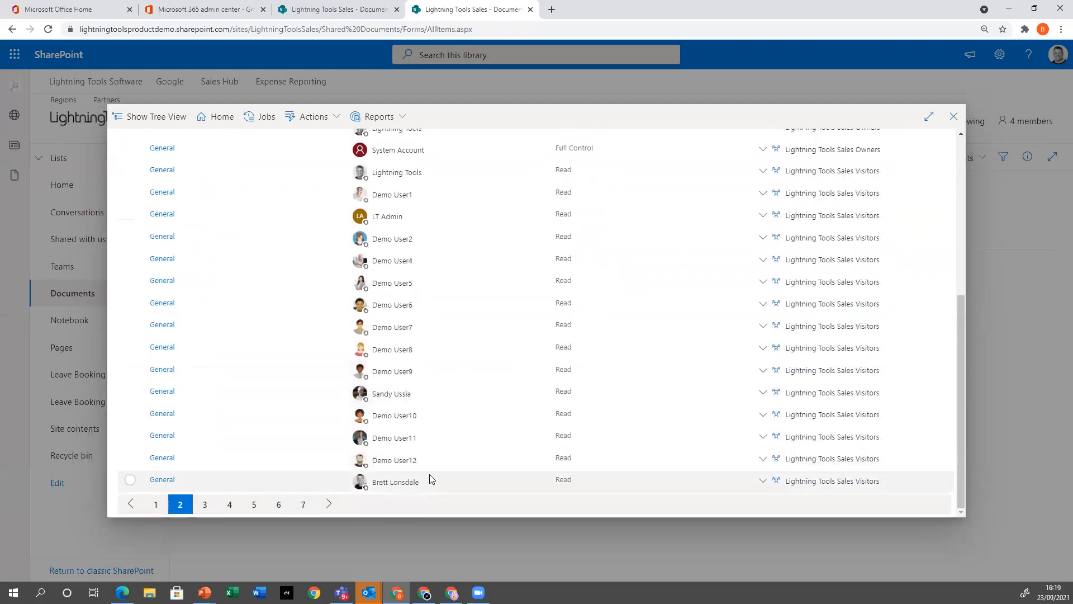
{"action": "left_click", "coordinate": [205, 506]}
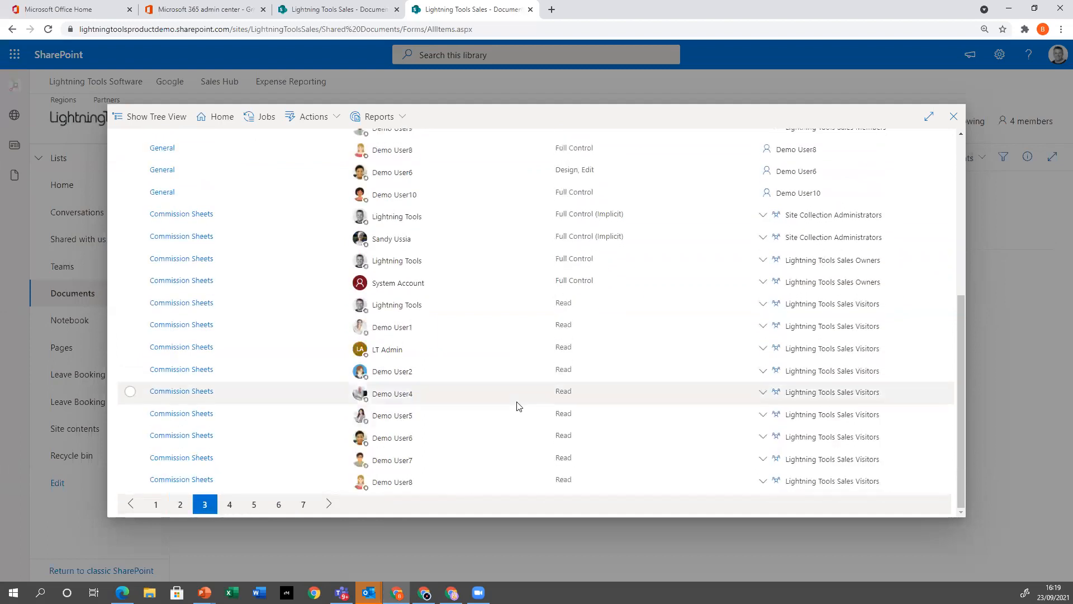
{"action": "scroll", "coordinate": [731, 337], "scroll_direction": "up", "scroll_amount": 1}
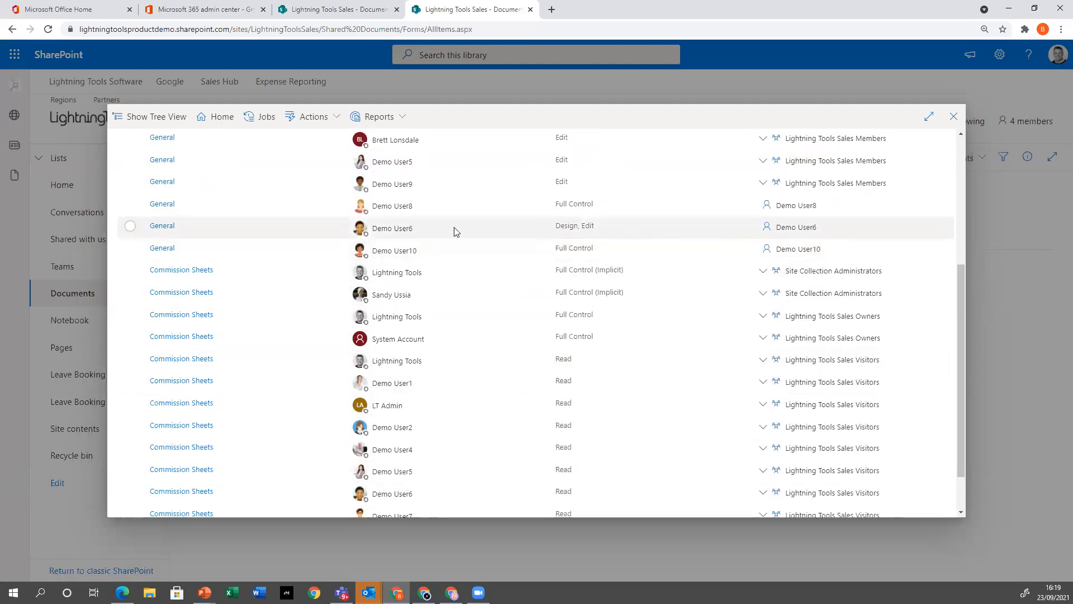
{"action": "left_click", "coordinate": [130, 226]}
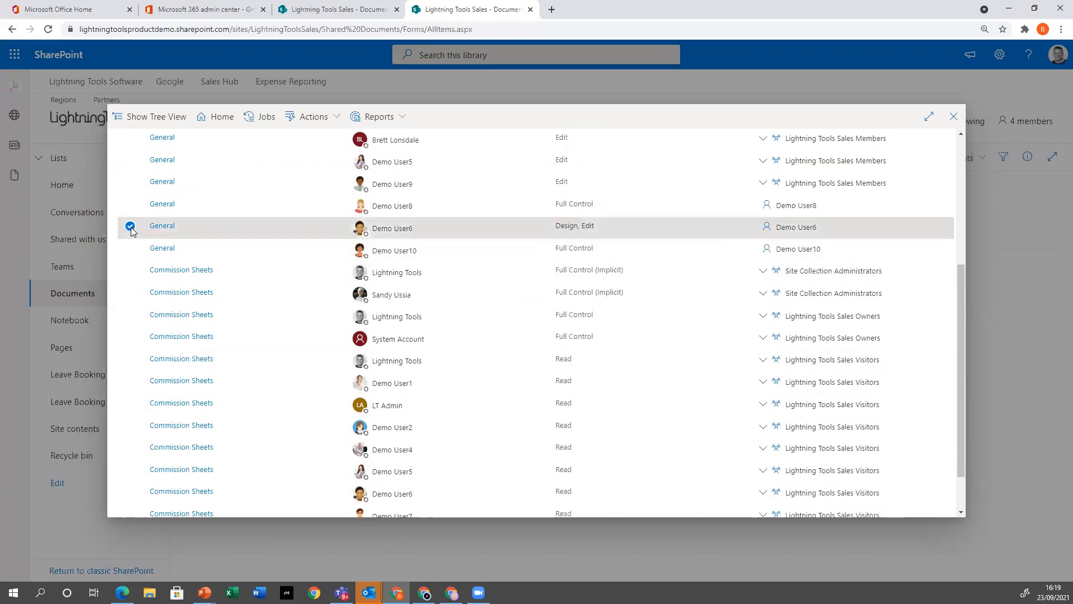
{"action": "left_click", "coordinate": [311, 116]}
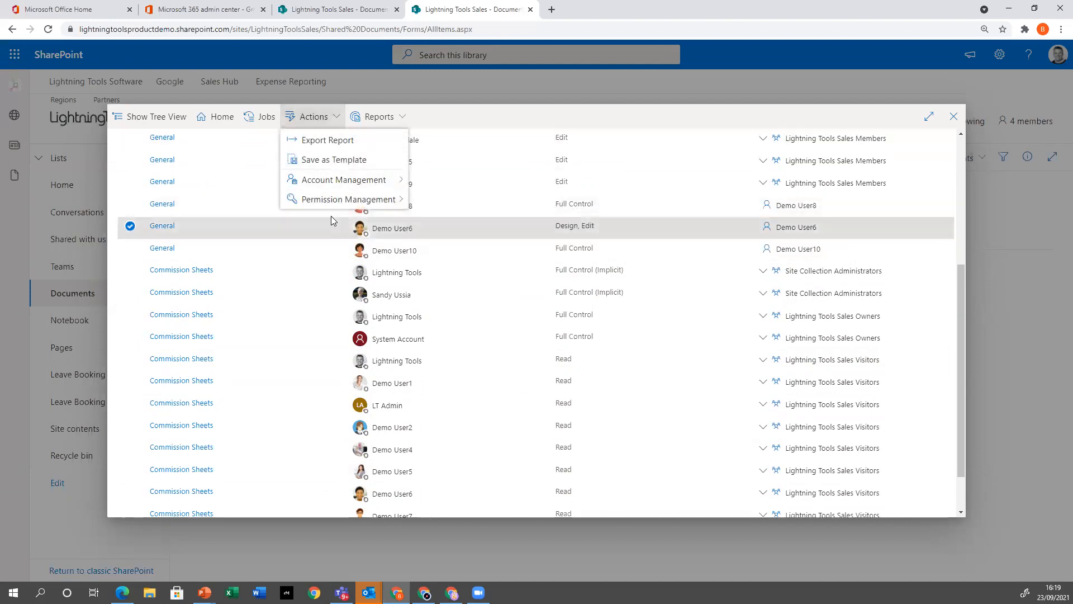
{"action": "mouse_move", "coordinate": [370, 187]}
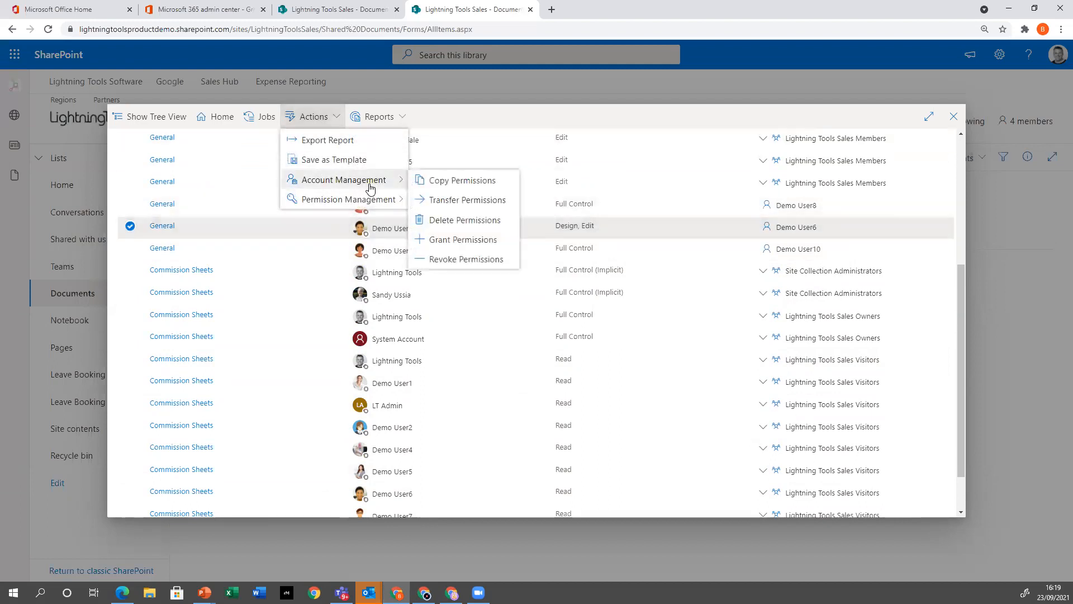
{"action": "left_click", "coordinate": [470, 221]}
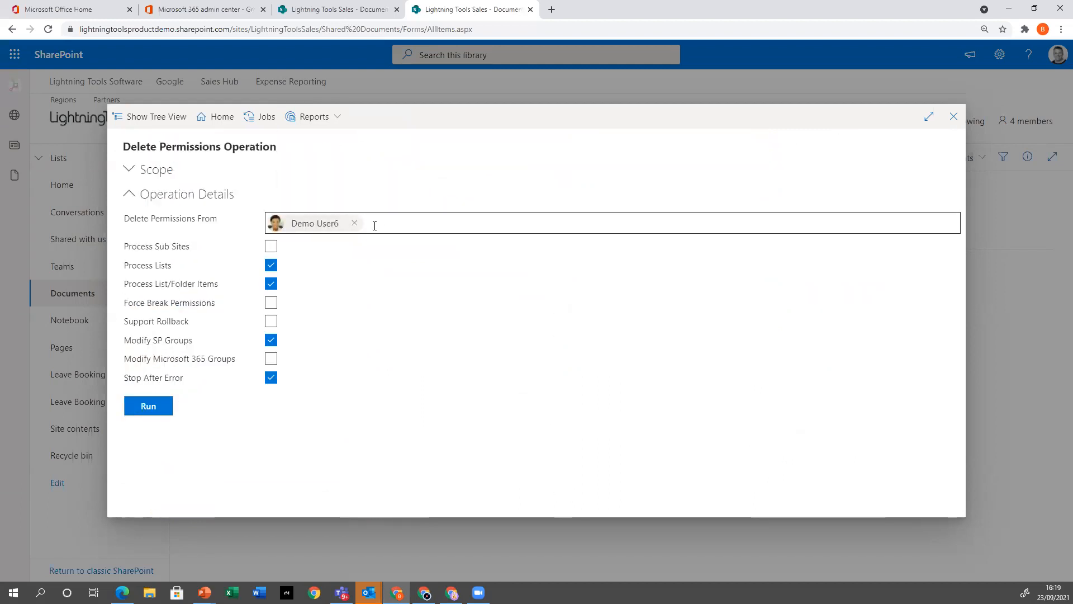
Check the scope of the Delete Permissions operation, run it for Demo User6 on General, and close the dialog
{"action": "left_click", "coordinate": [159, 170]}
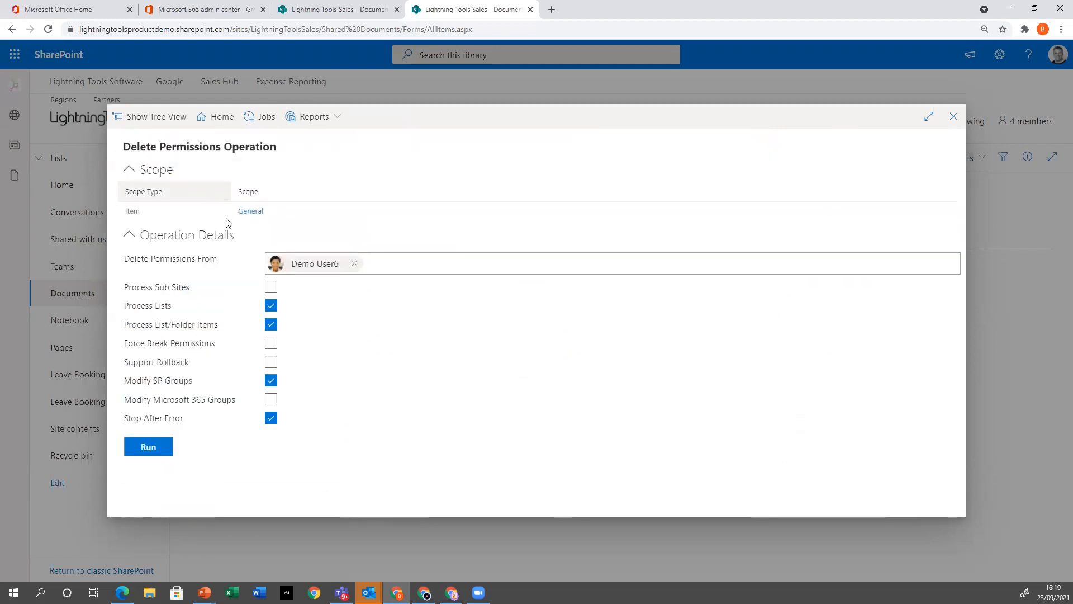
{"action": "left_click", "coordinate": [132, 170]}
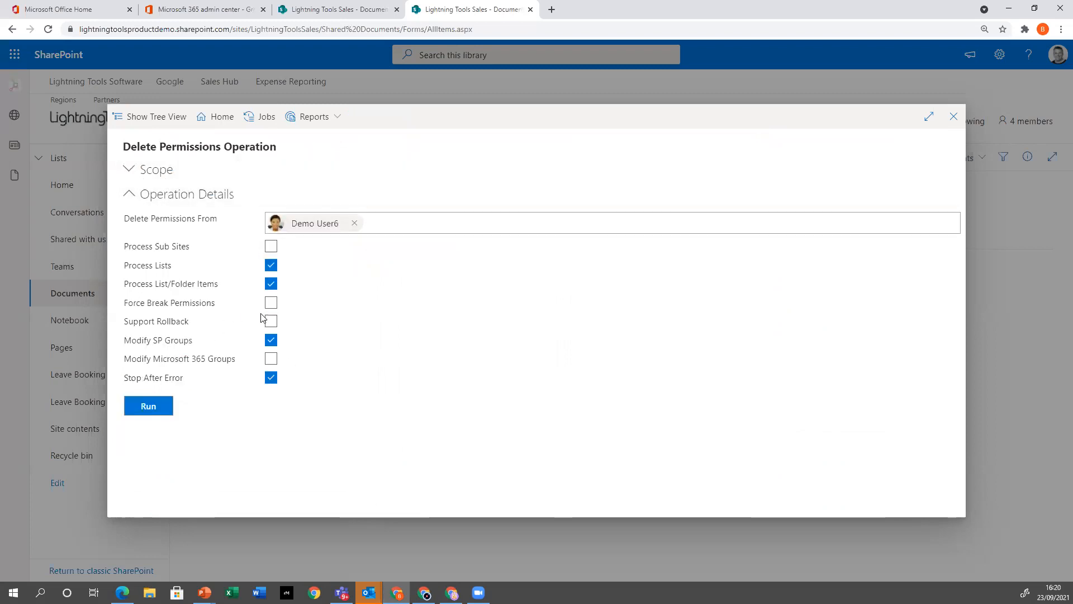
{"action": "left_click", "coordinate": [163, 408]}
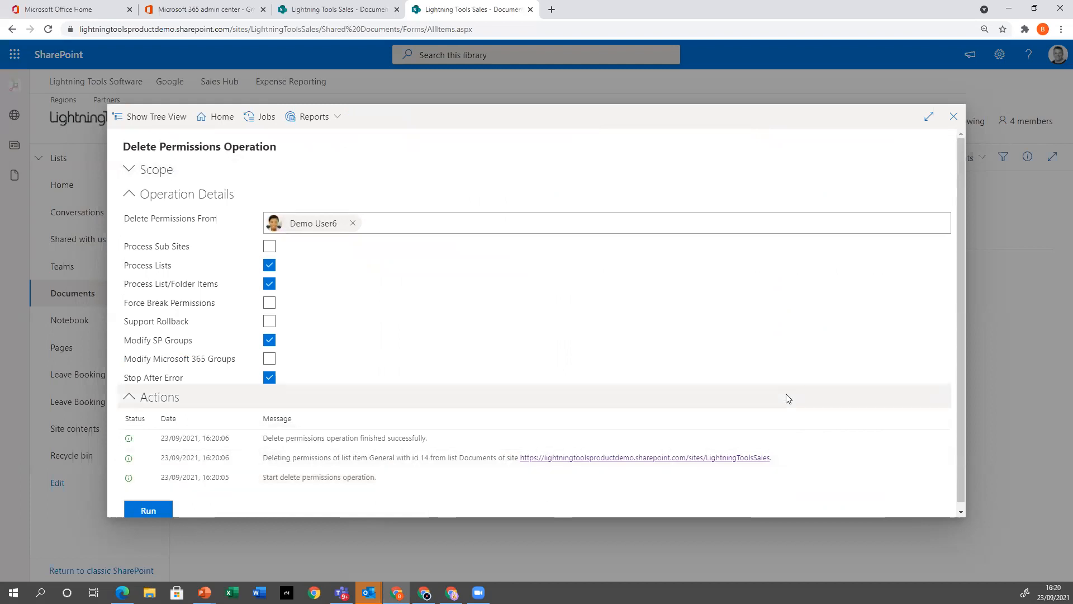
{"action": "left_click", "coordinate": [954, 116]}
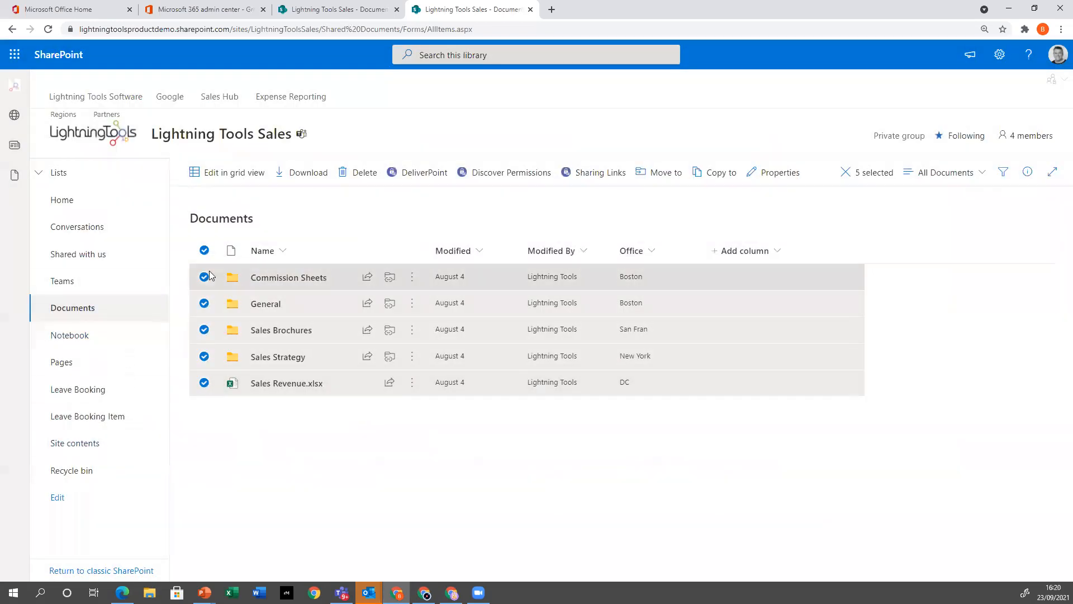
Clear the library selection, view the Manage access details of the Commission Sheets folder, and close them
{"action": "left_click", "coordinate": [204, 250]}
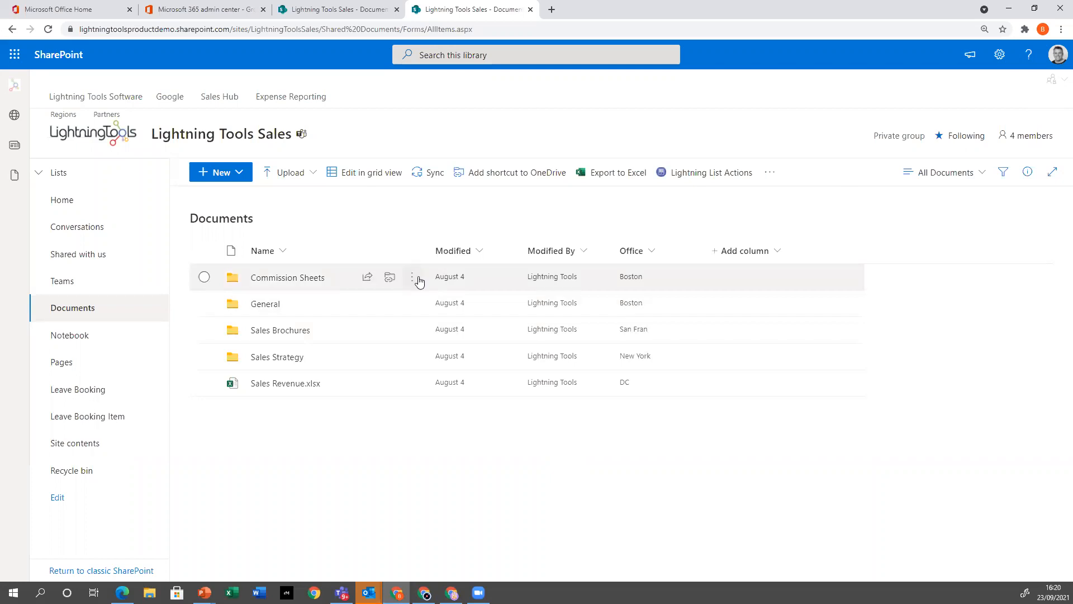
{"action": "left_click", "coordinate": [416, 278]}
{"action": "left_click", "coordinate": [439, 254]}
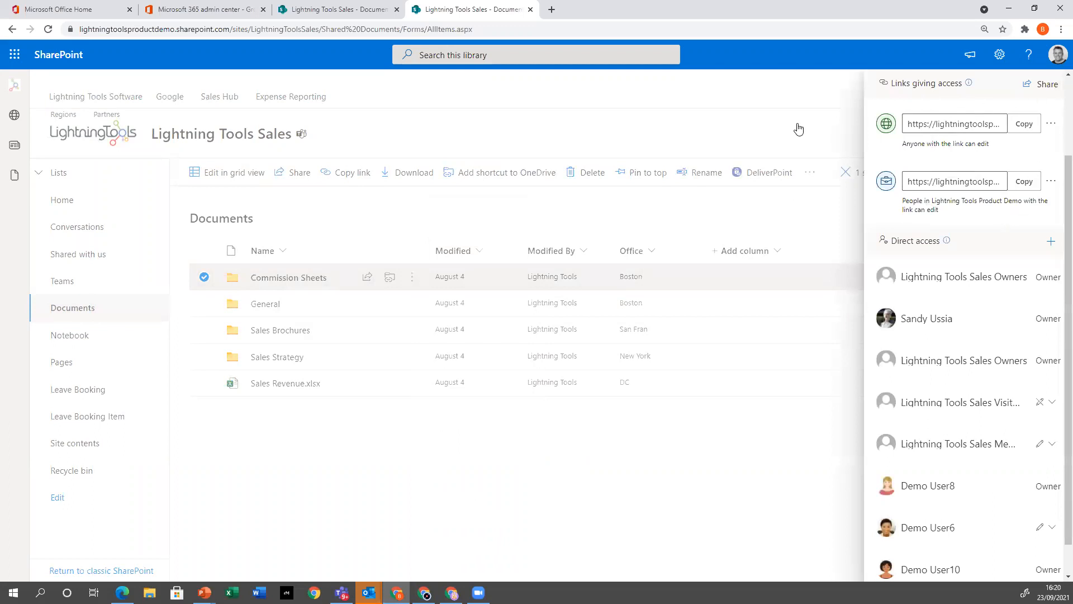
{"action": "left_click", "coordinate": [765, 111]}
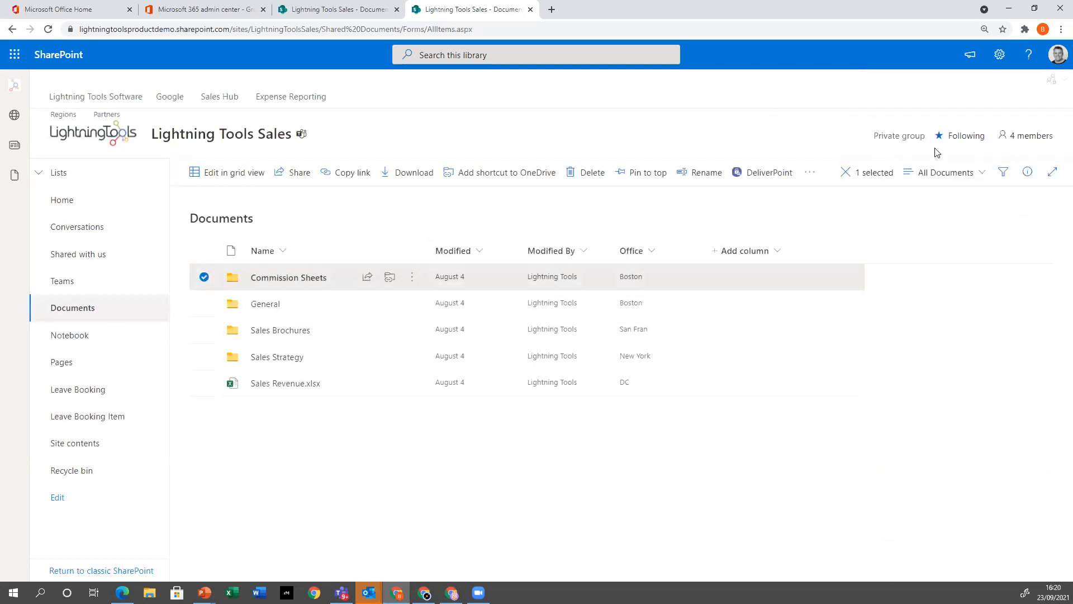
Run the Sharing Links report for the site and expand the members of the Specific people link on Sales Strategy
{"action": "left_click", "coordinate": [1052, 79]}
{"action": "left_click", "coordinate": [975, 139]}
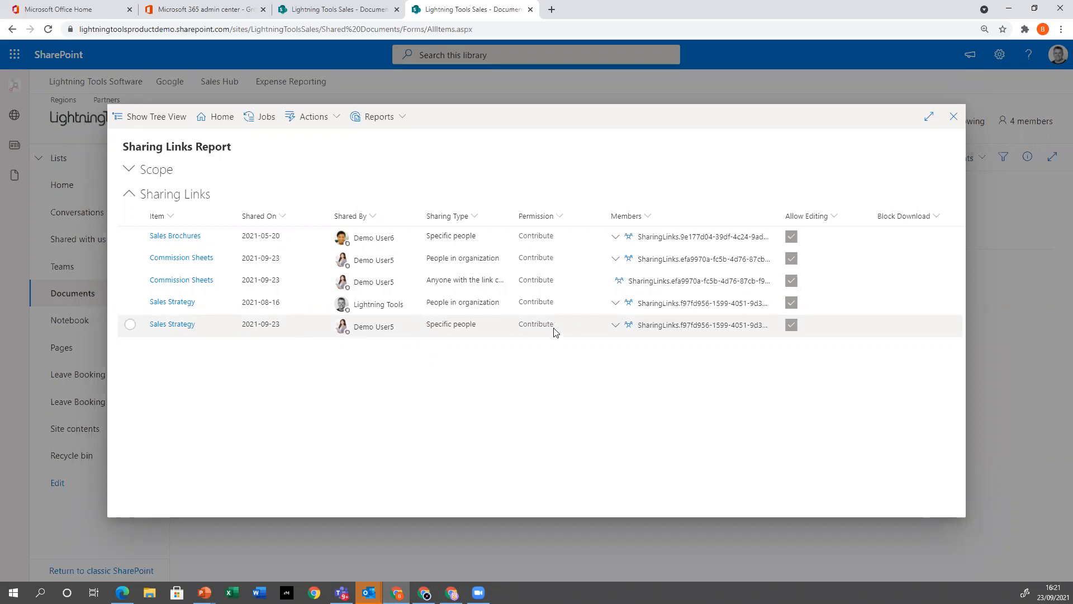
{"action": "left_click", "coordinate": [616, 325]}
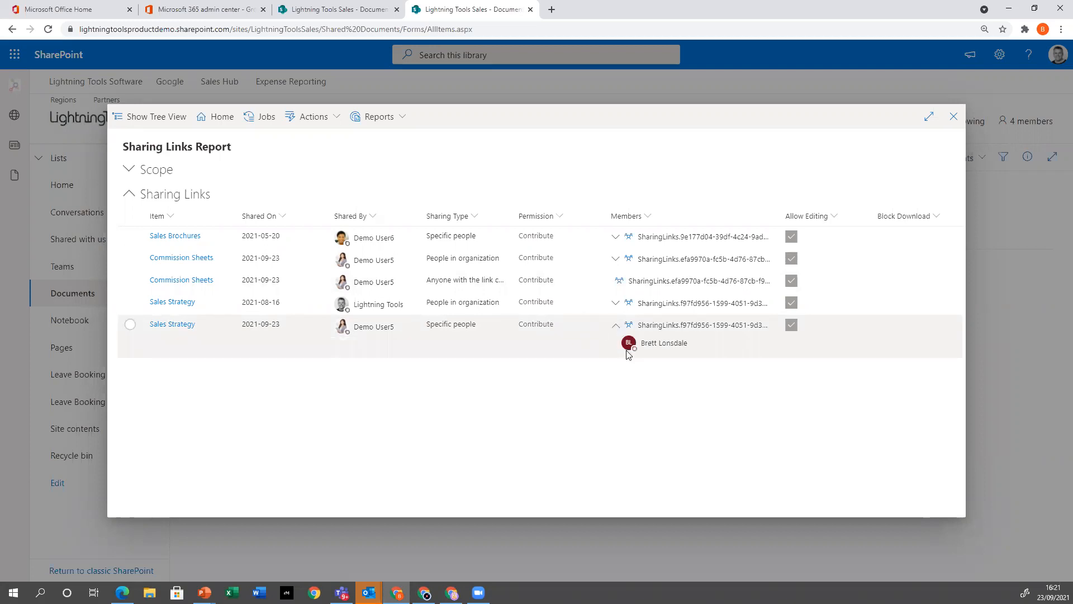
{"action": "mouse_move", "coordinate": [650, 347]}
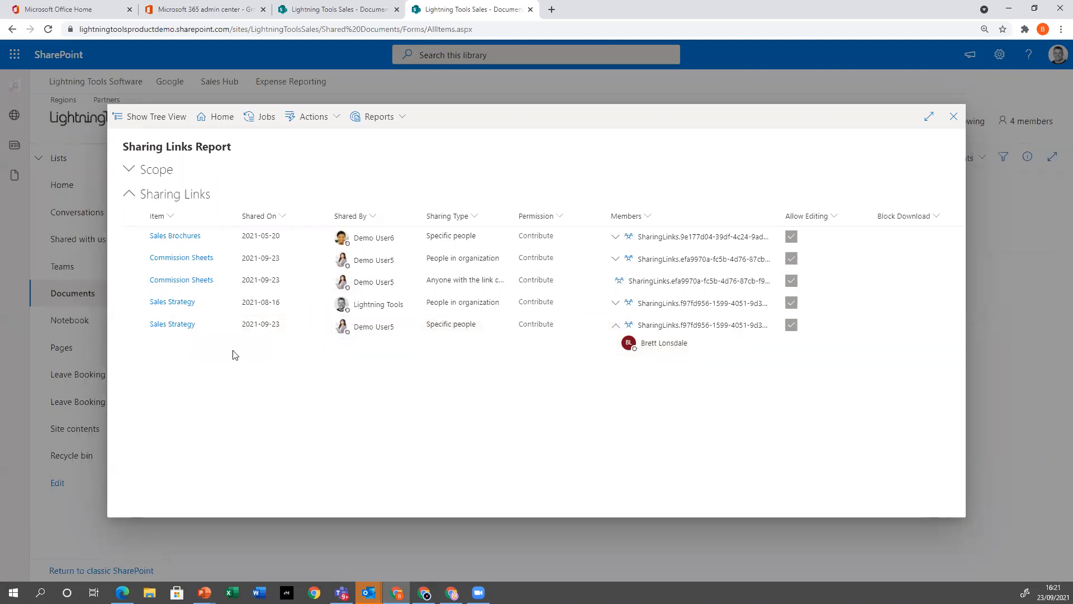
Remove the anyone-with-the-link sharing link on Commission Sheets and the Specific people link on Sales Strategy, and close the report
{"action": "left_click", "coordinate": [447, 284]}
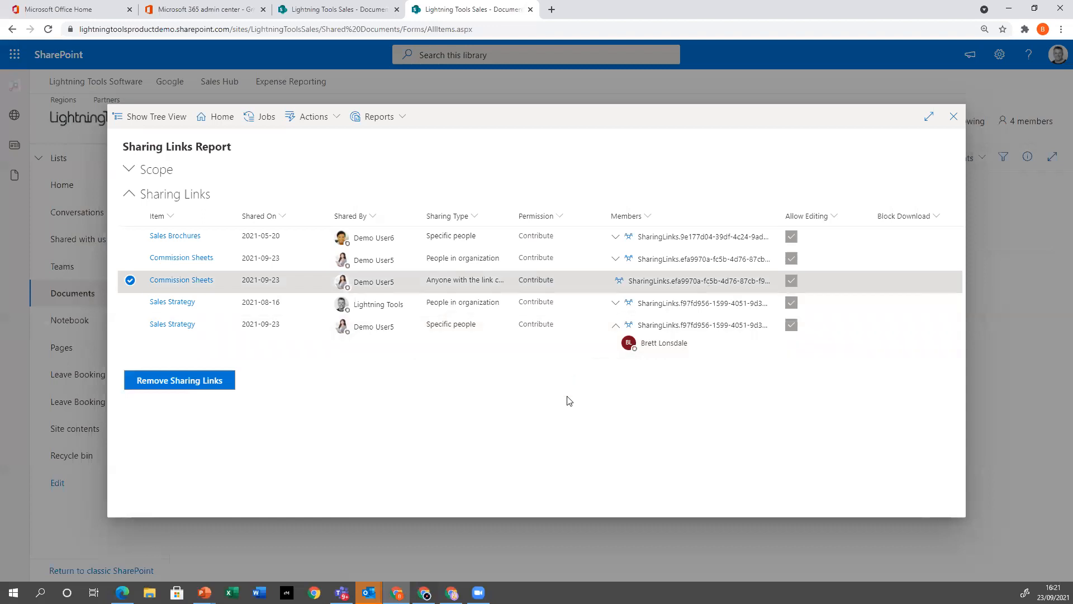
{"action": "left_click", "coordinate": [130, 324]}
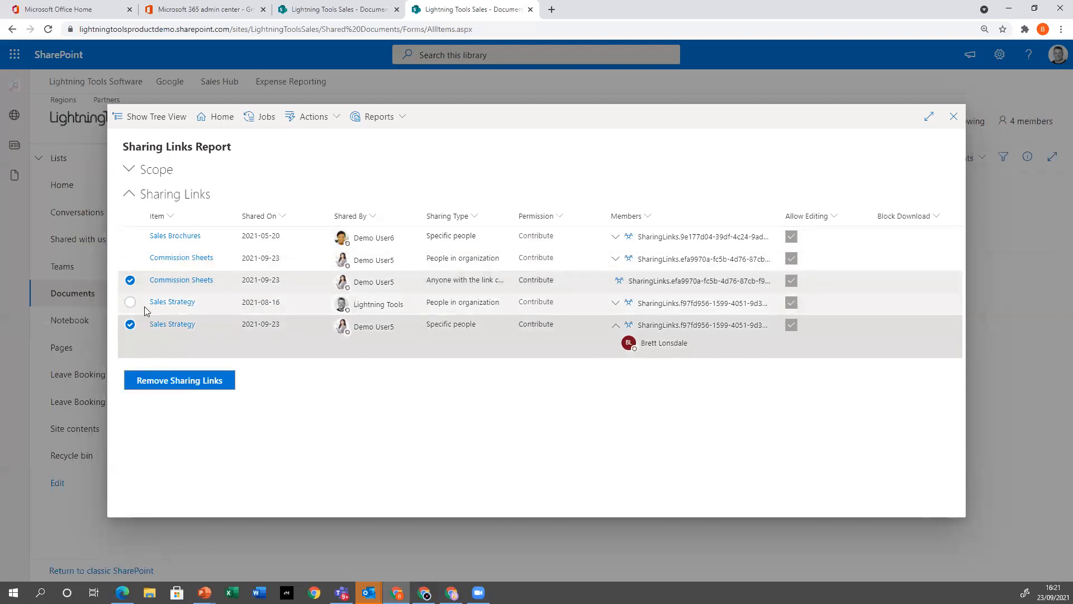
{"action": "left_click", "coordinate": [129, 216]}
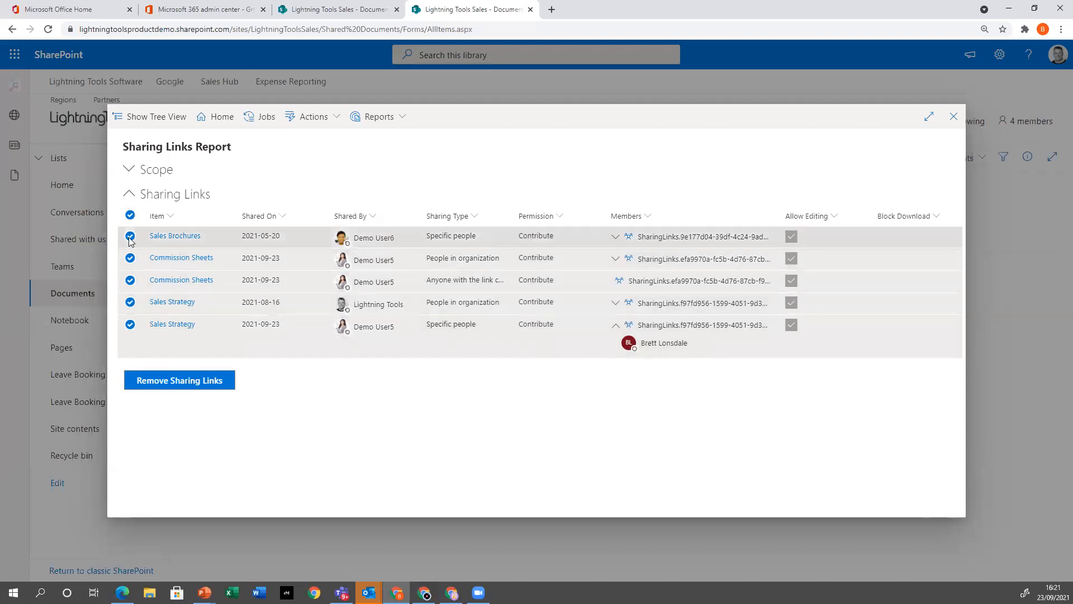
{"action": "left_click", "coordinate": [130, 238]}
{"action": "left_click", "coordinate": [129, 258]}
{"action": "left_click", "coordinate": [130, 303]}
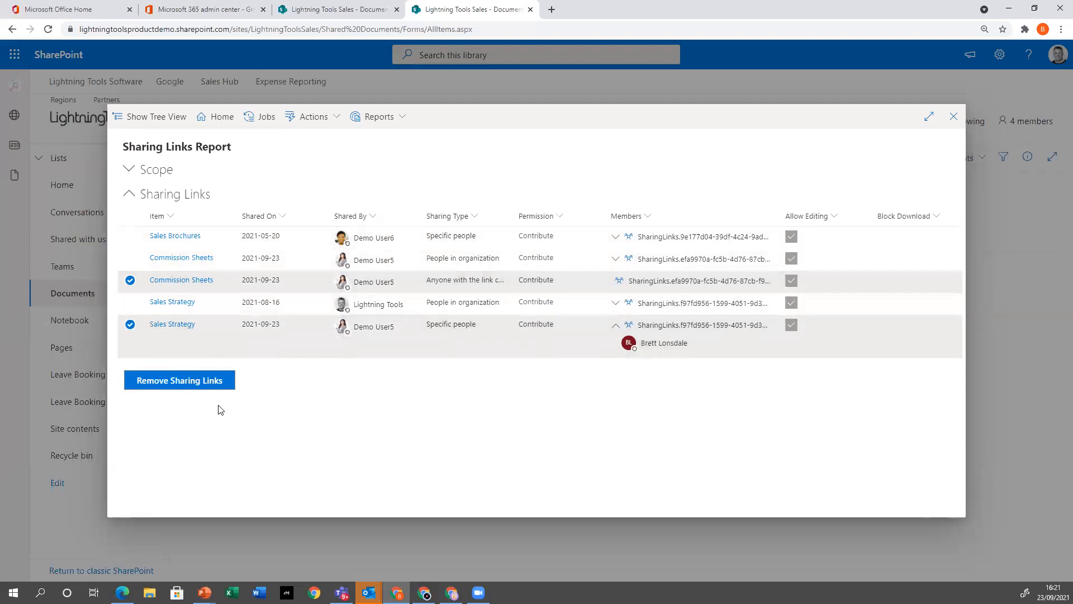
{"action": "left_click", "coordinate": [192, 383]}
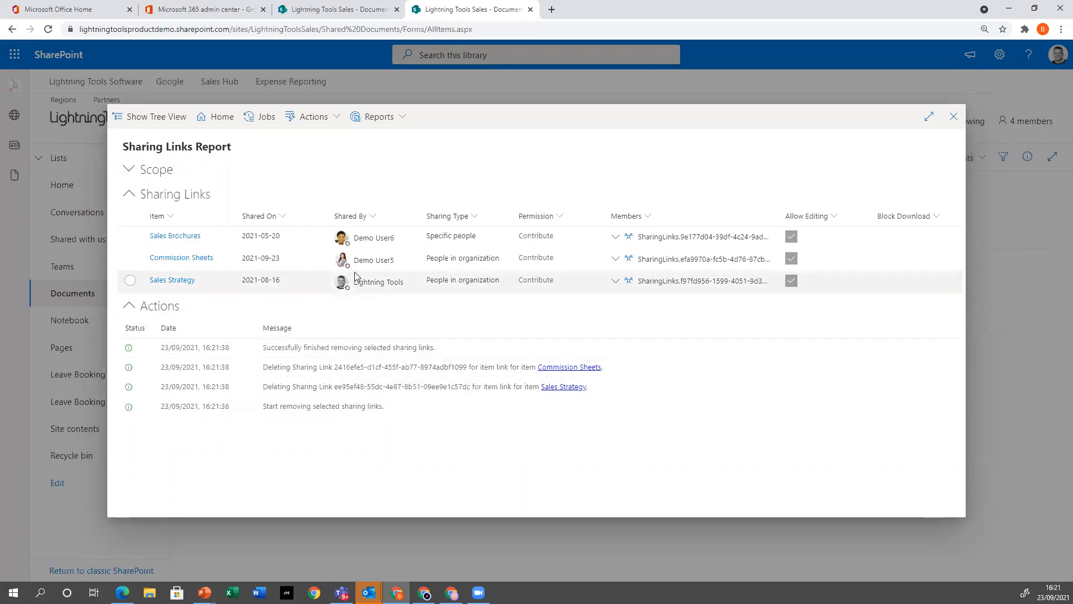
{"action": "mouse_move", "coordinate": [344, 267]}
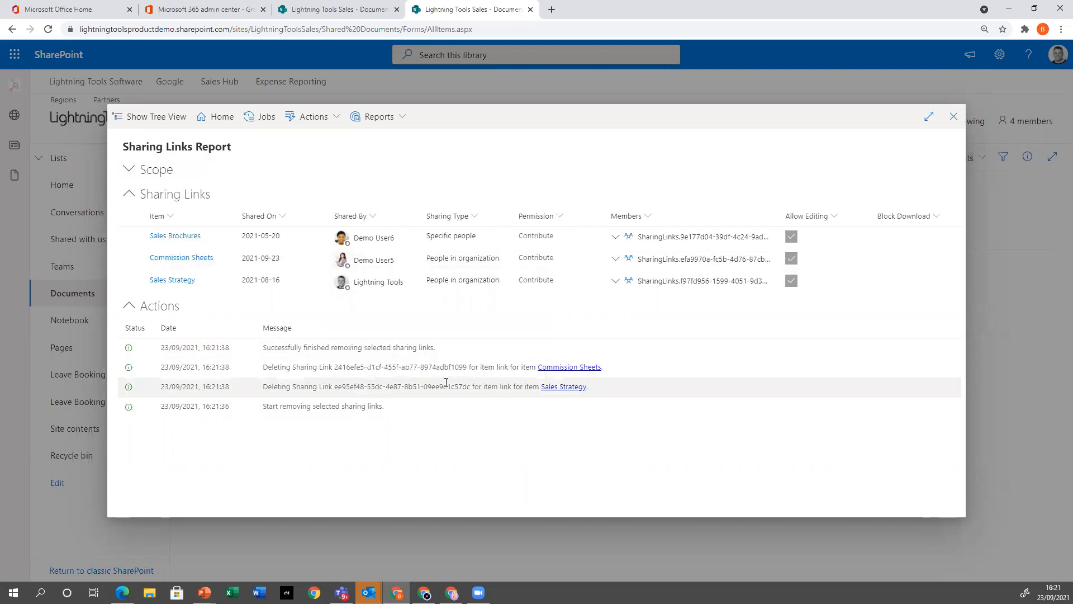
{"action": "left_click", "coordinate": [954, 116]}
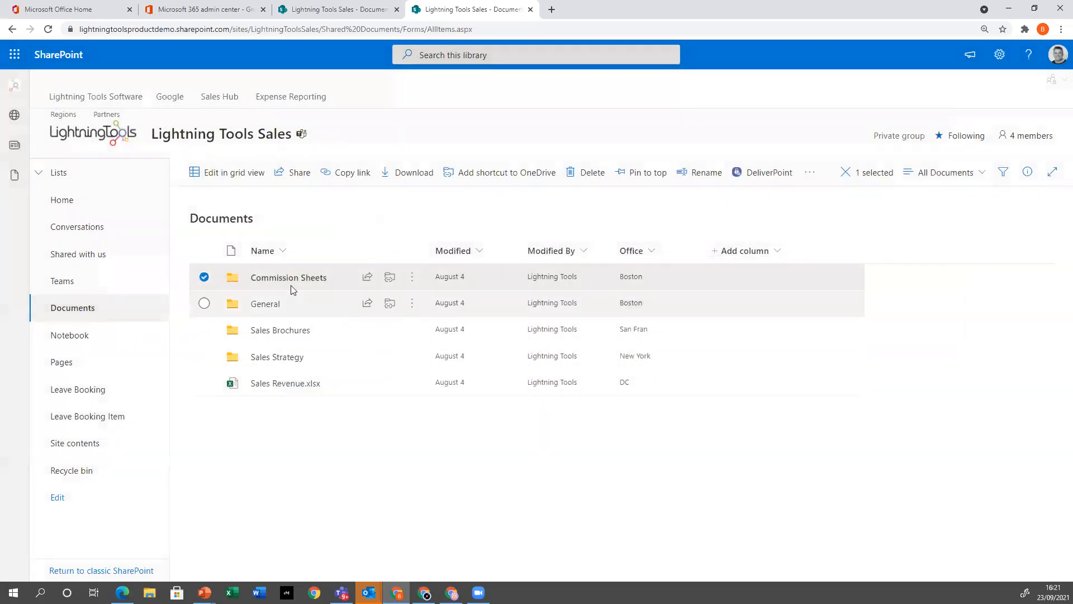
Deselect the Commission Sheets folder, open DeliverPoint for the Lightning Tools Sales site, and list its available reports
{"action": "left_click", "coordinate": [205, 277]}
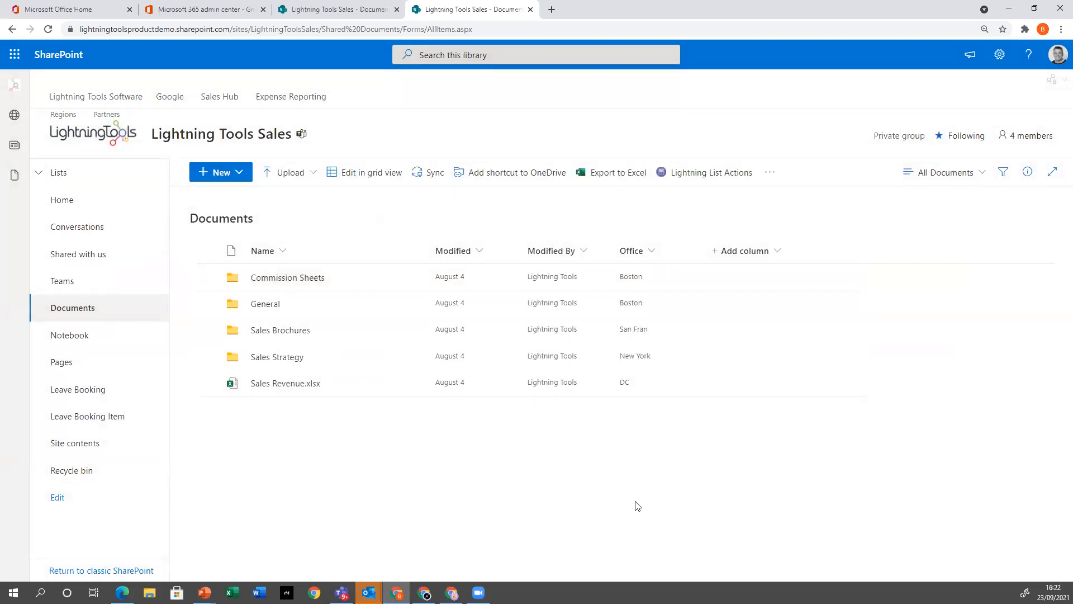
{"action": "left_click", "coordinate": [1055, 81]}
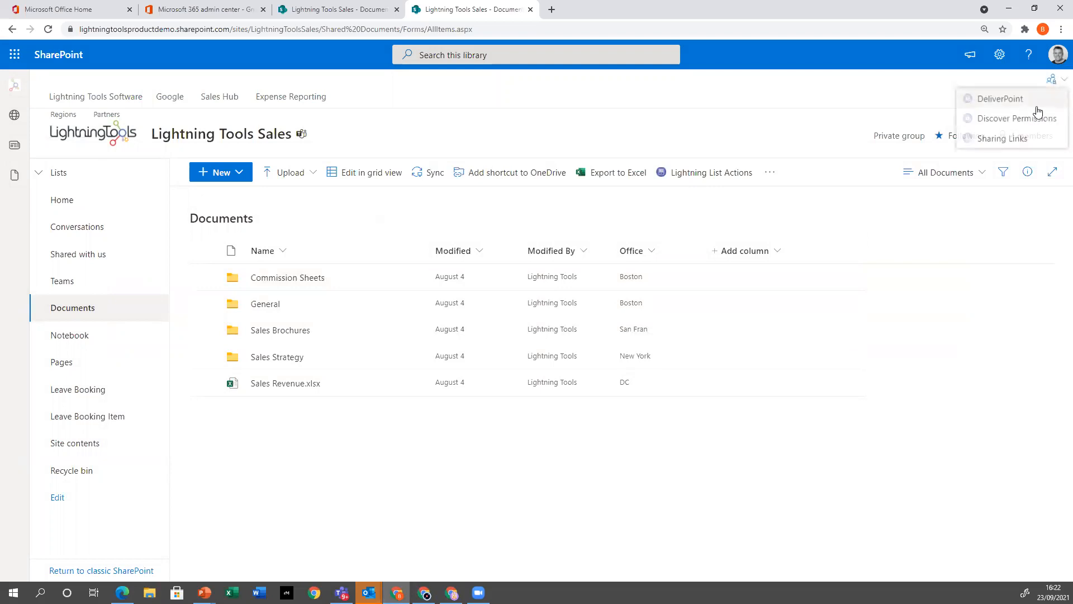
{"action": "left_click", "coordinate": [1001, 100]}
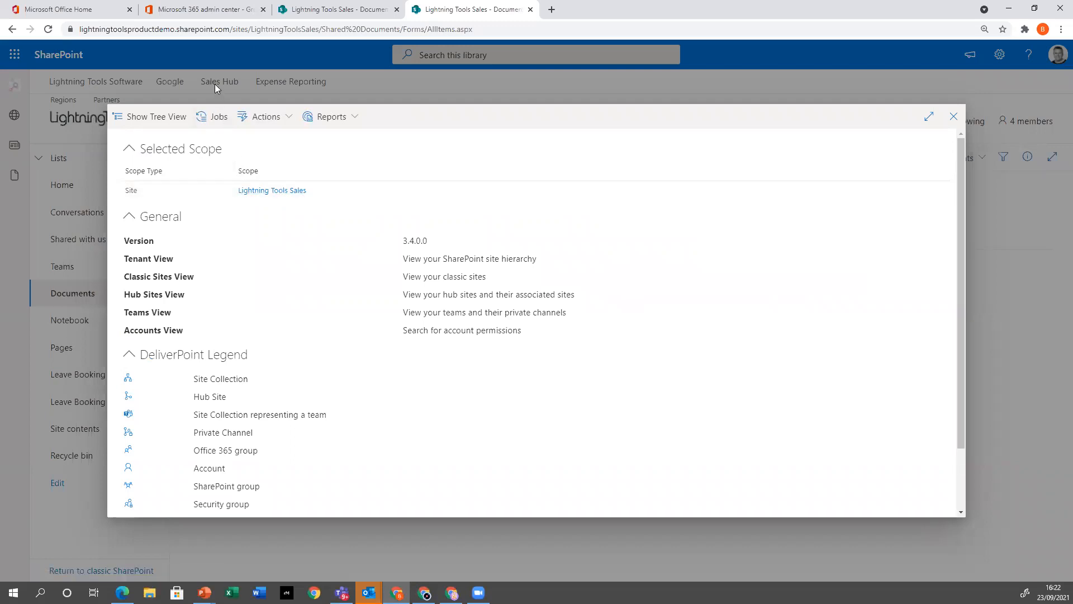
{"action": "left_click", "coordinate": [335, 125]}
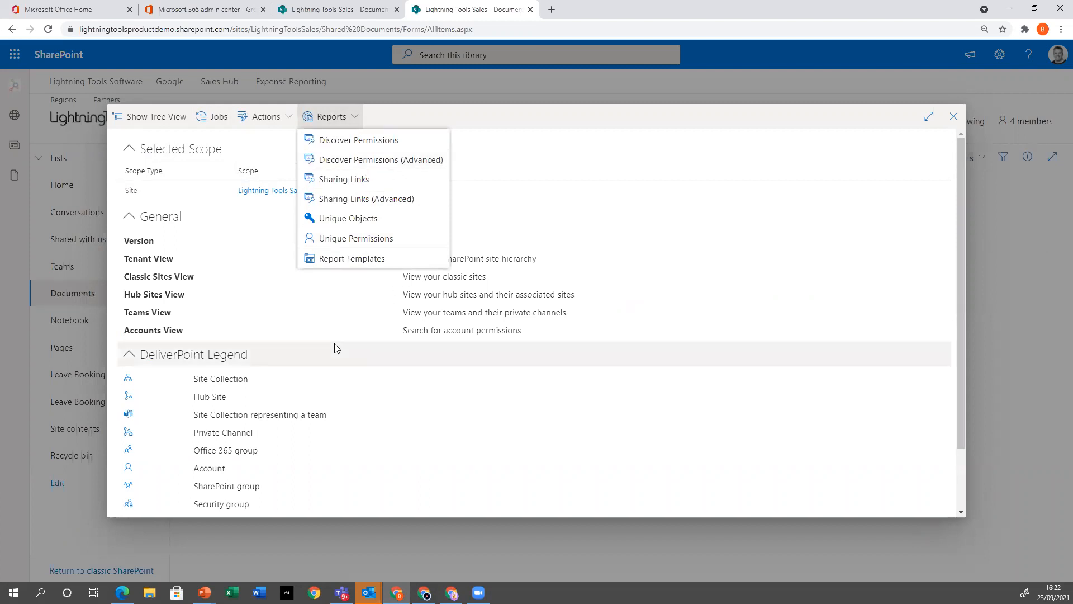
Show the site tree, expand Lightning Tools Sales to examine its subsites and lists, and hide the tree again
{"action": "left_click", "coordinate": [173, 119]}
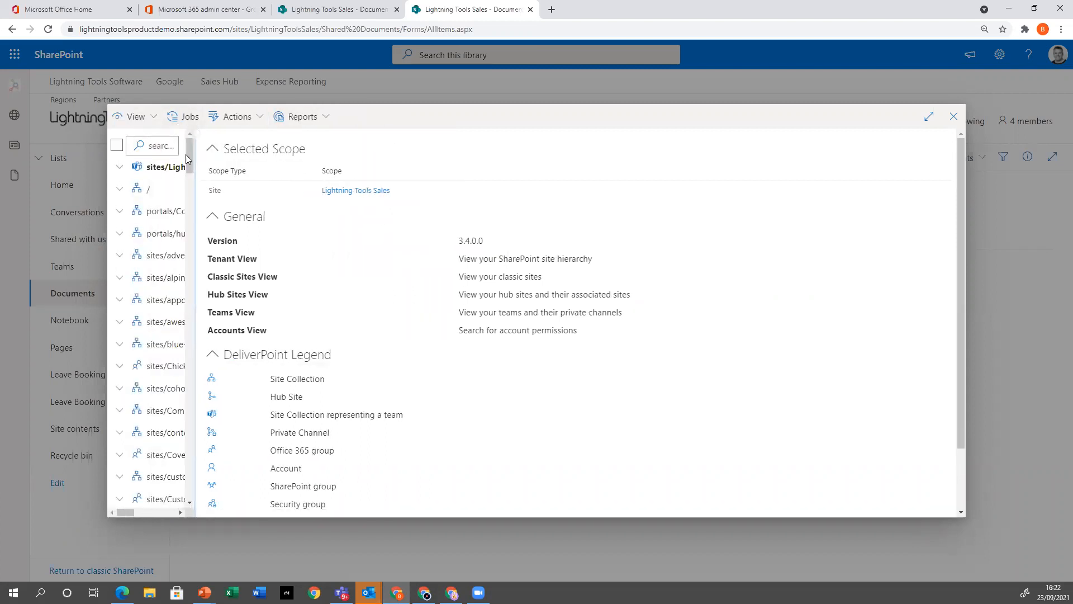
{"action": "left_click_drag", "start_coordinate": [196, 161], "coordinate": [309, 175]}
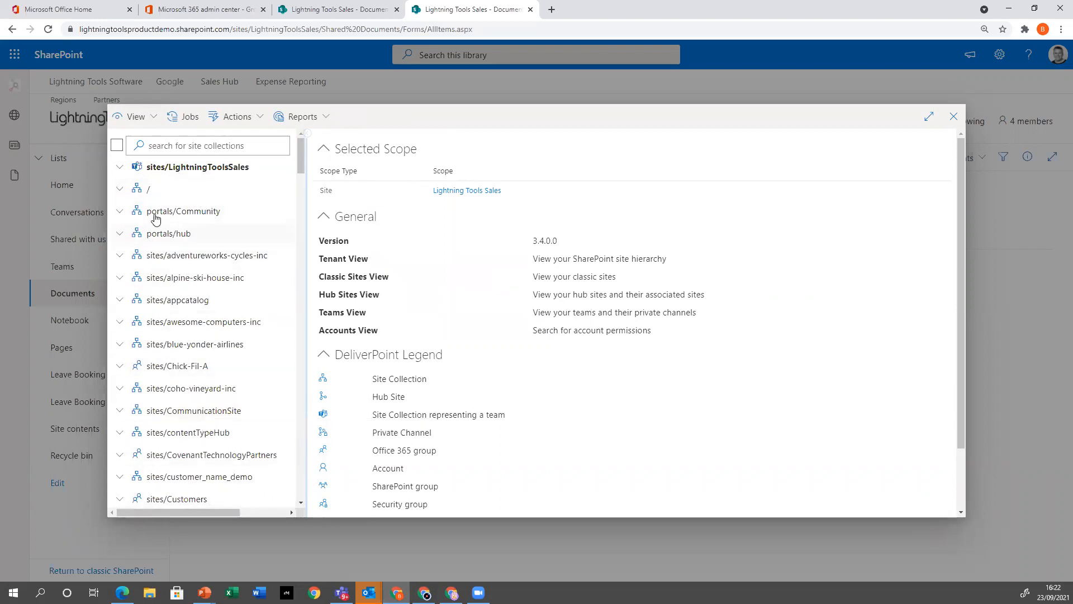
{"action": "left_click", "coordinate": [120, 167]}
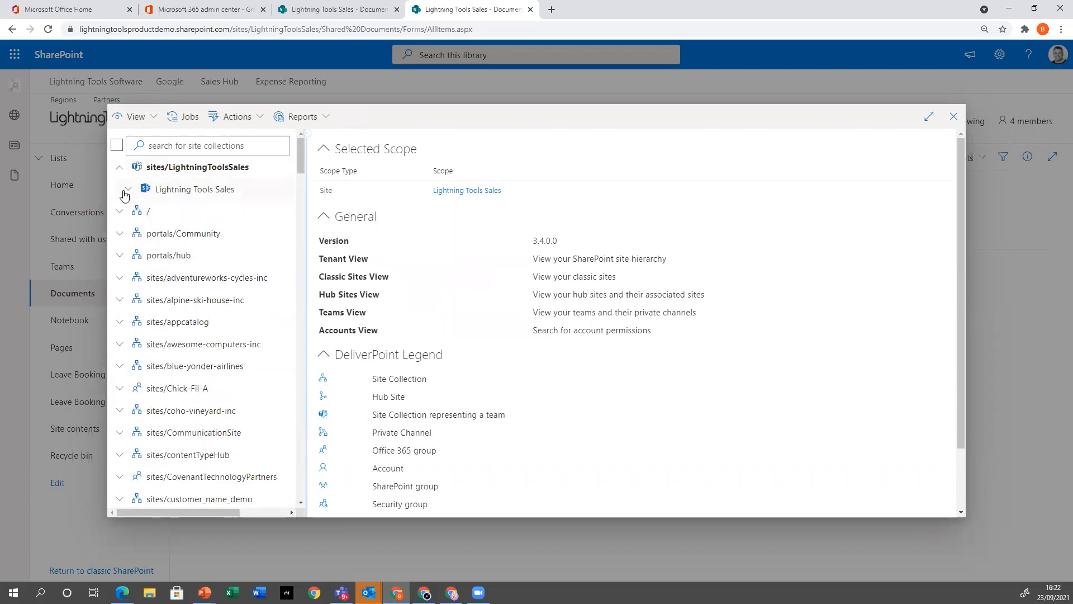
{"action": "left_click", "coordinate": [125, 191]}
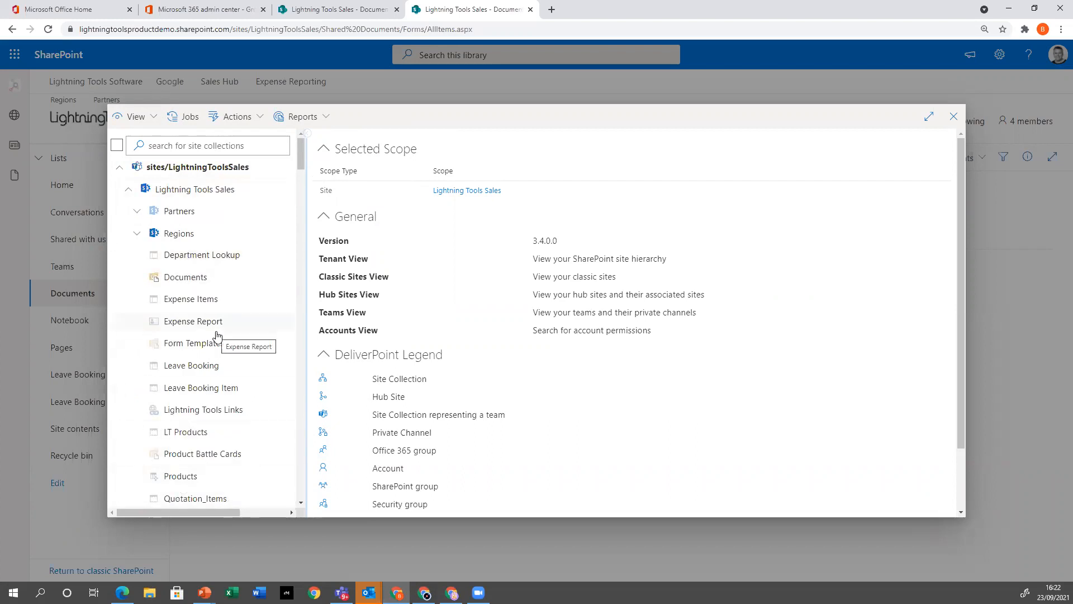
{"action": "left_click", "coordinate": [307, 133]}
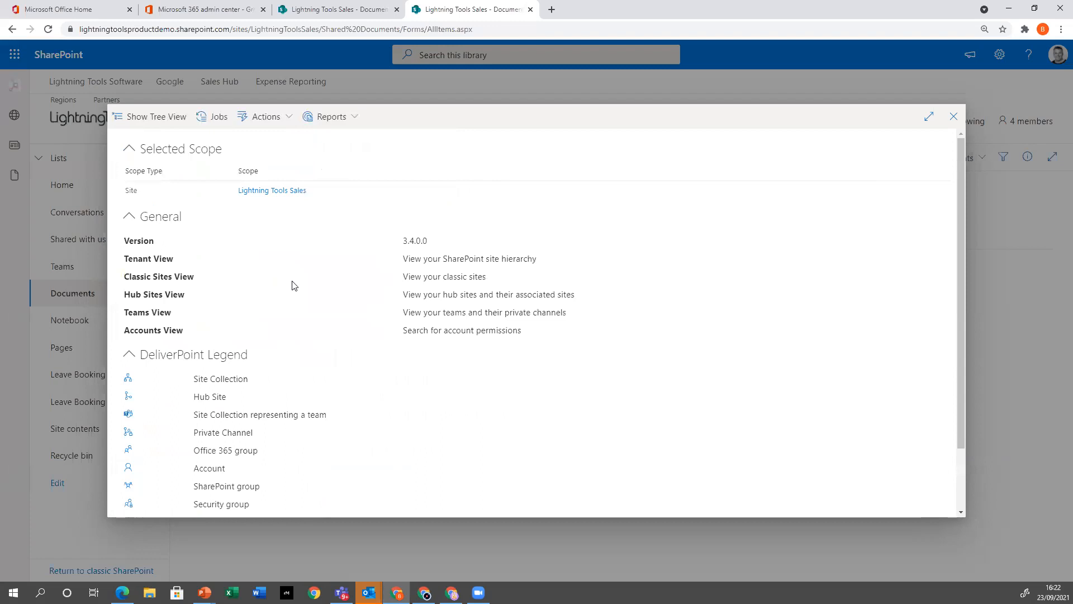
Generate a Unique Objects report for Lightning Tools Sales that covers unique subsites, lists and items
{"action": "left_click", "coordinate": [354, 119]}
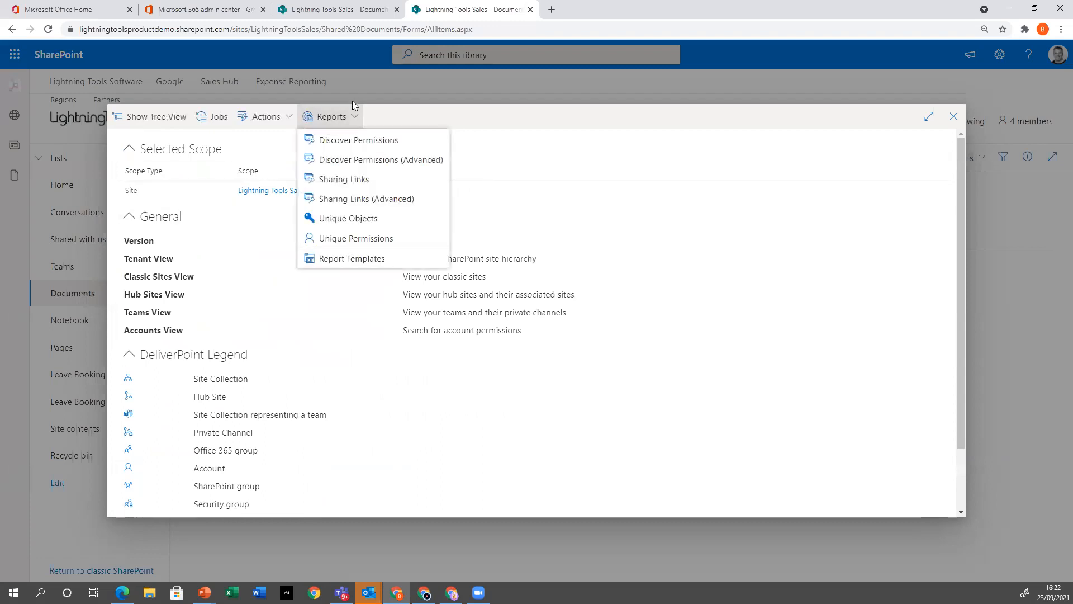
{"action": "left_click", "coordinate": [406, 219]}
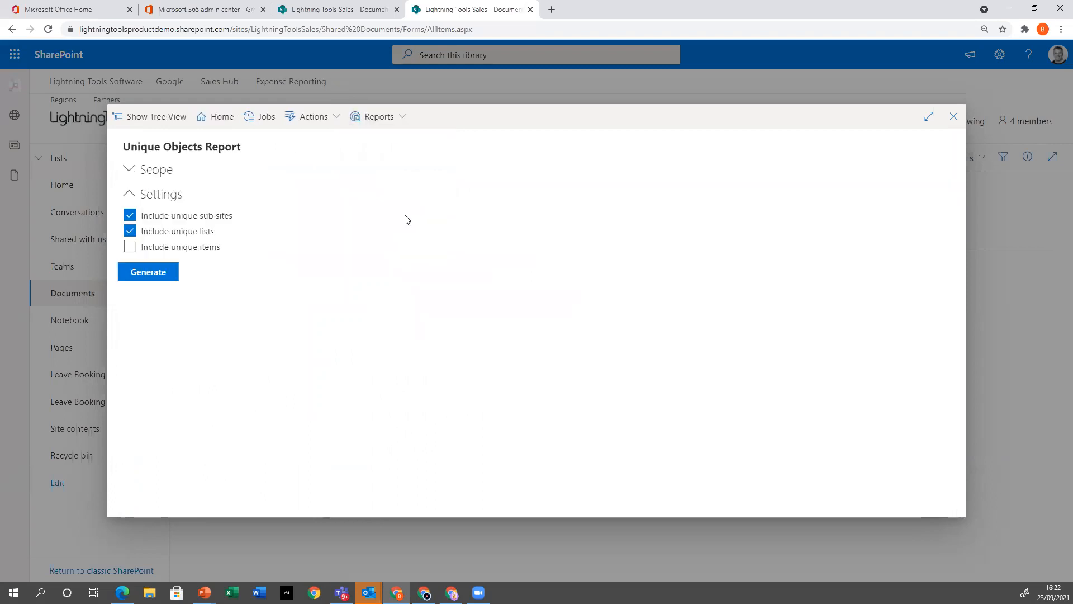
{"action": "left_click", "coordinate": [131, 247]}
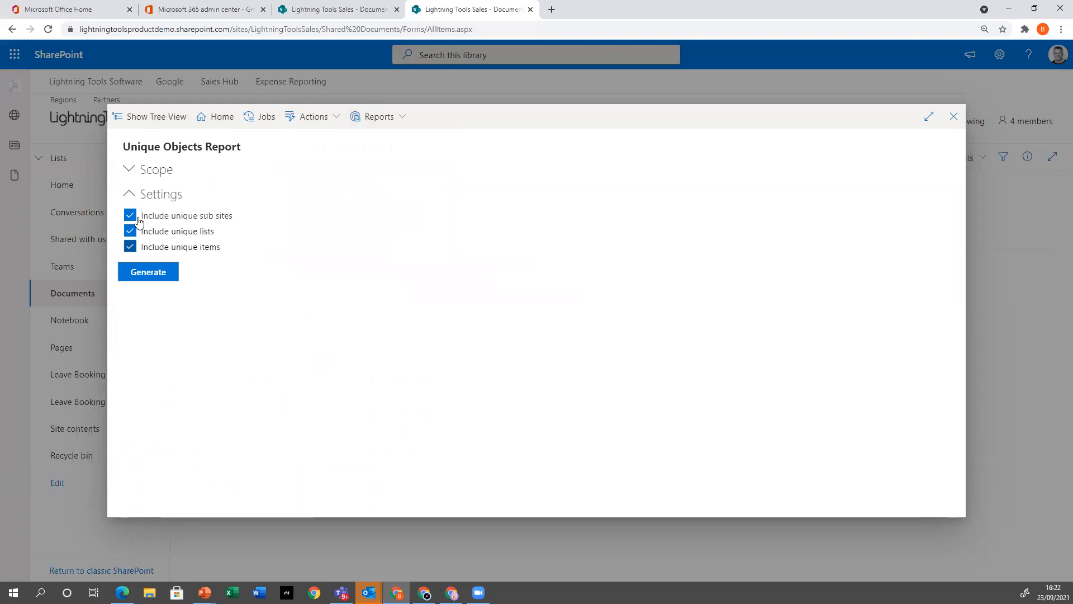
{"action": "left_click", "coordinate": [157, 273]}
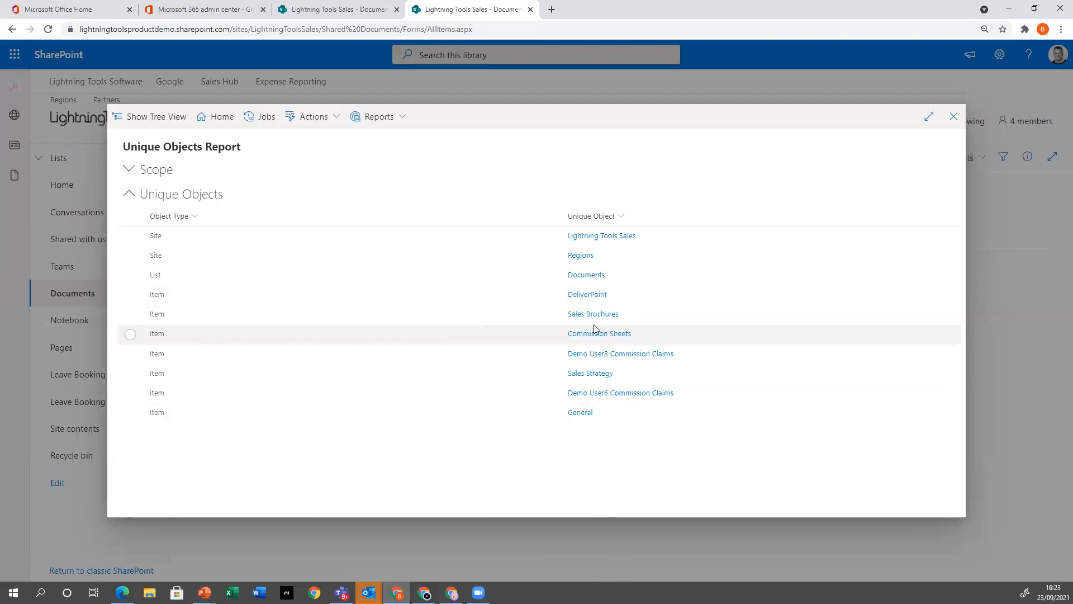
Run the Discover Permissions report on the Commission Sheets item from the unique objects list and expand the report's scope details
{"action": "left_click", "coordinate": [130, 334]}
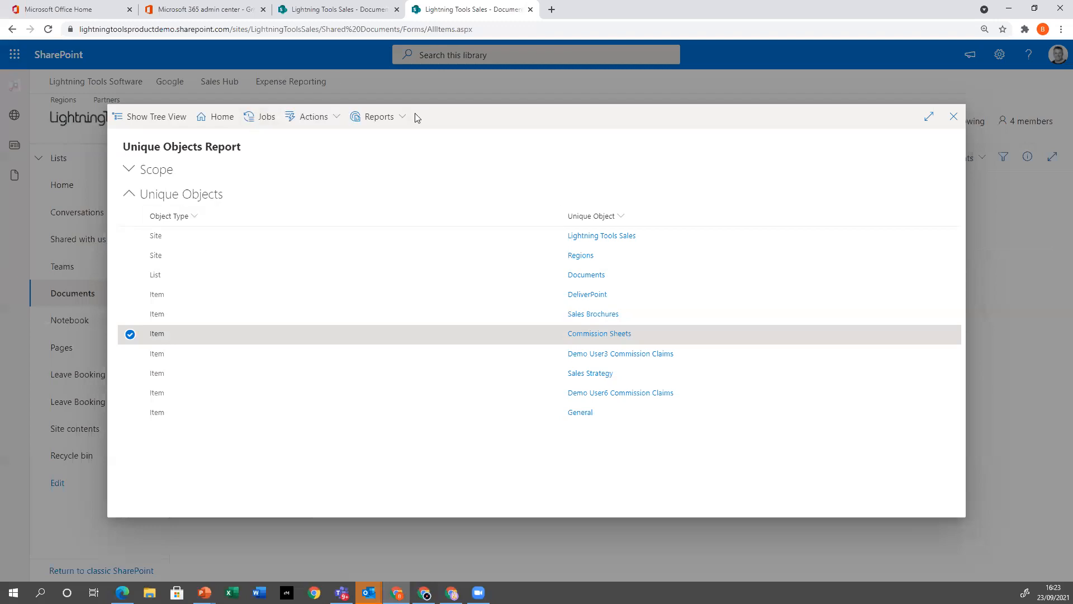
{"action": "left_click", "coordinate": [395, 118]}
{"action": "left_click", "coordinate": [420, 147]}
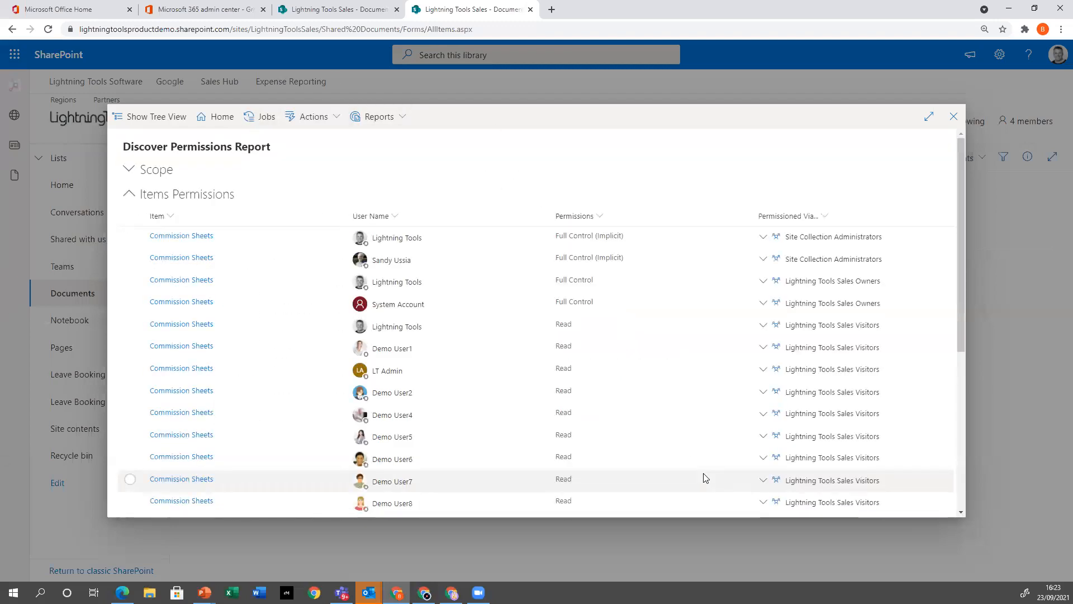
{"action": "scroll", "coordinate": [646, 307], "scroll_direction": "down", "scroll_amount": 4}
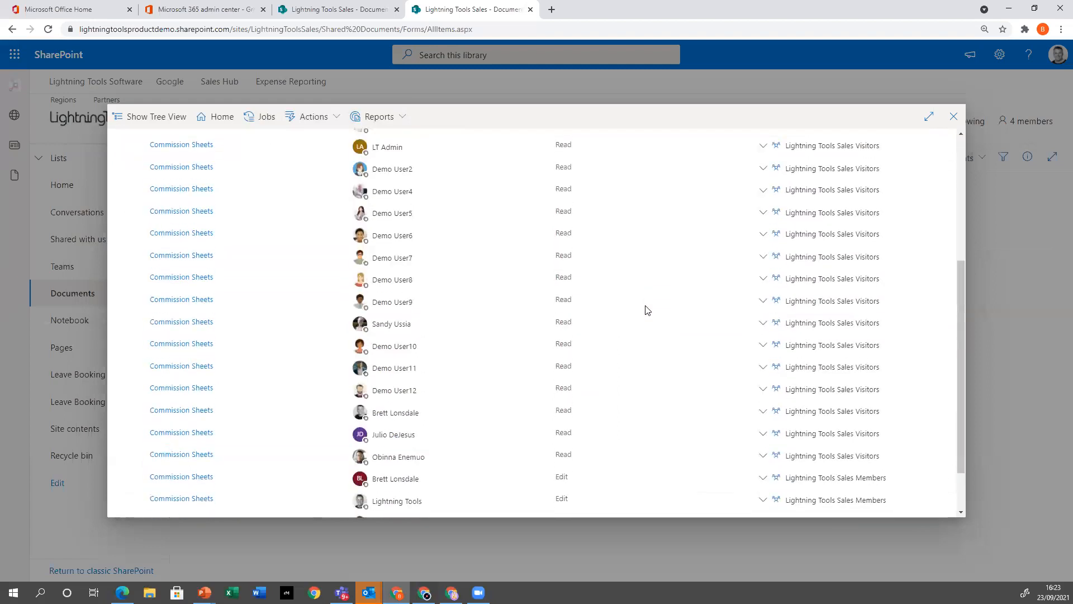
{"action": "scroll", "coordinate": [647, 310], "scroll_direction": "up", "scroll_amount": 5}
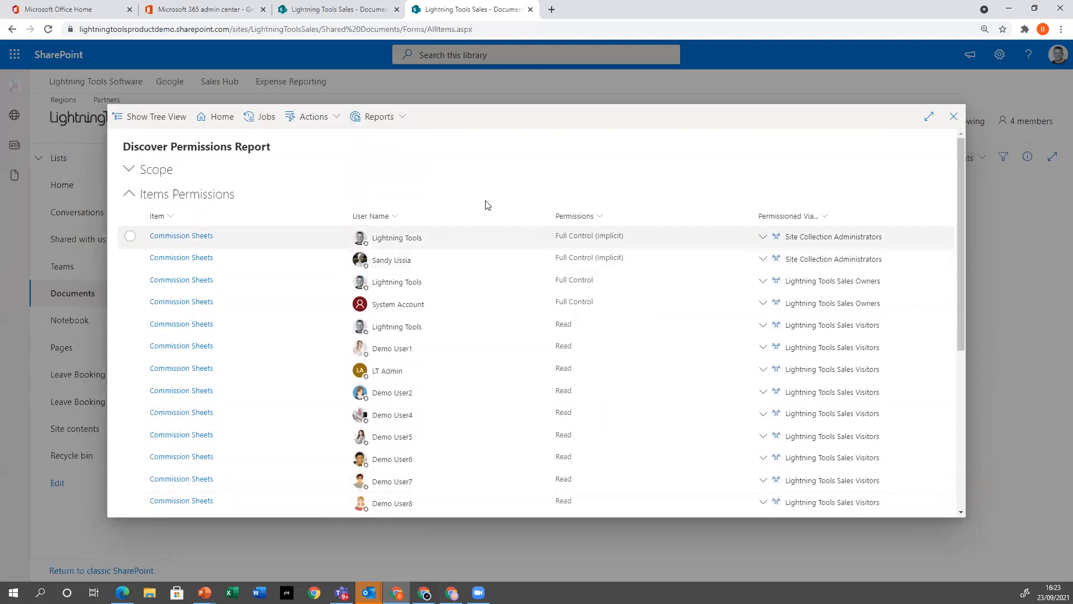
{"action": "left_click", "coordinate": [383, 118]}
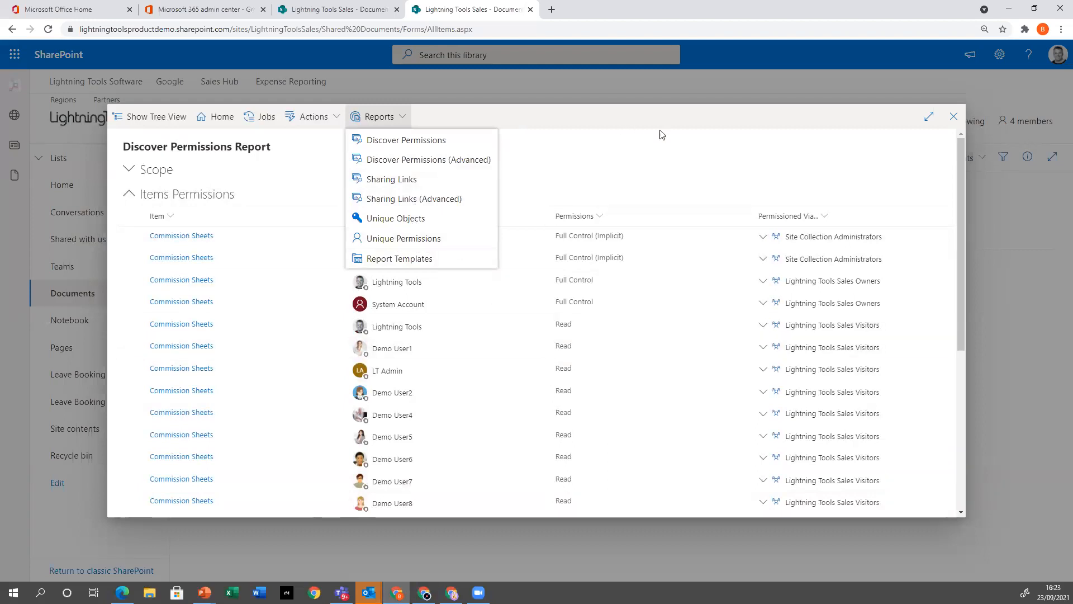
{"action": "left_click", "coordinate": [624, 166]}
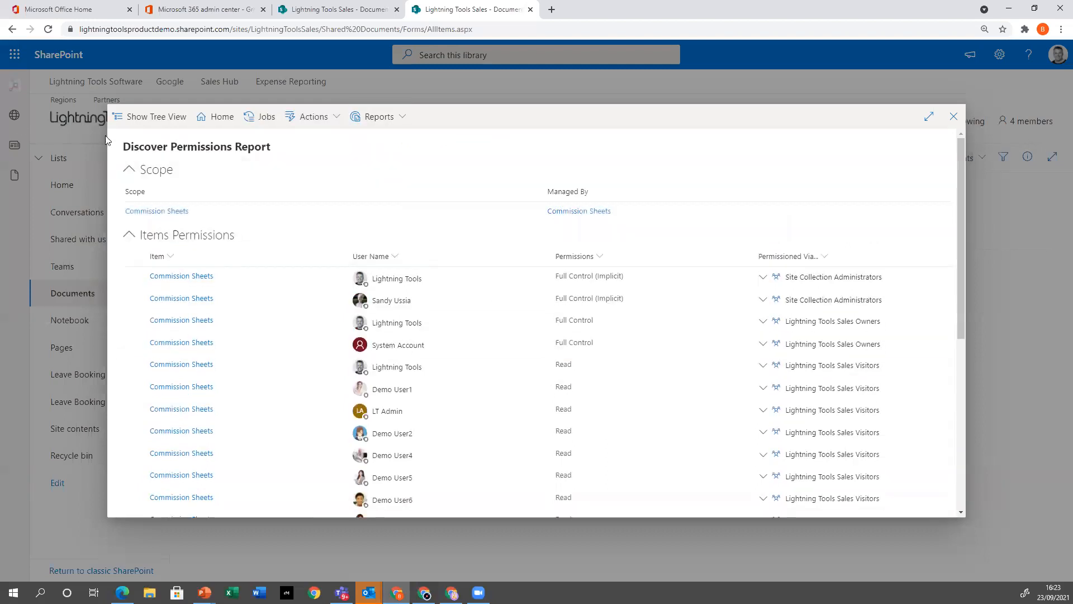
Show the site tree, run Discover Permissions on both Lightning Tools Sales and Regions, and review the results through page 2
{"action": "left_click", "coordinate": [145, 116]}
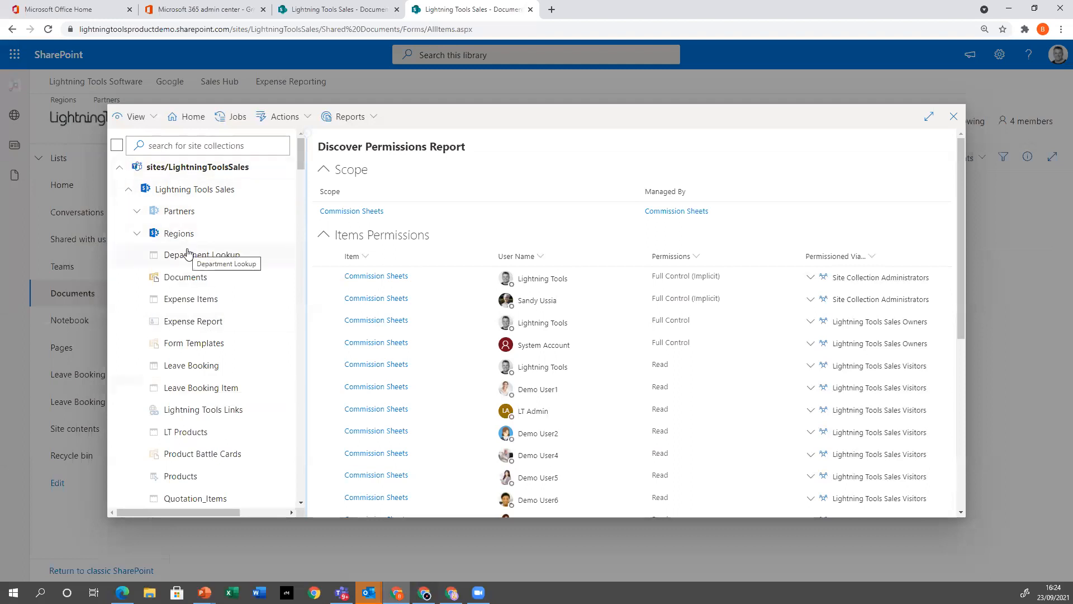
{"action": "left_click", "coordinate": [198, 190]}
{"action": "left_click", "coordinate": [188, 236]}
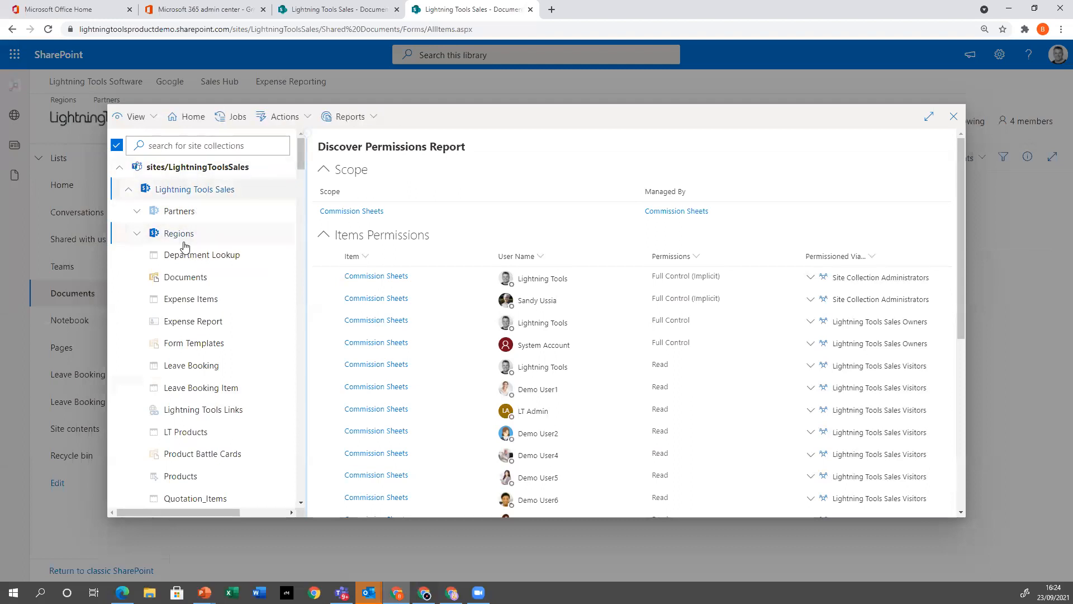
{"action": "left_click", "coordinate": [350, 117]}
{"action": "left_click", "coordinate": [366, 136]}
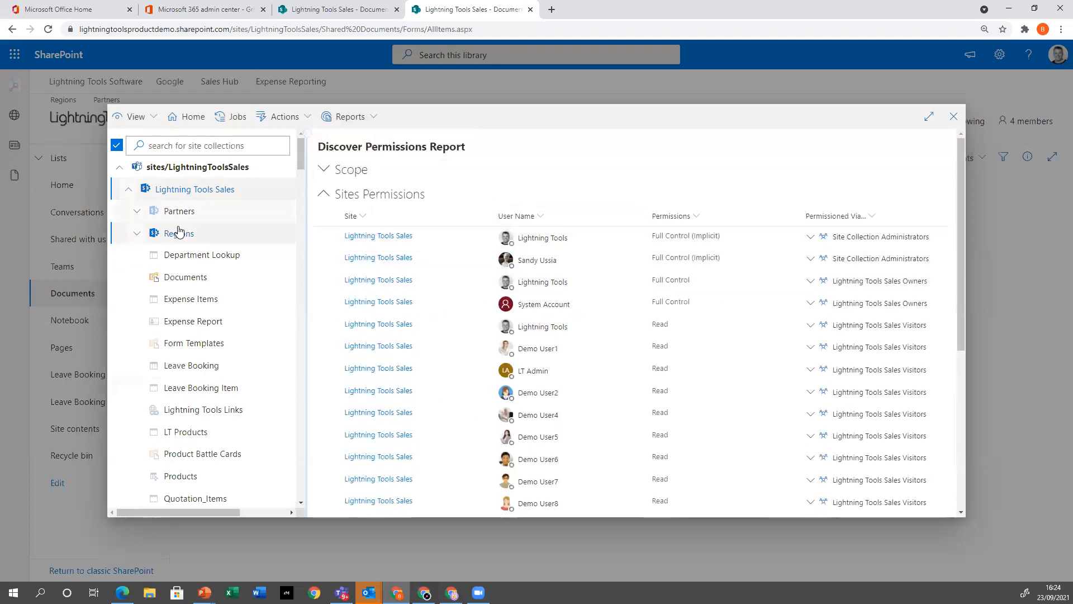
{"action": "scroll", "coordinate": [566, 305], "scroll_direction": "down", "scroll_amount": 5}
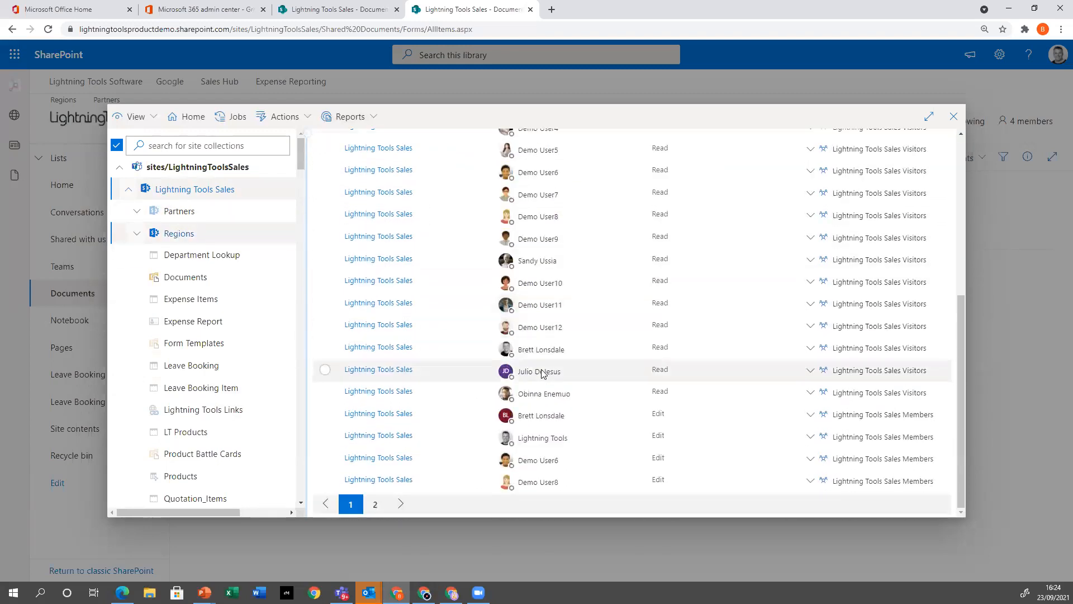
{"action": "left_click", "coordinate": [374, 504]}
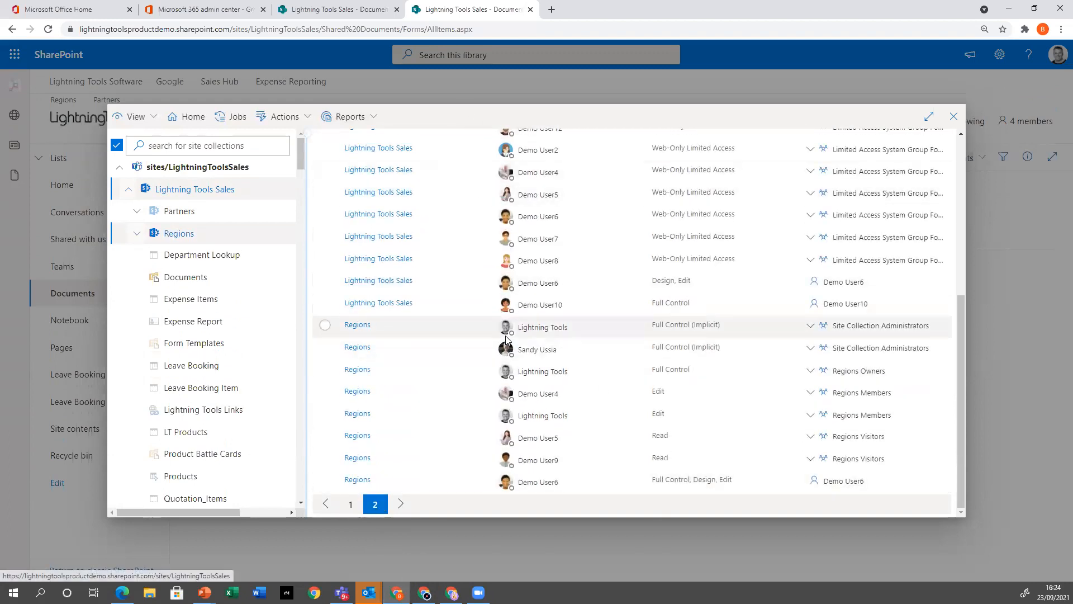
Run the Compare Permissions report for Lightning Tools Sales and Regions, and rerun it with Partners and Documents added to the selection
{"action": "left_click", "coordinate": [374, 116]}
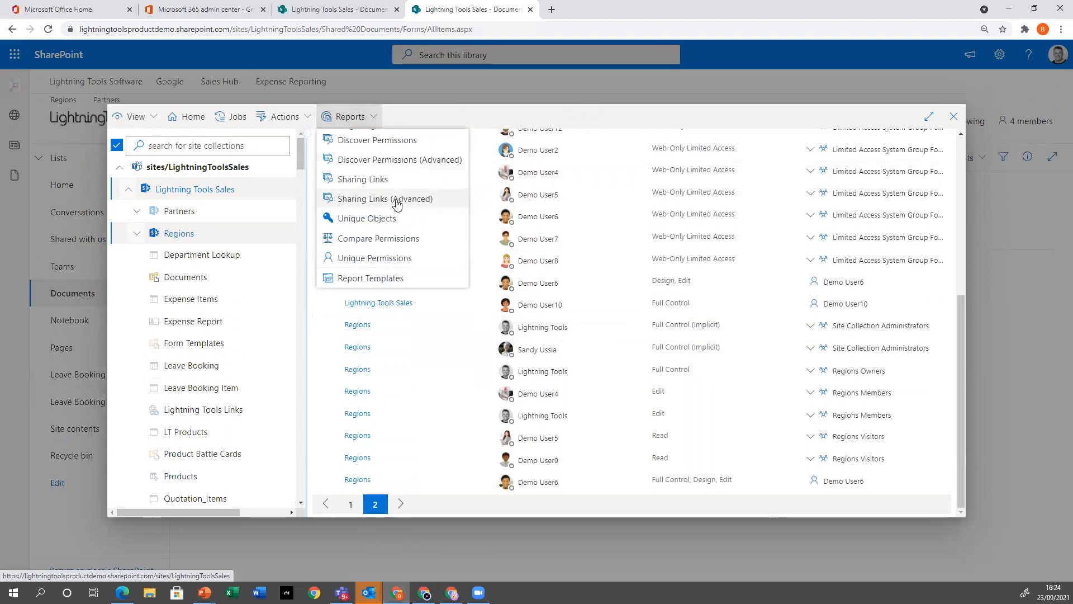
{"action": "left_click", "coordinate": [391, 239]}
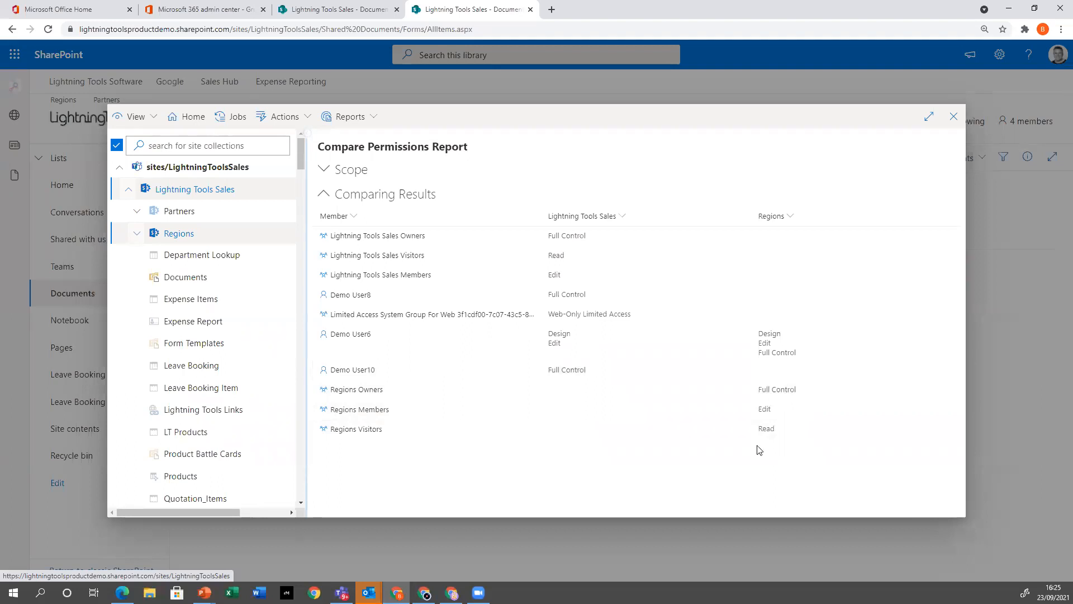
{"action": "left_click", "coordinate": [204, 212]}
{"action": "left_click", "coordinate": [206, 280]}
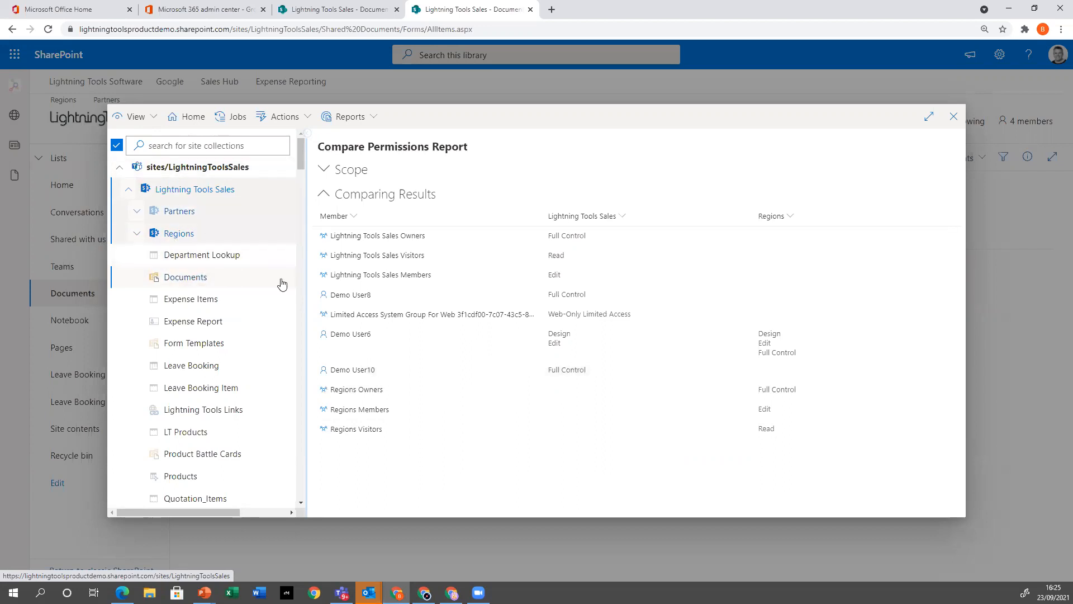
{"action": "left_click", "coordinate": [382, 116]}
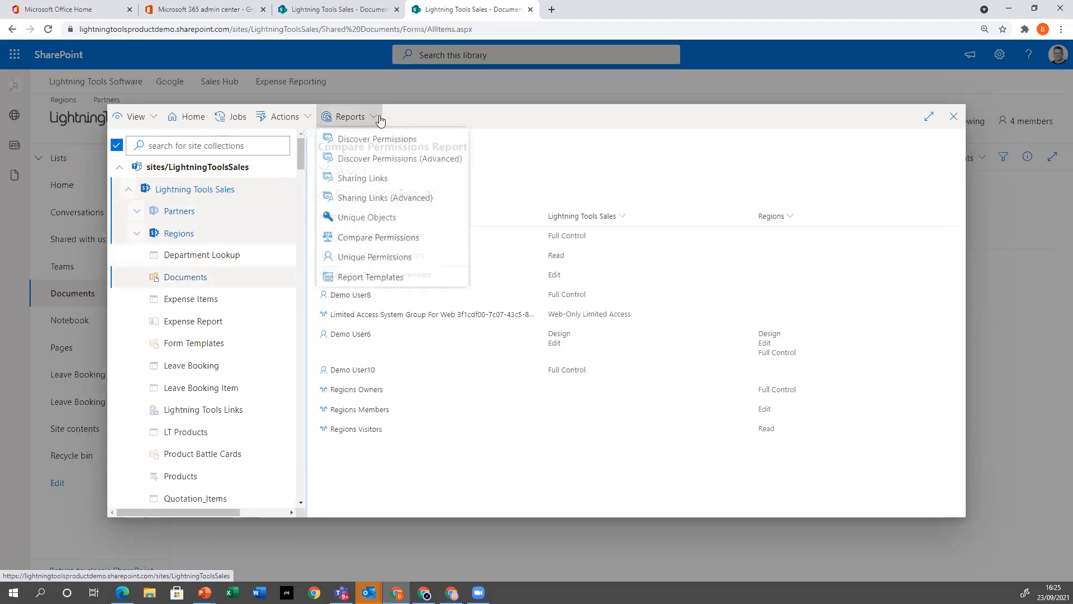
{"action": "left_click", "coordinate": [397, 239]}
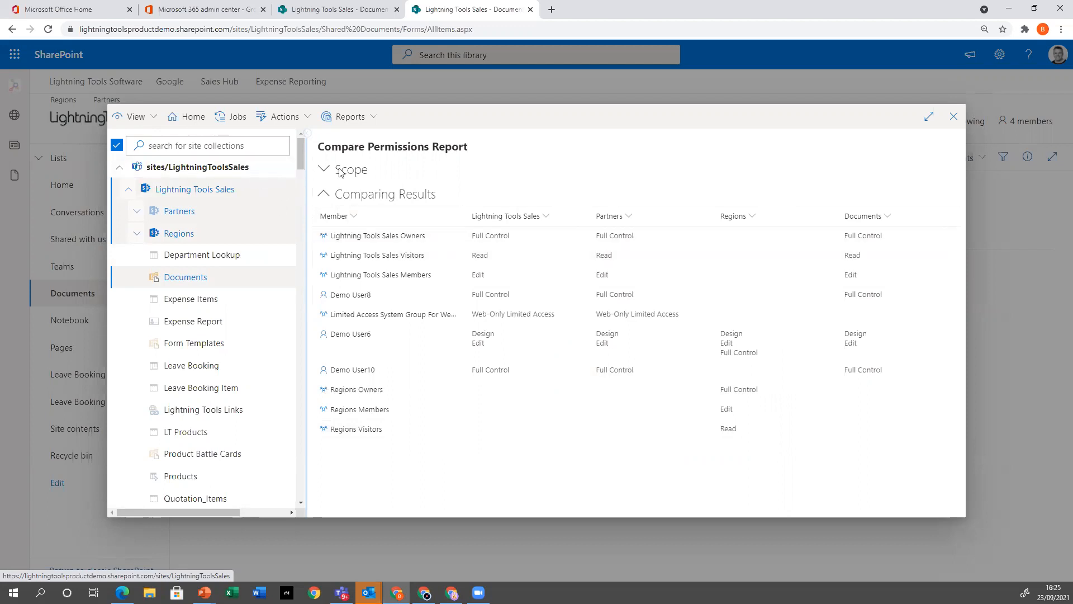
Clear the tree selection and collapse sites/LightningToolsSales to examine the other site collections in the tenant
{"action": "left_click", "coordinate": [175, 234]}
{"action": "left_click", "coordinate": [171, 215]}
{"action": "left_click", "coordinate": [175, 192]}
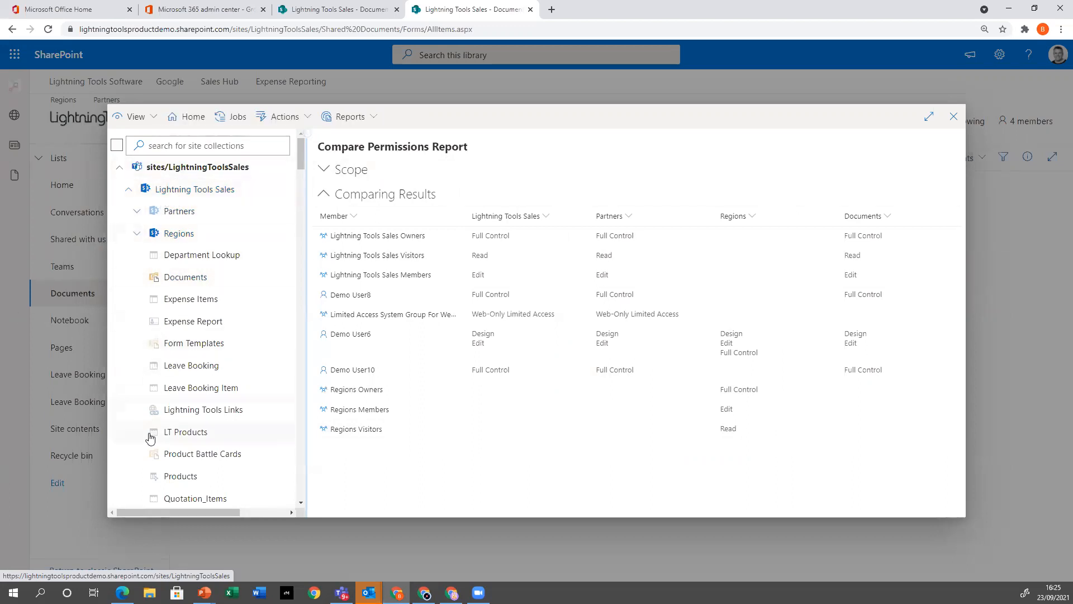
{"action": "left_click", "coordinate": [118, 171]}
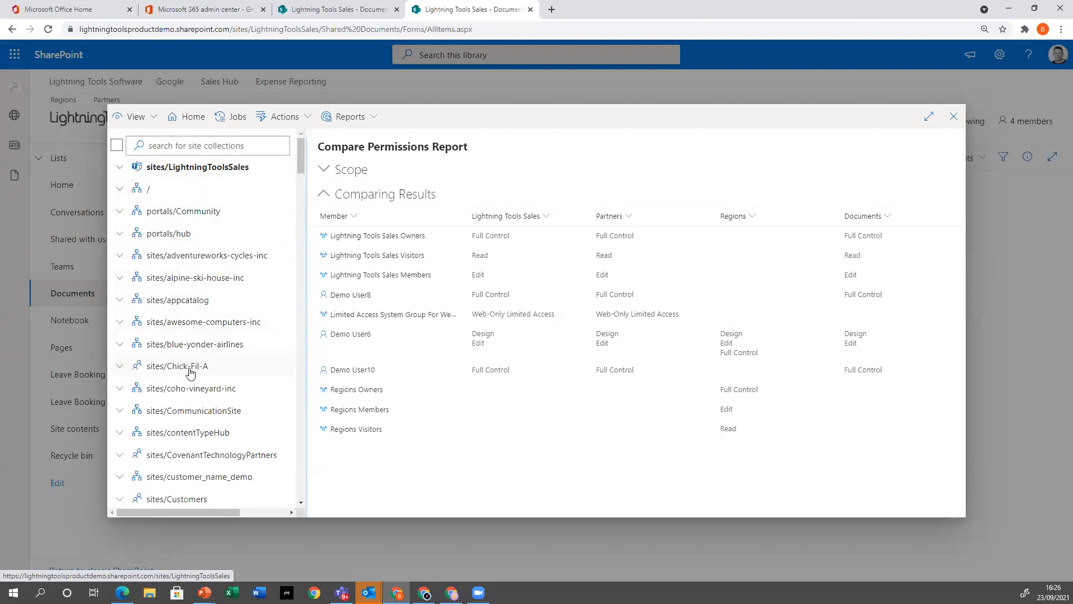
{"action": "scroll", "coordinate": [191, 372], "scroll_direction": "down", "scroll_amount": 5}
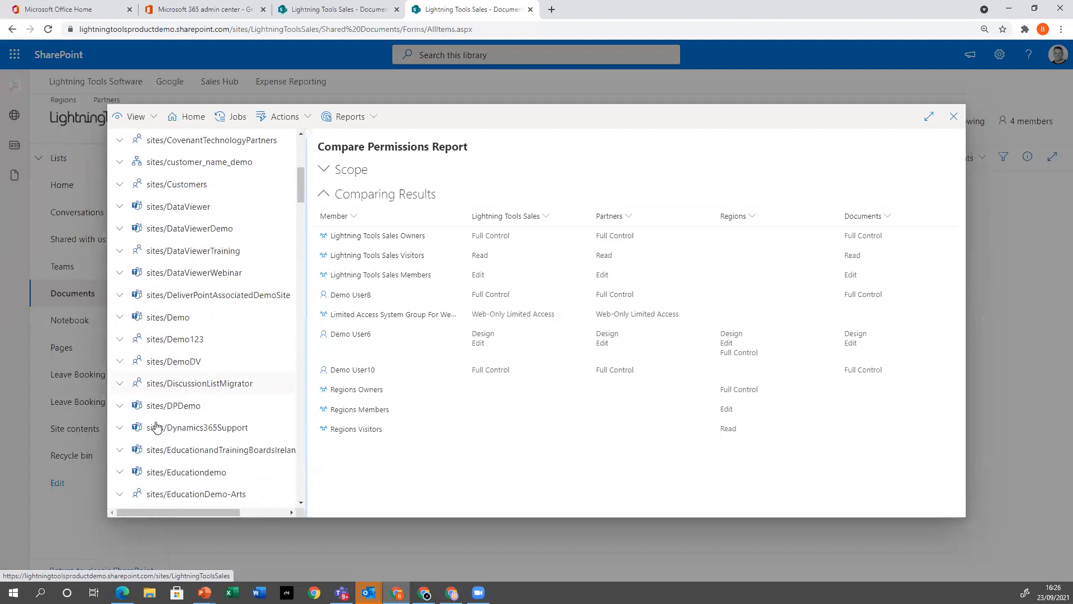
{"action": "scroll", "coordinate": [155, 427], "scroll_direction": "up", "scroll_amount": 5}
Switch the tree to Teams View, search for "technical", and expand sites/TechnicalSupport and its Technical Support site
{"action": "left_click", "coordinate": [144, 116]}
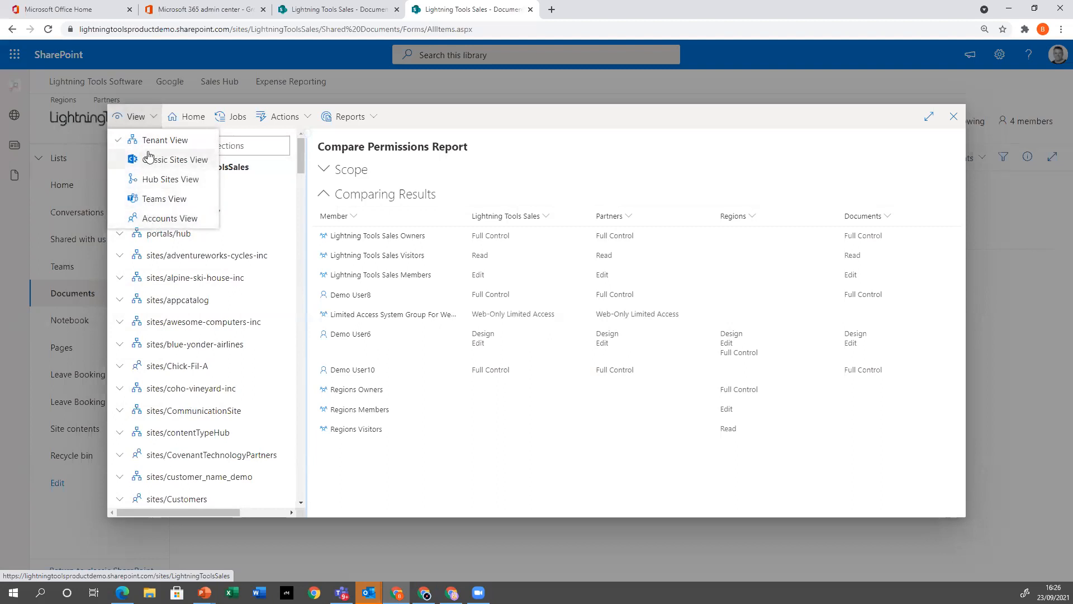
{"action": "left_click", "coordinate": [156, 200]}
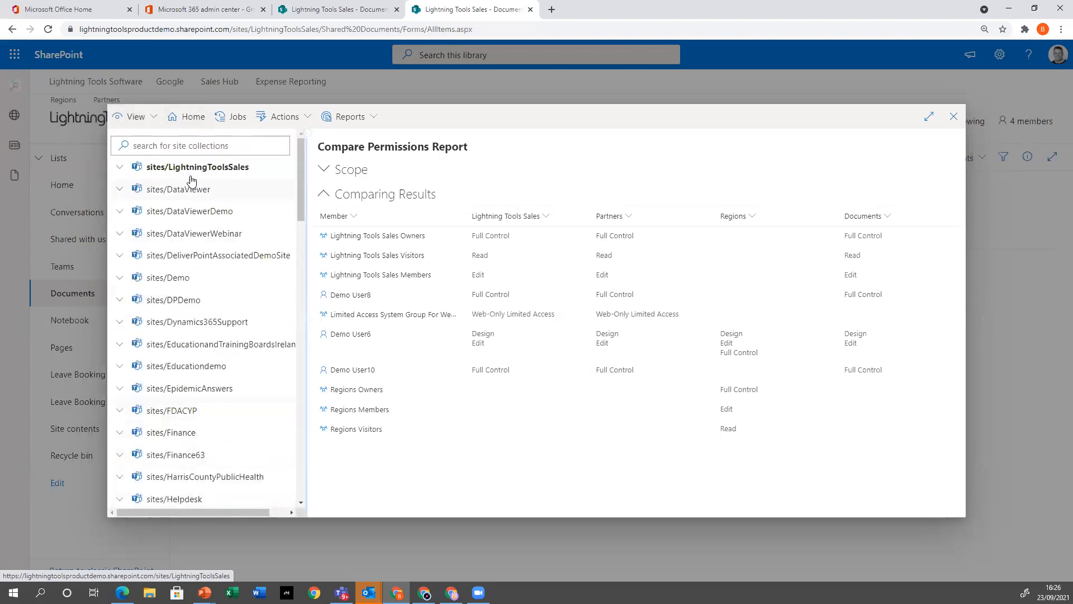
{"action": "left_click", "coordinate": [197, 147]}
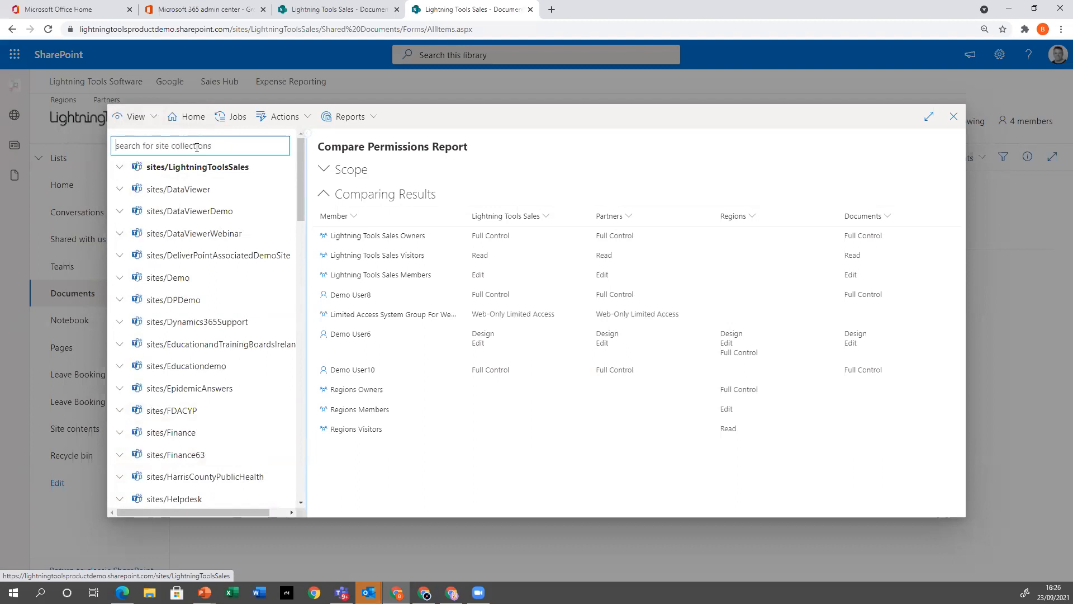
{"action": "type", "text": "technical"}
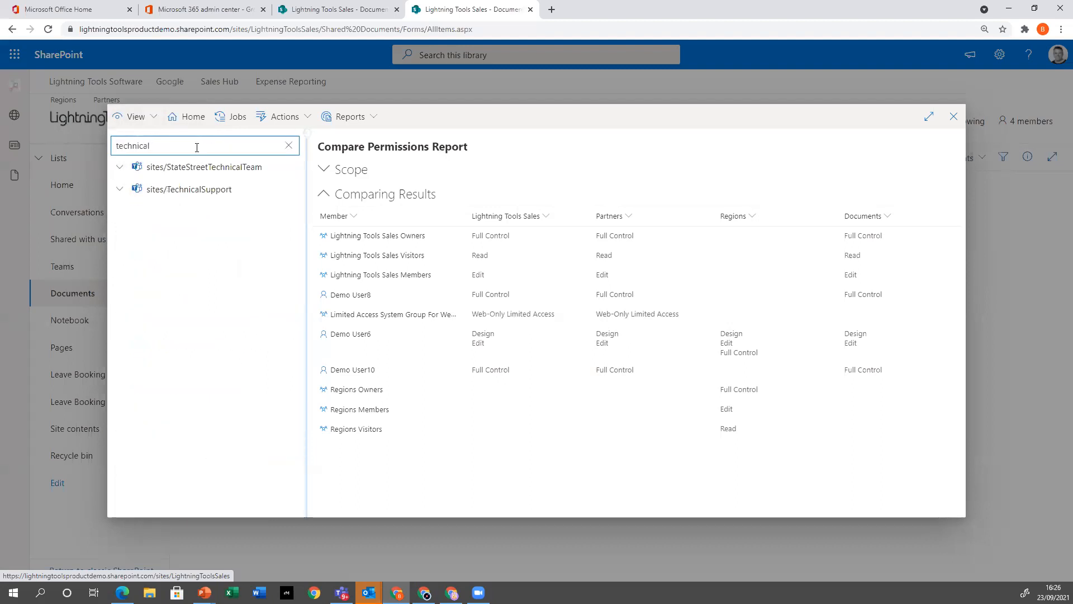
{"action": "left_click", "coordinate": [119, 190]}
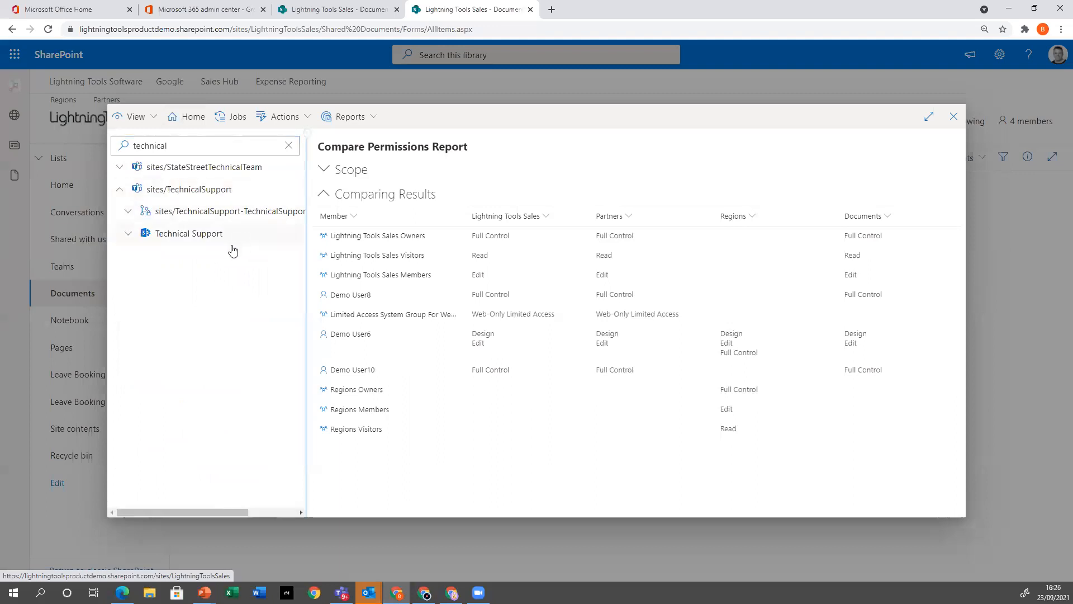
{"action": "left_click", "coordinate": [125, 234]}
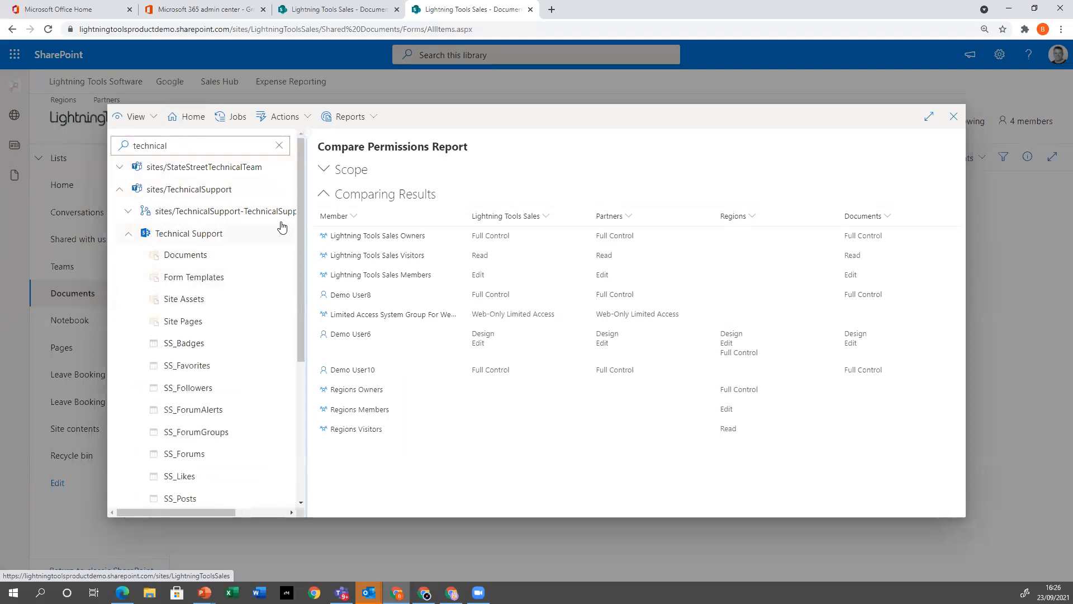
Run the Discover Permissions report on the sites/TechnicalSupport team together with its Technical Support site
{"action": "left_click", "coordinate": [267, 214]}
{"action": "left_click", "coordinate": [192, 235]}
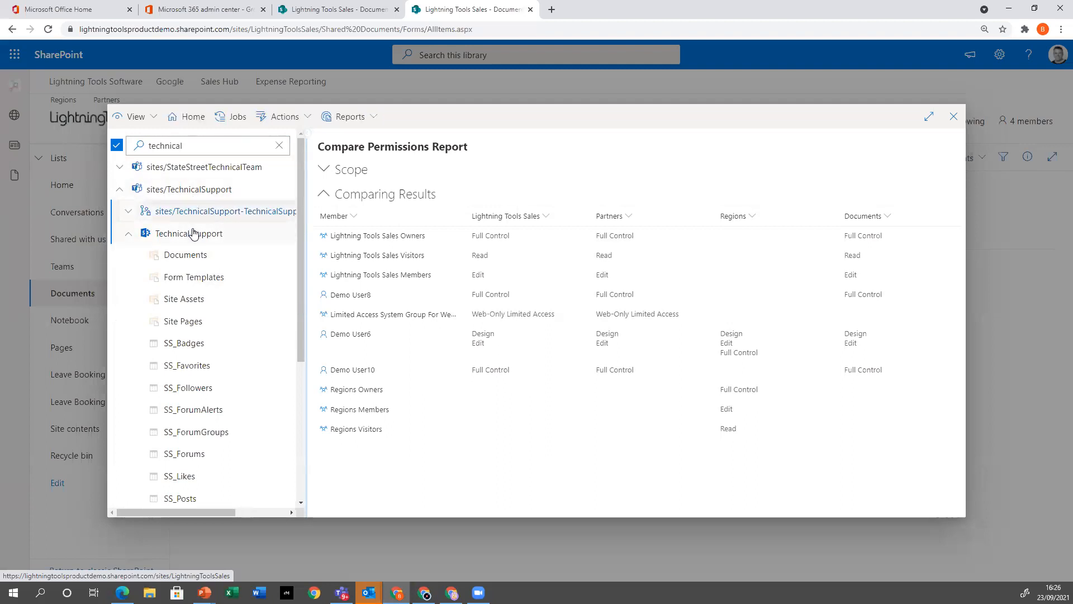
{"action": "left_click", "coordinate": [354, 117]}
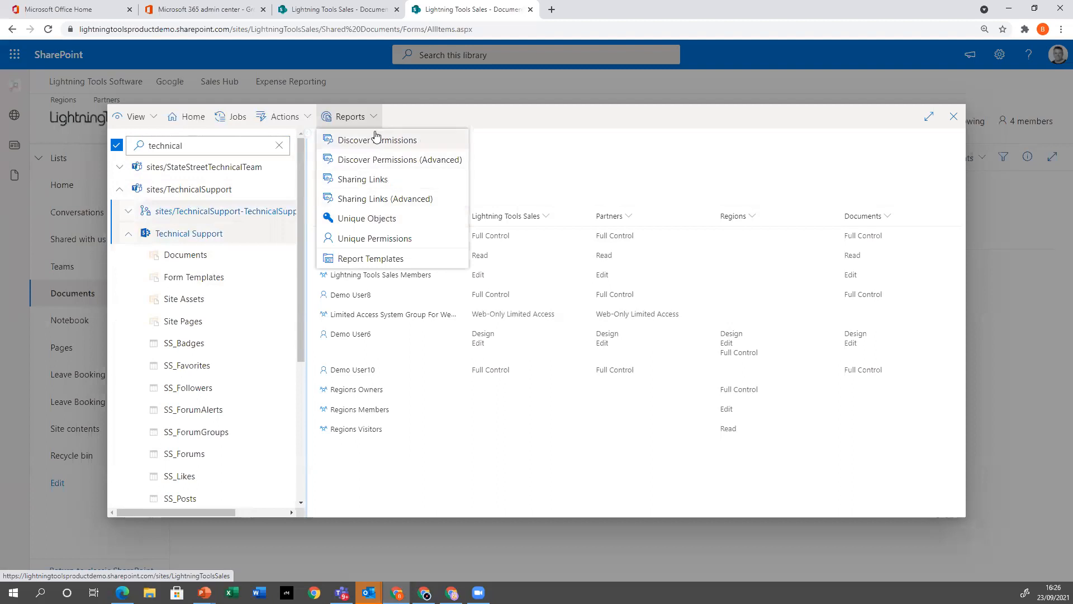
{"action": "left_click", "coordinate": [212, 211]}
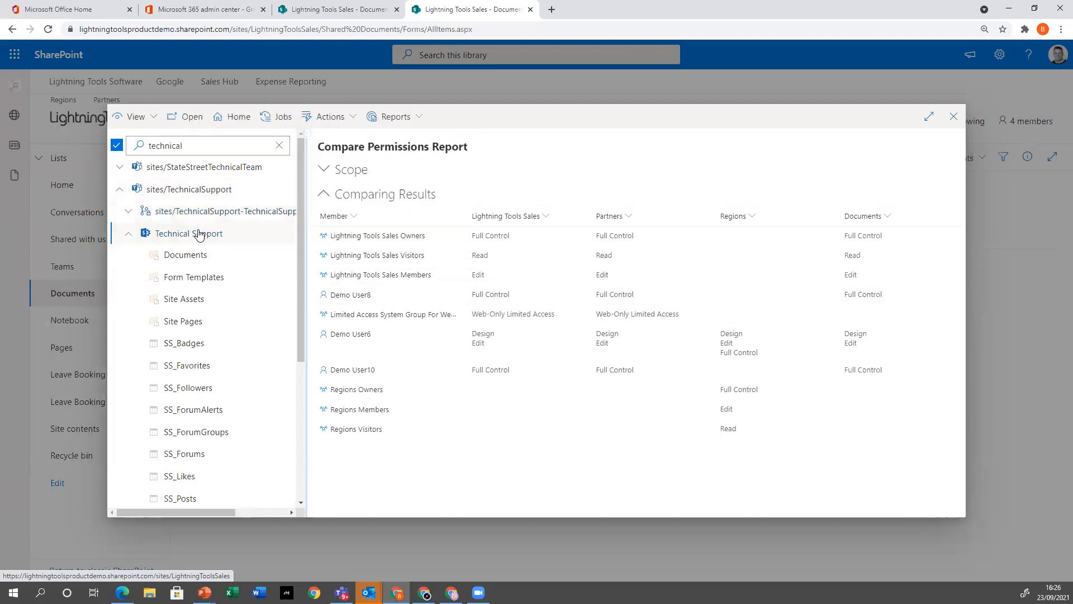
{"action": "left_click", "coordinate": [196, 191]}
{"action": "left_click", "coordinate": [358, 118]}
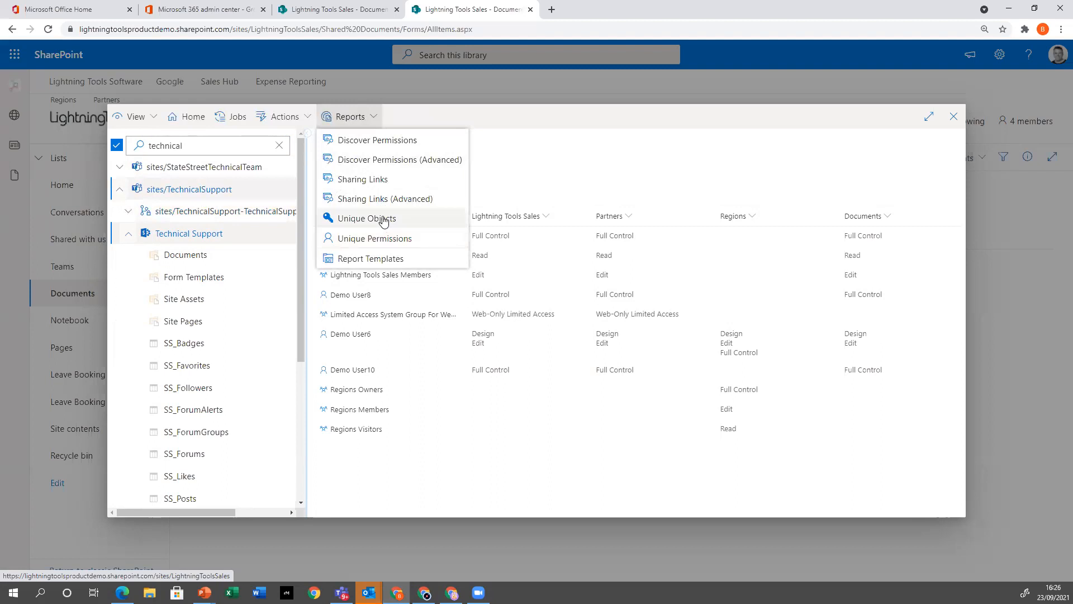
{"action": "left_click", "coordinate": [364, 141]}
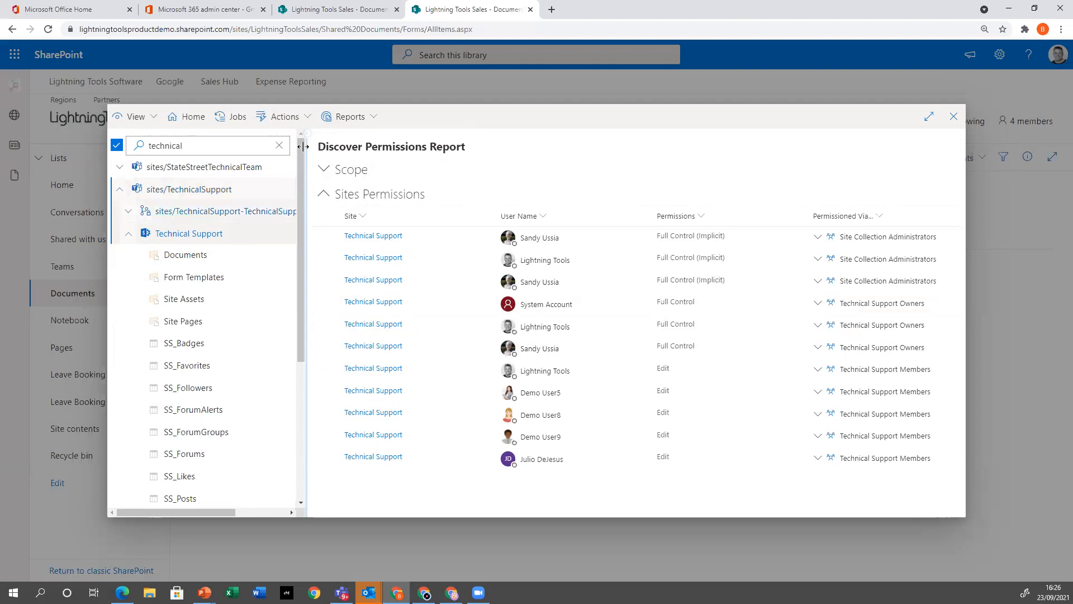
Rerun Discover Permissions with the Technical Support private channel site also selected, and examine the permissions of both sites
{"action": "left_click", "coordinate": [350, 116]}
{"action": "left_click", "coordinate": [386, 142]}
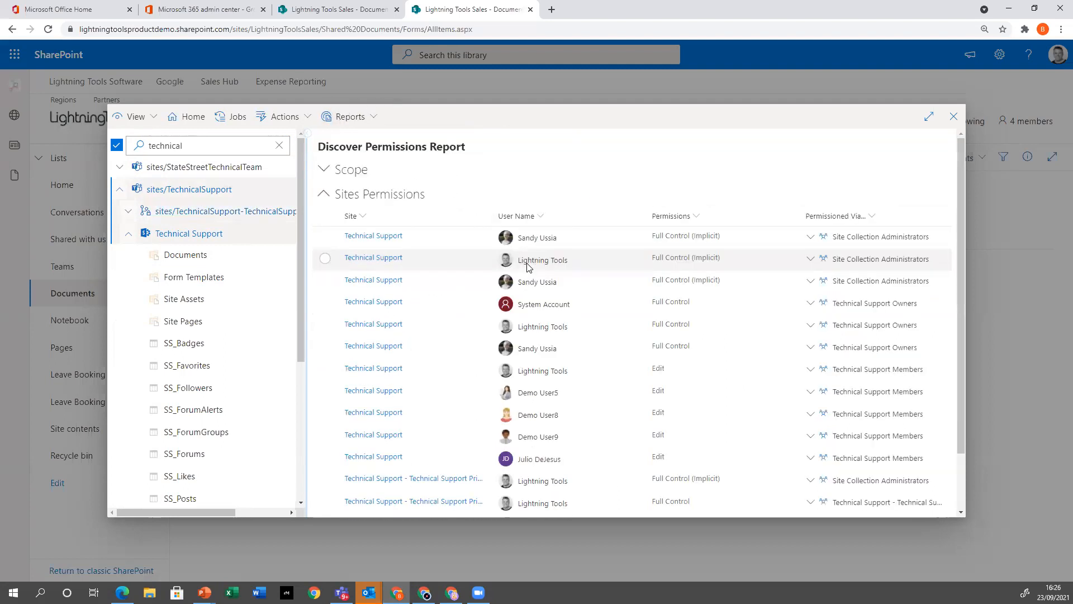
{"action": "scroll", "coordinate": [394, 369], "scroll_direction": "down", "scroll_amount": 2}
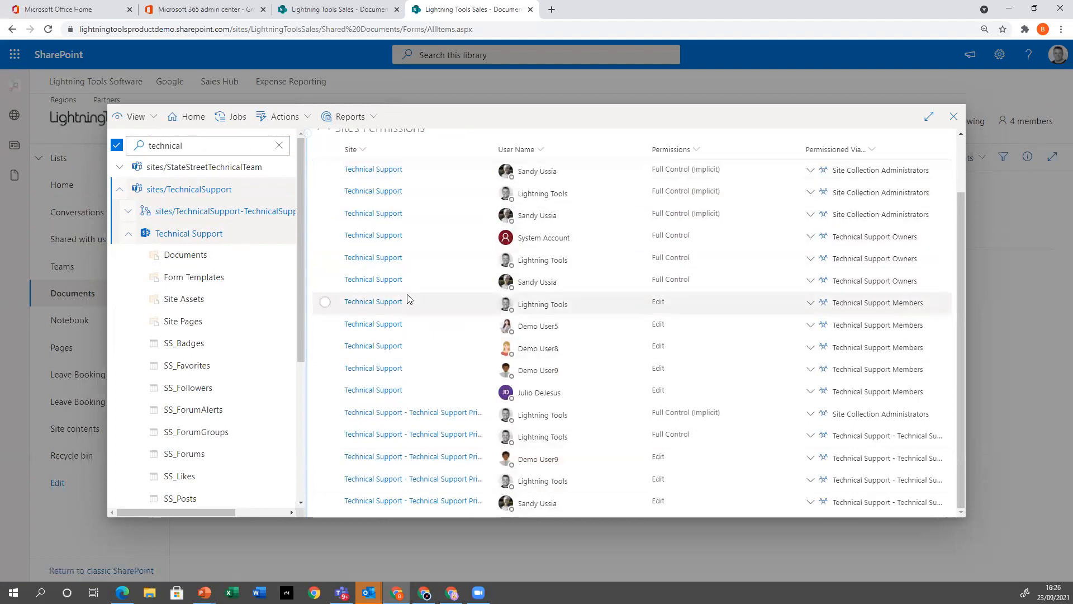
Clear the "technical" search, switch the tree to Hub Sites View, and expand the sites/LightningToolsSoftware hub
{"action": "scroll", "coordinate": [506, 291], "scroll_direction": "up", "scroll_amount": 2}
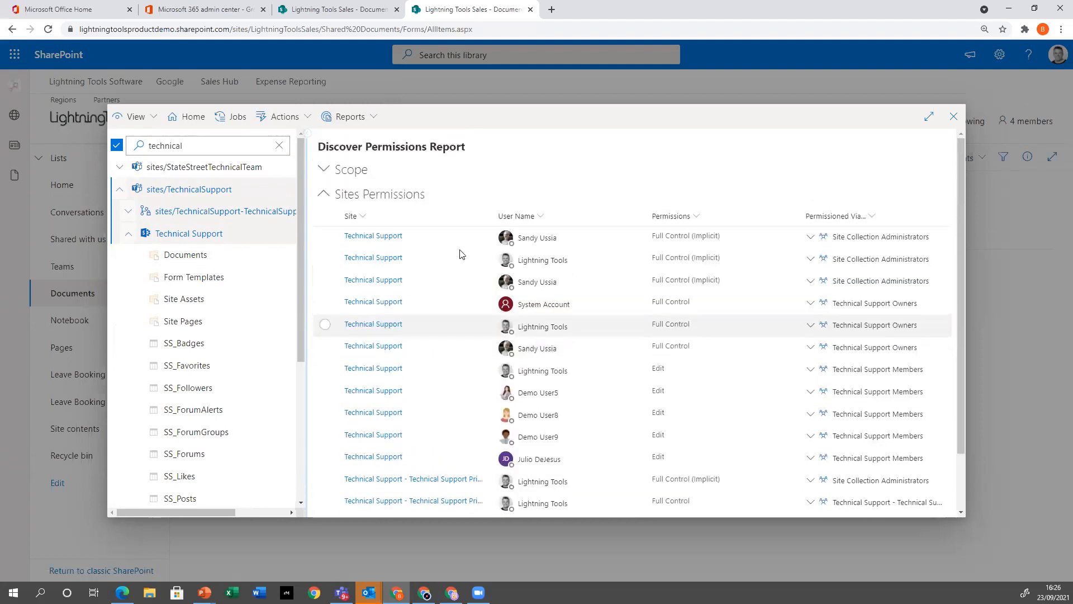
{"action": "left_click", "coordinate": [279, 145]}
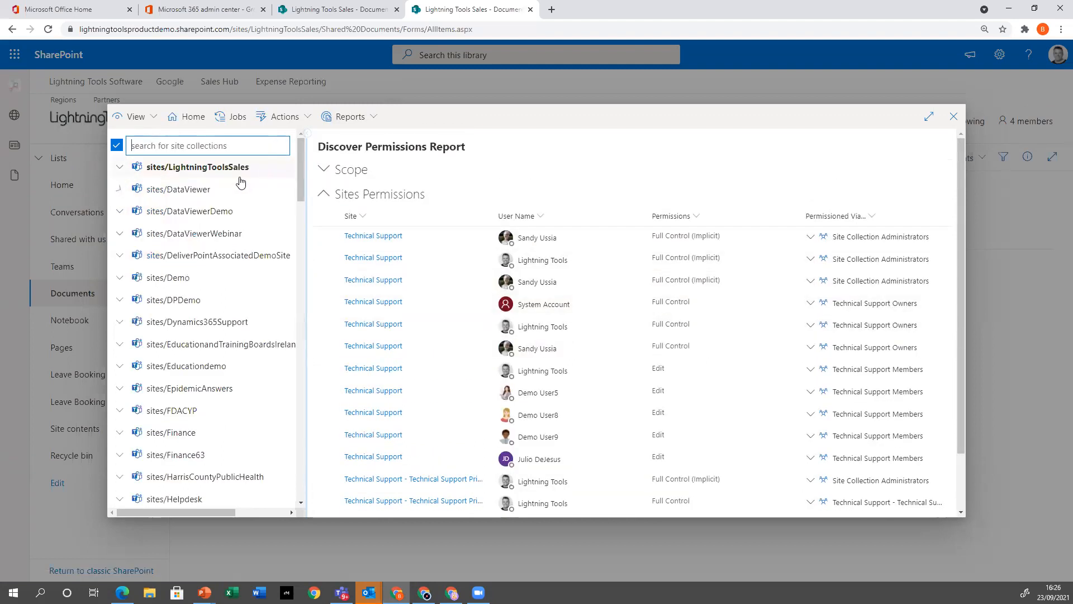
{"action": "left_click", "coordinate": [151, 125]}
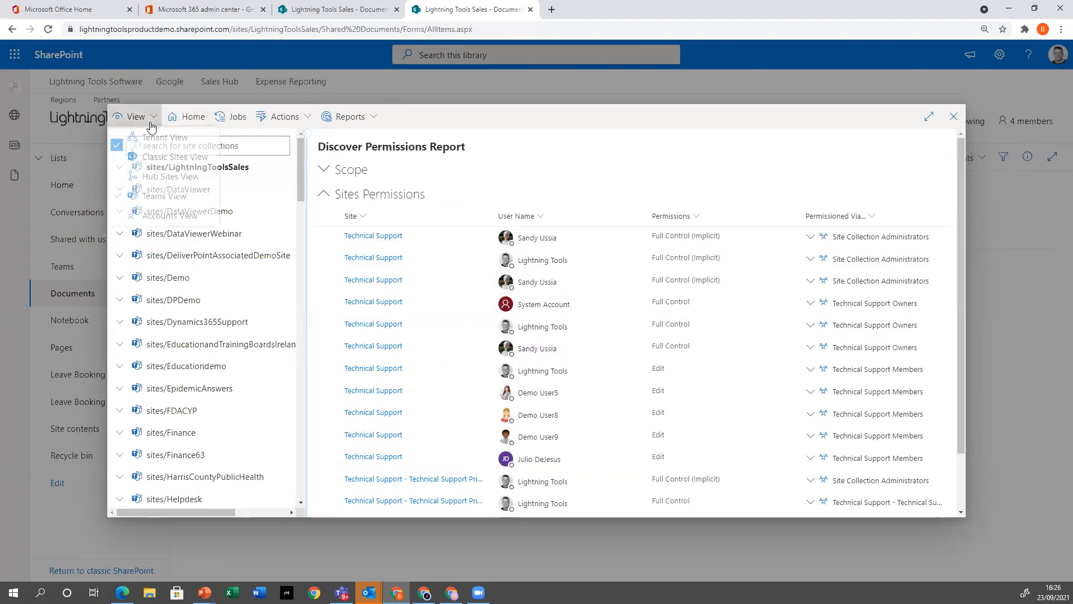
{"action": "left_click", "coordinate": [166, 184]}
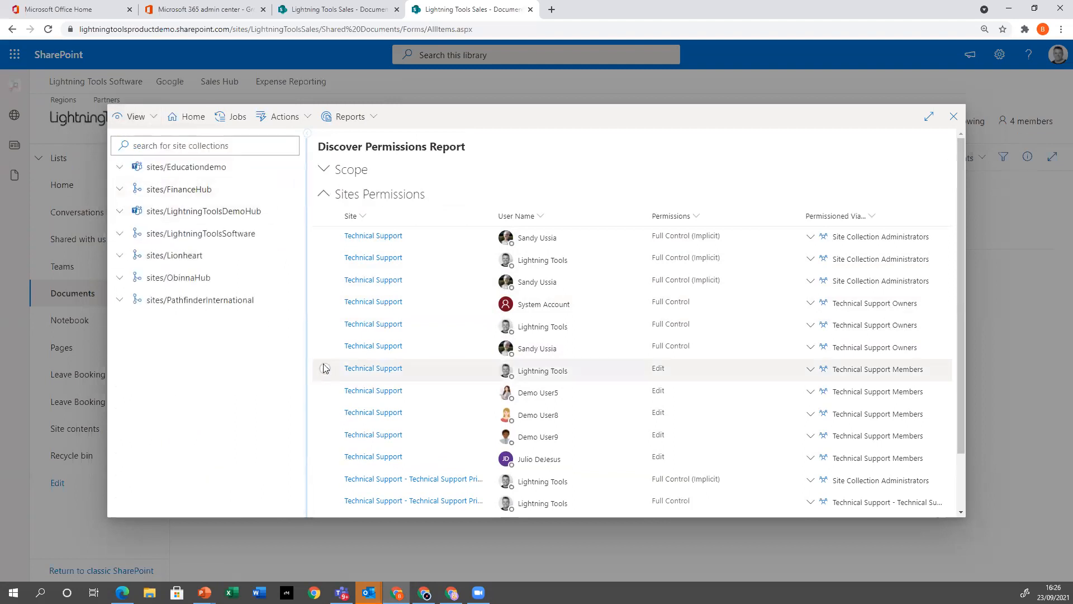
{"action": "left_click", "coordinate": [119, 235]}
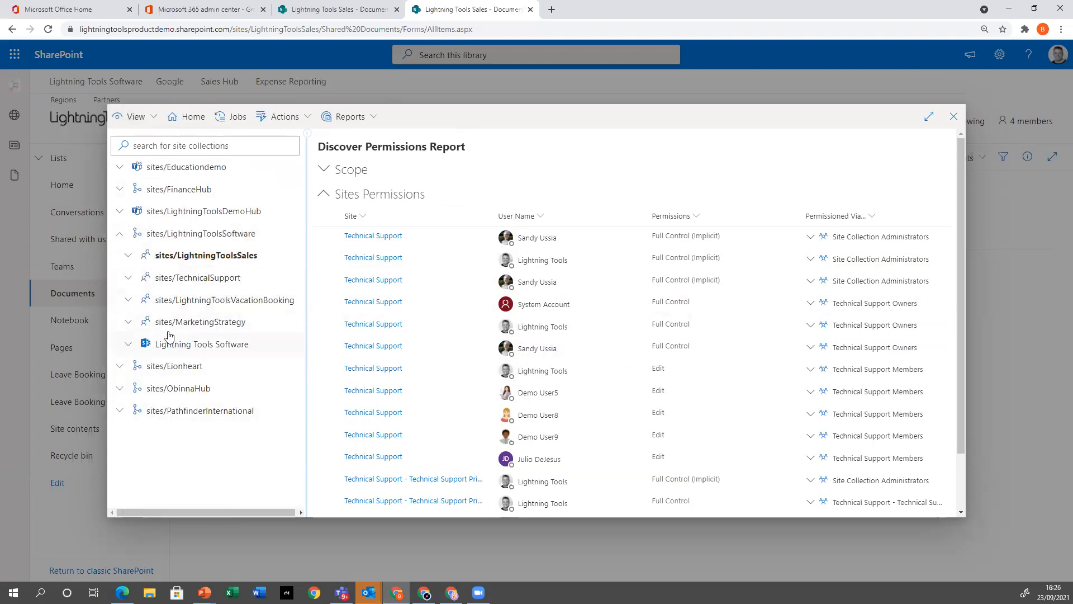
Expand the hub's four associated site collections and select the Marketing Strategy, Lightning Tools Vacation Booking, Technical Support and Lightning Tools Sales sites
{"action": "left_click", "coordinate": [128, 321]}
{"action": "left_click", "coordinate": [128, 300]}
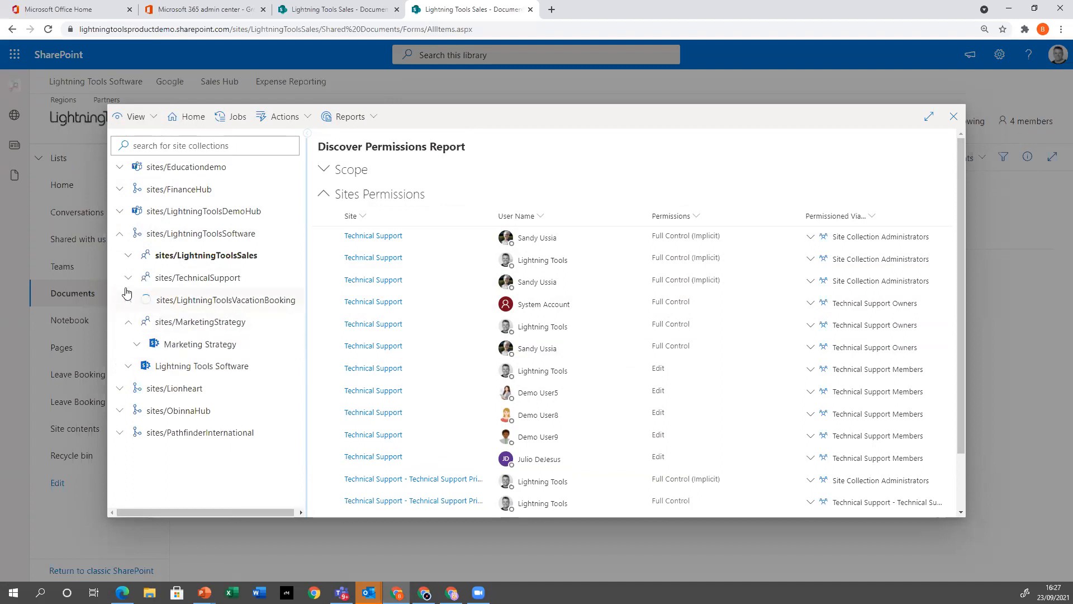
{"action": "left_click", "coordinate": [127, 279]}
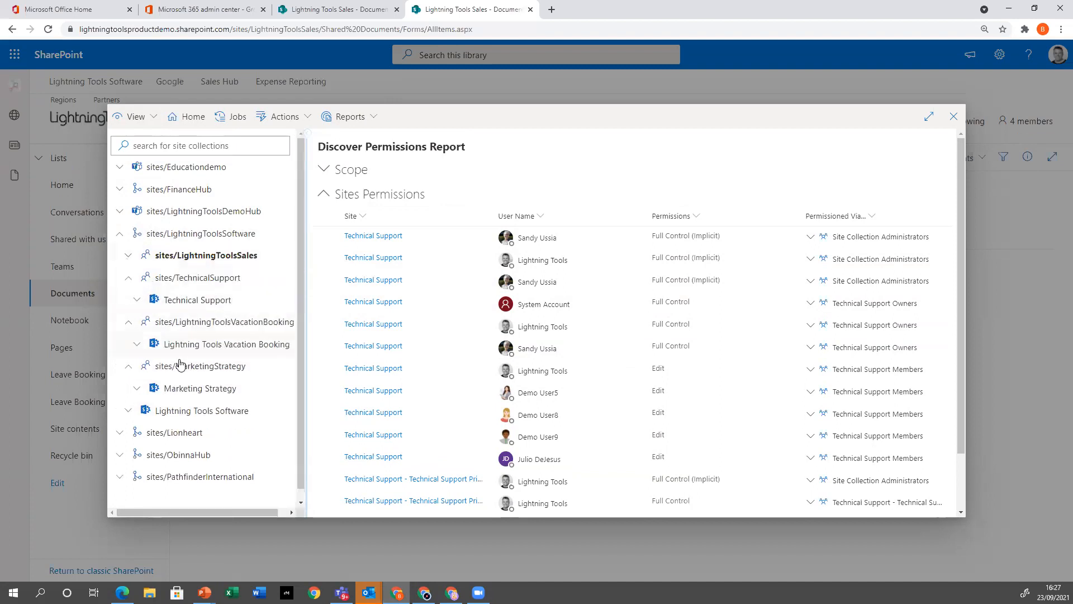
{"action": "left_click", "coordinate": [202, 390]}
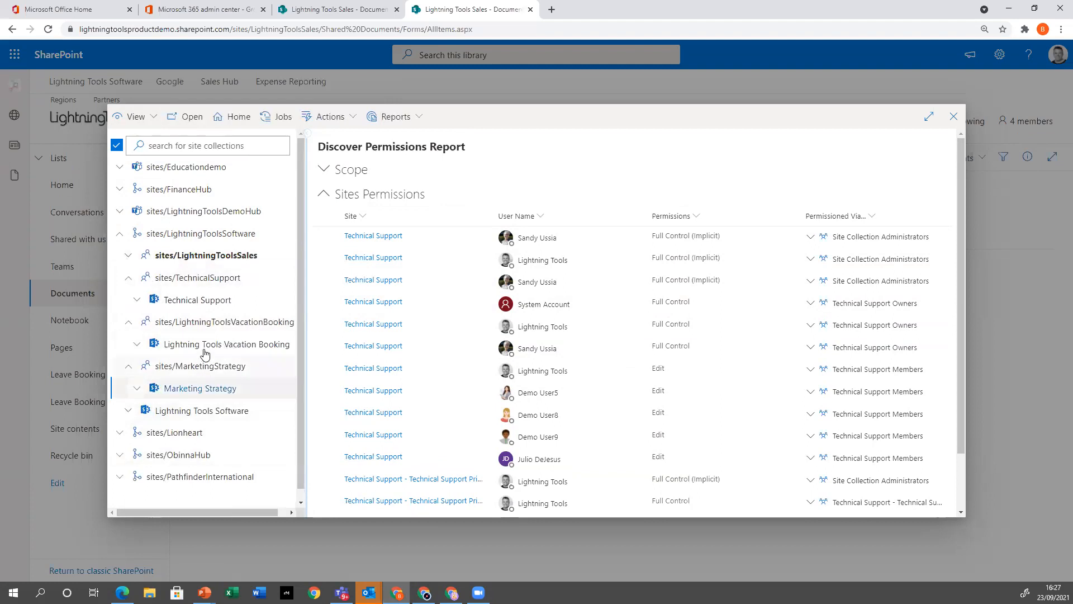
{"action": "left_click", "coordinate": [205, 346]}
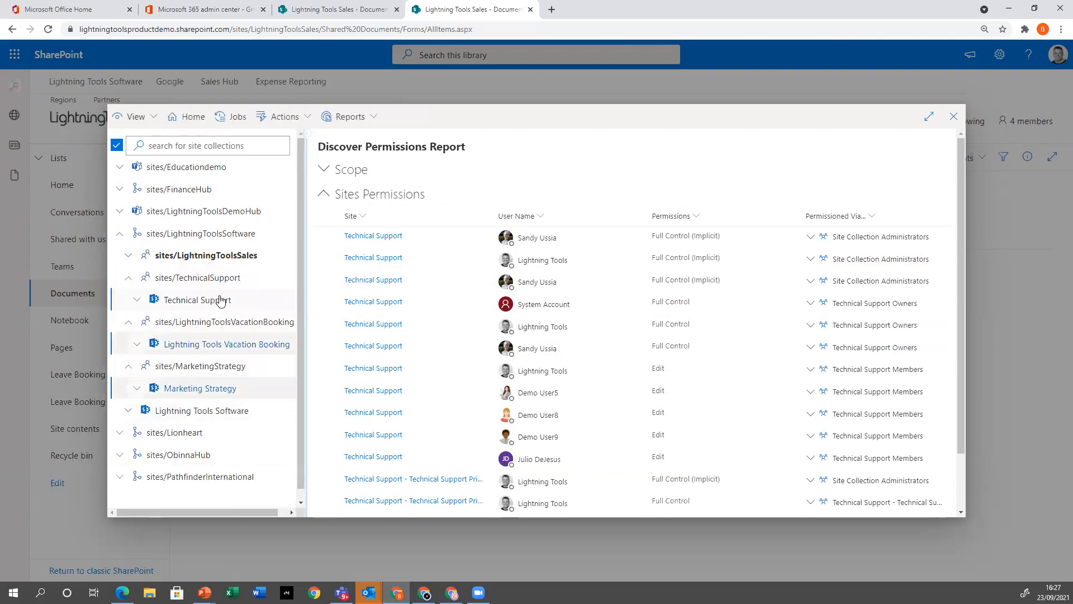
{"action": "left_click", "coordinate": [127, 256]}
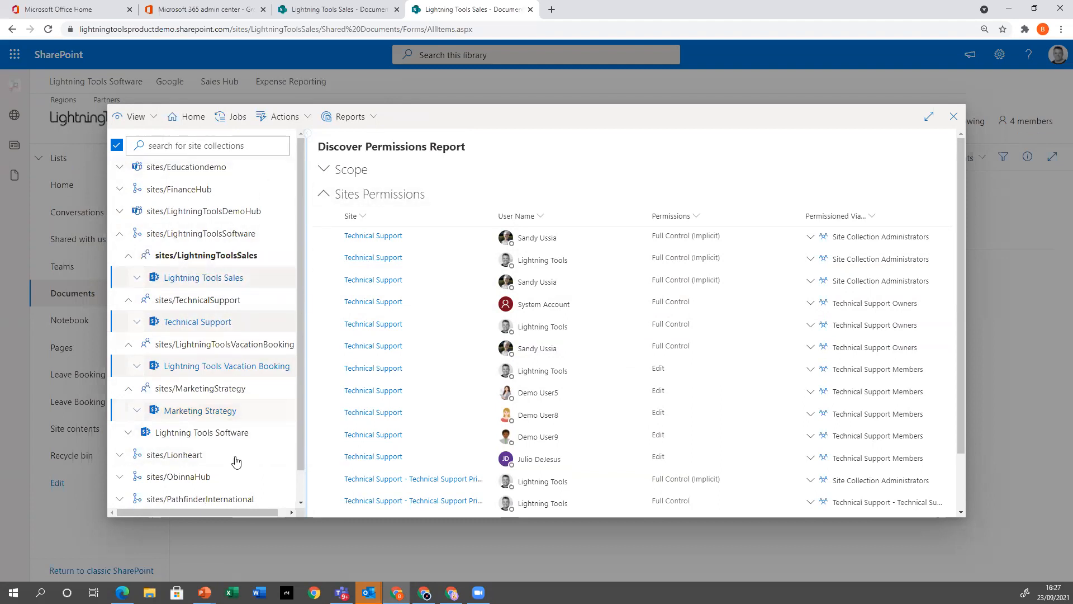
Start a Grant Permissions operation on the selected hub sites with Demo User12 as the account receiving permissions
{"action": "left_click", "coordinate": [283, 116]}
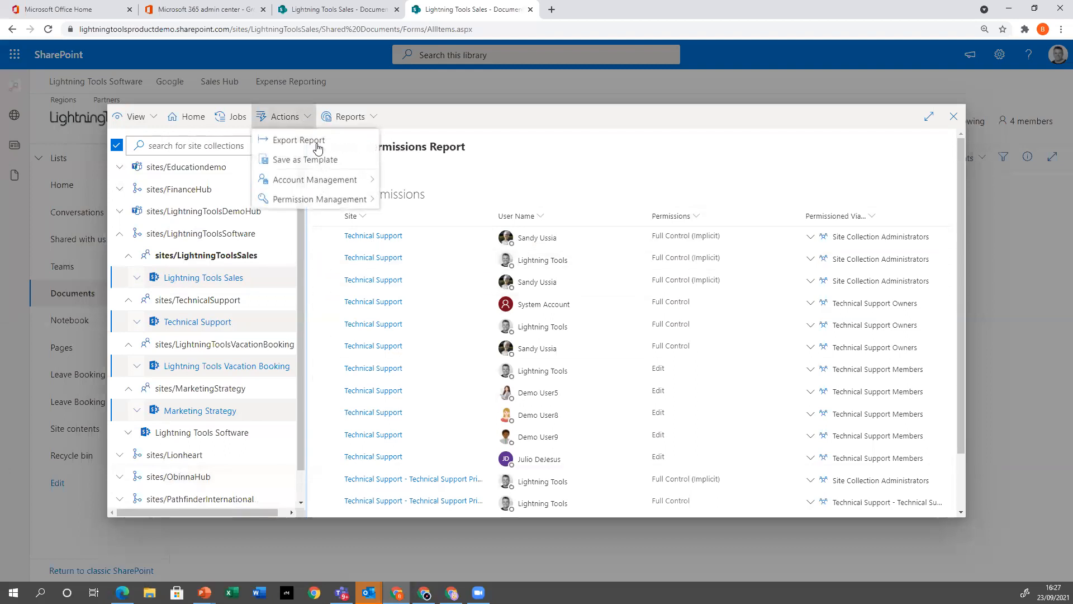
{"action": "mouse_move", "coordinate": [313, 187]}
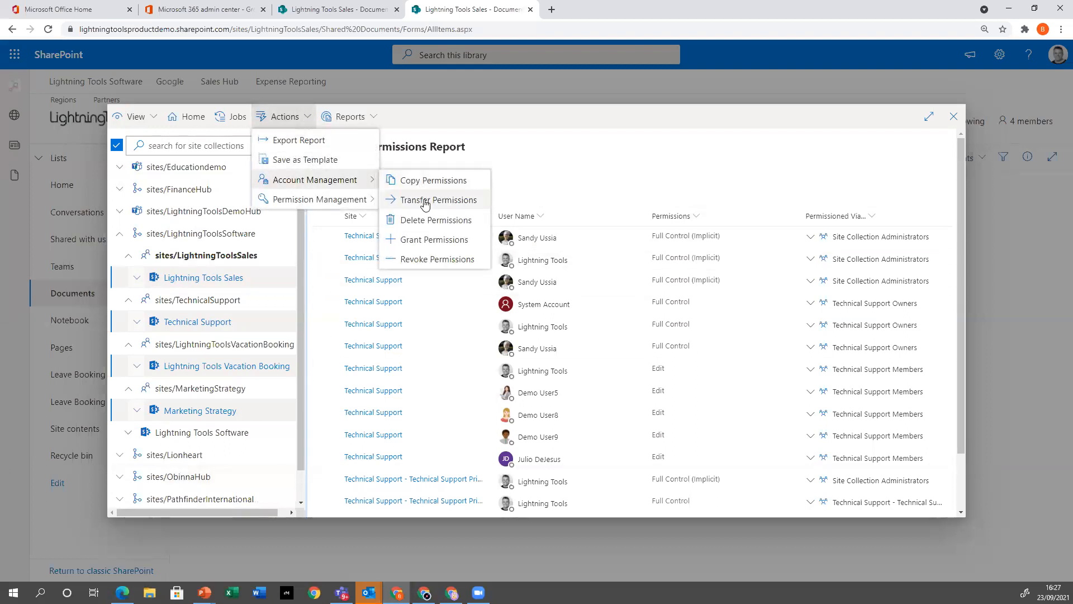
{"action": "left_click", "coordinate": [428, 241]}
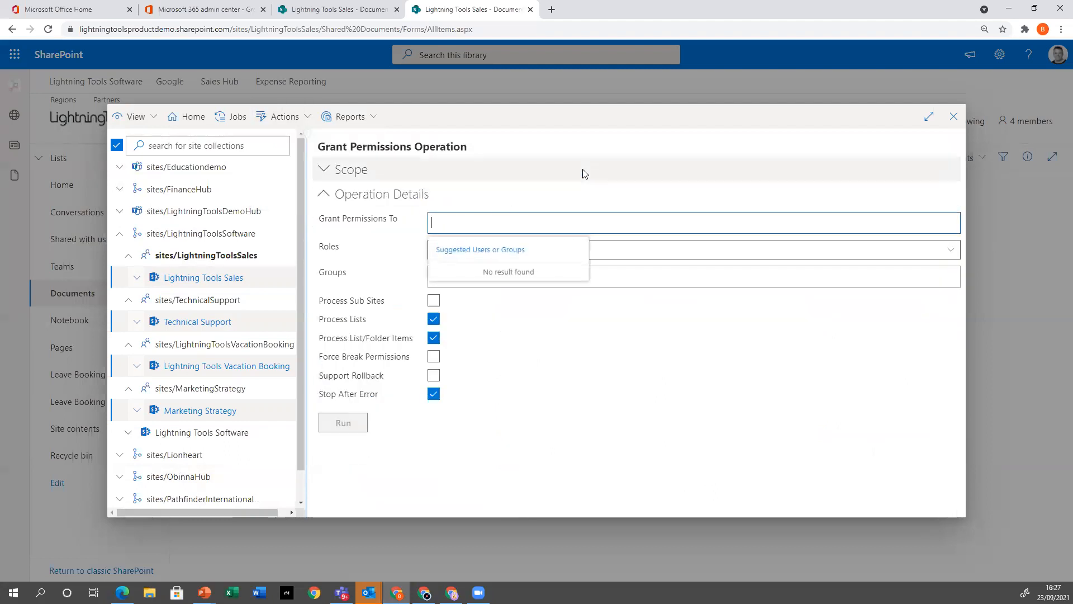
{"action": "type", "text": "demo"}
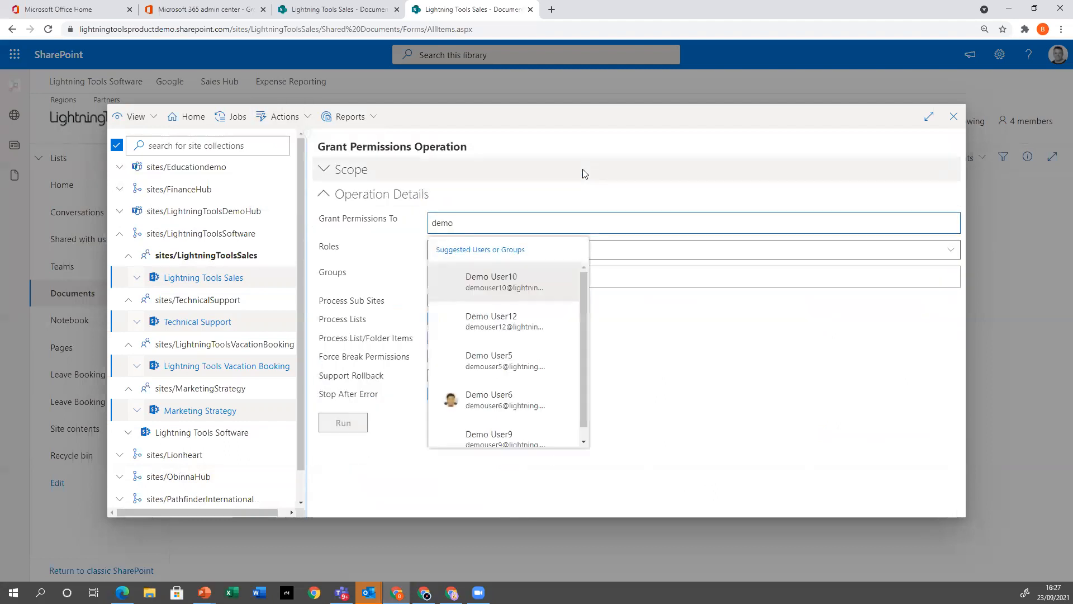
{"action": "left_click", "coordinate": [510, 322]}
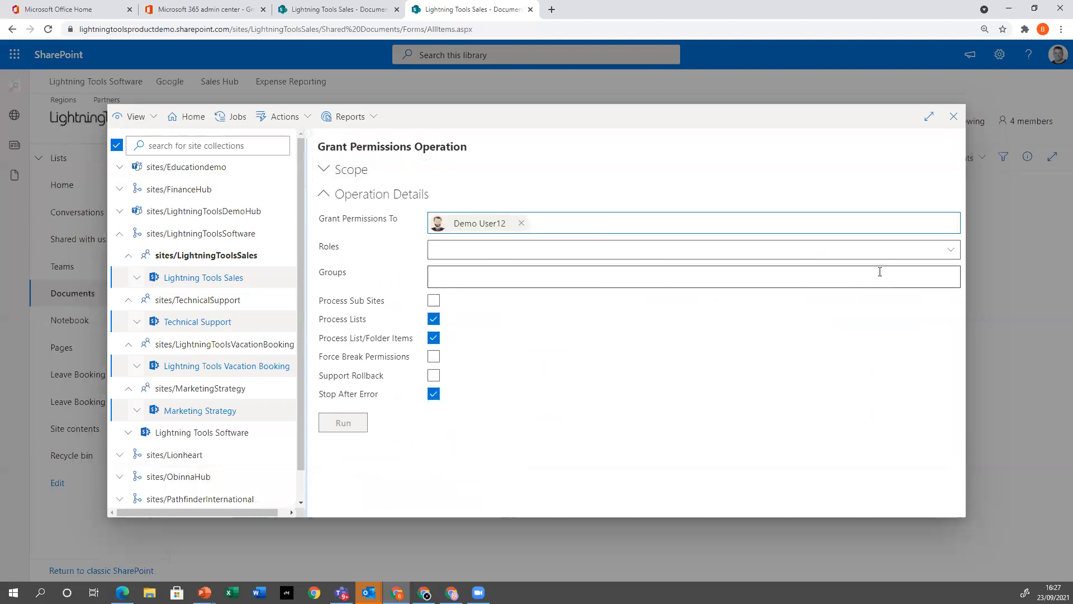
Assign the Edit role, run the Grant Permissions operation, and review its action log
{"action": "left_click", "coordinate": [951, 249]}
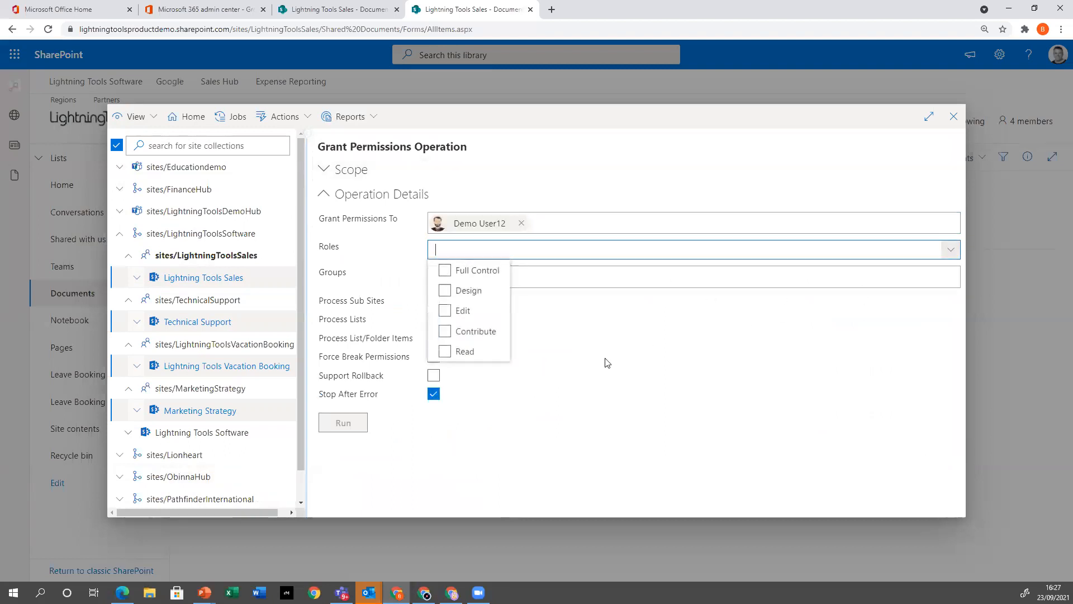
{"action": "left_click", "coordinate": [456, 311]}
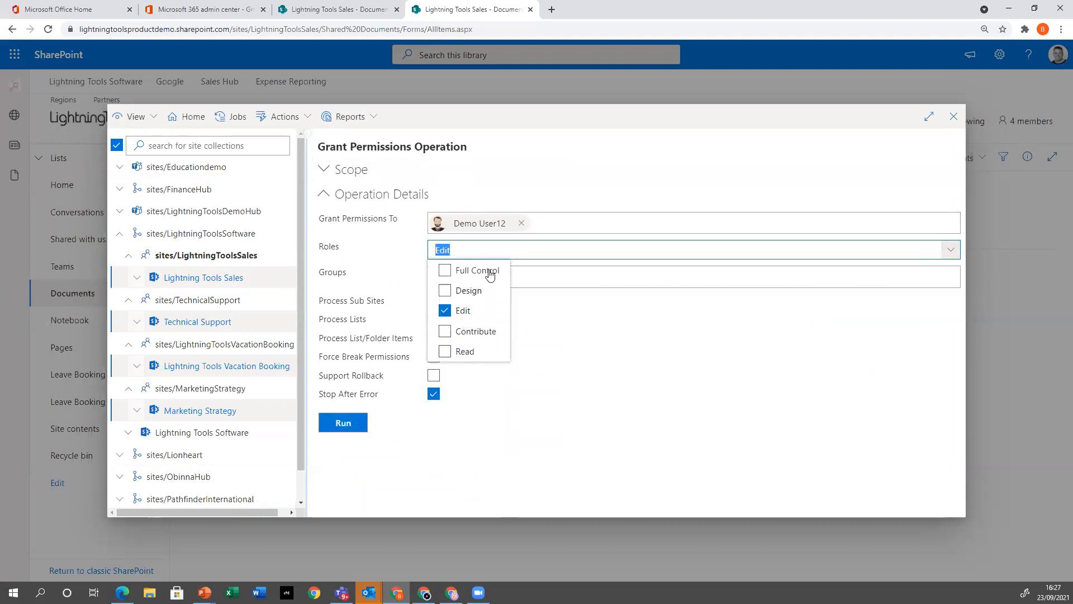
{"action": "left_click", "coordinate": [571, 434]}
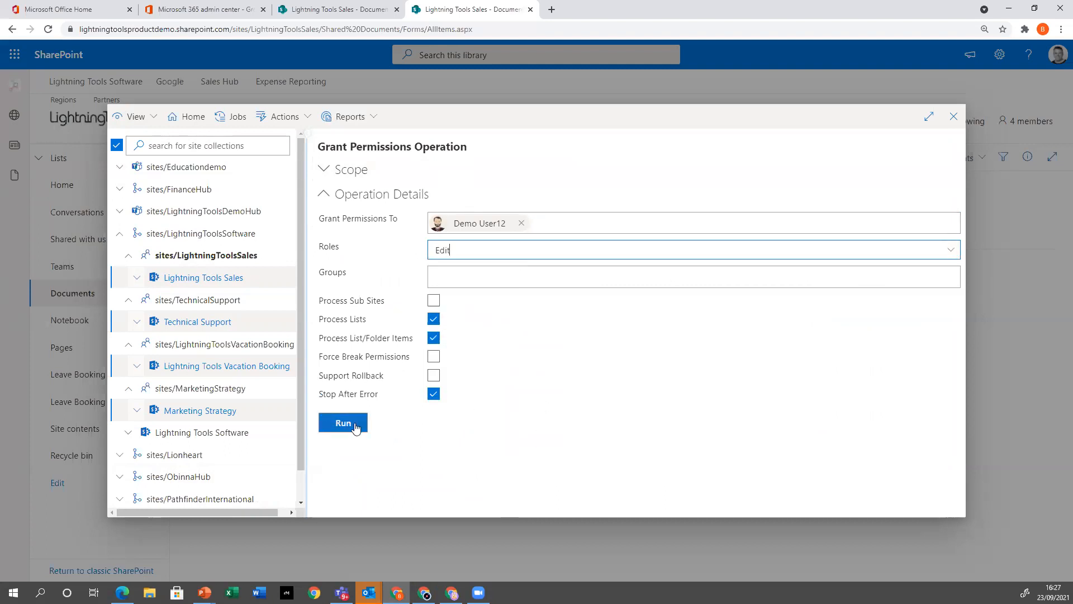
{"action": "left_click", "coordinate": [331, 425]}
{"action": "scroll", "coordinate": [582, 356], "scroll_direction": "down", "scroll_amount": 3}
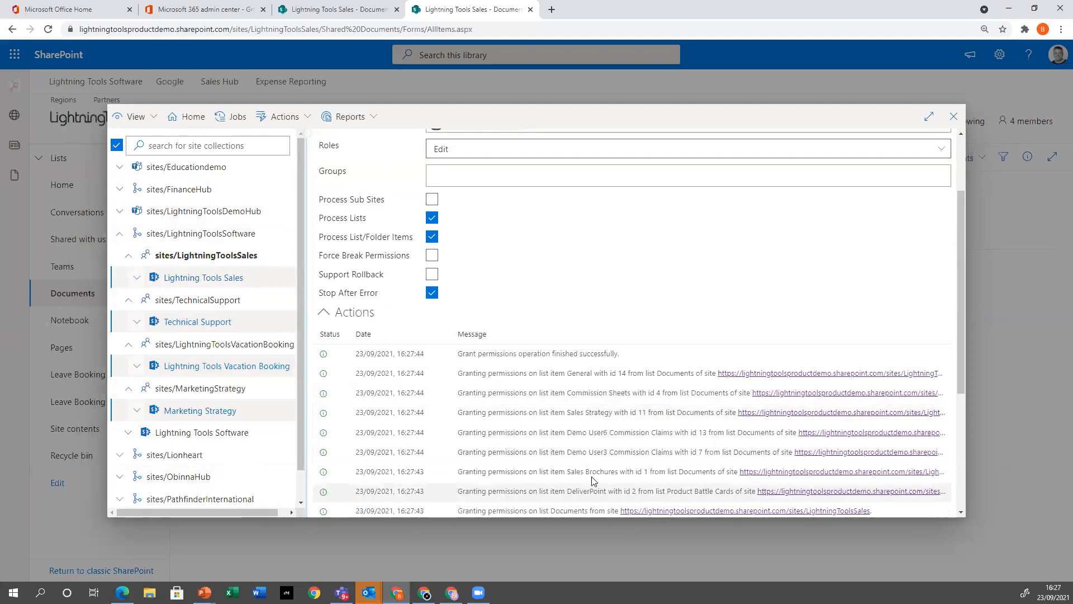
{"action": "scroll", "coordinate": [475, 442], "scroll_direction": "up", "scroll_amount": 3}
{"action": "scroll", "coordinate": [590, 463], "scroll_direction": "down", "scroll_amount": 10}
{"action": "scroll", "coordinate": [513, 451], "scroll_direction": "up", "scroll_amount": 5}
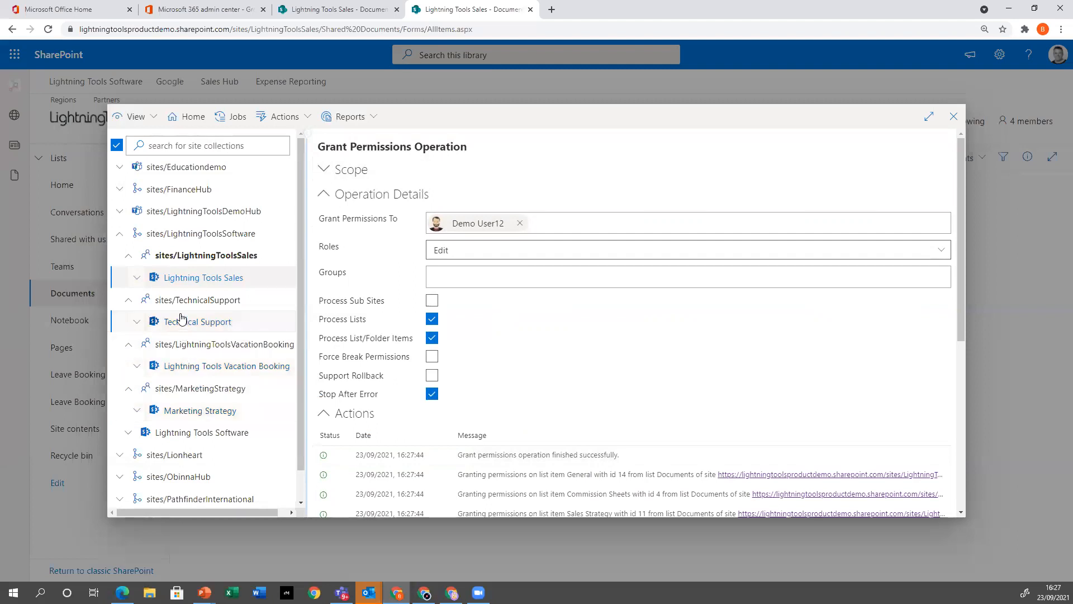
Switch the tree to Accounts View, search the users for "demo", and select Demo User10
{"action": "left_click", "coordinate": [136, 116]}
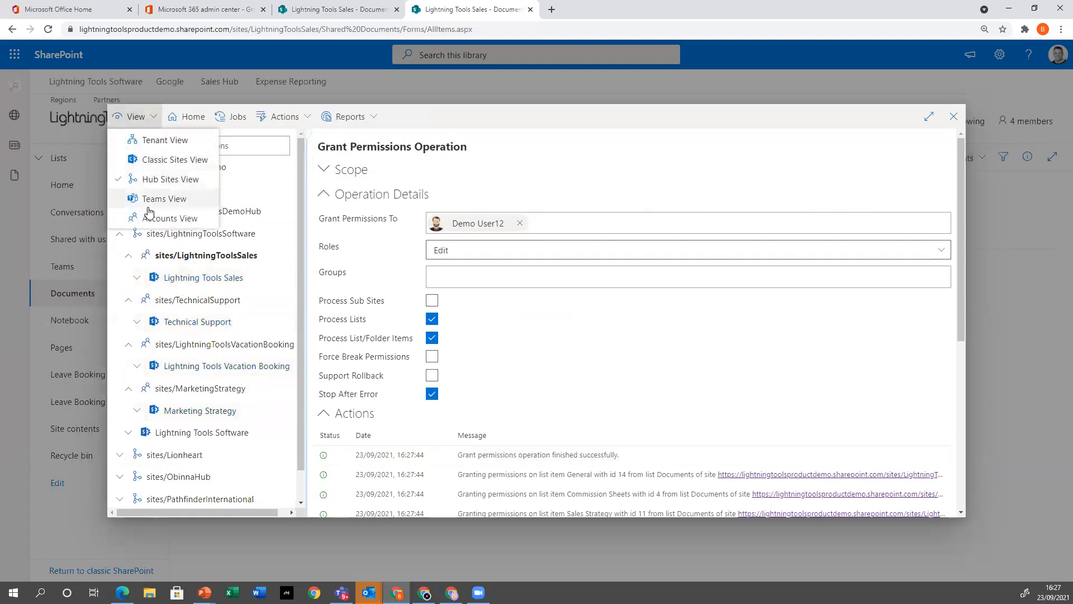
{"action": "left_click", "coordinate": [165, 218]}
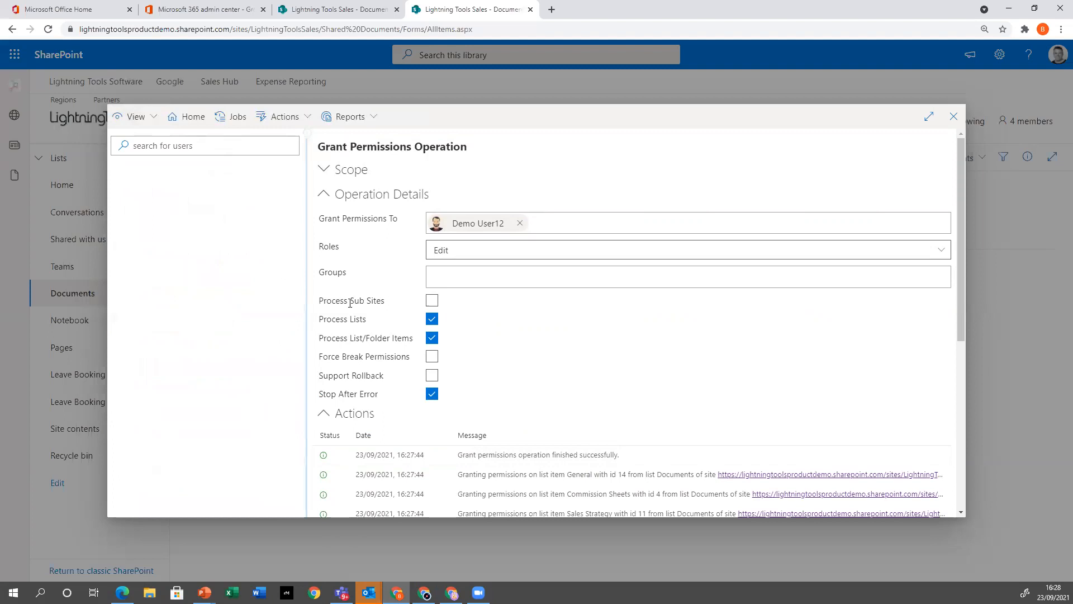
{"action": "left_click", "coordinate": [268, 149]}
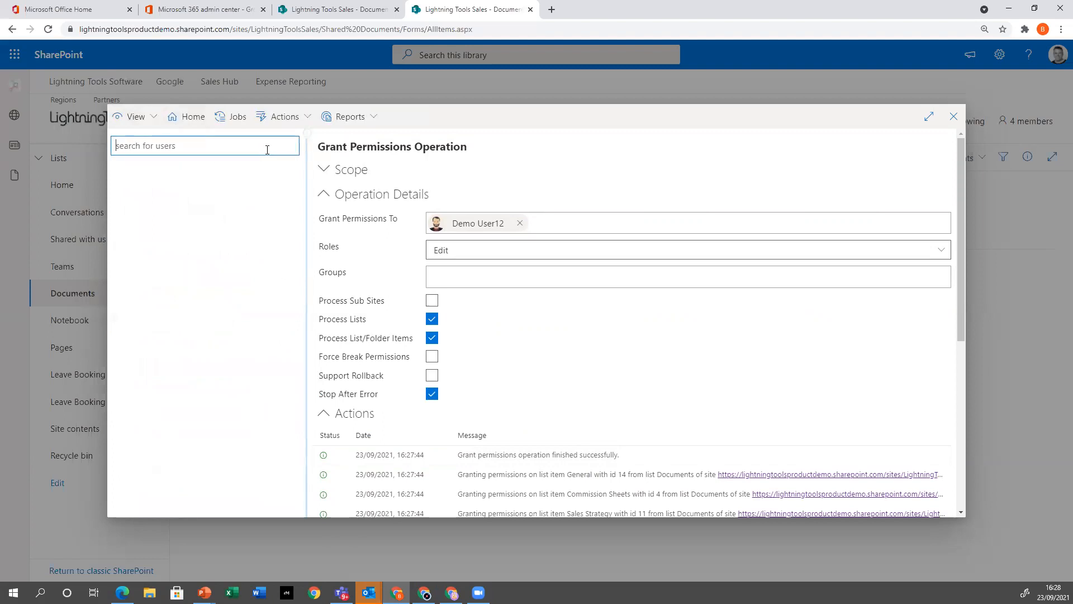
{"action": "type", "text": "demo"}
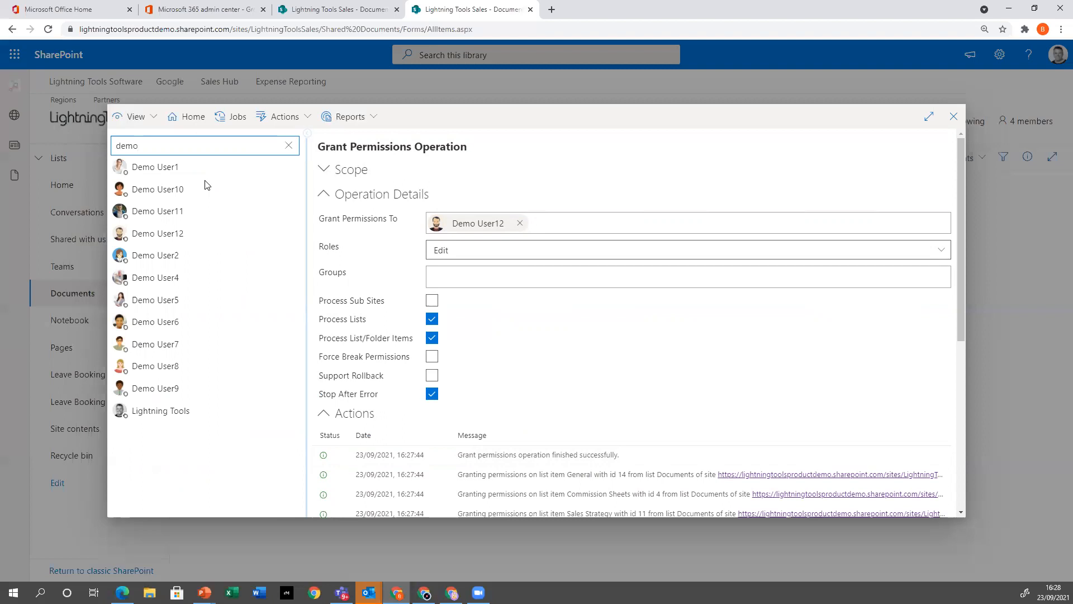
{"action": "left_click", "coordinate": [183, 194]}
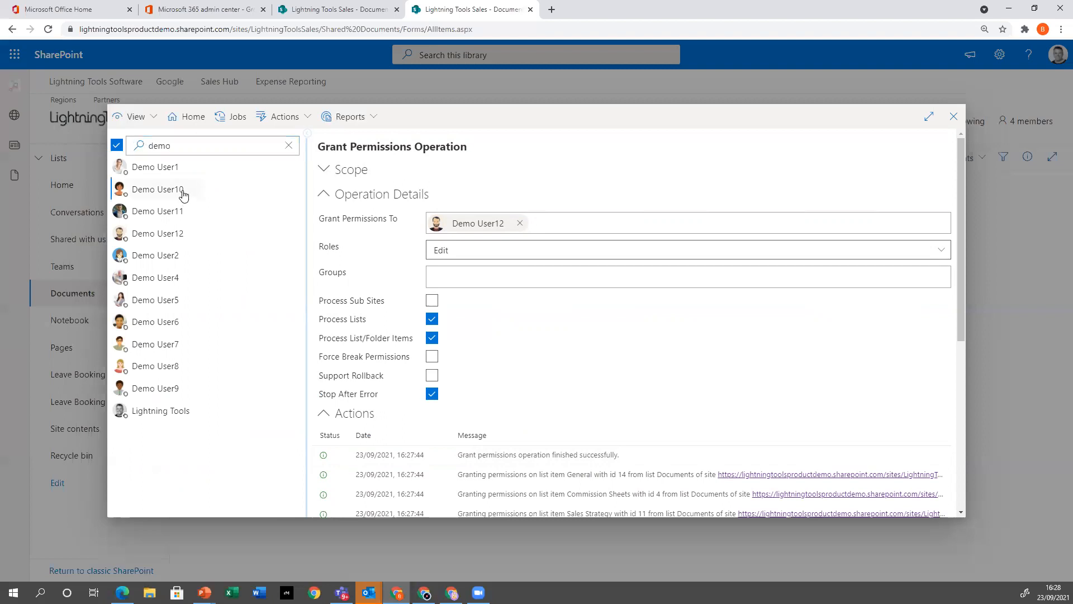
Run the Unique Permissions report for Demo User10 and look through its site, list and item permissions
{"action": "left_click", "coordinate": [368, 120]}
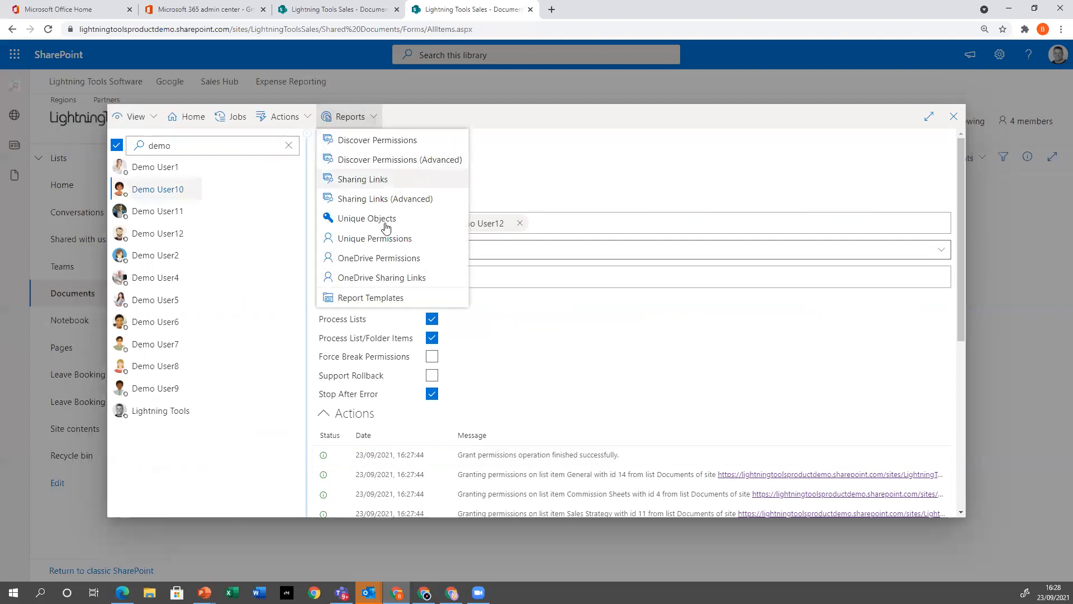
{"action": "left_click", "coordinate": [389, 239]}
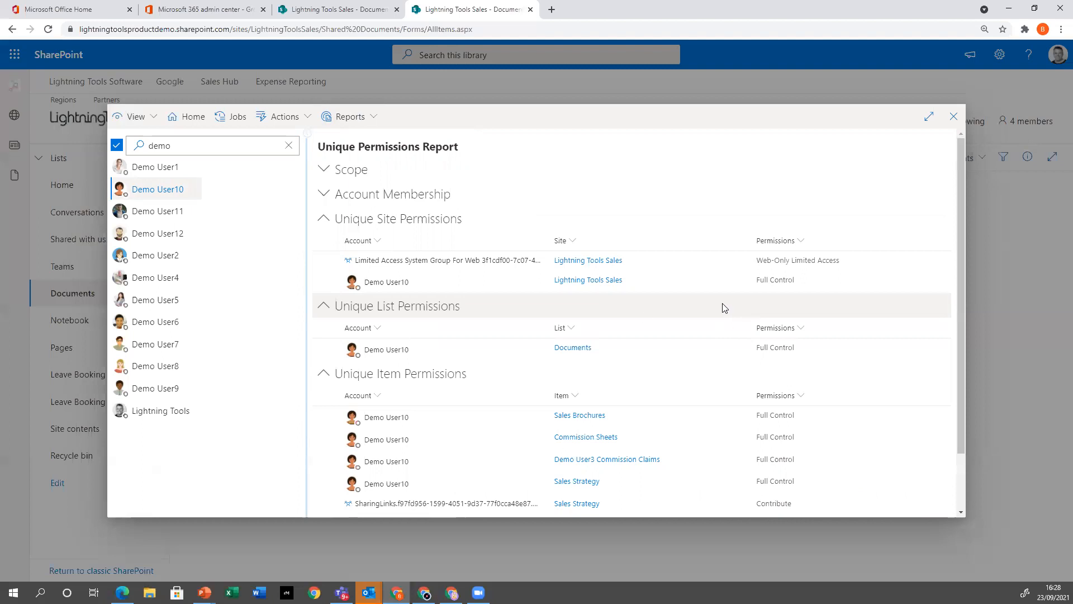
{"action": "scroll", "coordinate": [582, 370], "scroll_direction": "down", "scroll_amount": 1}
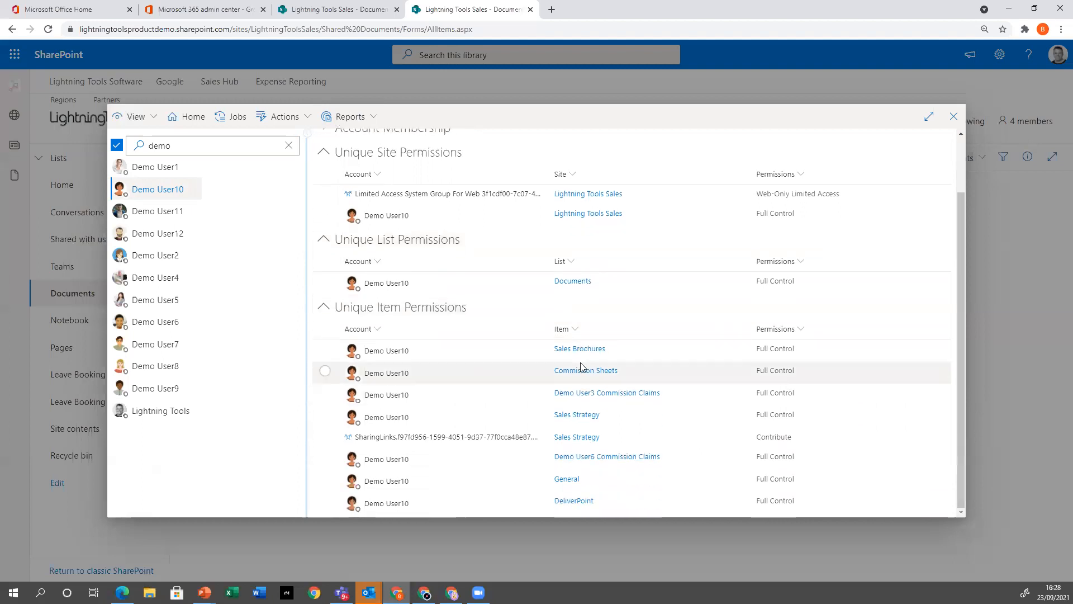
{"action": "scroll", "coordinate": [584, 369], "scroll_direction": "up", "scroll_amount": 1}
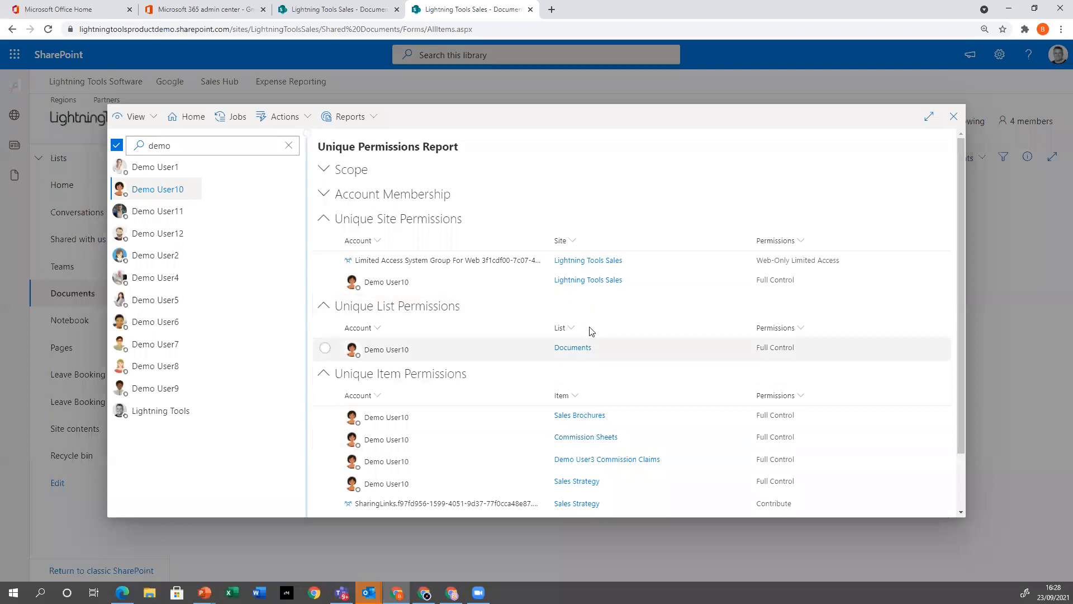
Expand the report's Account Membership section and examine Demo User10's groups alongside the unique permissions
{"action": "left_click", "coordinate": [325, 194]}
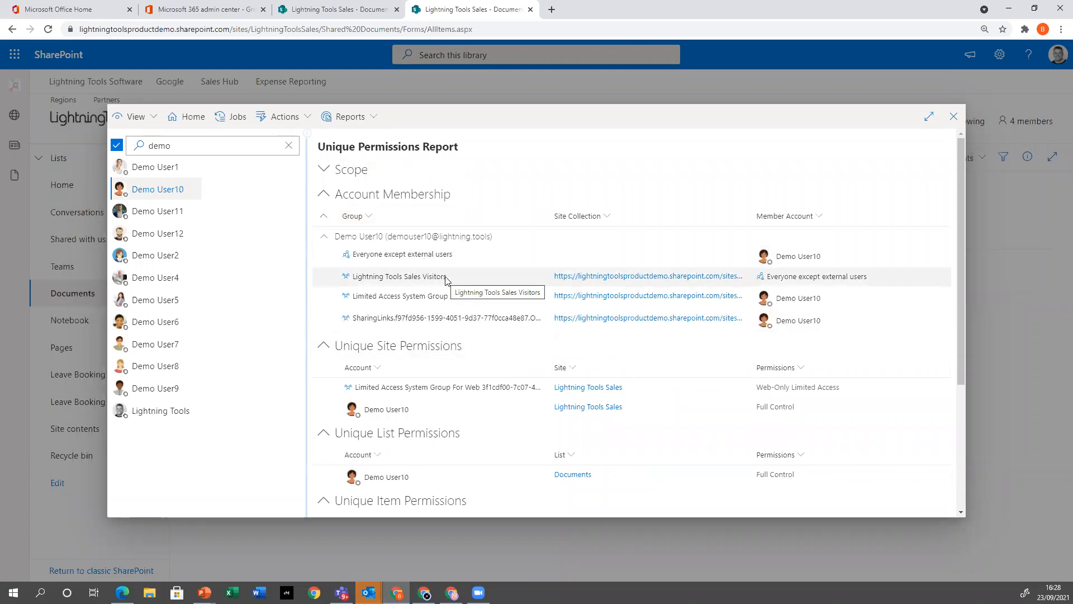
{"action": "scroll", "coordinate": [445, 280], "scroll_direction": "down", "scroll_amount": 2}
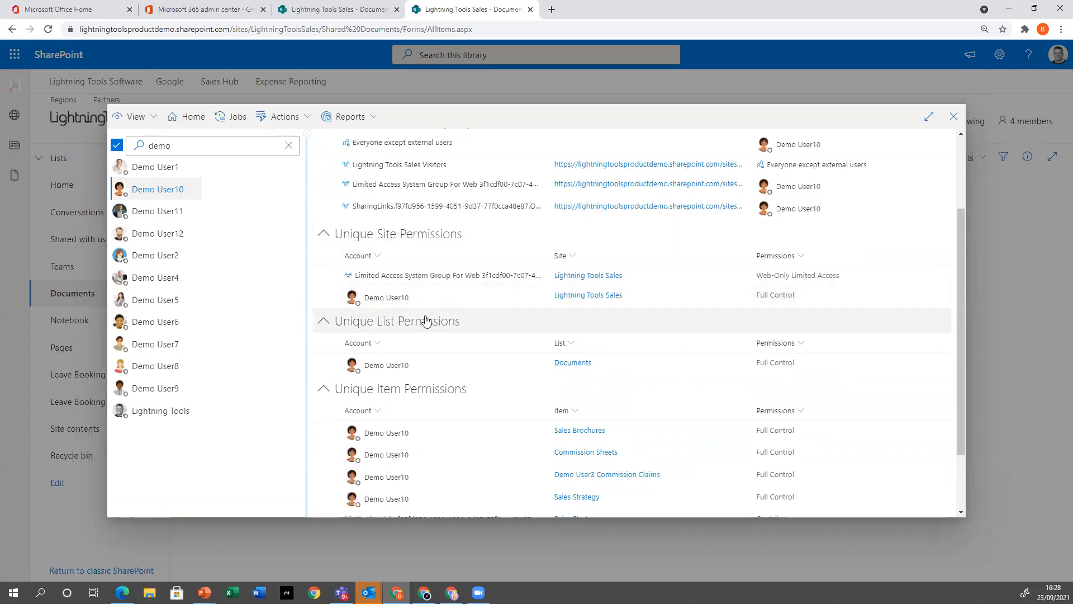
{"action": "scroll", "coordinate": [414, 458], "scroll_direction": "down", "scroll_amount": 1}
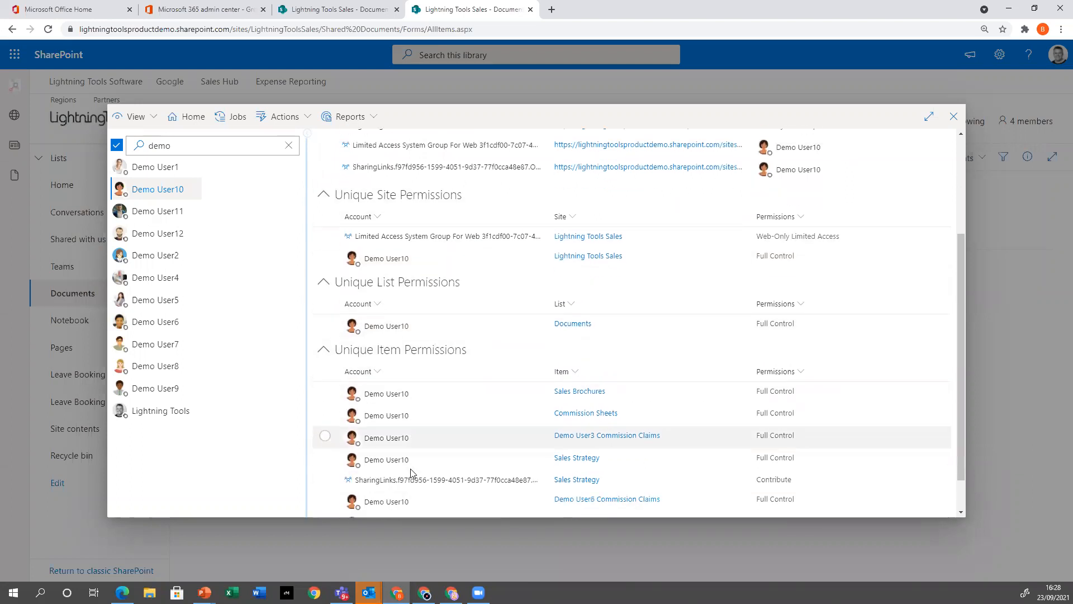
{"action": "scroll", "coordinate": [411, 473], "scroll_direction": "down", "scroll_amount": 1}
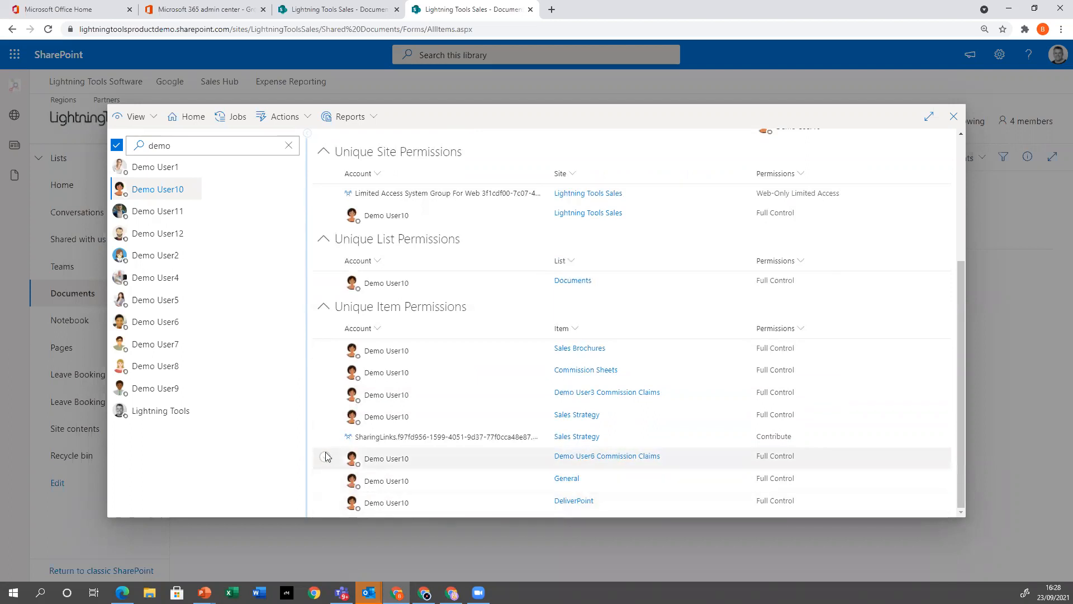
Review the account management actions offered for Demo User10's Commission Sheets permission, then deselect that entry
{"action": "left_click", "coordinate": [390, 370]}
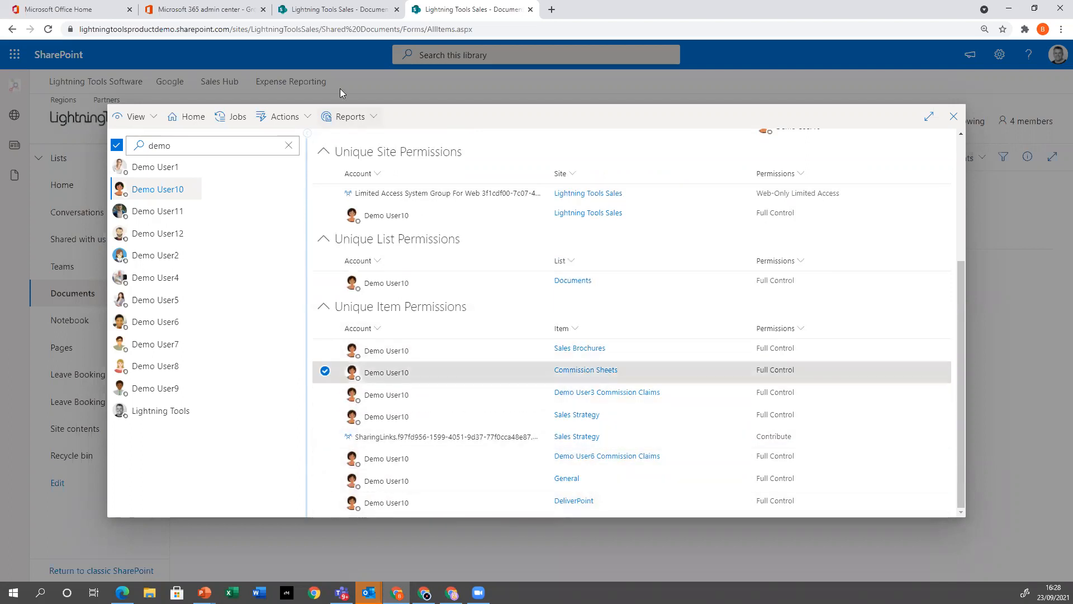
{"action": "left_click", "coordinate": [286, 116]}
{"action": "mouse_move", "coordinate": [314, 179]}
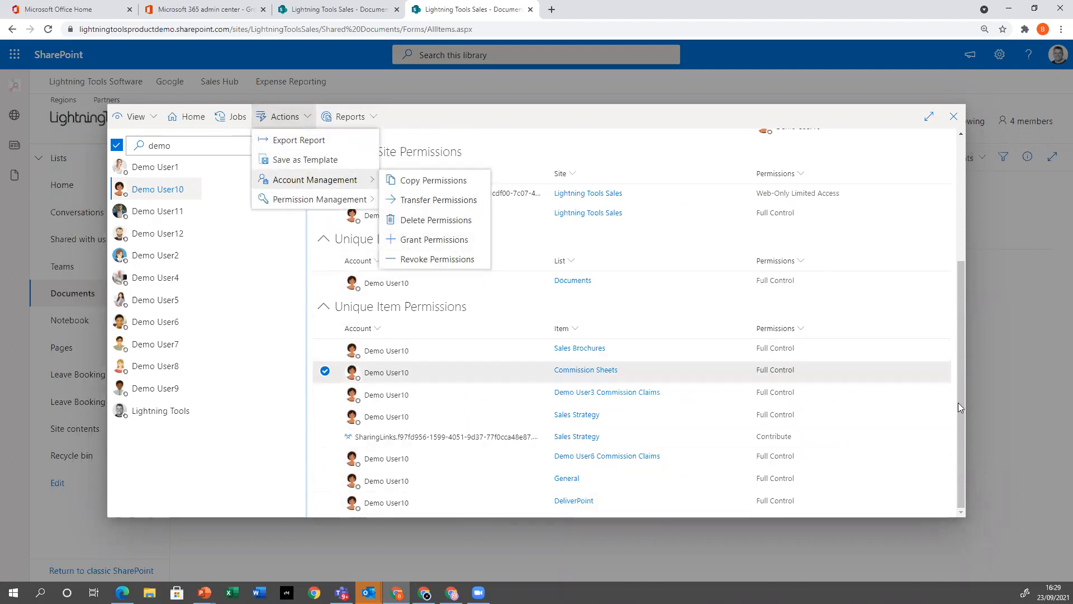
{"action": "left_click", "coordinate": [326, 373]}
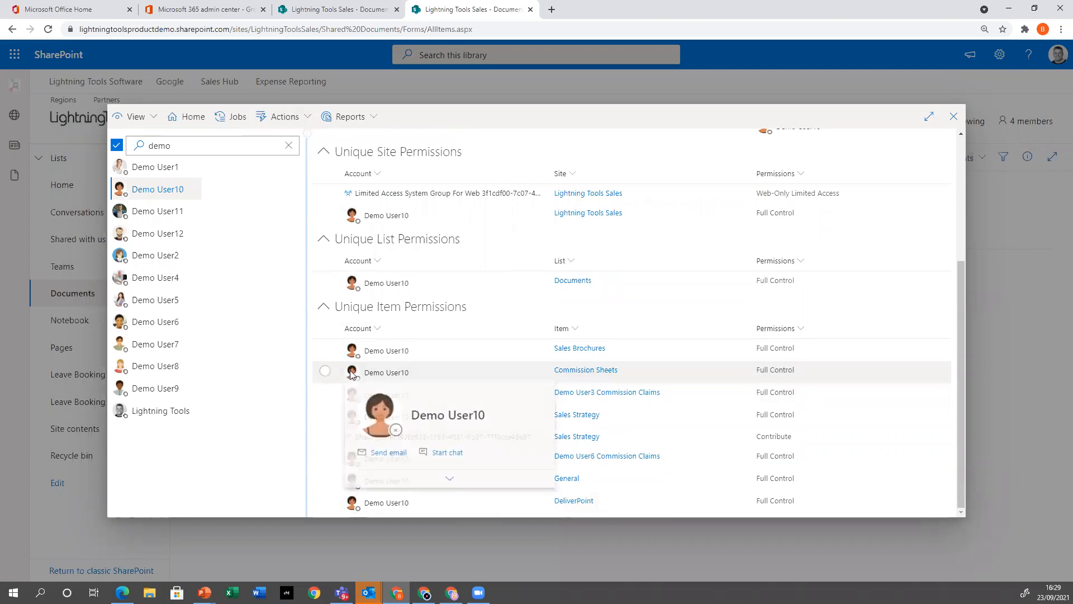
{"action": "scroll", "coordinate": [799, 478], "scroll_direction": "up", "scroll_amount": 2}
{"action": "scroll", "coordinate": [799, 479], "scroll_direction": "up", "scroll_amount": 3}
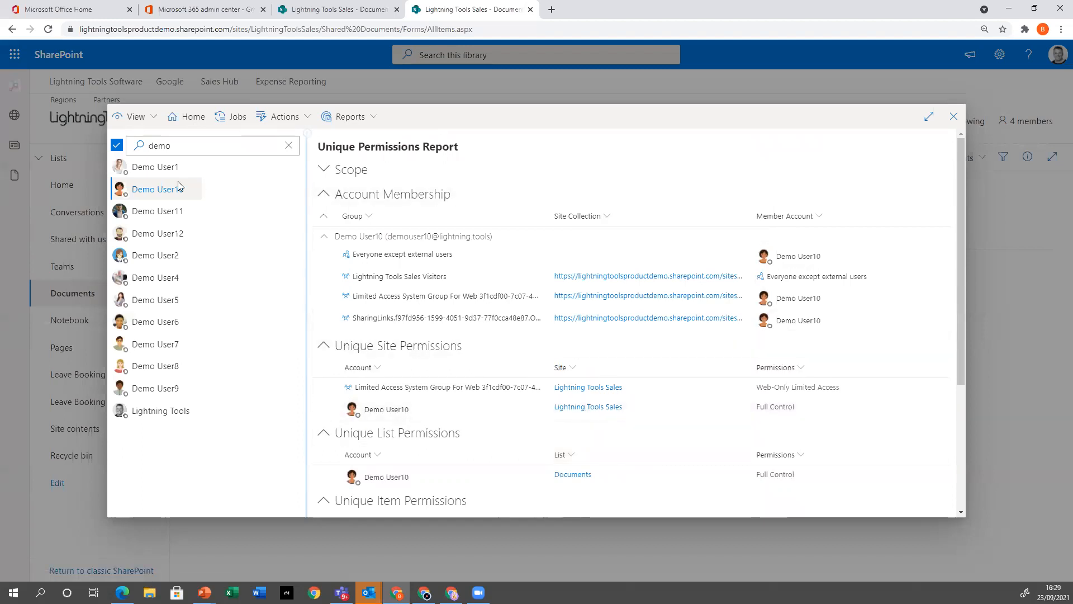
Switch the tree back to site collections, select sites/LightningToolsSales, and run the Discover Permissions report on it
{"action": "left_click", "coordinate": [135, 116]}
{"action": "left_click", "coordinate": [151, 140]}
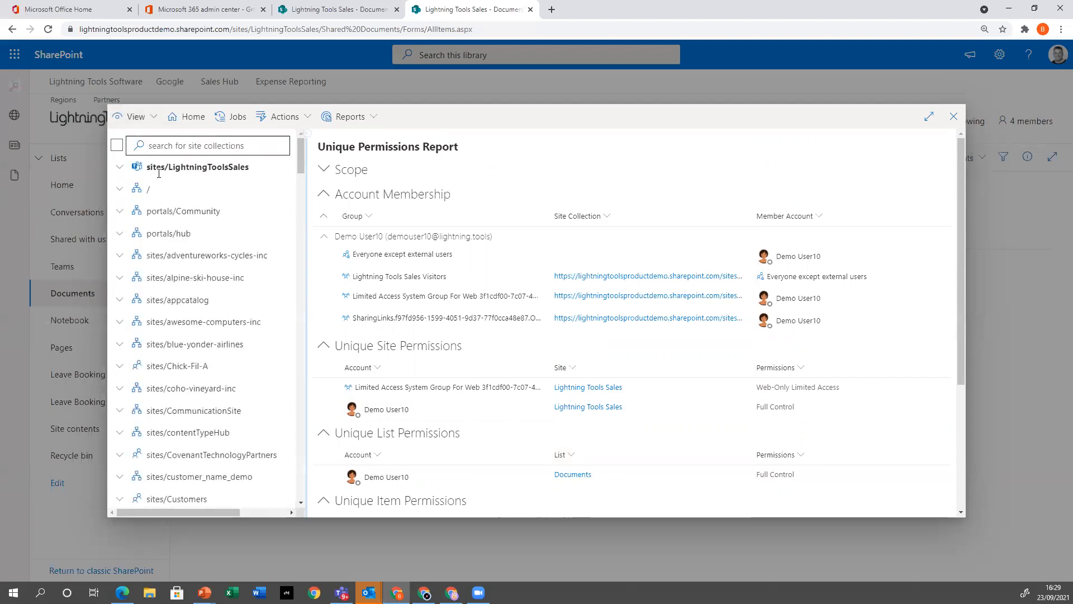
{"action": "left_click", "coordinate": [200, 169]}
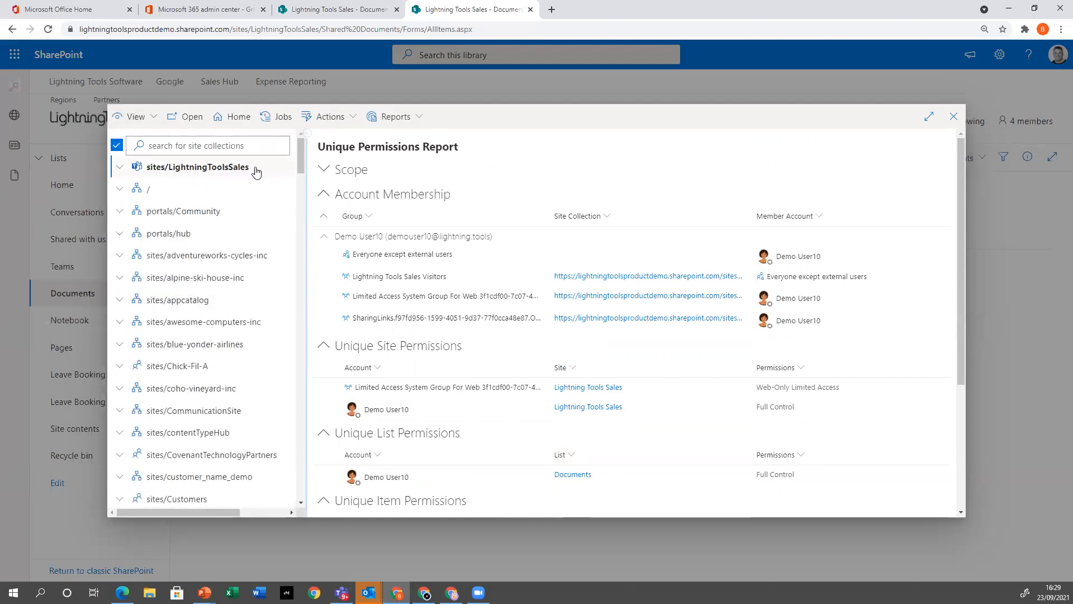
{"action": "left_click", "coordinate": [421, 119]}
{"action": "left_click", "coordinate": [423, 141]}
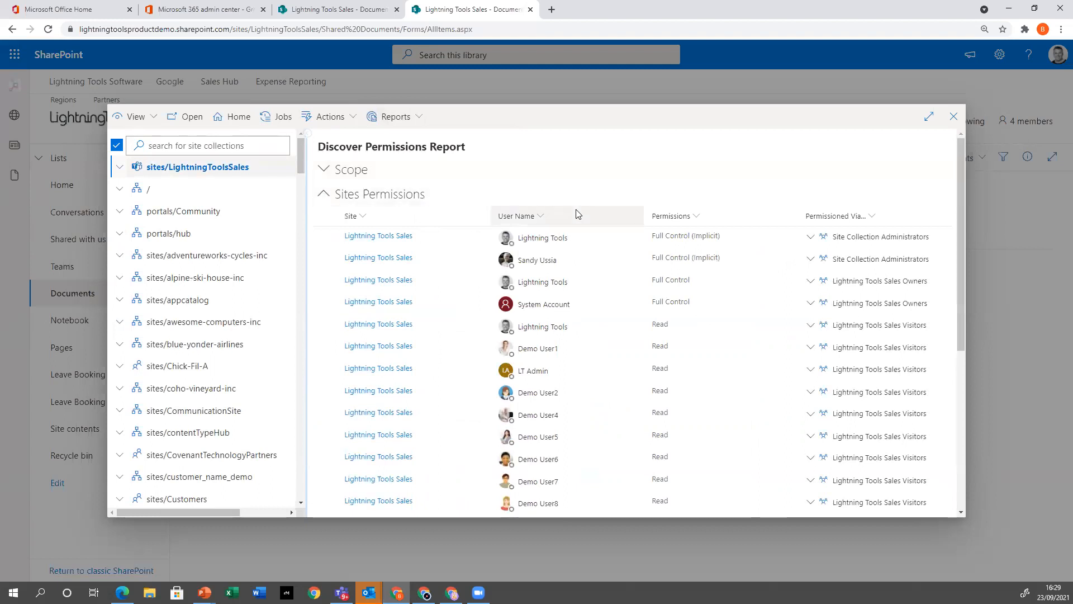
Filter the report's site permissions to the user display name Demo User4
{"action": "left_click", "coordinate": [539, 217]}
{"action": "left_click", "coordinate": [517, 276]}
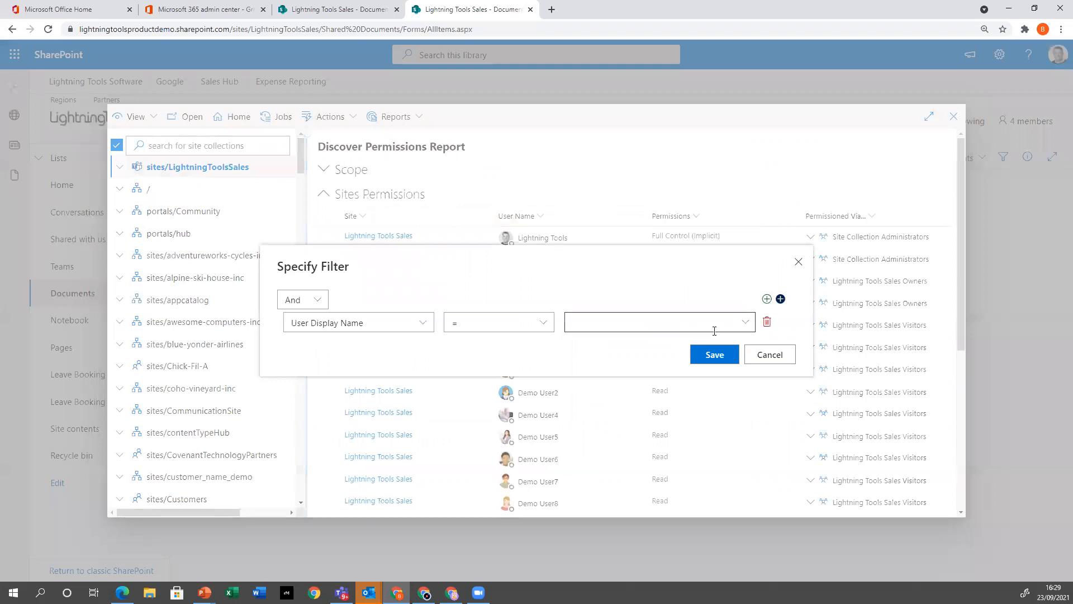
{"action": "left_click", "coordinate": [746, 323]}
{"action": "left_click", "coordinate": [627, 386]}
{"action": "left_click", "coordinate": [747, 324]}
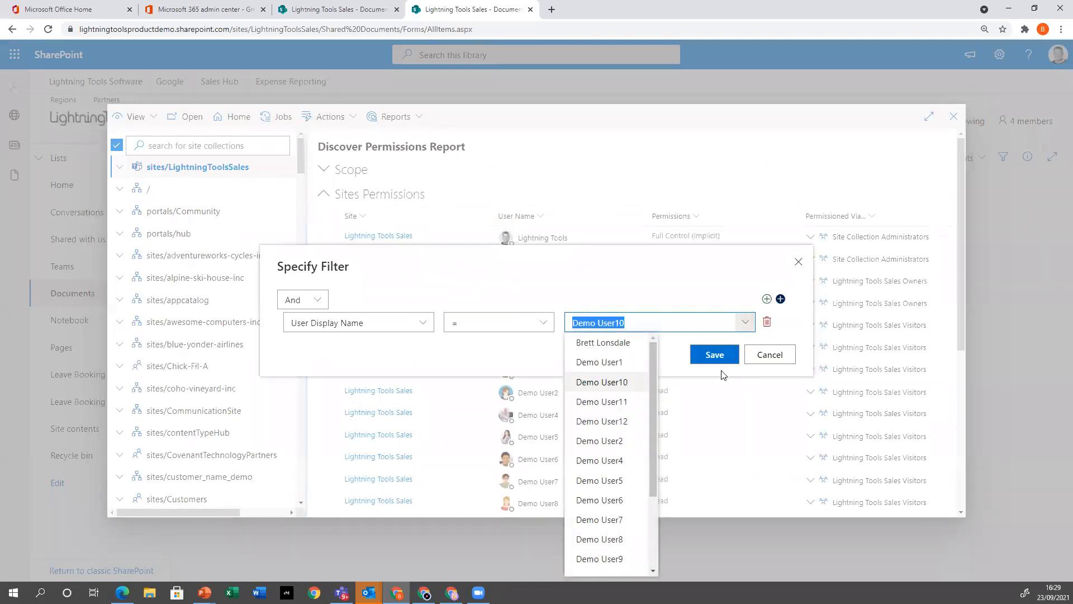
{"action": "left_click", "coordinate": [627, 459]}
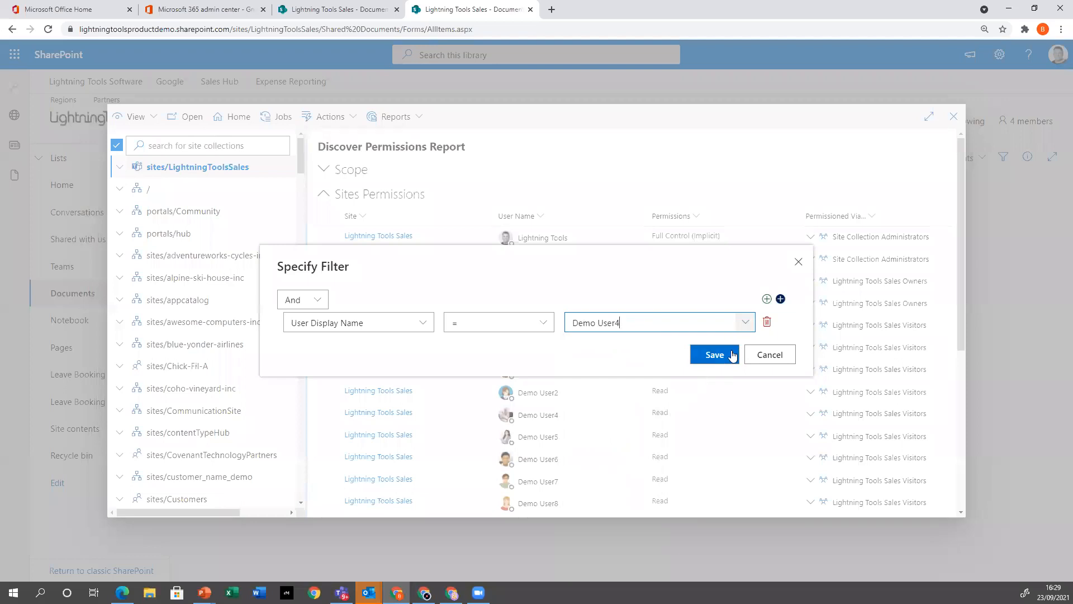
{"action": "left_click", "coordinate": [728, 355]}
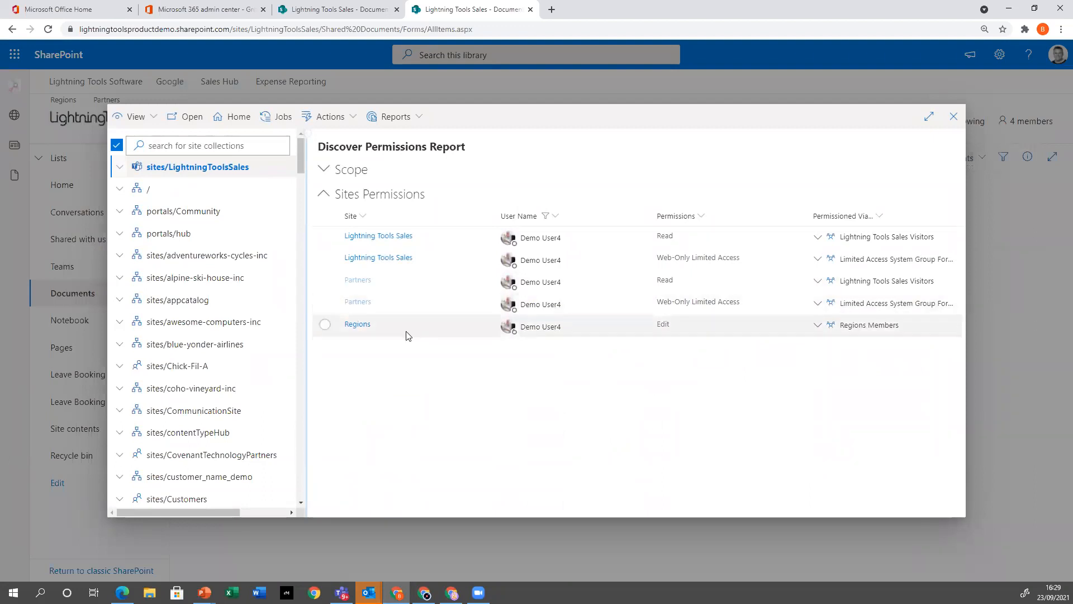
Change the report's user name filter to Demo User10 and review that account's site permissions
{"action": "left_click", "coordinate": [562, 218]}
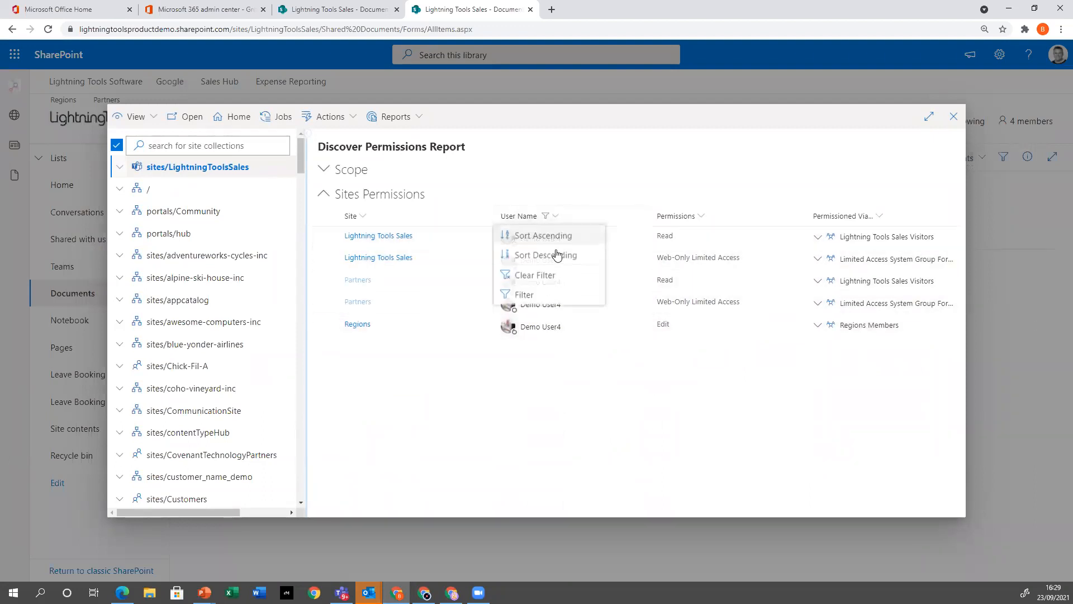
{"action": "left_click", "coordinate": [561, 301]}
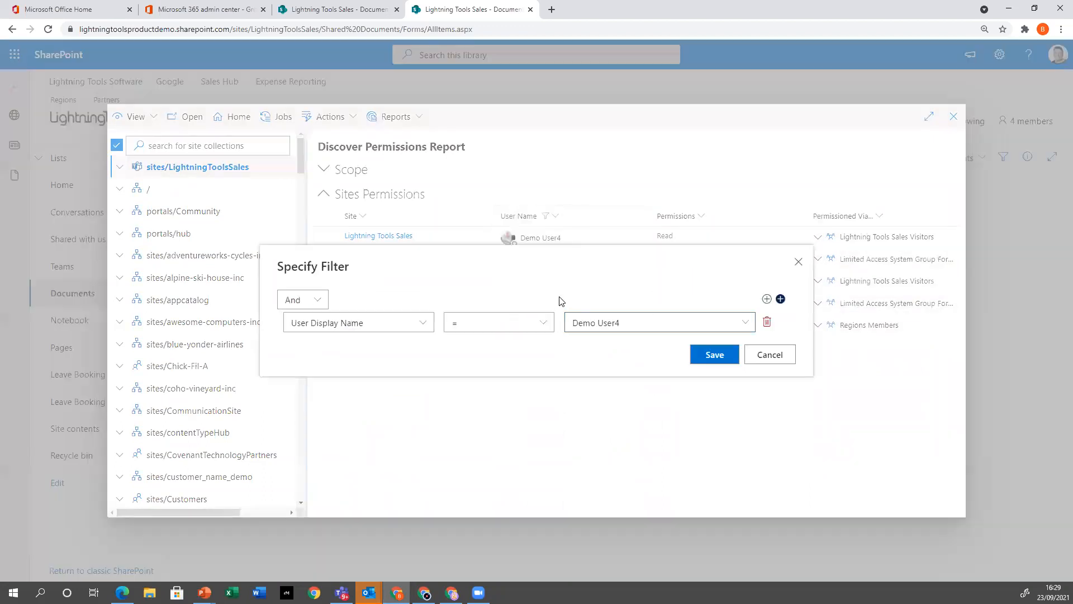
{"action": "left_click", "coordinate": [738, 324]}
{"action": "left_click", "coordinate": [628, 383]}
{"action": "left_click", "coordinate": [701, 356]}
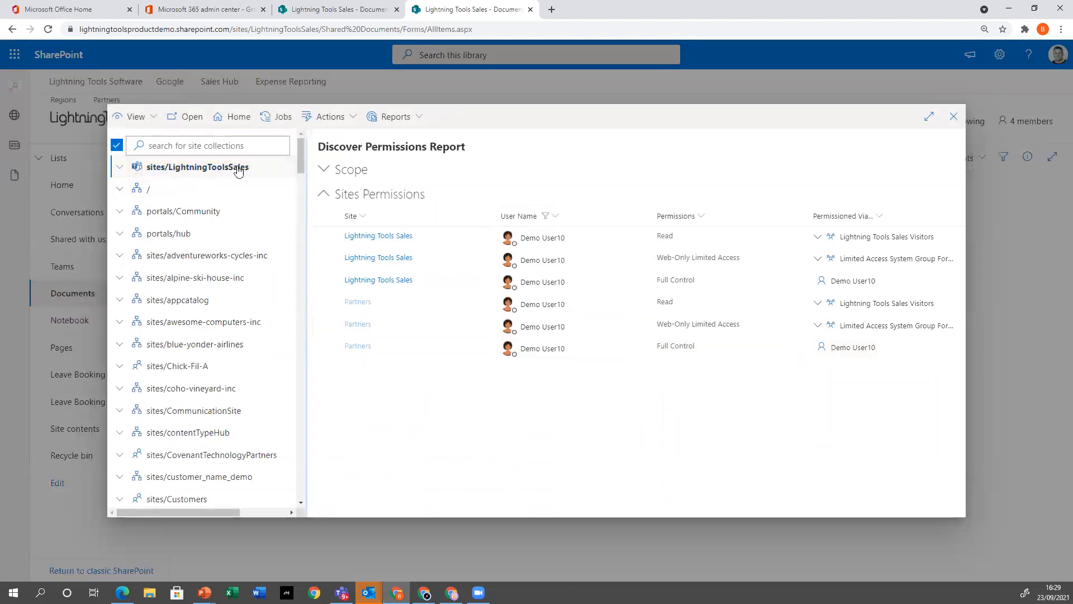
Set up a Transfer Permissions operation on sites/LightningToolsSales from Demo User10 to Demo User4
{"action": "left_click", "coordinate": [336, 118]}
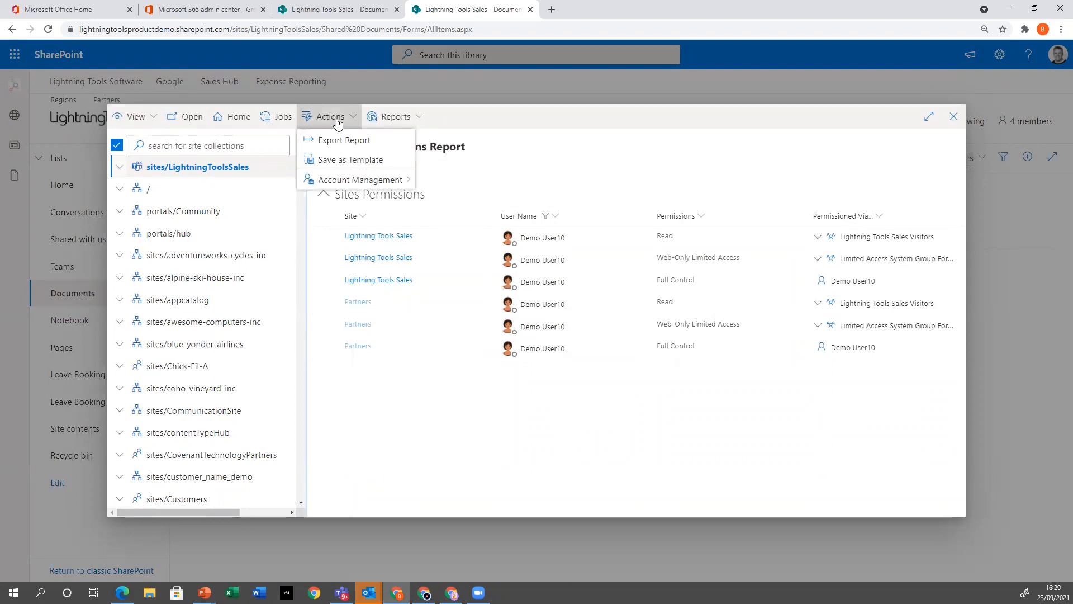
{"action": "mouse_move", "coordinate": [362, 184]}
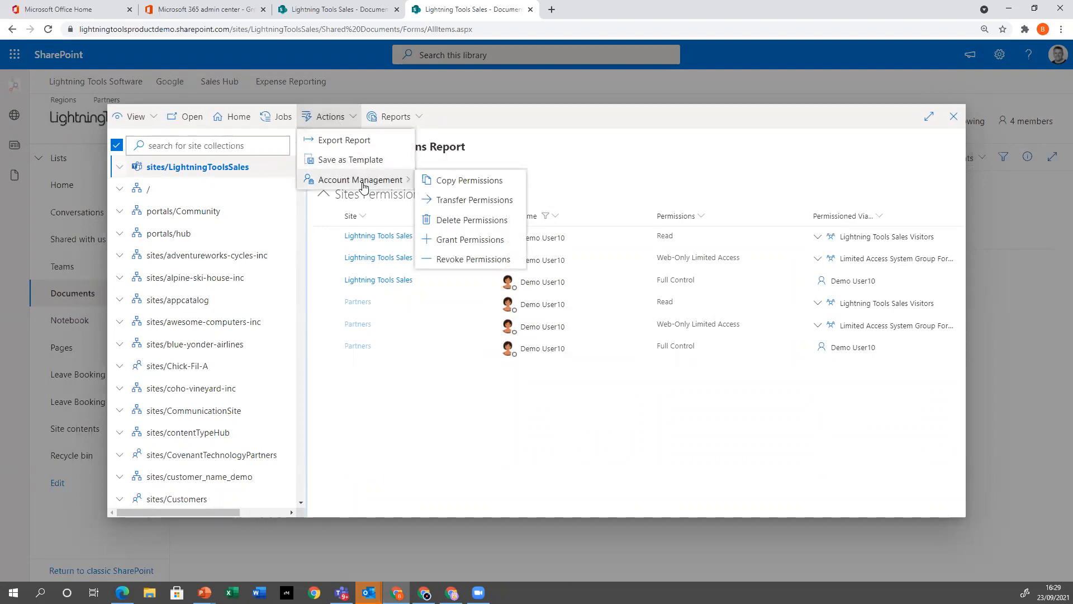
{"action": "left_click", "coordinate": [459, 202]}
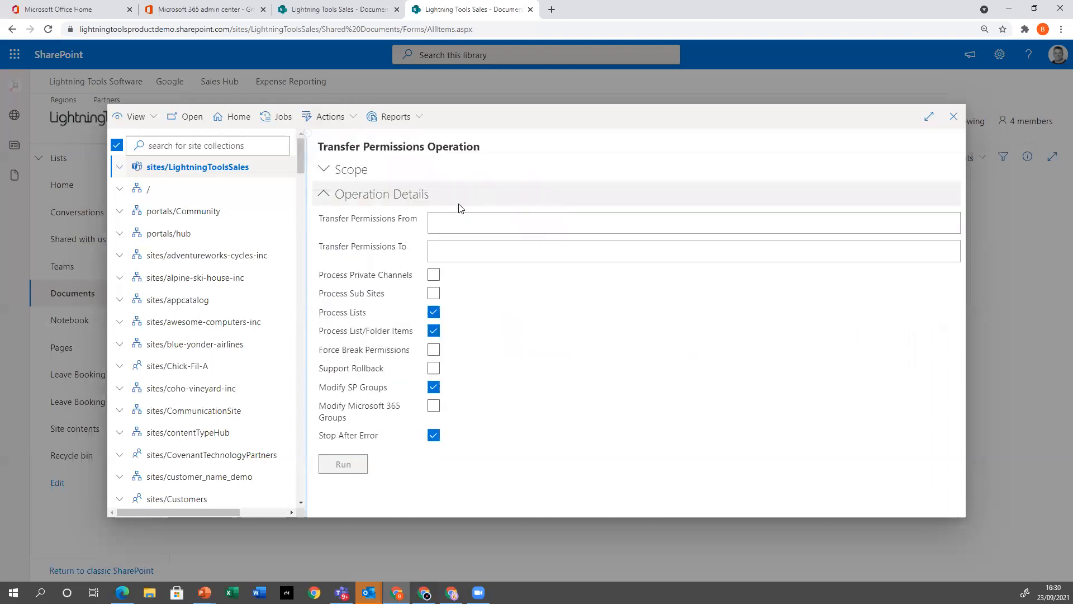
{"action": "left_click", "coordinate": [482, 224]}
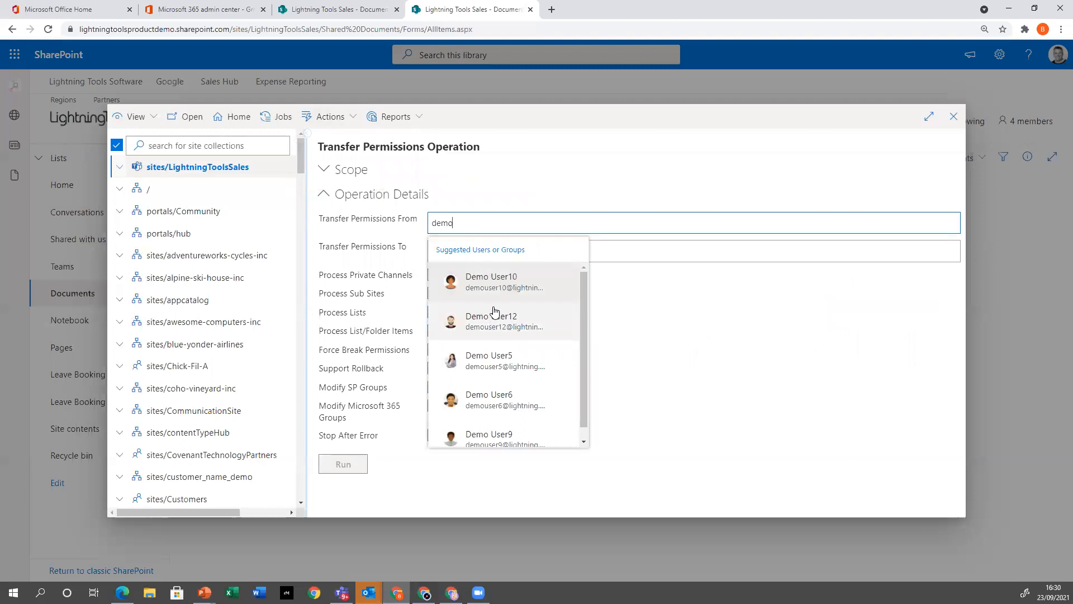
{"action": "left_click", "coordinate": [486, 283]}
{"action": "left_click", "coordinate": [488, 257]}
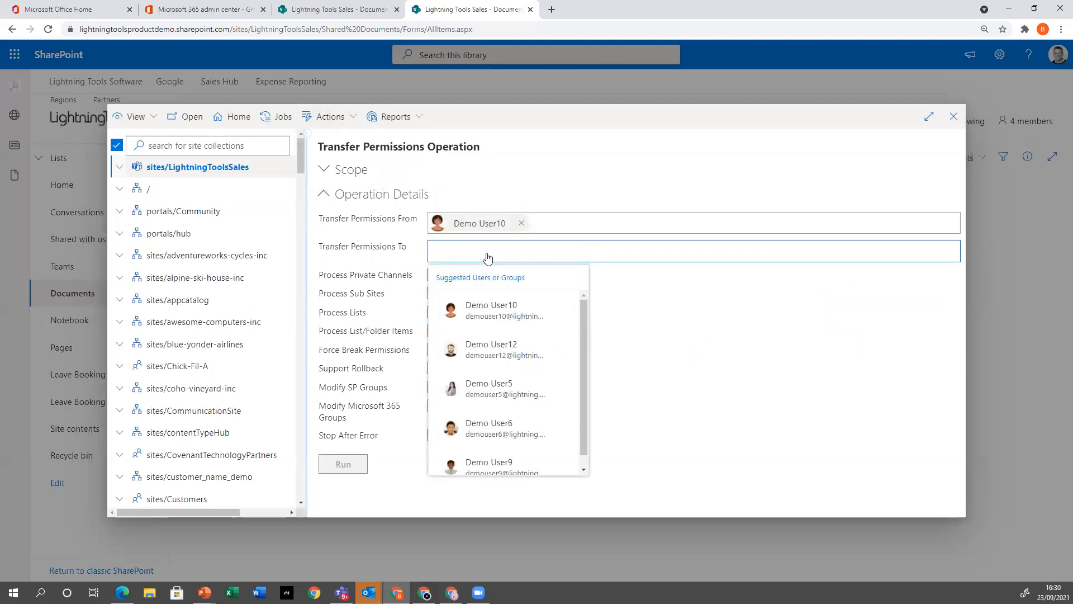
{"action": "type", "text": "demo user4"}
{"action": "left_click", "coordinate": [492, 309]}
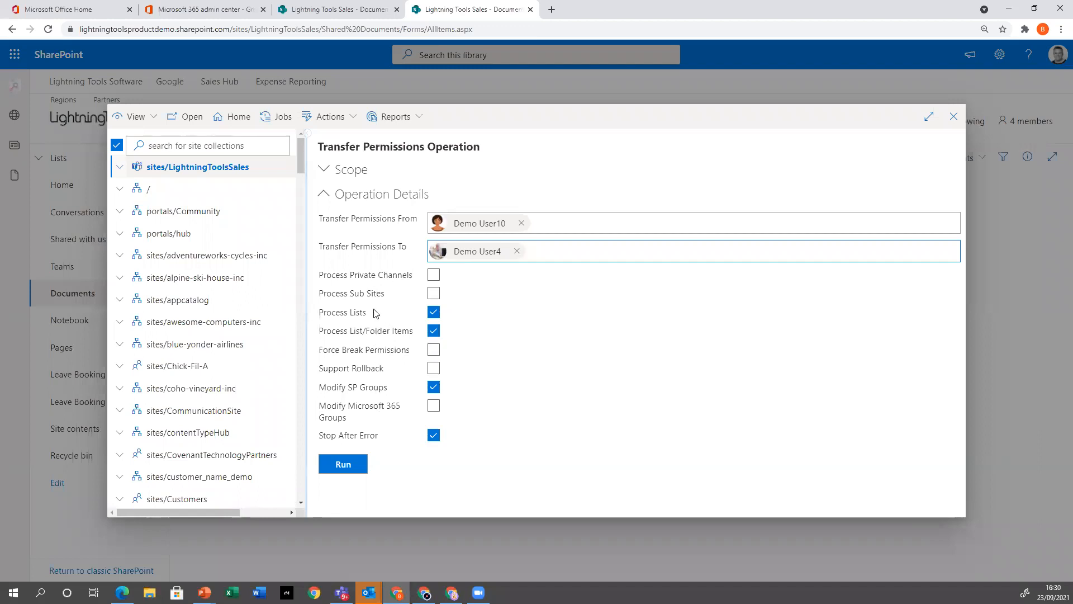
Enable Process Sub Sites, Support Rollback and Modify Microsoft 365 Groups, run the transfer, and review its action log
{"action": "left_click", "coordinate": [434, 293]}
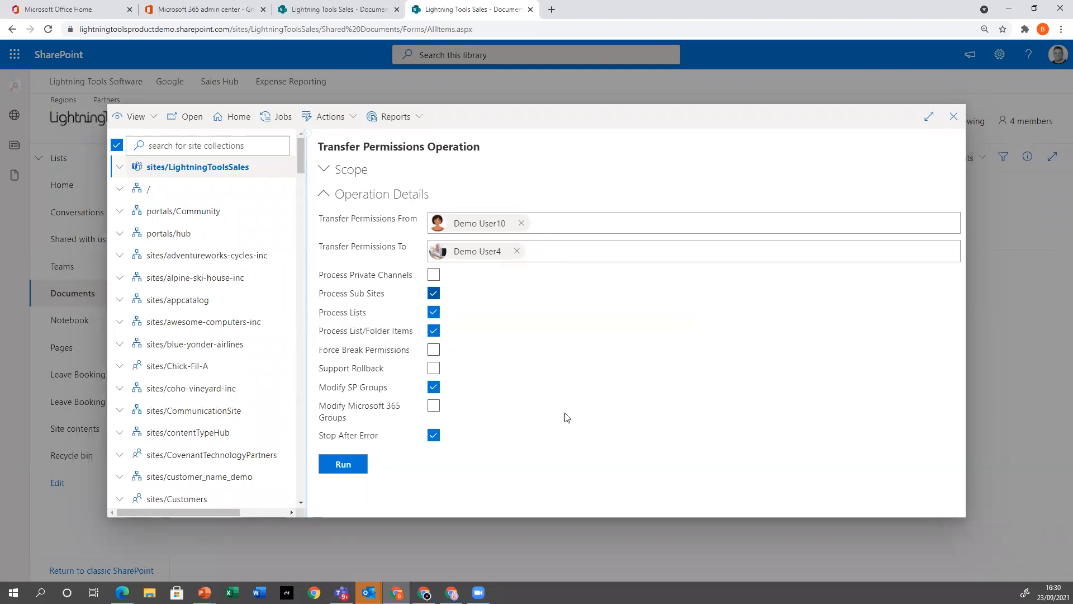
{"action": "left_click", "coordinate": [433, 371]}
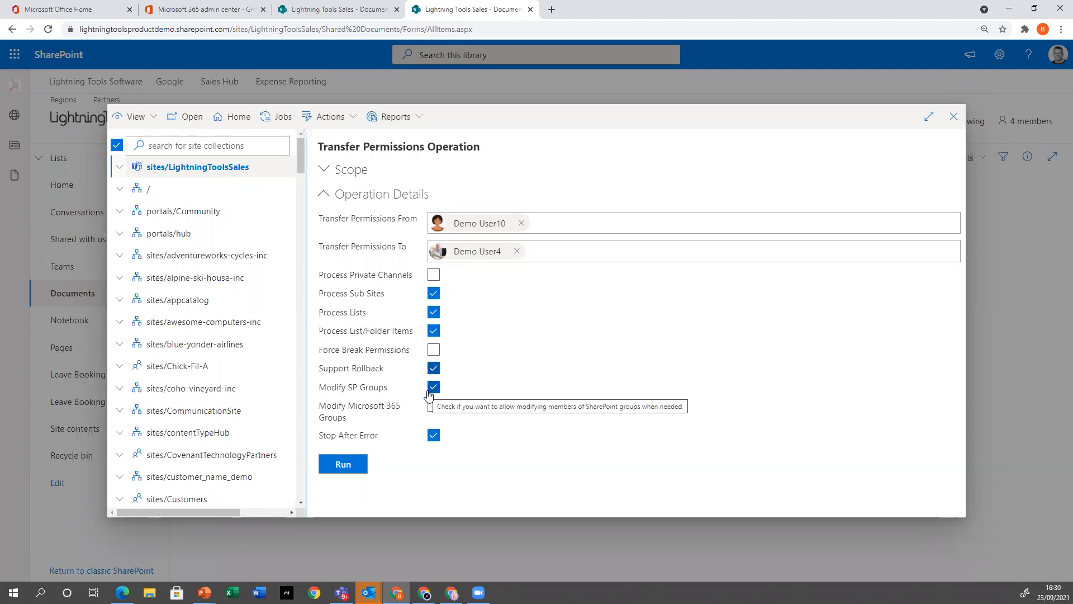
{"action": "left_click", "coordinate": [434, 407]}
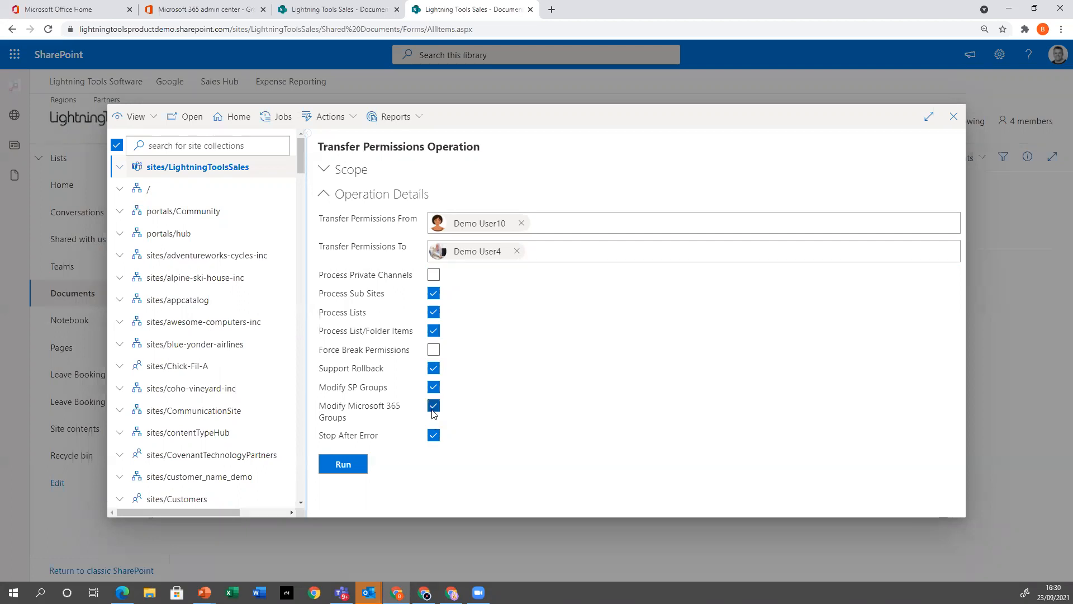
{"action": "left_click", "coordinate": [335, 468]}
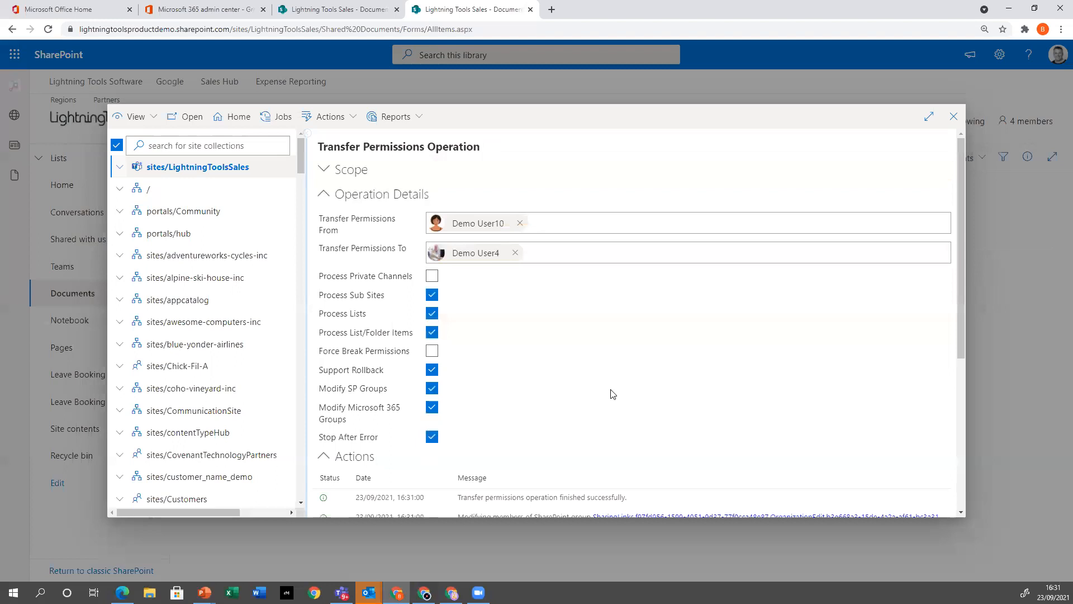
{"action": "scroll", "coordinate": [630, 372], "scroll_direction": "down", "scroll_amount": 5}
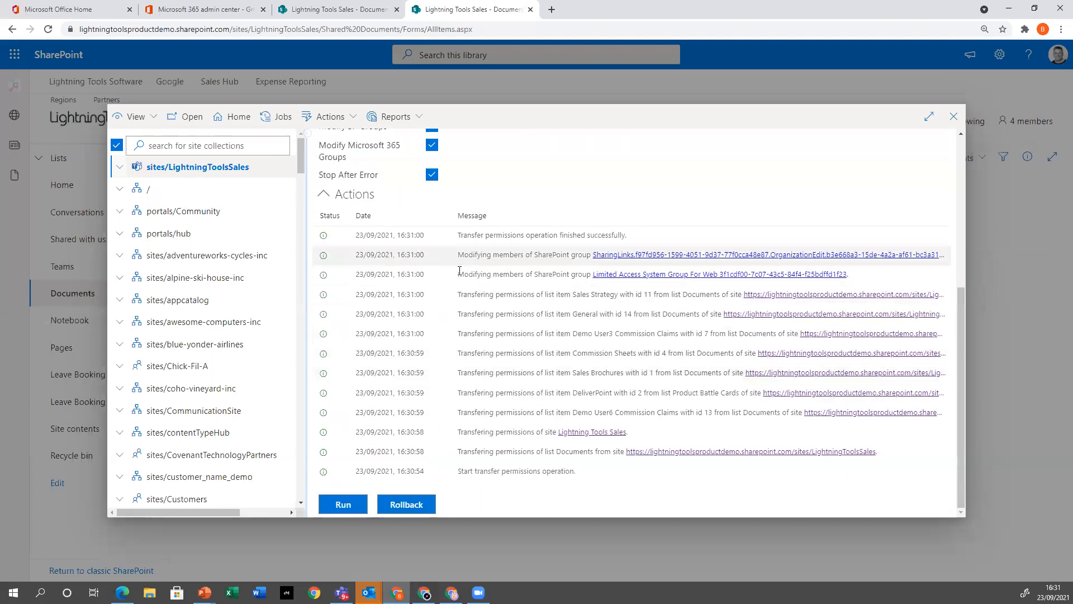
{"action": "scroll", "coordinate": [490, 481], "scroll_direction": "up", "scroll_amount": 5}
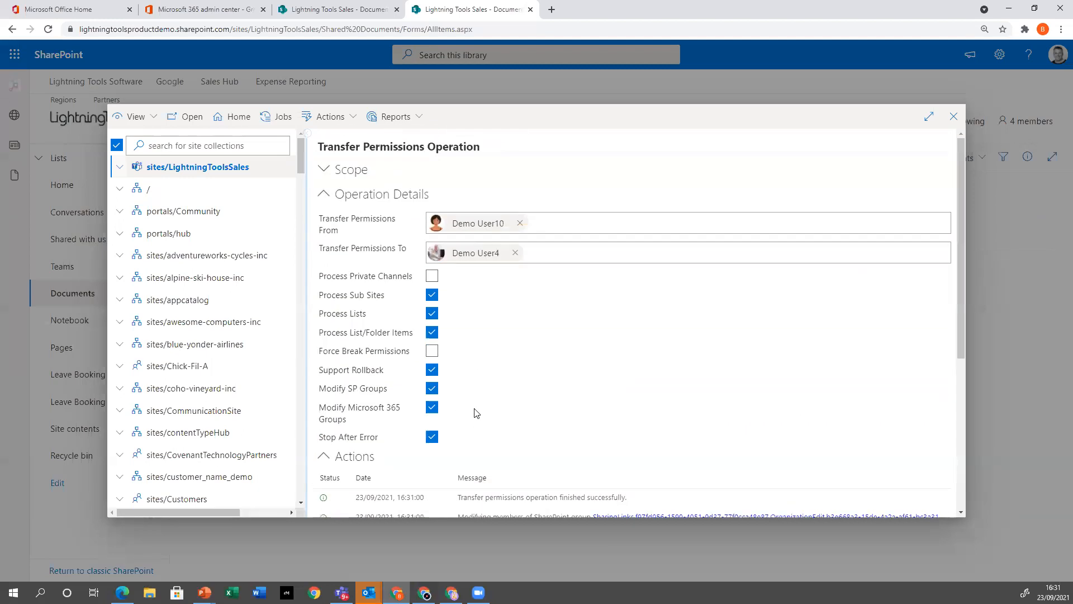
Rerun the Discover Permissions report filtered to Demo User10, and expand how each site's permission is granted
{"action": "left_click", "coordinate": [393, 116]}
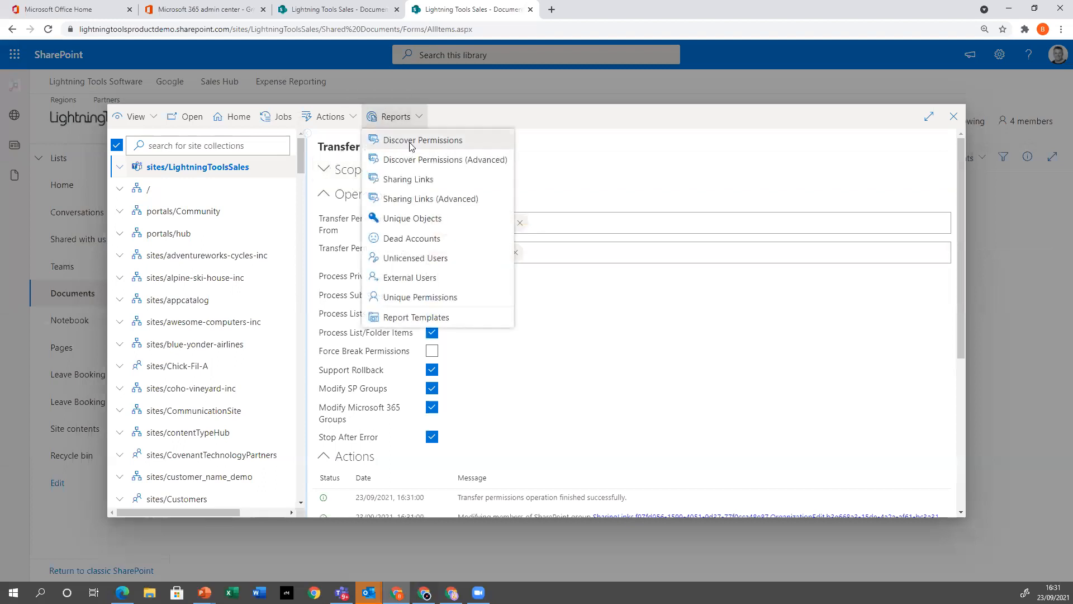
{"action": "left_click", "coordinate": [409, 147]}
{"action": "left_click", "coordinate": [539, 220]}
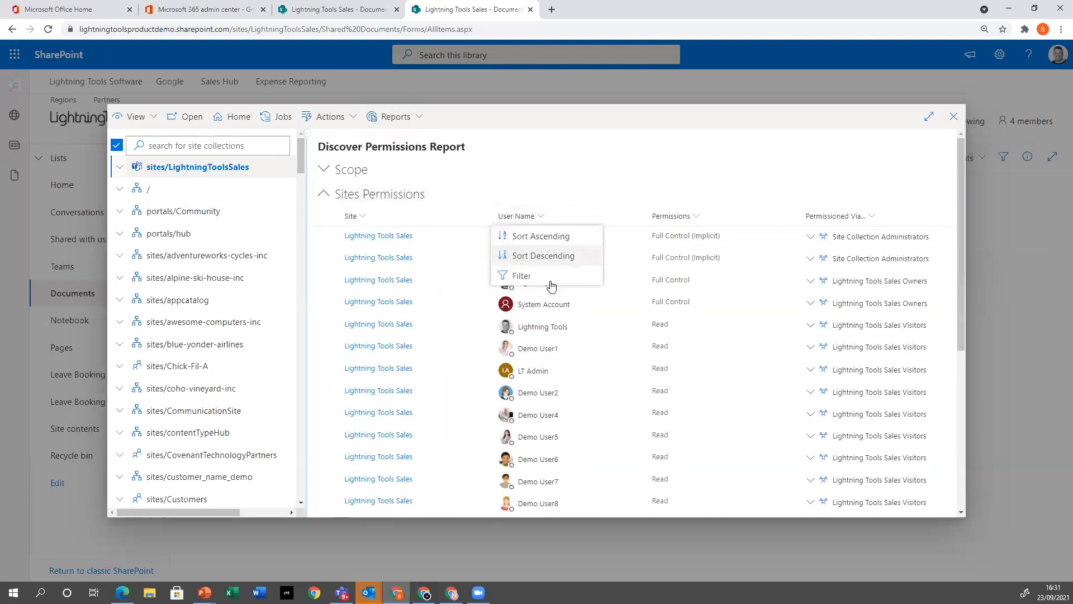
{"action": "left_click", "coordinate": [523, 276]}
{"action": "left_click", "coordinate": [745, 323]}
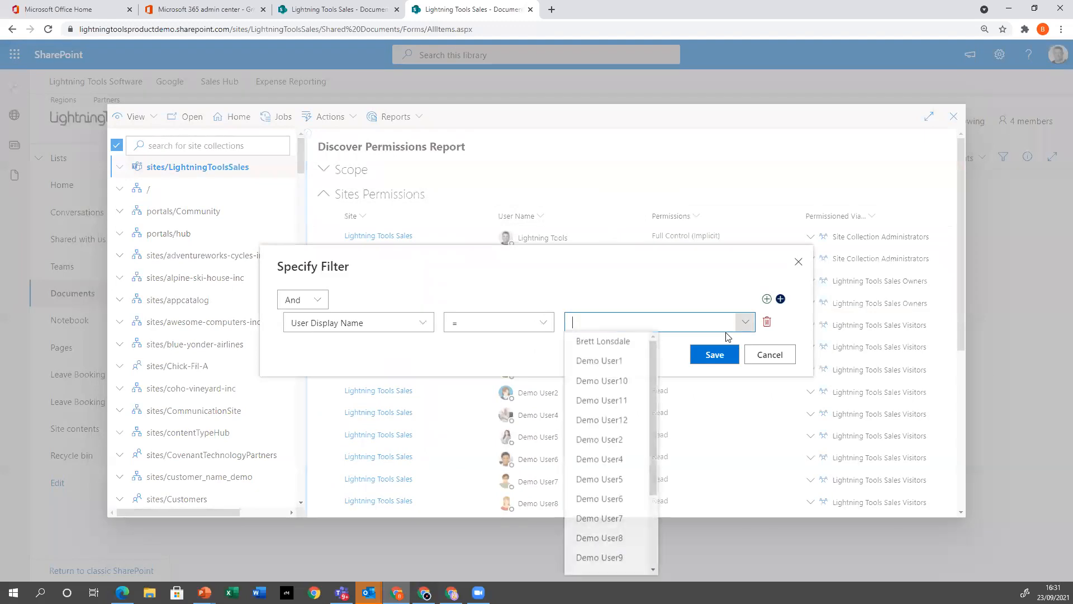
{"action": "left_click", "coordinate": [635, 375]}
{"action": "left_click", "coordinate": [709, 356]}
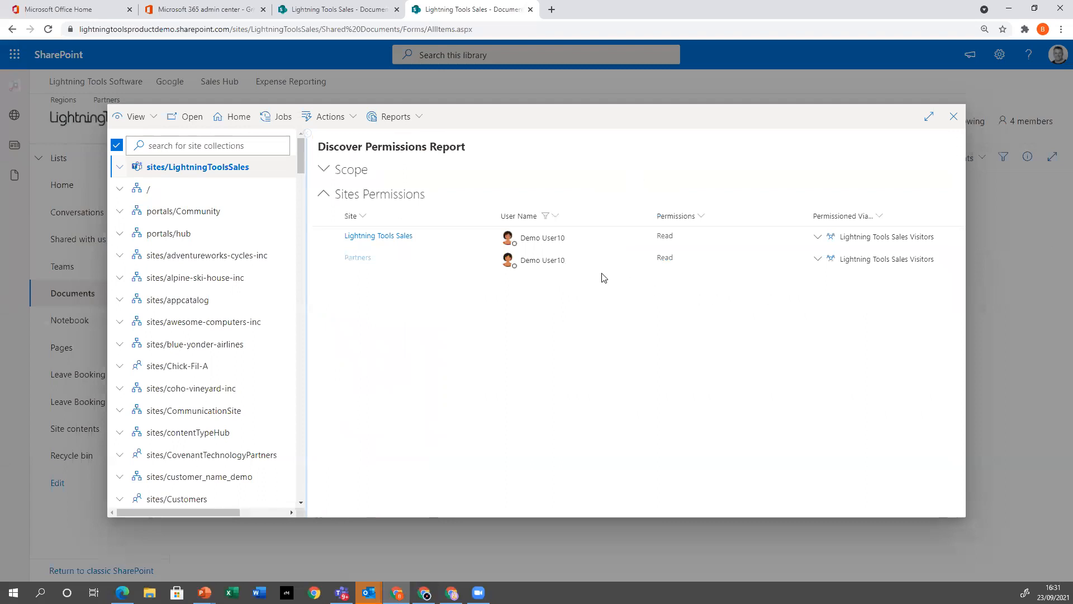
{"action": "left_click", "coordinate": [818, 258]}
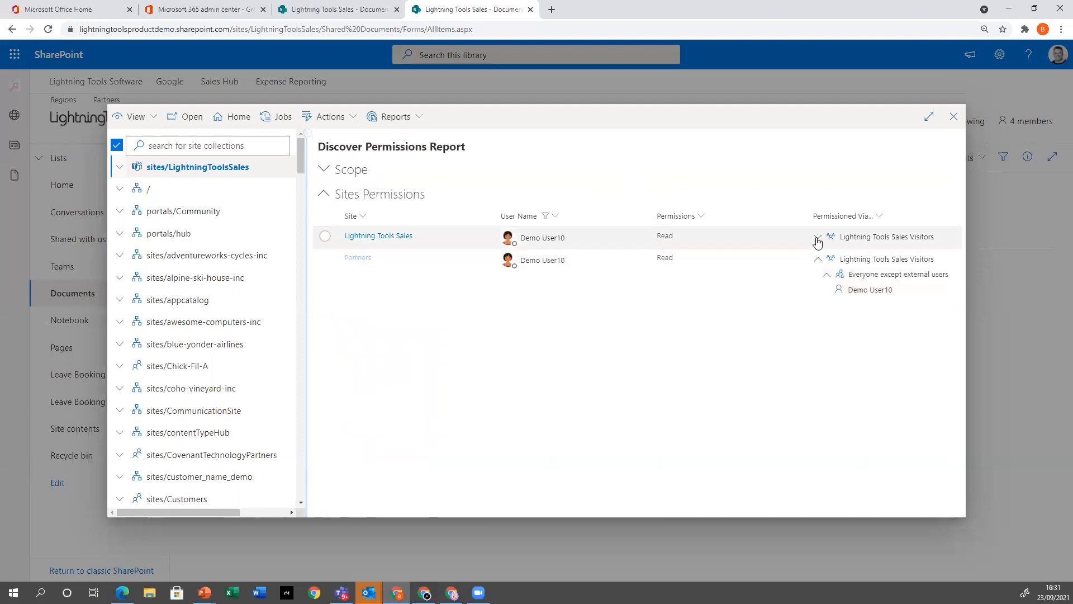
{"action": "left_click", "coordinate": [818, 239]}
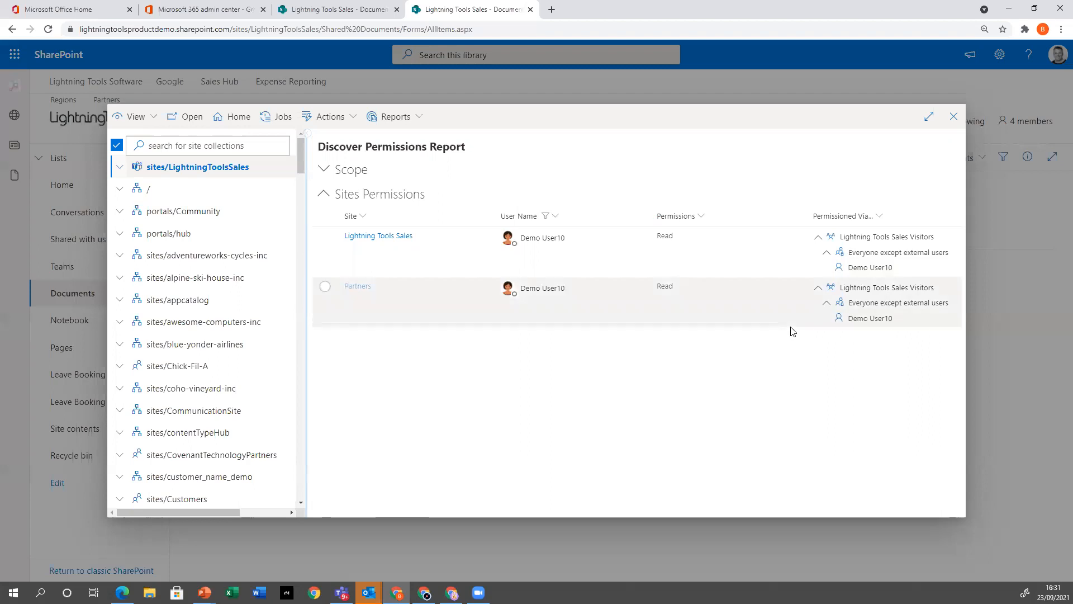
Clear the Demo User10 filter and filter the report to Demo User4 to check the transferred permissions
{"action": "left_click", "coordinate": [554, 217]}
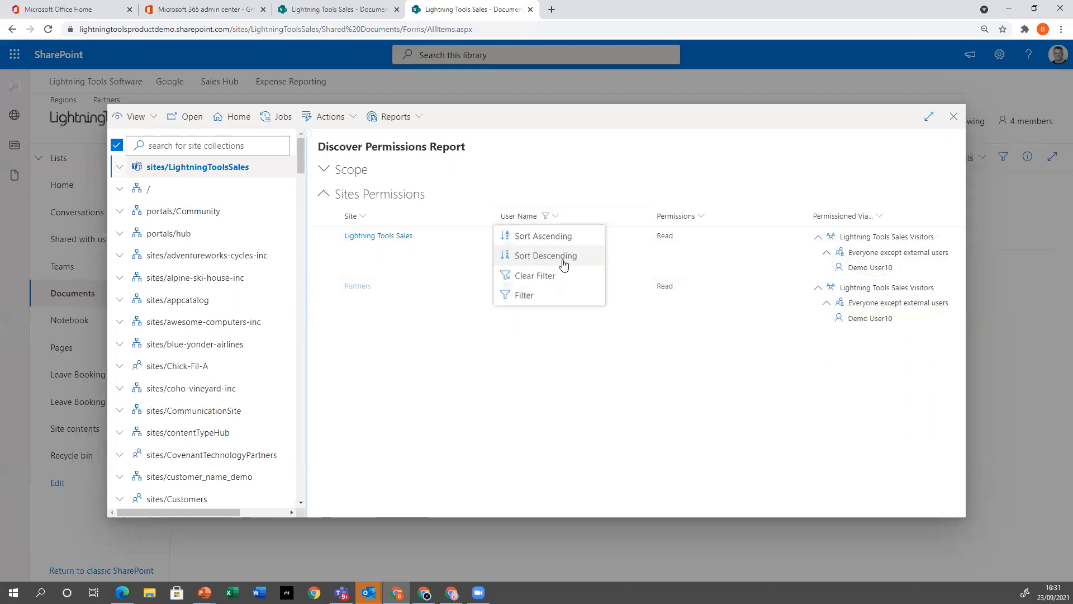
{"action": "left_click", "coordinate": [546, 276]}
{"action": "left_click", "coordinate": [538, 216]}
{"action": "left_click", "coordinate": [539, 278]}
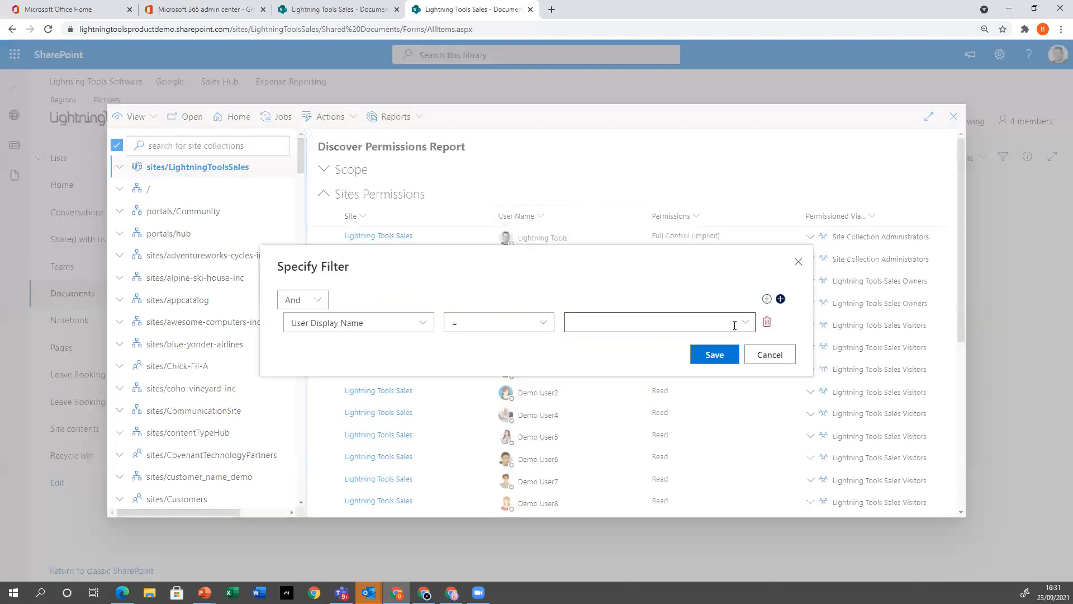
{"action": "left_click", "coordinate": [737, 323]}
{"action": "left_click", "coordinate": [601, 459]}
{"action": "left_click", "coordinate": [715, 355]}
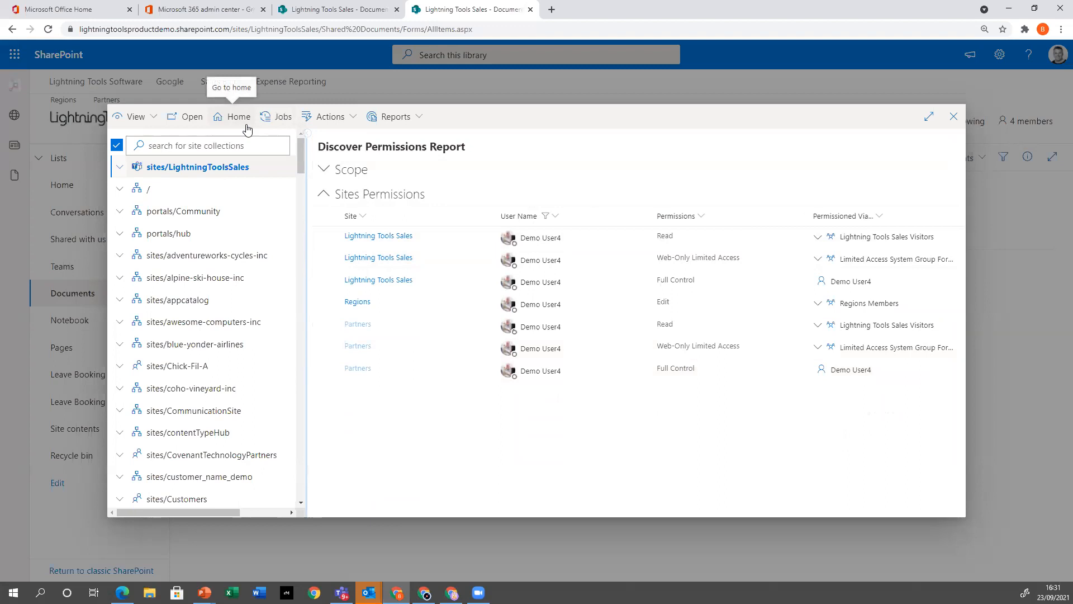
Open the Copy Permissions operation for sites/LightningToolsSales and look through the suggested source users and the operation's options
{"action": "left_click", "coordinate": [338, 116]}
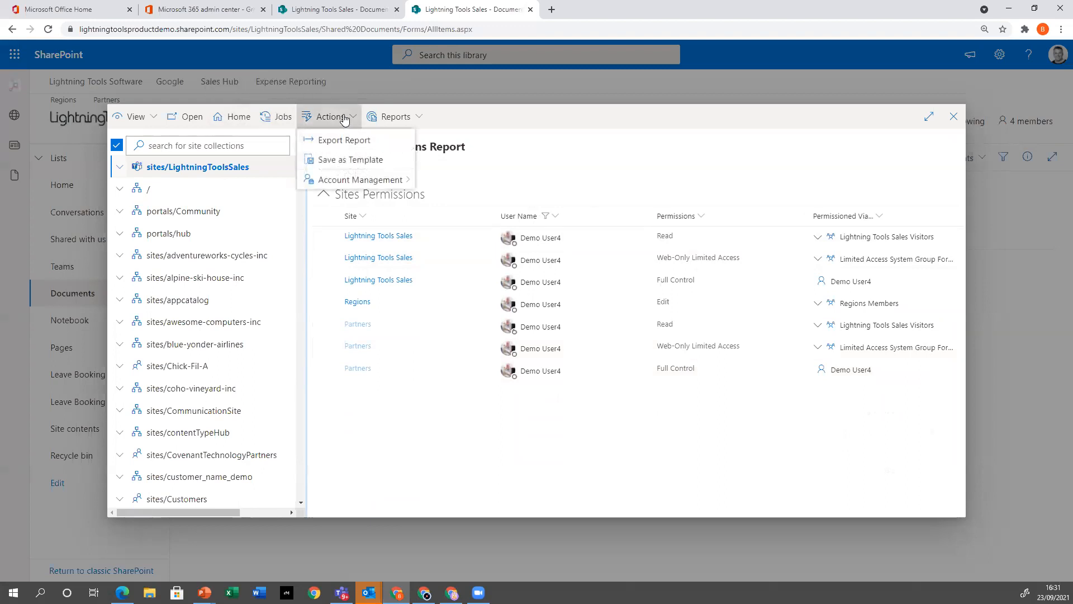
{"action": "mouse_move", "coordinate": [372, 176]}
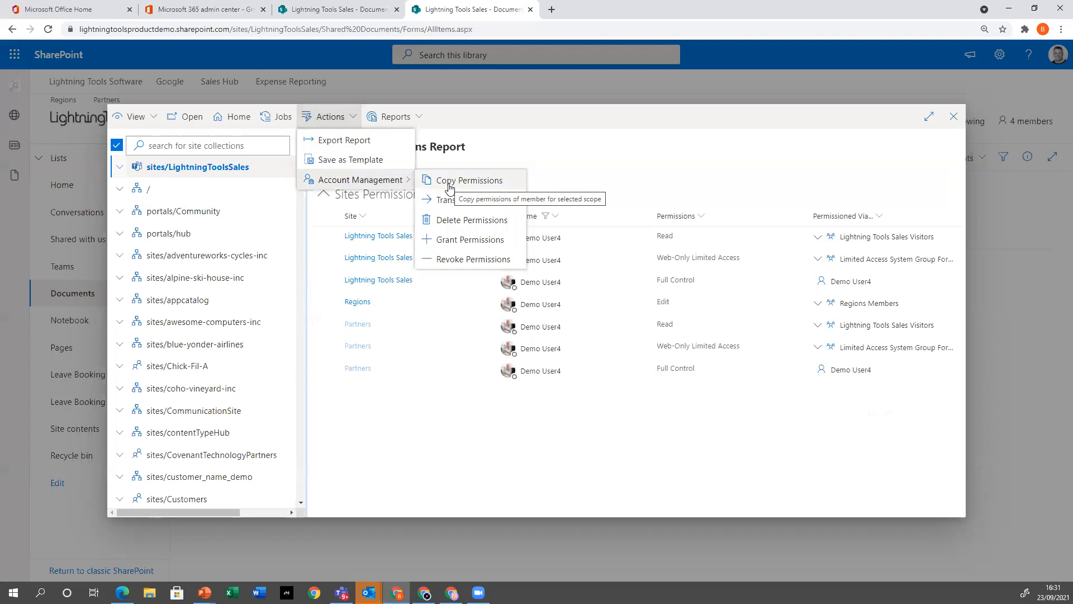
{"action": "left_click", "coordinate": [450, 181]}
{"action": "left_click", "coordinate": [474, 230]}
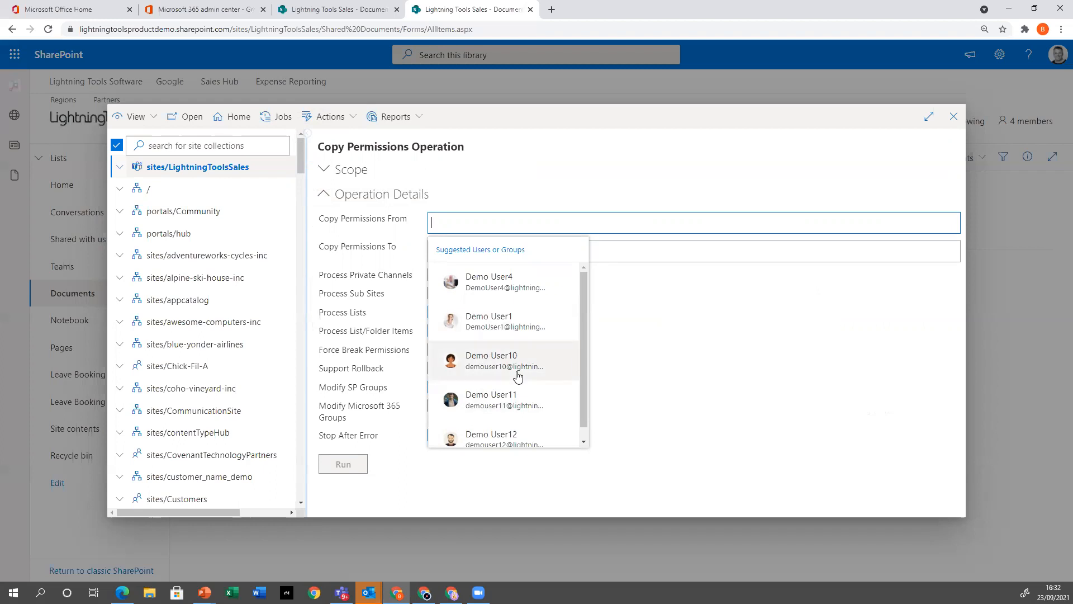
{"action": "left_click", "coordinate": [823, 420]}
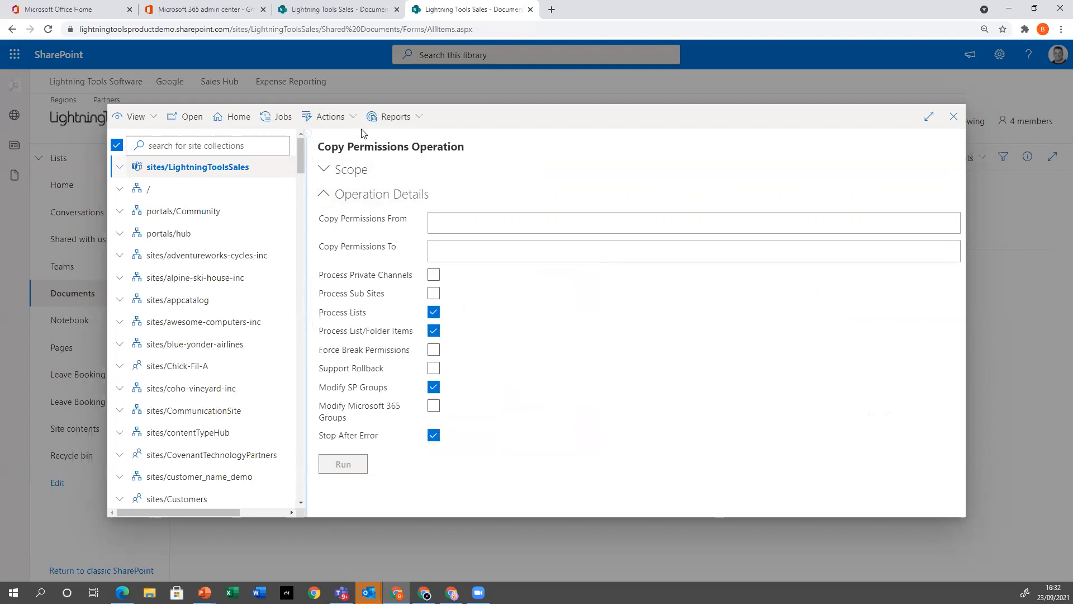
Open the Revoke Permissions operation for sites/LightningToolsSales and examine the roles that can be revoked
{"action": "left_click", "coordinate": [335, 126]}
{"action": "mouse_move", "coordinate": [337, 140]}
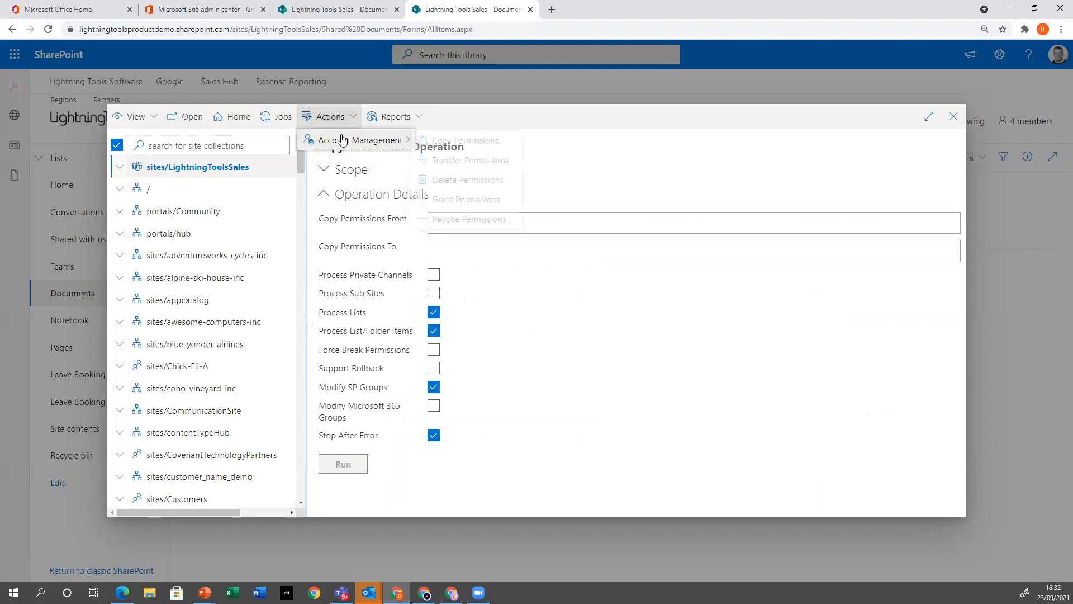
{"action": "left_click", "coordinate": [477, 220]}
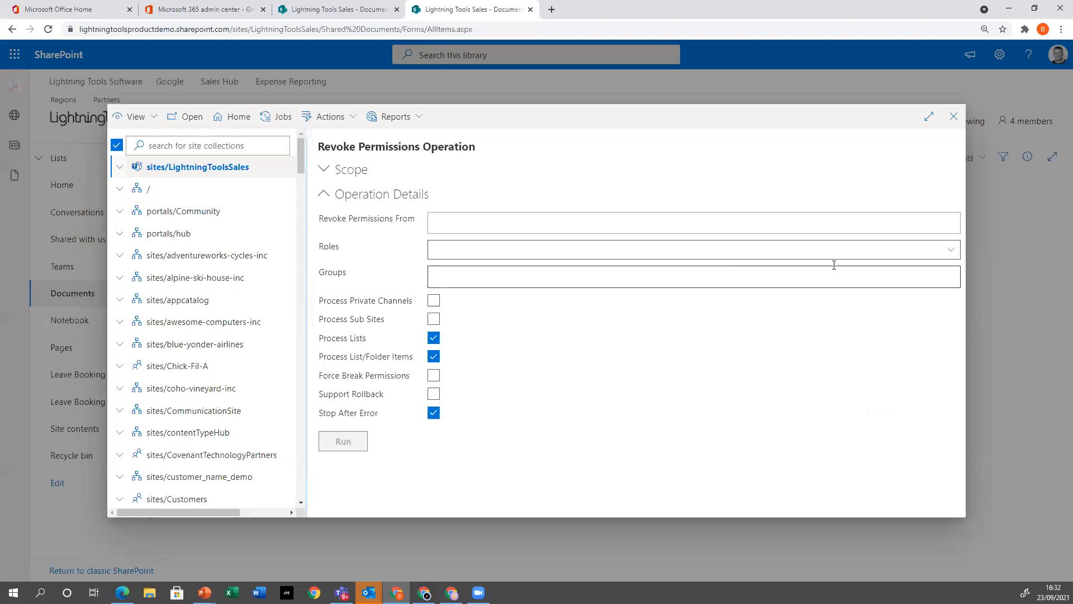
{"action": "left_click", "coordinate": [950, 249]}
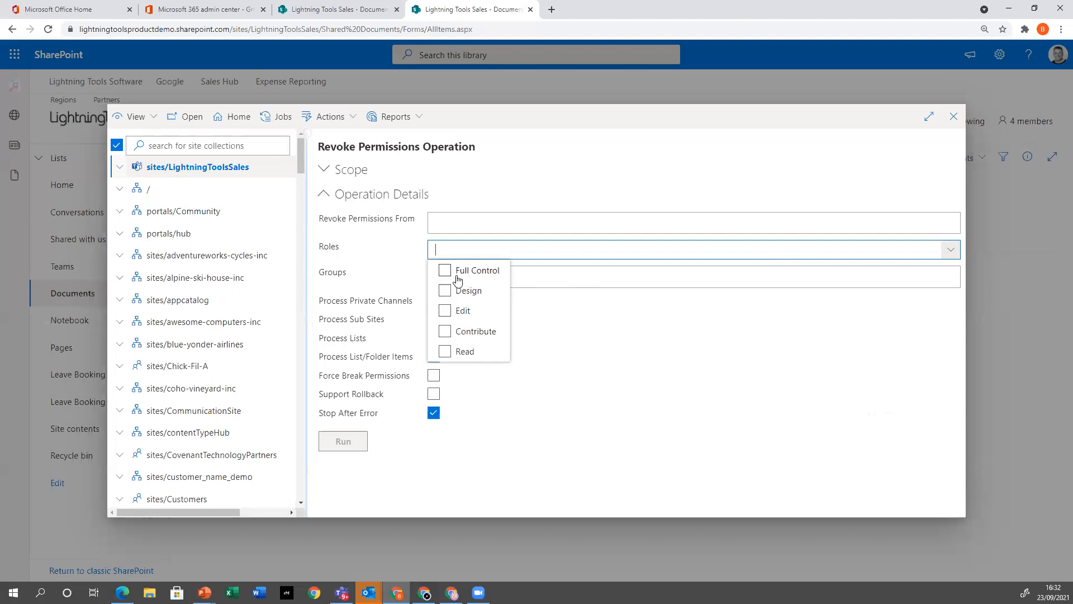
{"action": "key", "text": "Escape"}
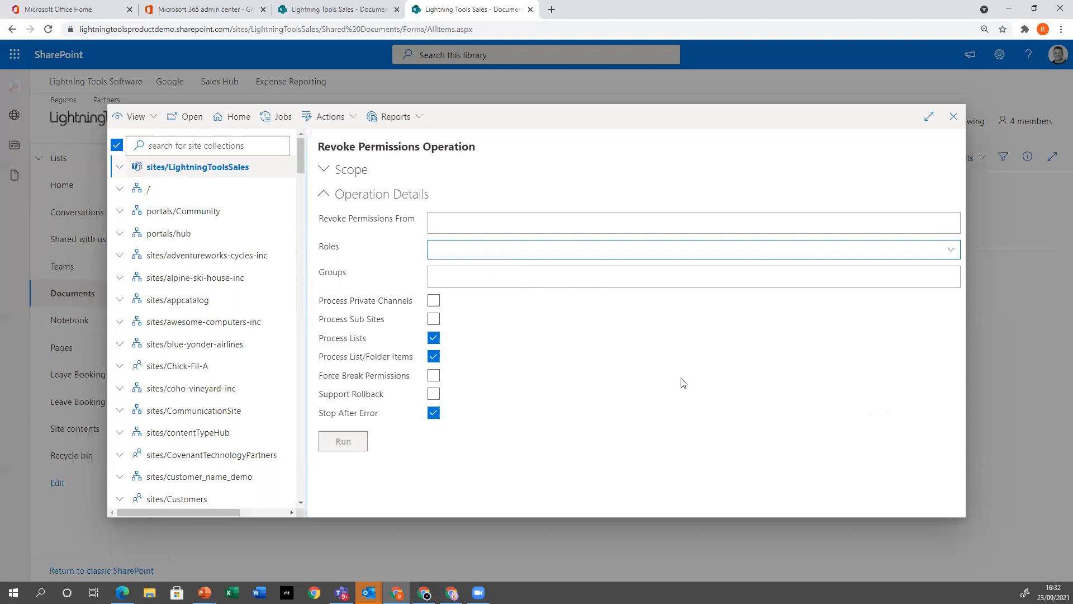
{"action": "left_click", "coordinate": [345, 117]}
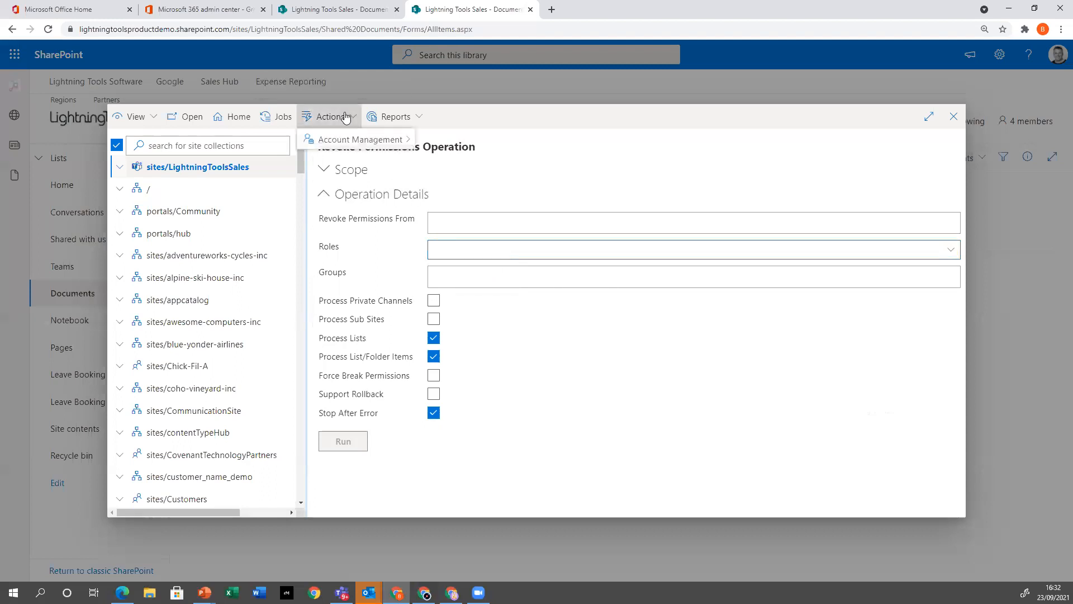
{"action": "mouse_move", "coordinate": [364, 143]}
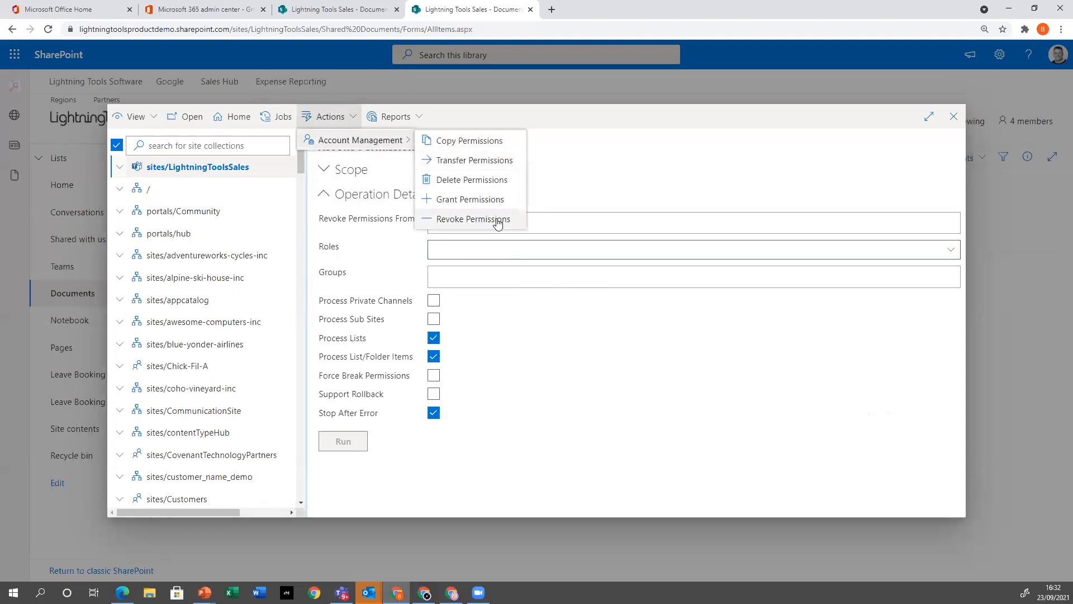
{"action": "left_click", "coordinate": [398, 117]}
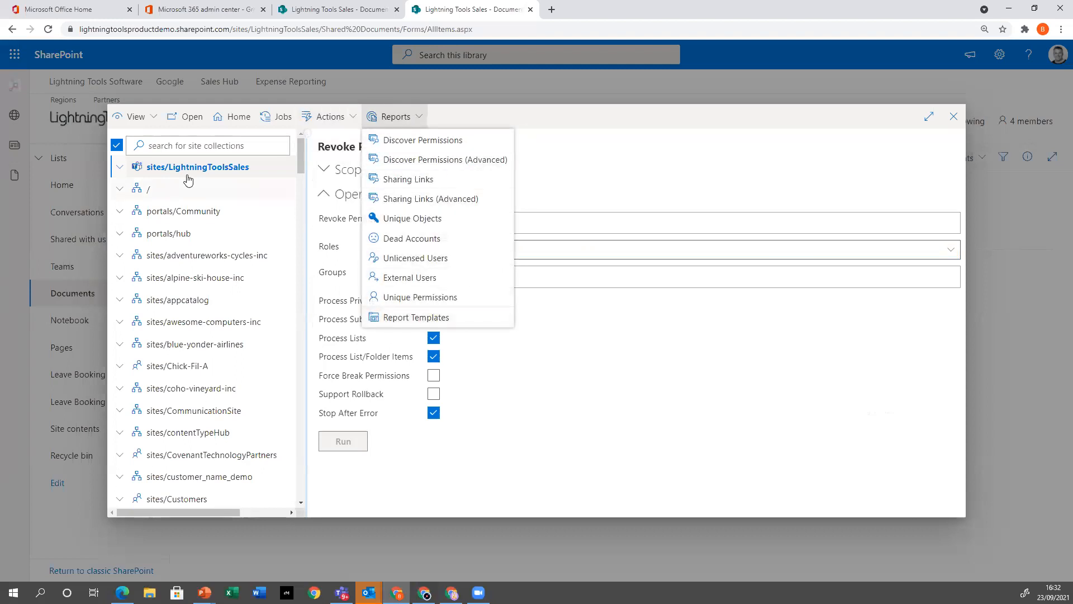
Switch to the Accounts View, select Demo User10, and look over the reports available for that account
{"action": "left_click", "coordinate": [135, 117]}
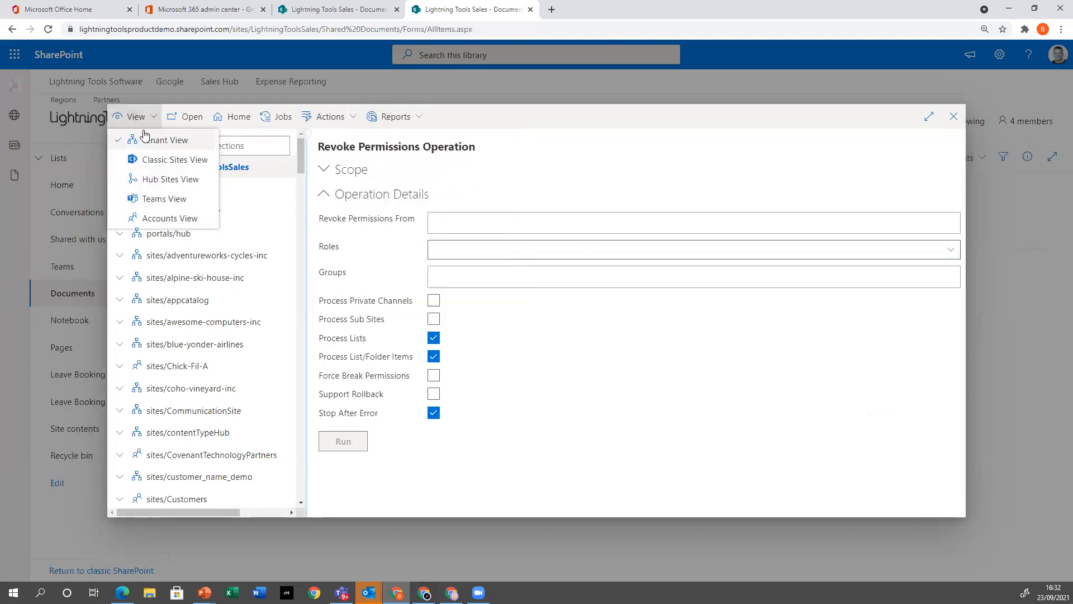
{"action": "left_click", "coordinate": [159, 218]}
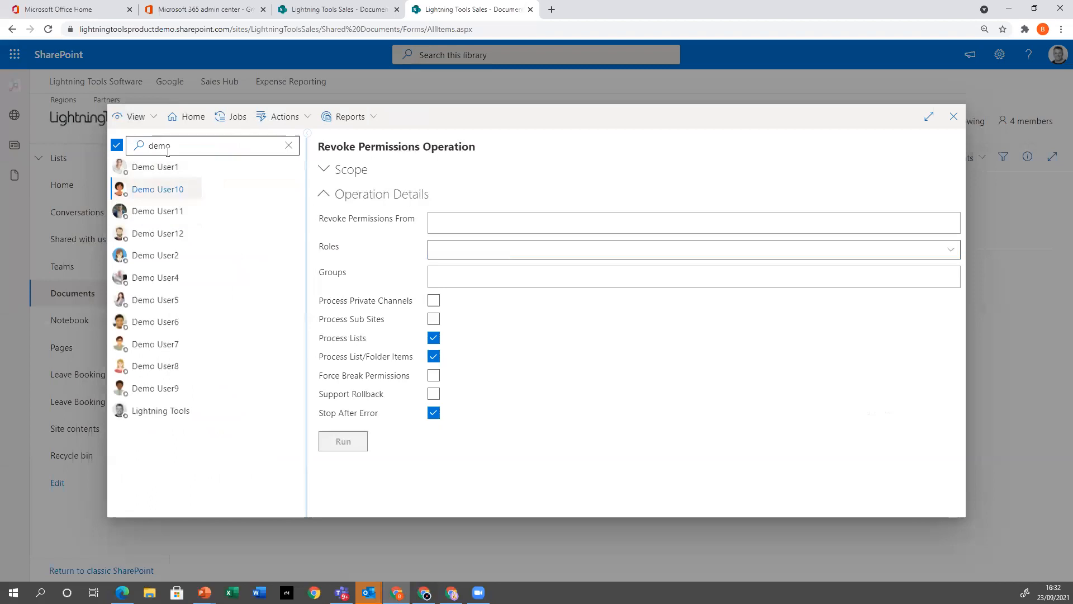
{"action": "left_click", "coordinate": [351, 122]}
{"action": "left_click", "coordinate": [170, 194]}
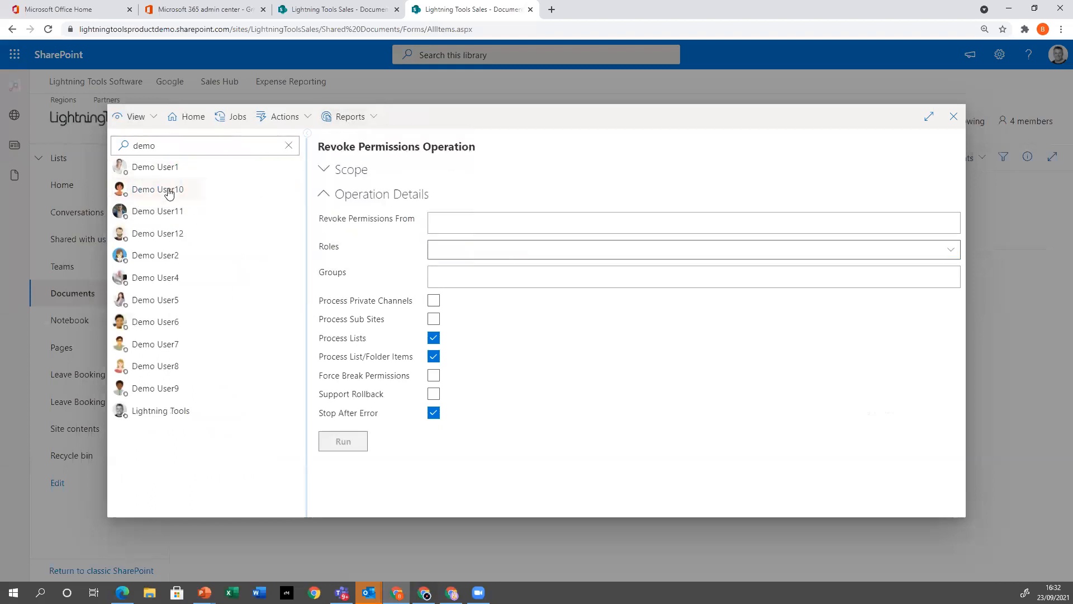
{"action": "left_click", "coordinate": [361, 118]}
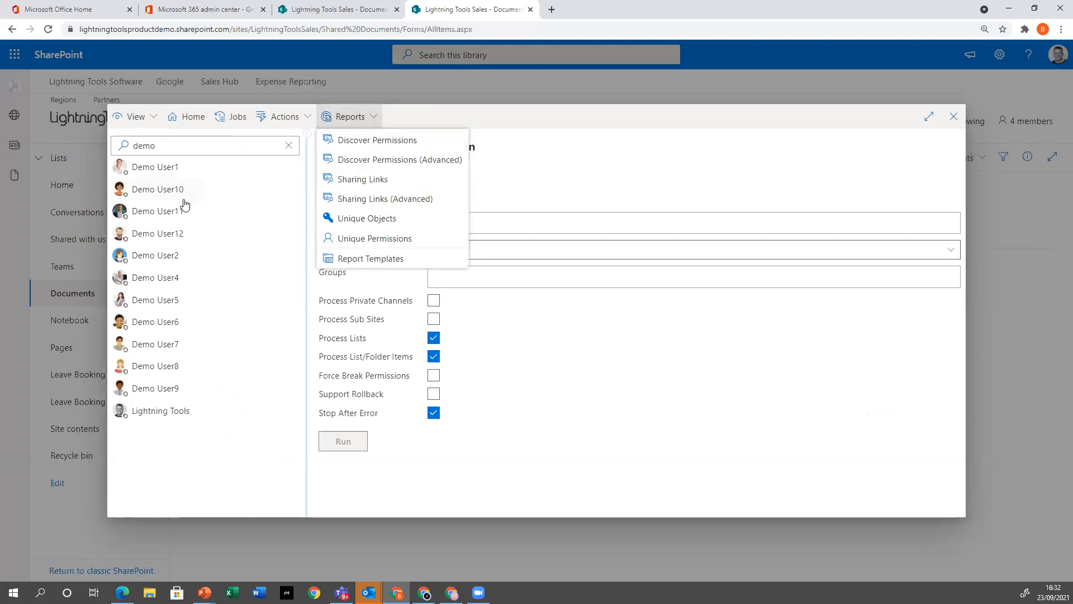
{"action": "left_click", "coordinate": [187, 192]}
{"action": "left_click", "coordinate": [351, 123]}
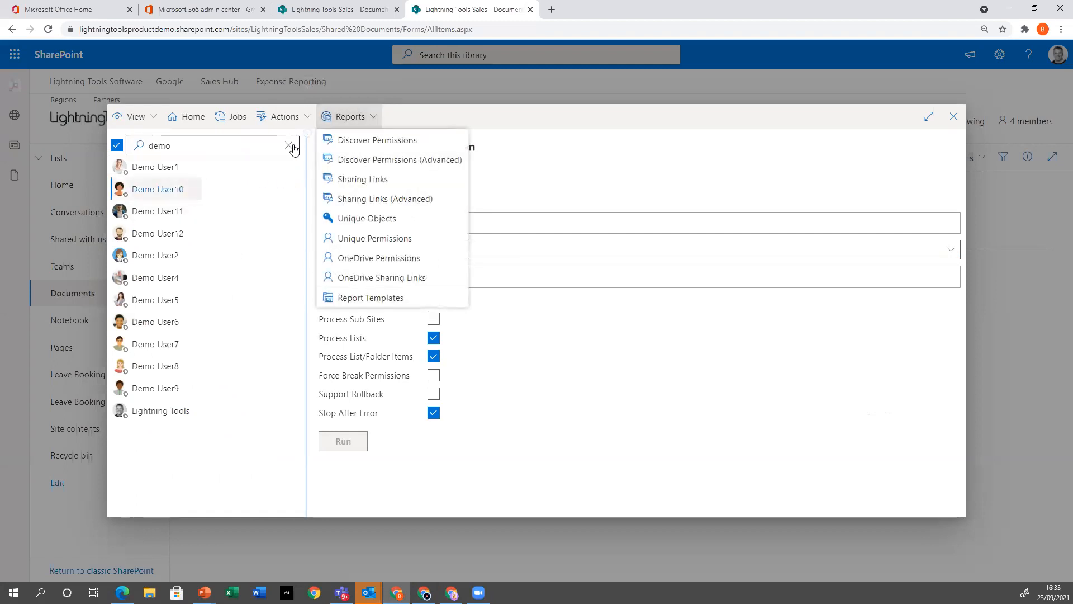
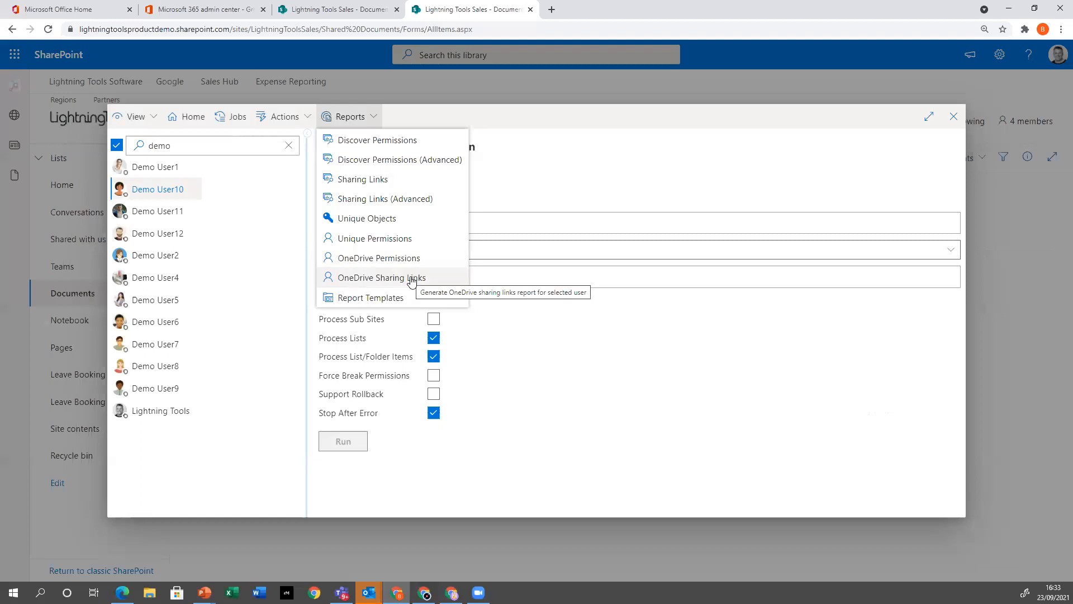
Clear the Demo User10 selection, roll back Transfer Permissions job 49, and review the logged rollback actions
{"action": "left_click", "coordinate": [167, 188]}
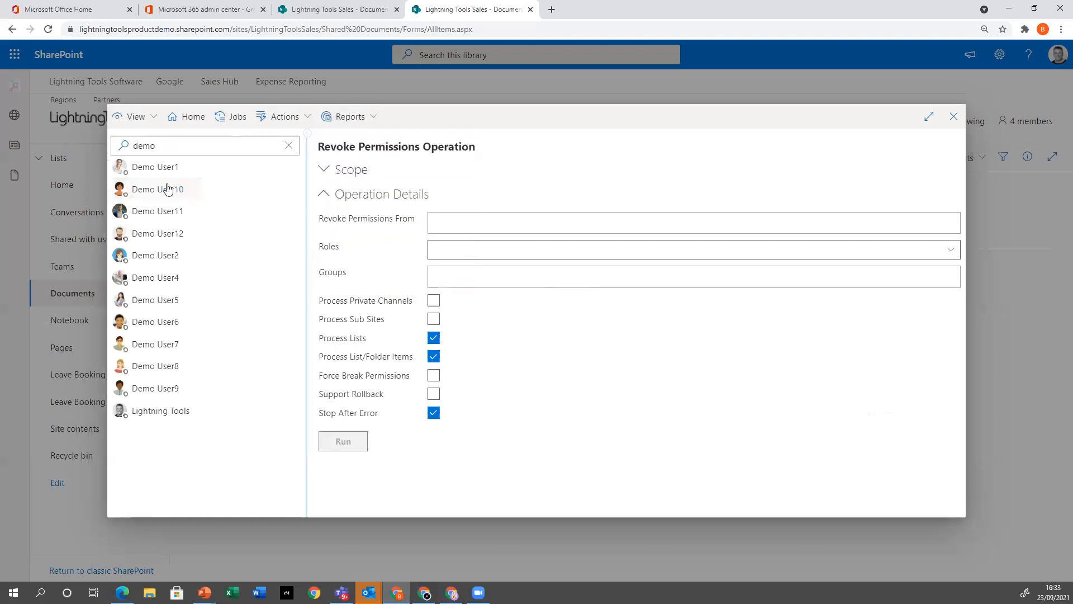
{"action": "left_click", "coordinate": [215, 117]}
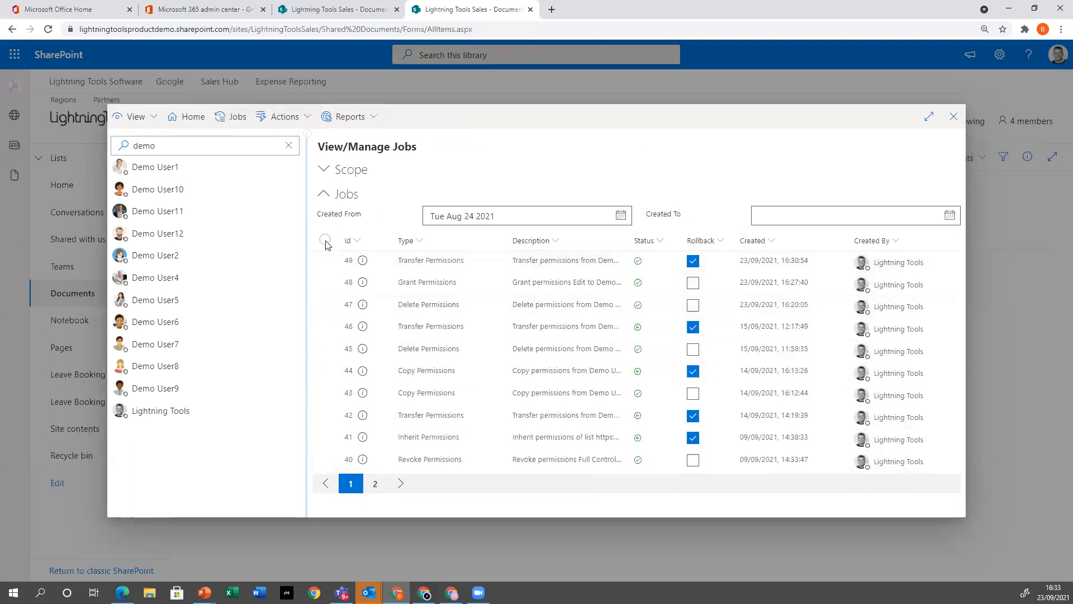
{"action": "left_click", "coordinate": [325, 260]}
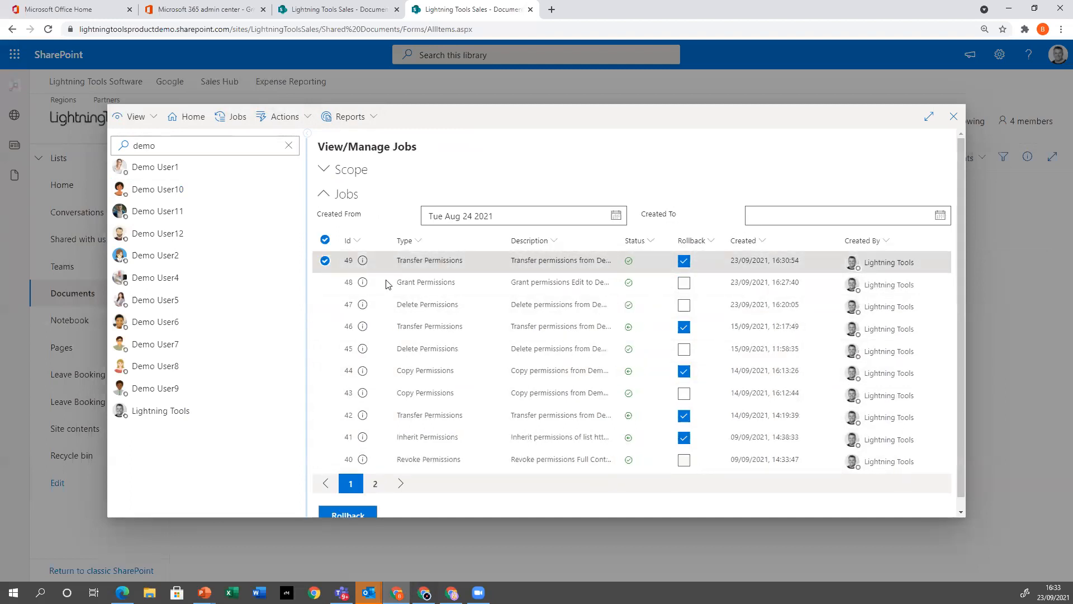
{"action": "scroll", "coordinate": [580, 305], "scroll_direction": "down", "scroll_amount": 1}
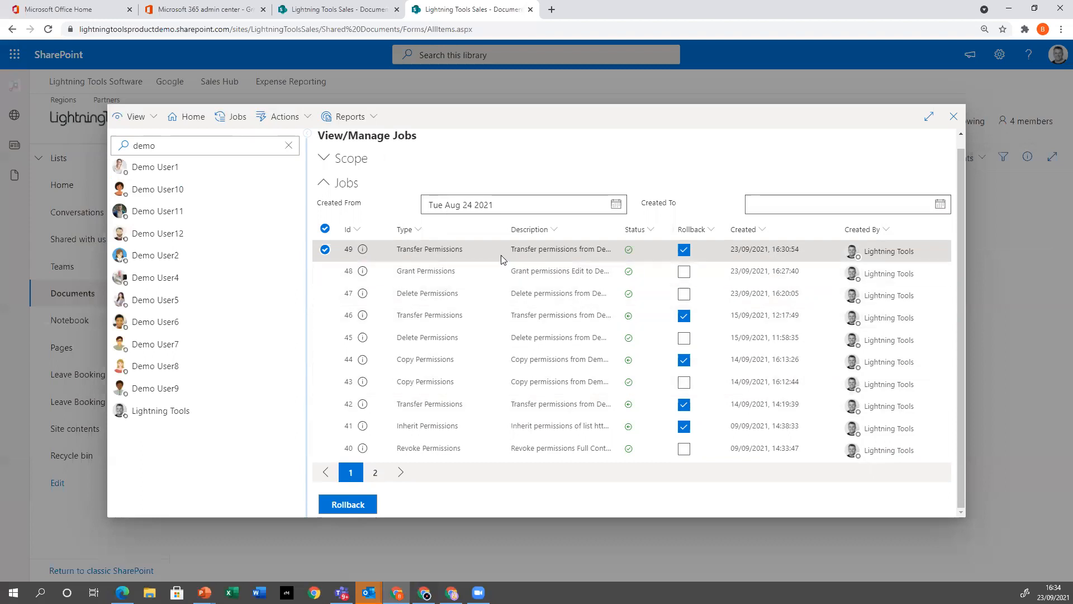
{"action": "left_click", "coordinate": [360, 504]}
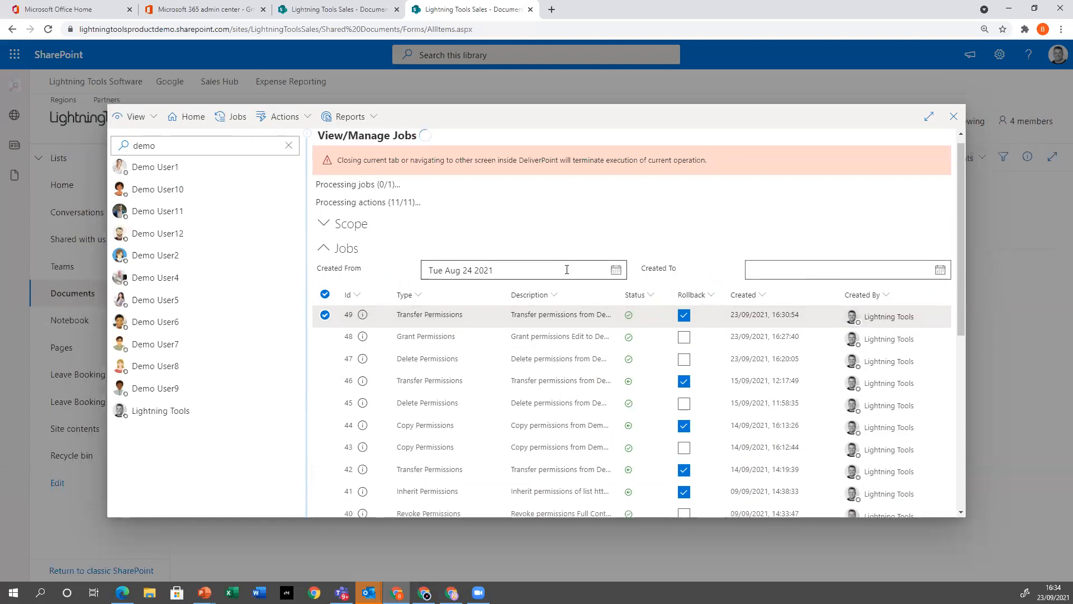
{"action": "scroll", "coordinate": [587, 285], "scroll_direction": "down", "scroll_amount": 5}
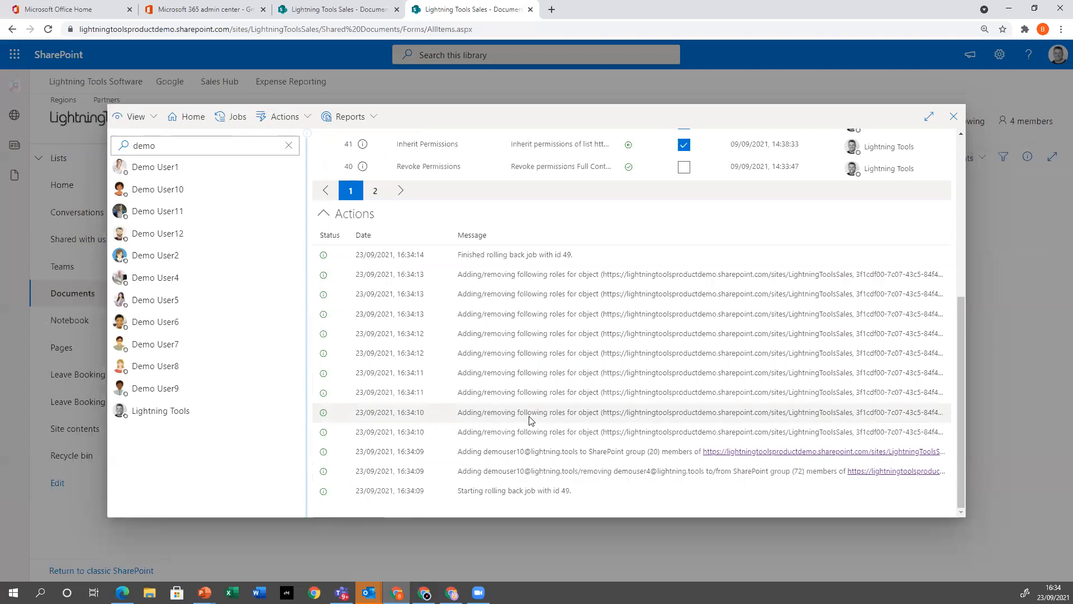
{"action": "scroll", "coordinate": [530, 420], "scroll_direction": "up", "scroll_amount": 5}
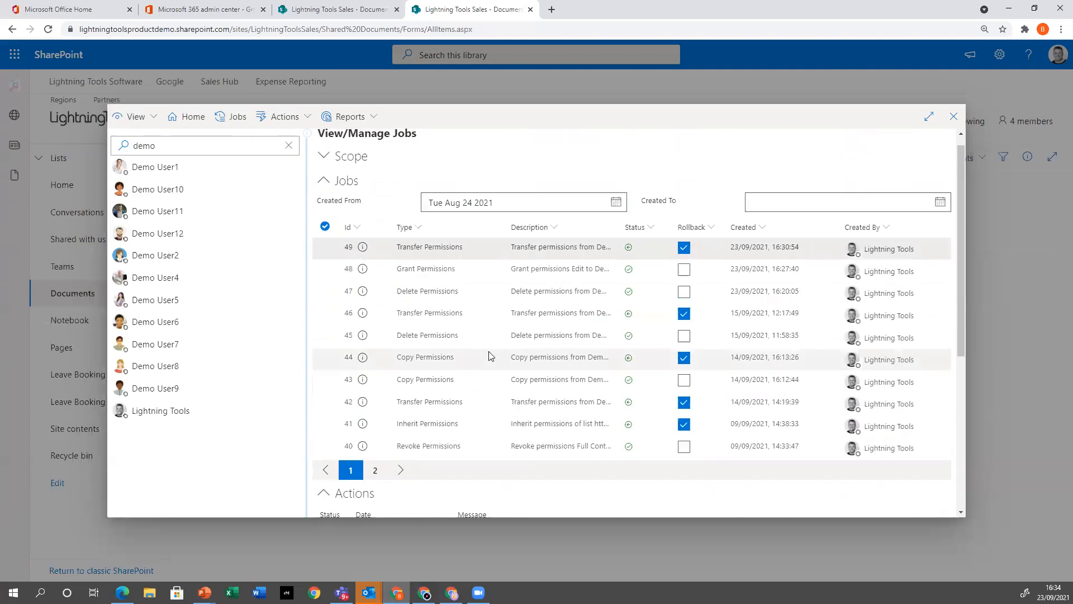
Run the Discover Permissions report, sort it ascending by User Name, and filter User Display Name to Demo User10
{"action": "left_click", "coordinate": [367, 117]}
{"action": "left_click", "coordinate": [378, 147]}
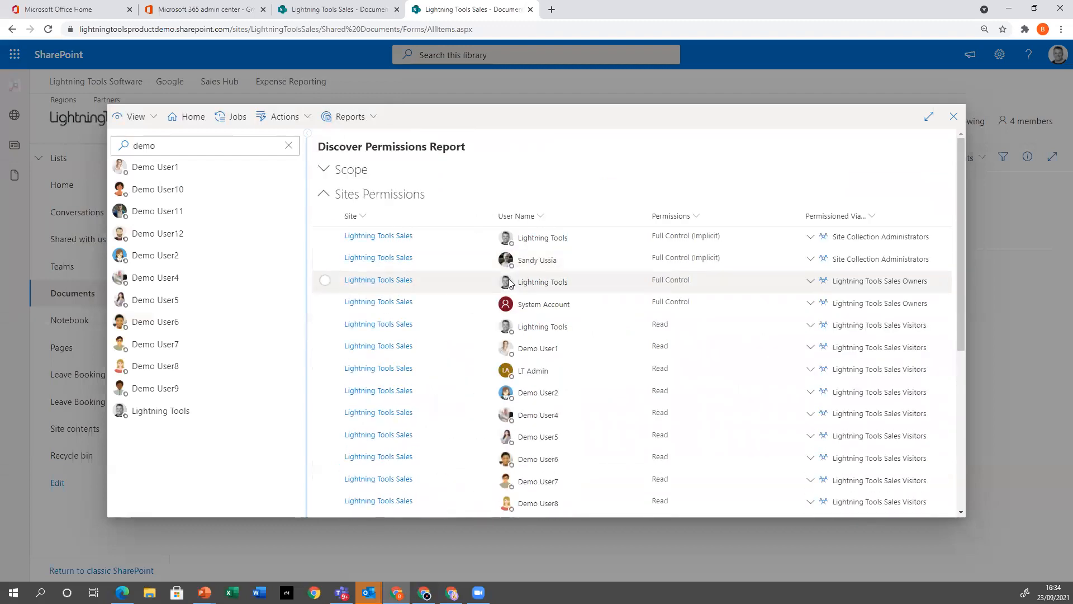
{"action": "left_click", "coordinate": [512, 216]}
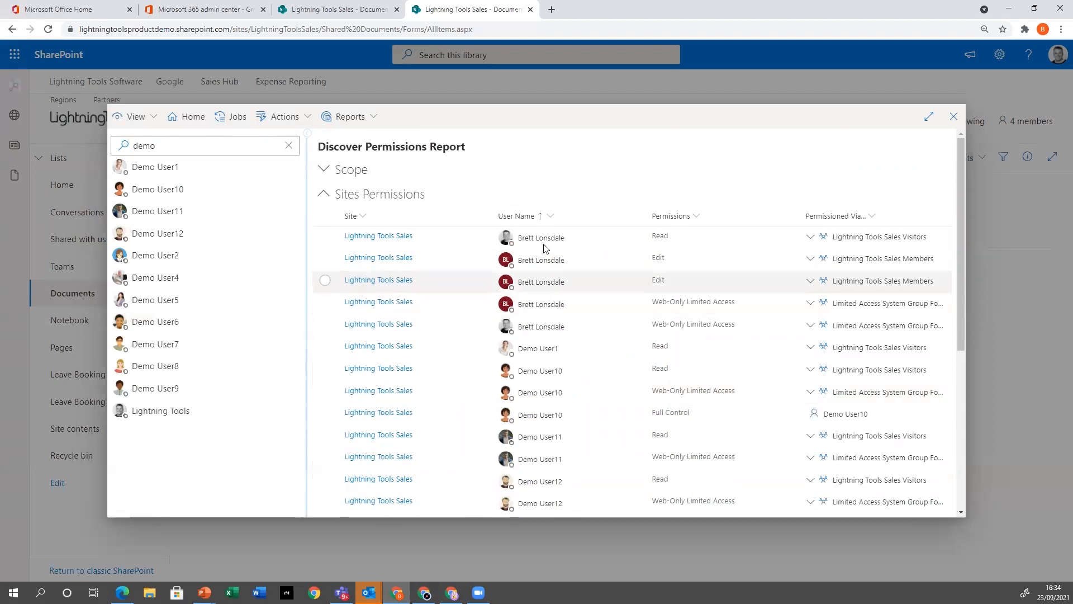
{"action": "left_click", "coordinate": [551, 217]}
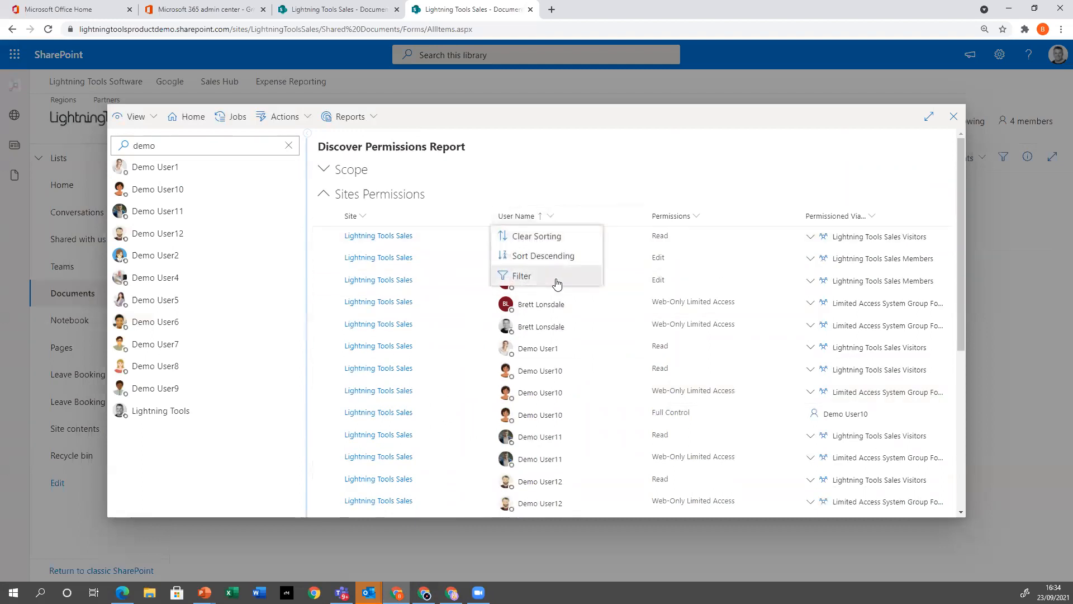
{"action": "left_click", "coordinate": [557, 277]}
{"action": "left_click", "coordinate": [745, 322]}
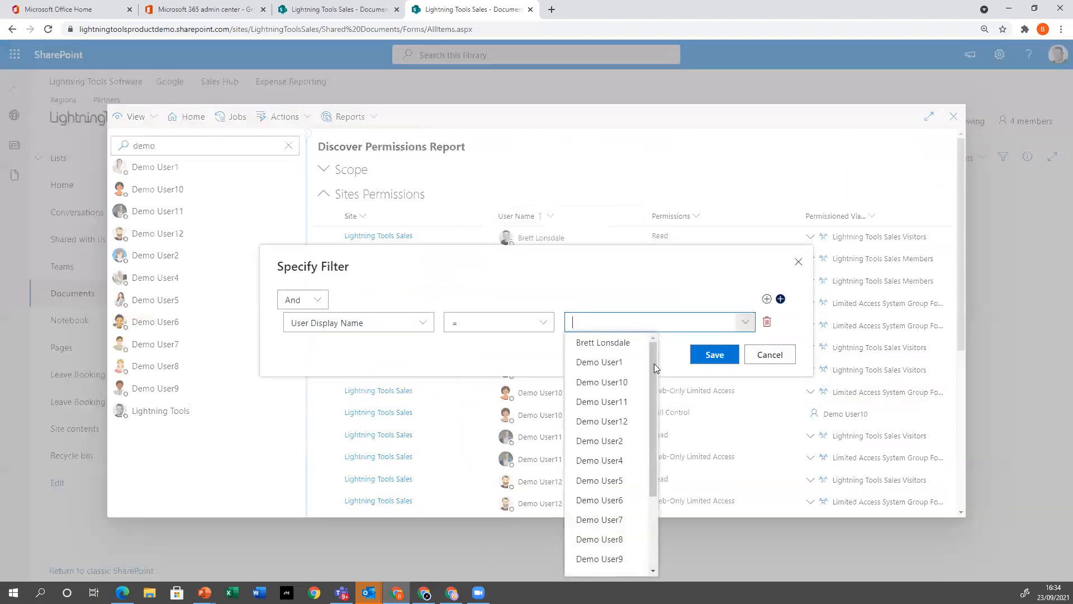
{"action": "left_click", "coordinate": [623, 386]}
{"action": "left_click", "coordinate": [698, 356]}
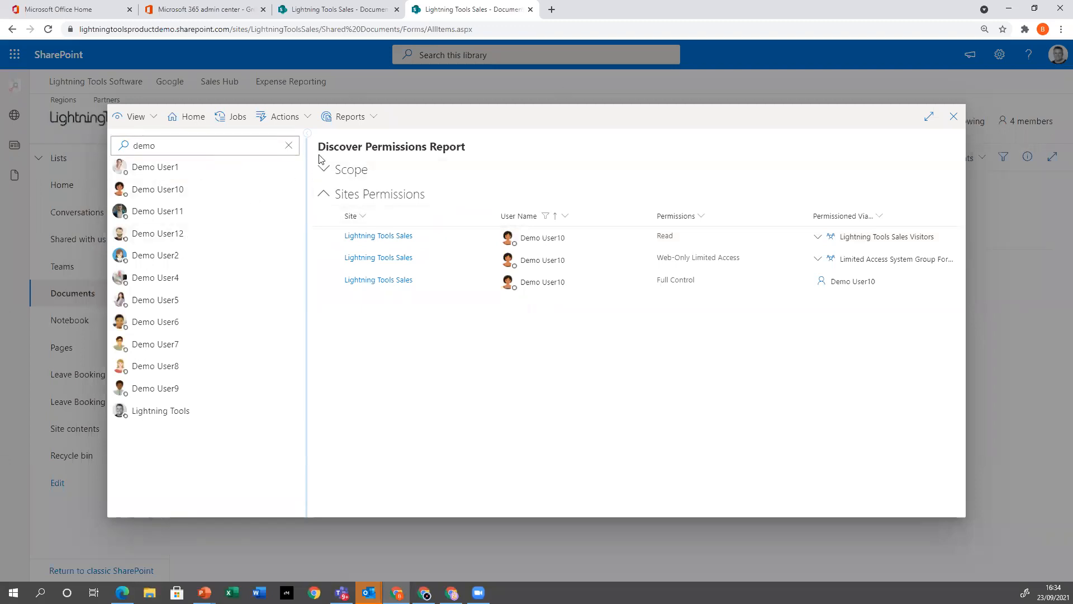
Switch from the accounts list to the site collections and look over the reports offered for sites/LightningToolsSales
{"action": "left_click", "coordinate": [148, 118]}
{"action": "left_click", "coordinate": [146, 177]}
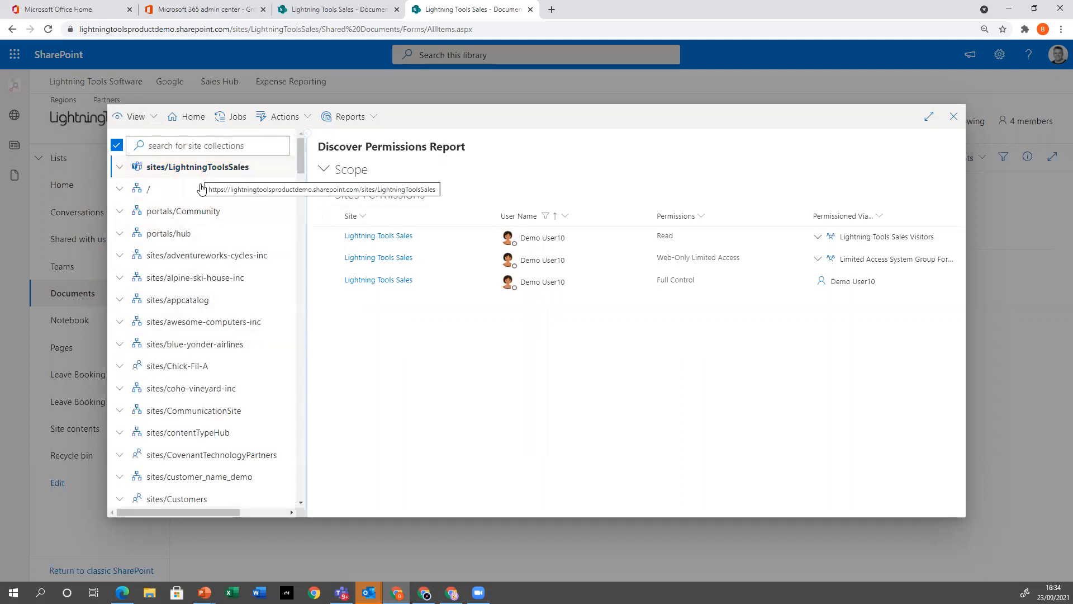
{"action": "left_click", "coordinate": [351, 115]}
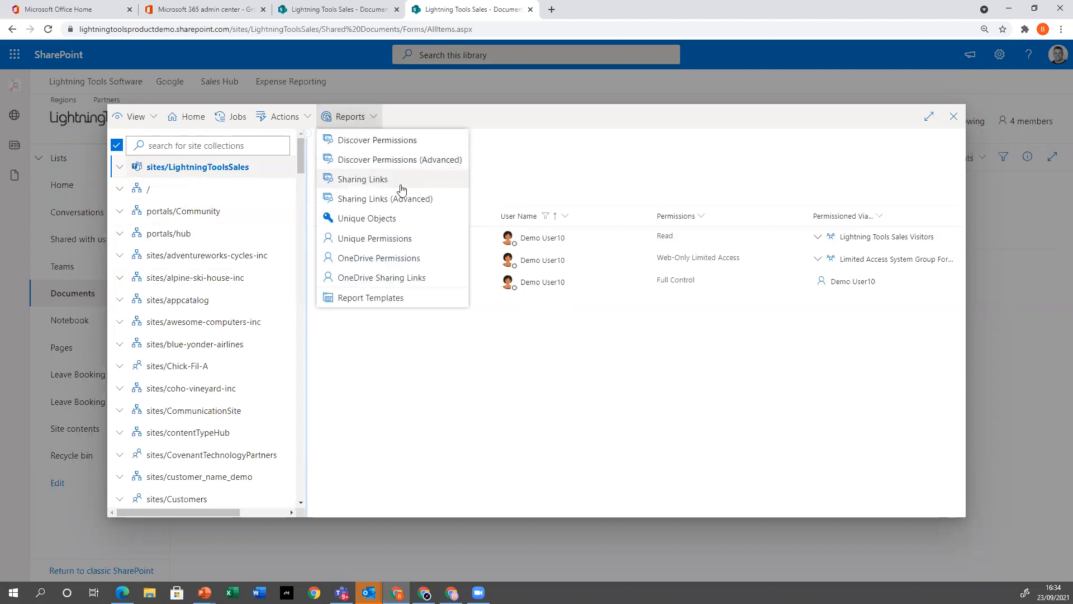
{"action": "left_click", "coordinate": [378, 360]}
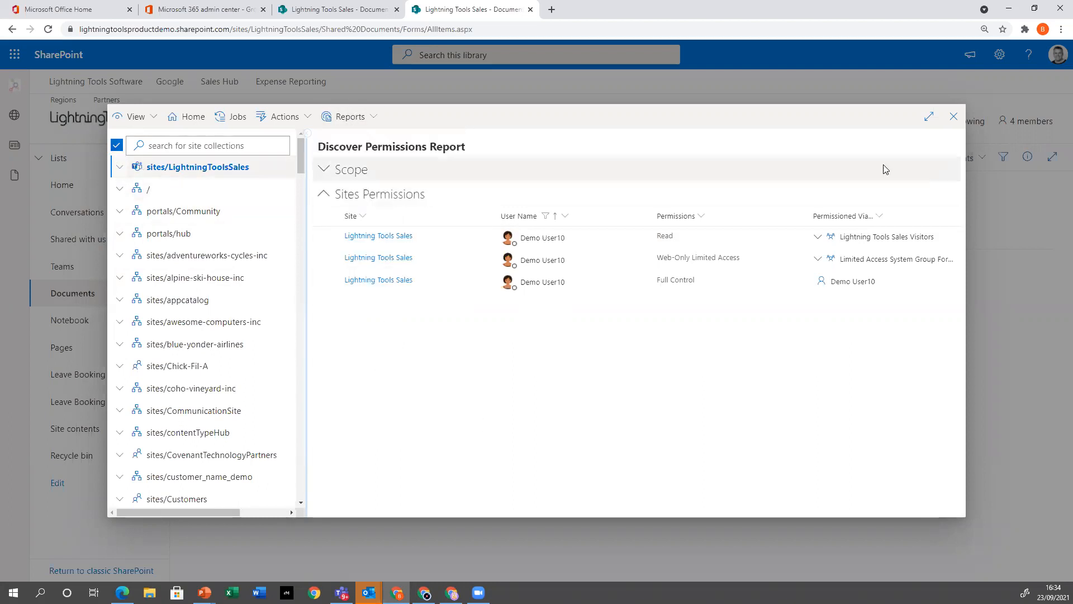
Close and reopen DeliverPoint from the Documents library, show the site tree with sites/LightningToolsSales selected, and check the available reports
{"action": "left_click", "coordinate": [954, 117]}
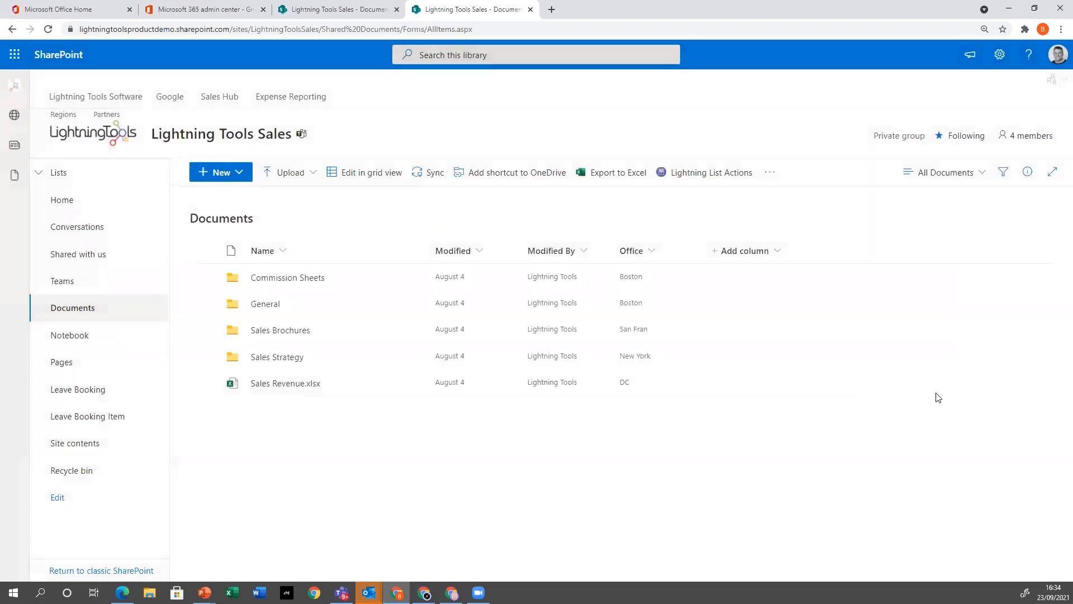
{"action": "left_click", "coordinate": [1054, 83]}
{"action": "left_click", "coordinate": [998, 115]}
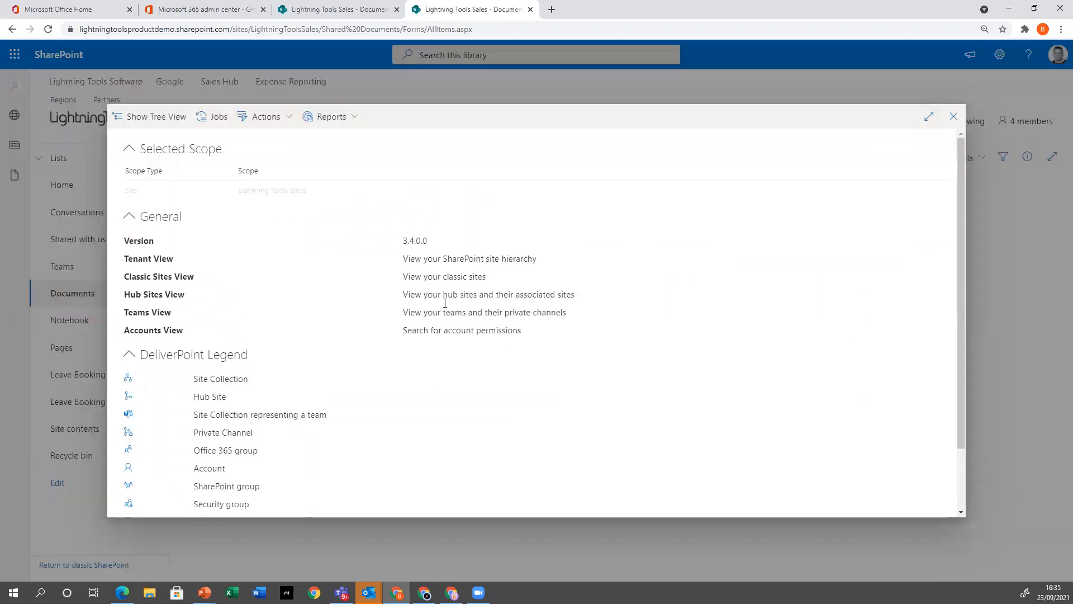
{"action": "left_click", "coordinate": [121, 117]}
{"action": "left_click", "coordinate": [159, 169]}
{"action": "left_click", "coordinate": [347, 118]}
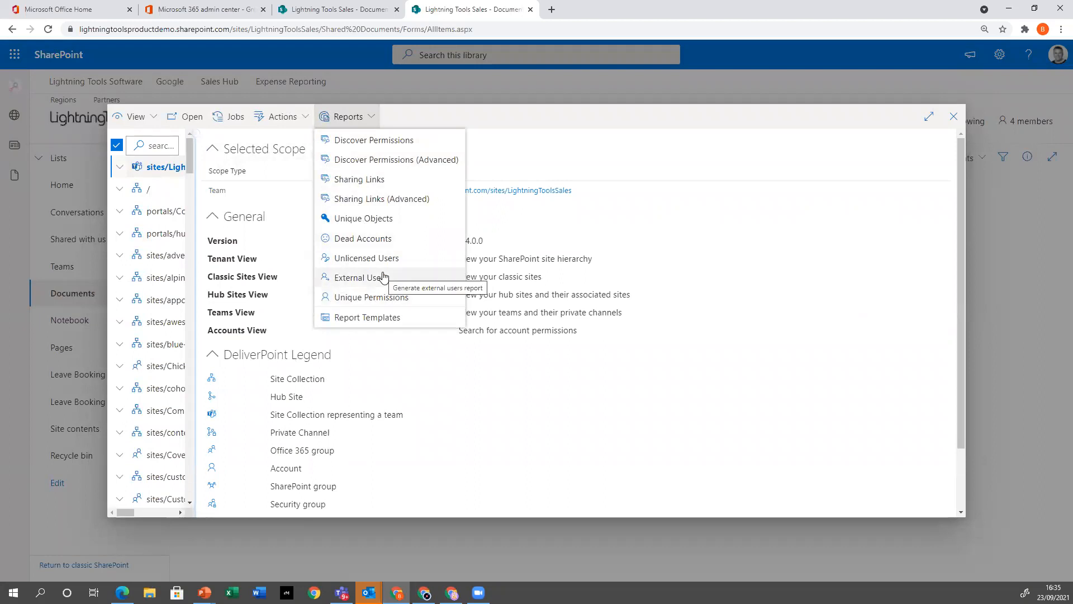
{"action": "left_click", "coordinate": [330, 117]}
Add the root site collection, portals/Community, portals/hub and sites/adventureworks-cycles-inc to the selected scope
{"action": "left_click", "coordinate": [140, 191]}
{"action": "left_click", "coordinate": [160, 212]}
{"action": "left_click", "coordinate": [163, 234]}
{"action": "left_click", "coordinate": [173, 256]}
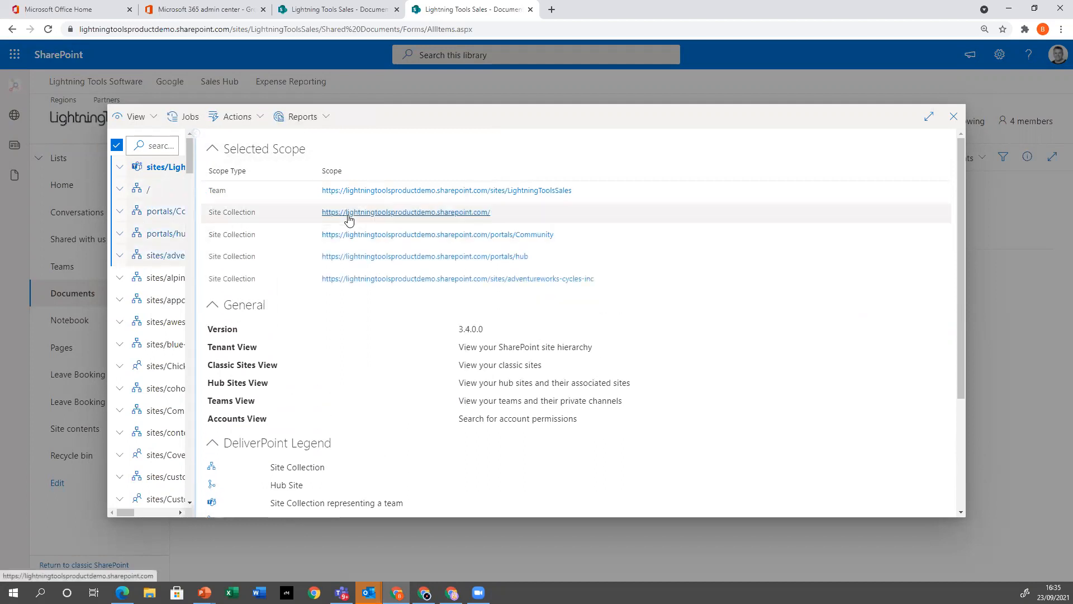
Run the Dead Accounts report on the selected site collections and select the first listed account
{"action": "left_click", "coordinate": [327, 118]}
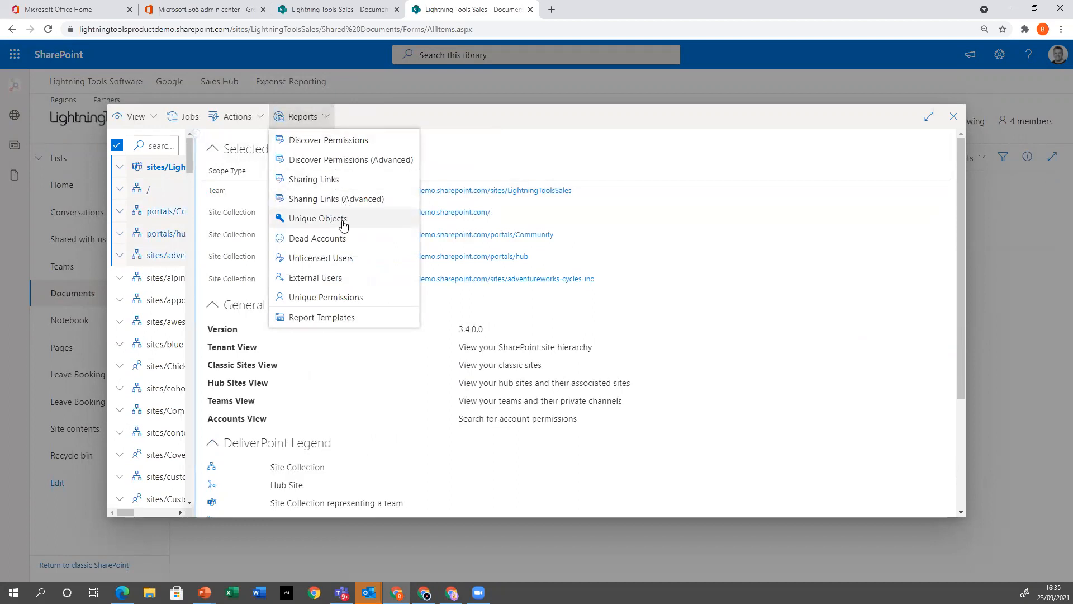
{"action": "left_click", "coordinate": [336, 240]}
{"action": "left_click", "coordinate": [250, 248]}
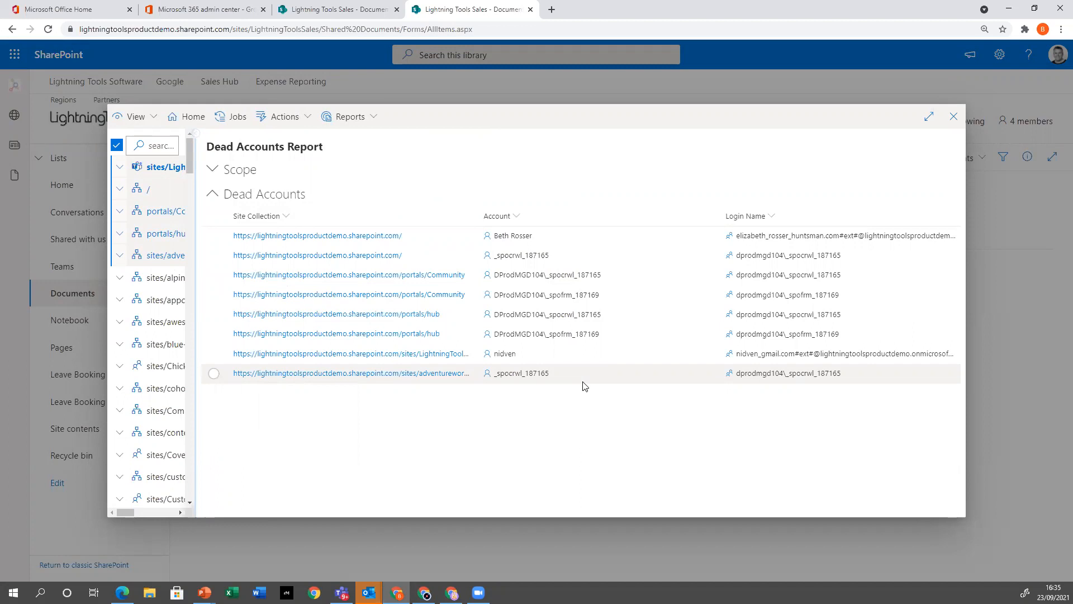
{"action": "left_click", "coordinate": [374, 124]}
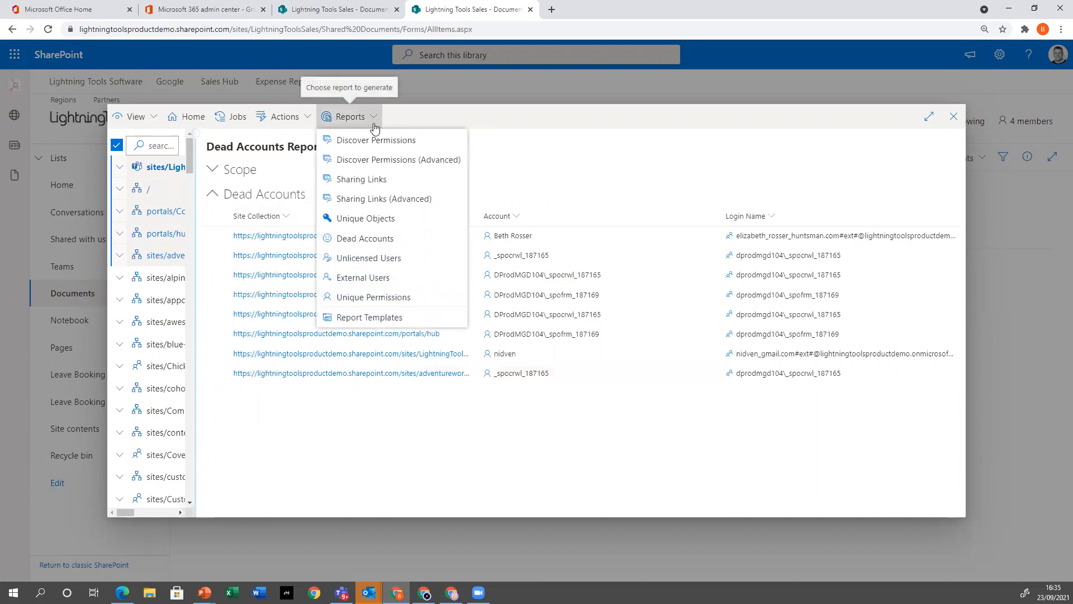
{"action": "left_click", "coordinate": [219, 238]}
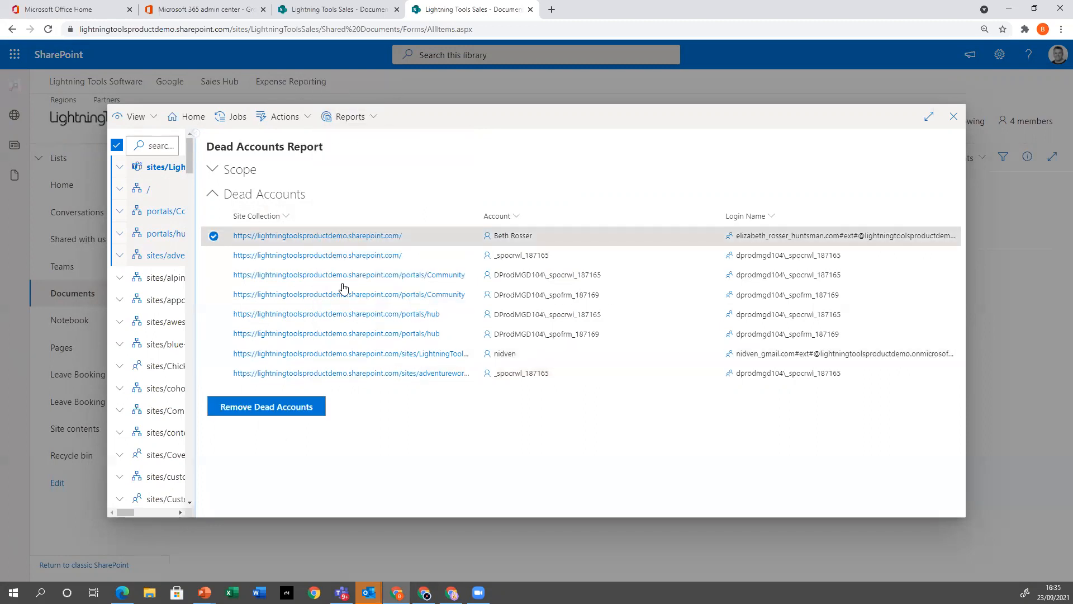
Generate the External Users report for the selected site collections, review it, and close DeliverPoint
{"action": "left_click", "coordinate": [359, 124]}
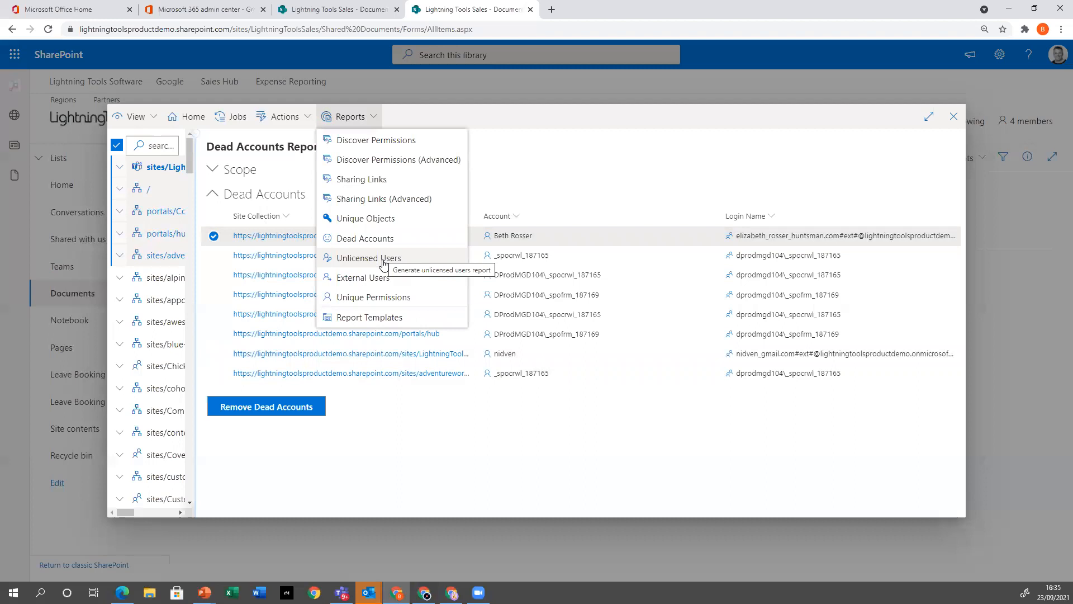
{"action": "left_click", "coordinate": [397, 278]}
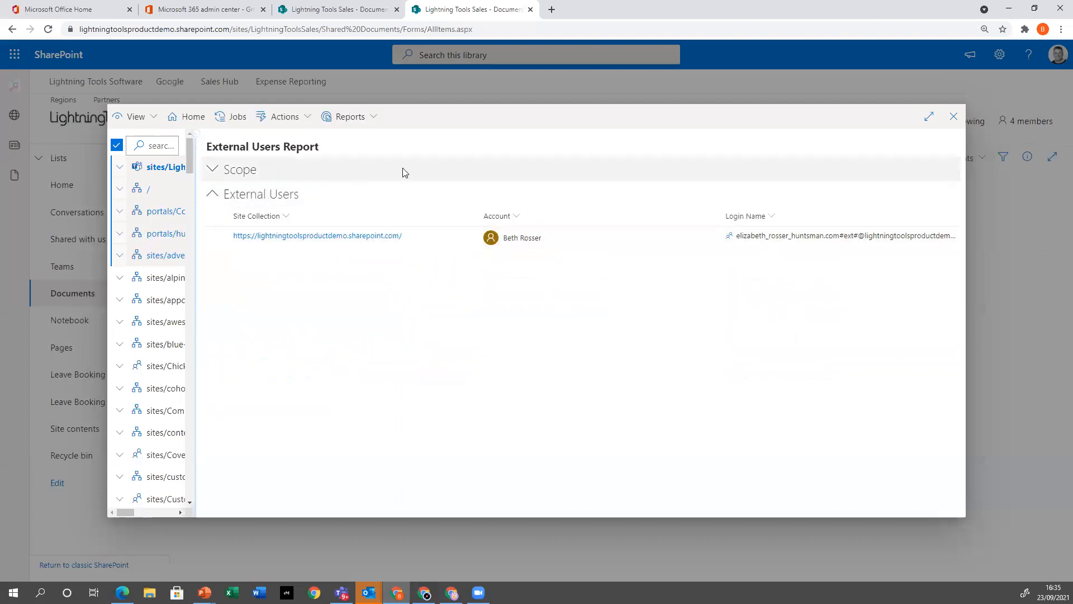
{"action": "left_click", "coordinate": [954, 117]}
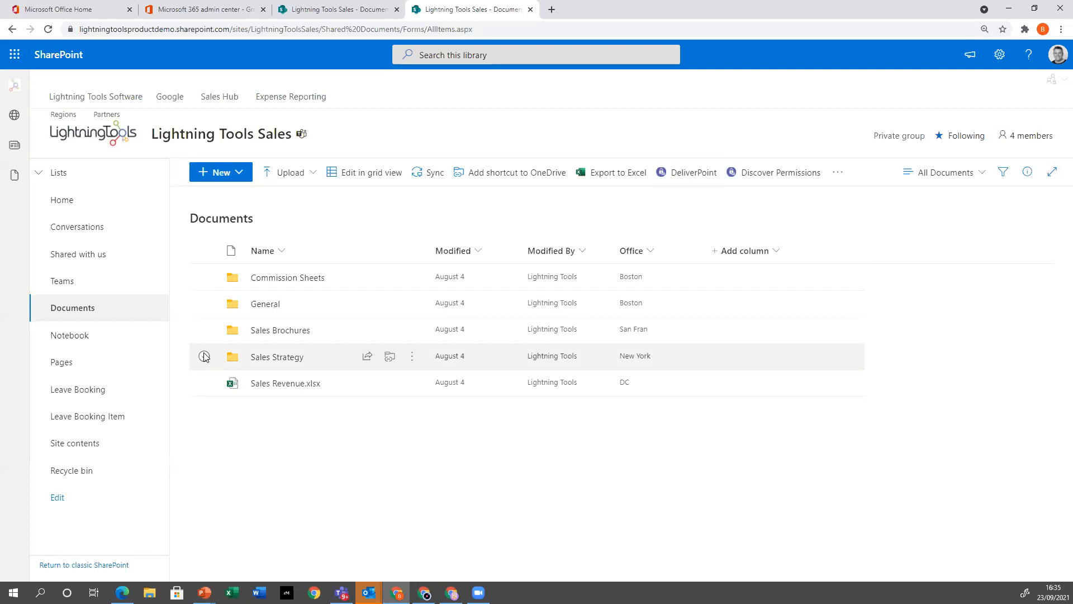
Open the site's Teams link in a new browser tab, continue in the Teams web app, and open the DeliverPoint app there
{"action": "right_click", "coordinate": [76, 288]}
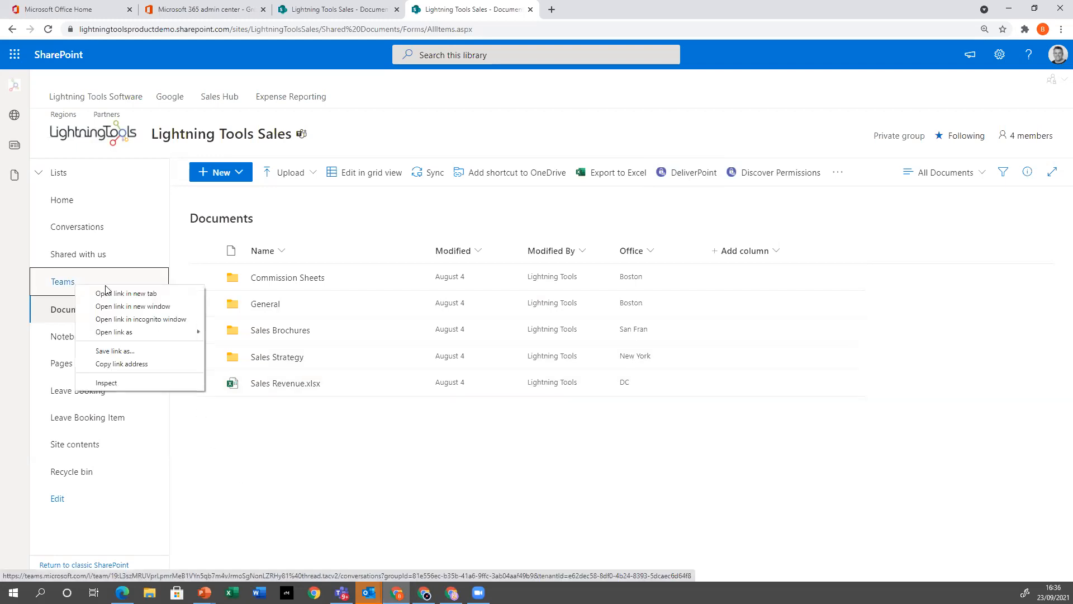
{"action": "left_click", "coordinate": [112, 291]}
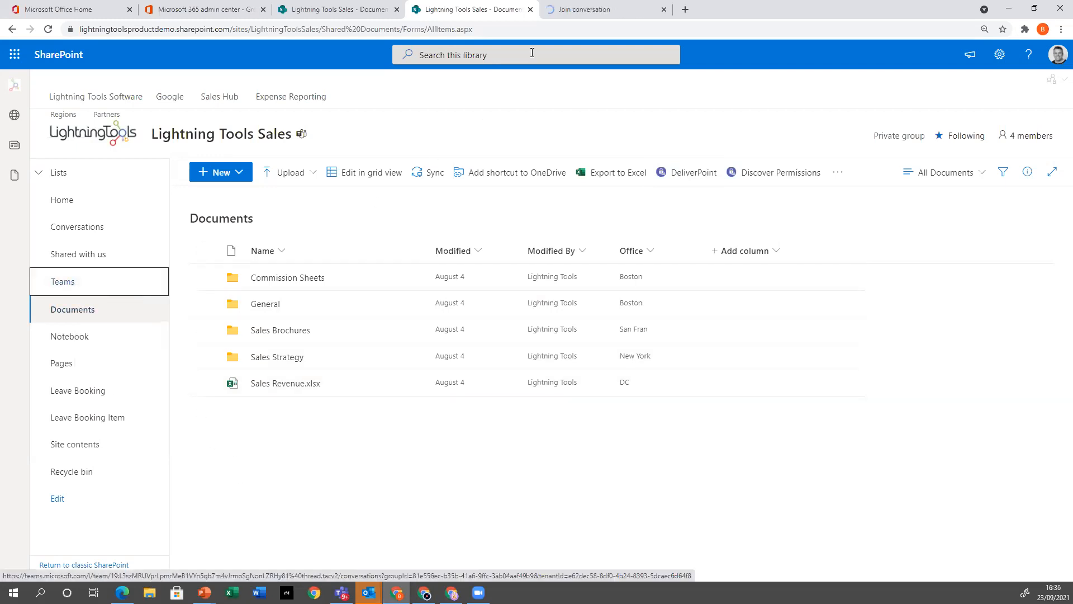
{"action": "left_click", "coordinate": [615, 8]}
{"action": "left_click", "coordinate": [655, 125]}
{"action": "left_click", "coordinate": [593, 360]}
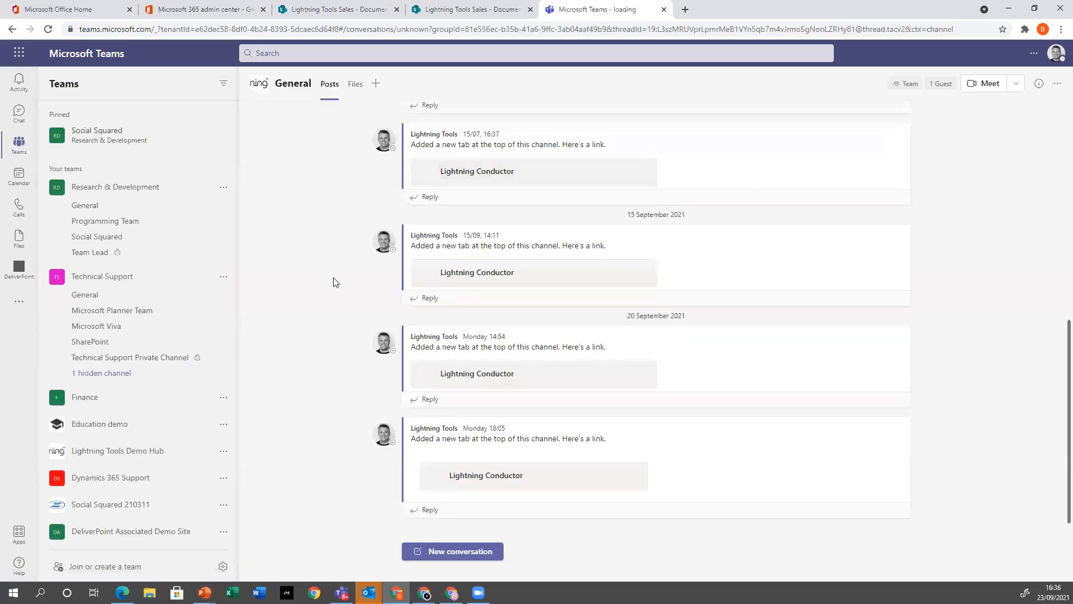
{"action": "left_click", "coordinate": [13, 268]}
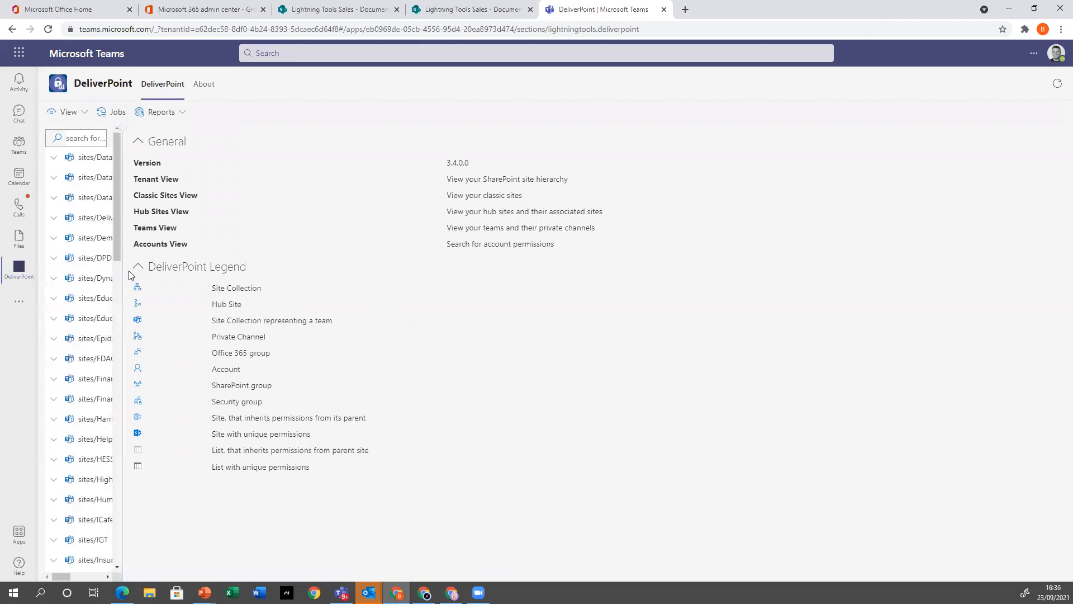
Widen the site list, select DataViewer, DataViewerDemo, DataViewerWebinar and DeliverPointAssociatedDemoSite, and run the Discover Permissions report on them
{"action": "left_click_drag", "start_coordinate": [123, 266], "coordinate": [280, 271]}
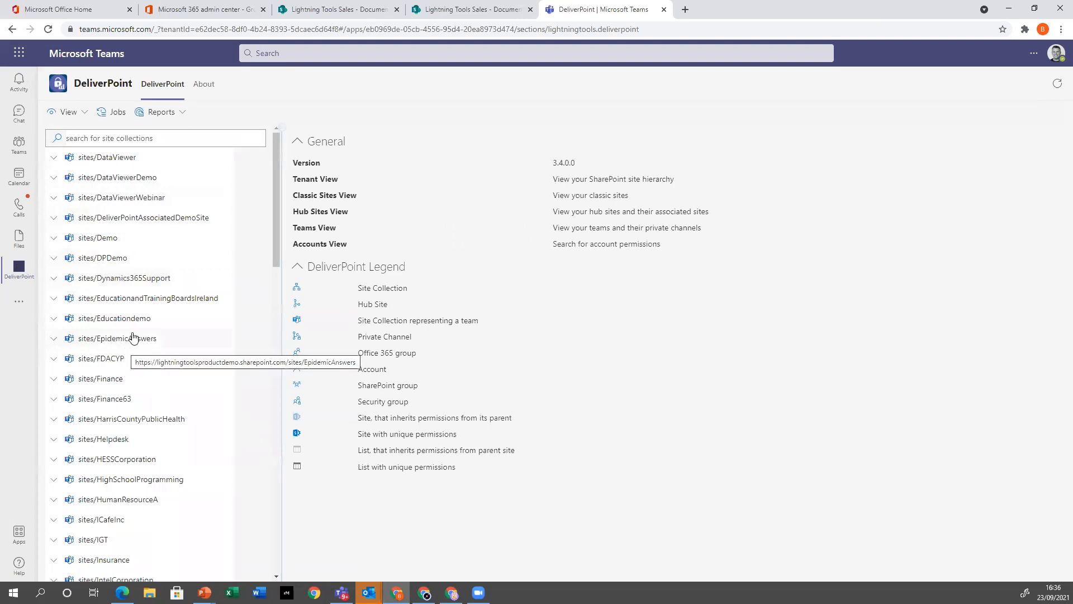
{"action": "left_click", "coordinate": [106, 161]}
{"action": "left_click", "coordinate": [116, 180]}
{"action": "left_click", "coordinate": [117, 199]}
{"action": "left_click", "coordinate": [119, 217]}
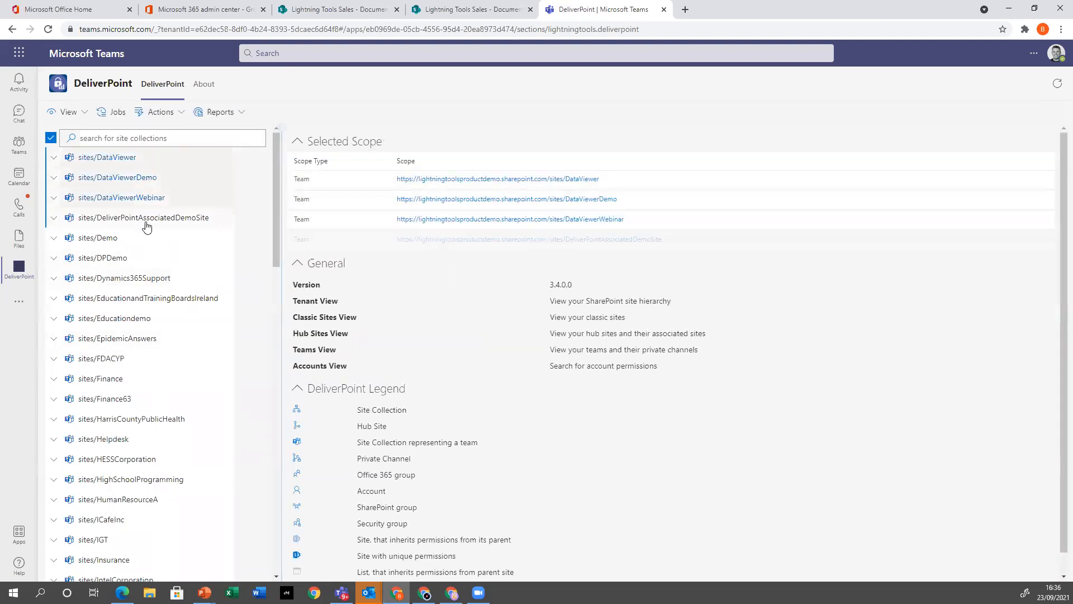
{"action": "left_click", "coordinate": [220, 113]}
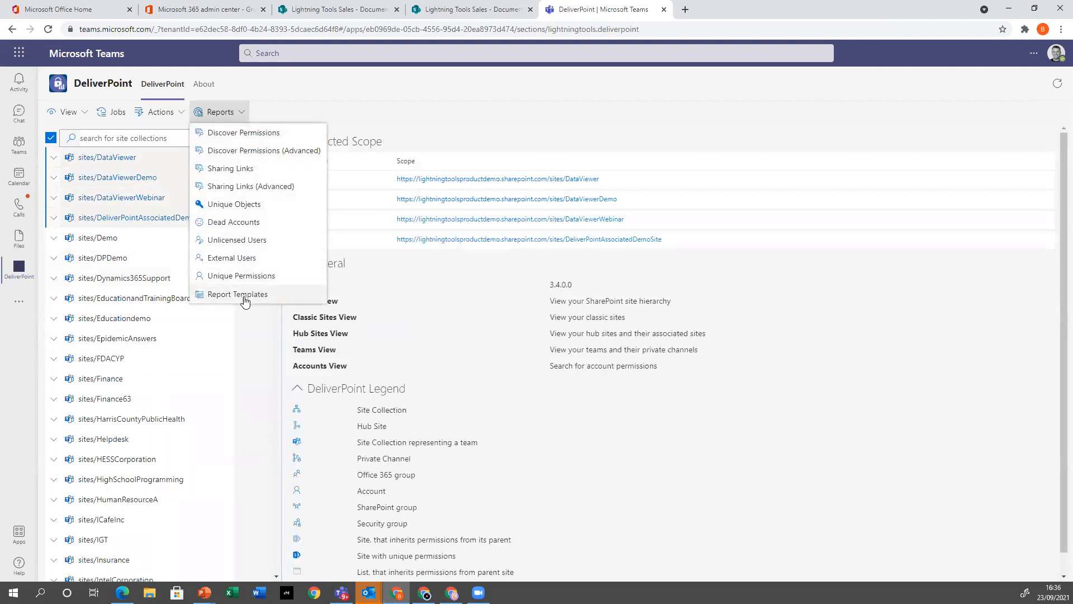
{"action": "left_click", "coordinate": [244, 133]}
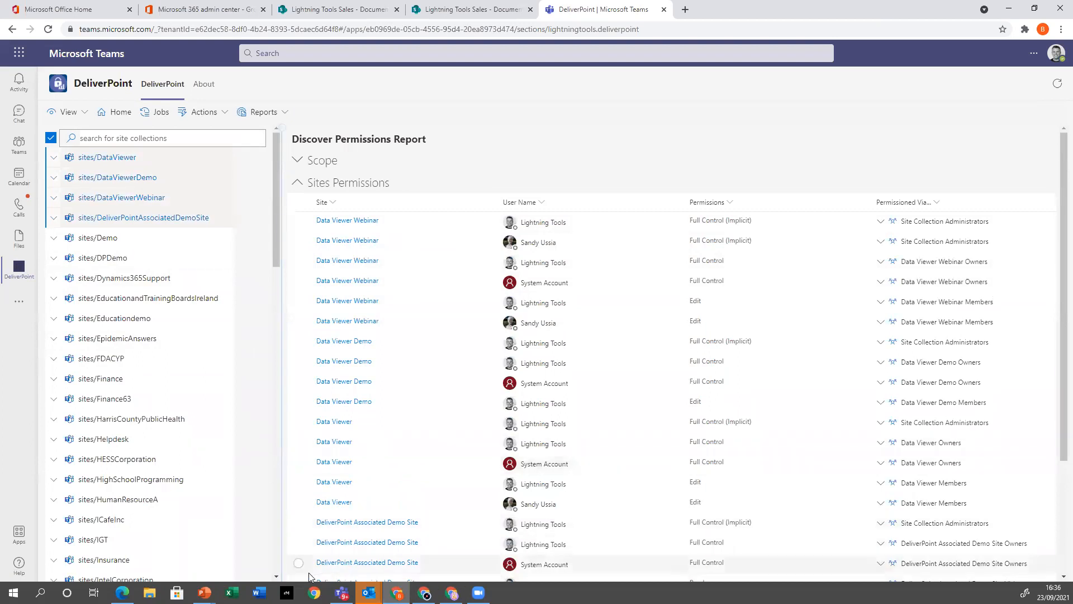
Switch to the PowerPoint slide show and advance past the Key features slide to the New Features in 3.4.0.0 slide
{"action": "mouse_move", "coordinate": [204, 592]}
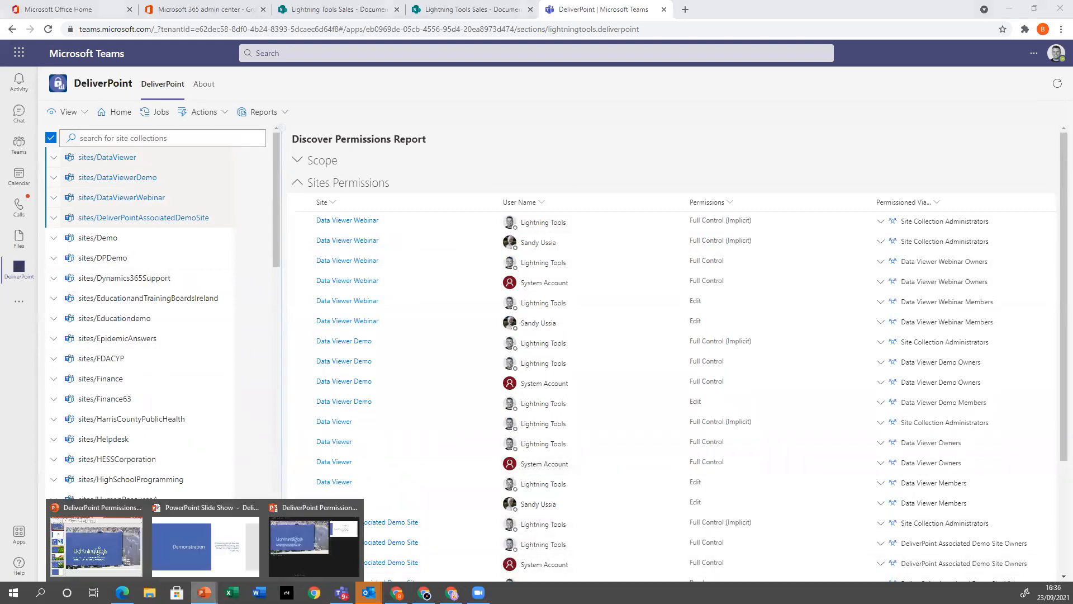
{"action": "left_click", "coordinate": [206, 545]}
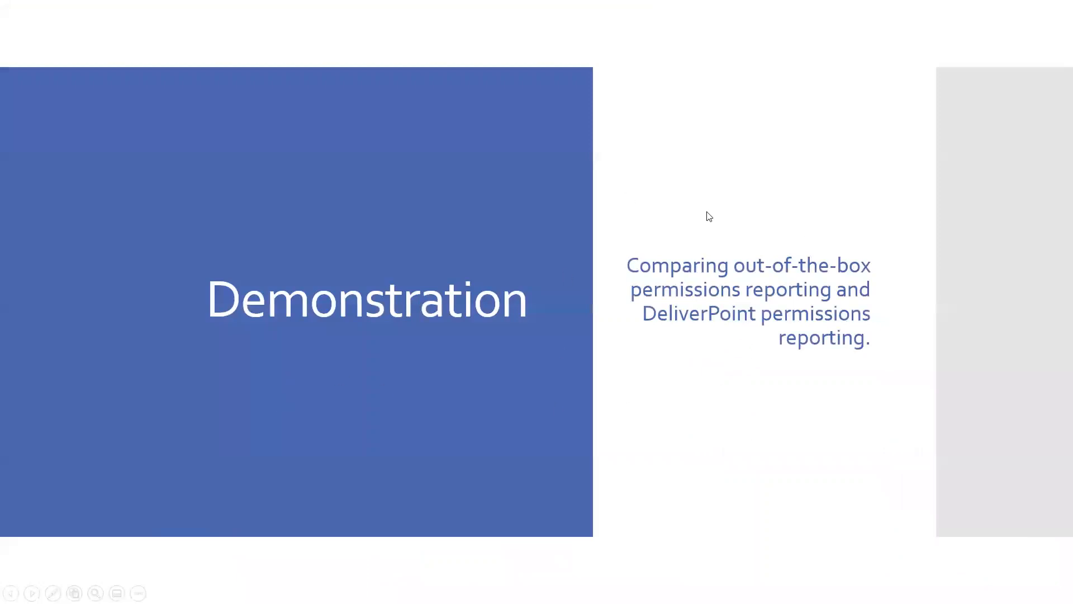
{"action": "left_click", "coordinate": [689, 270]}
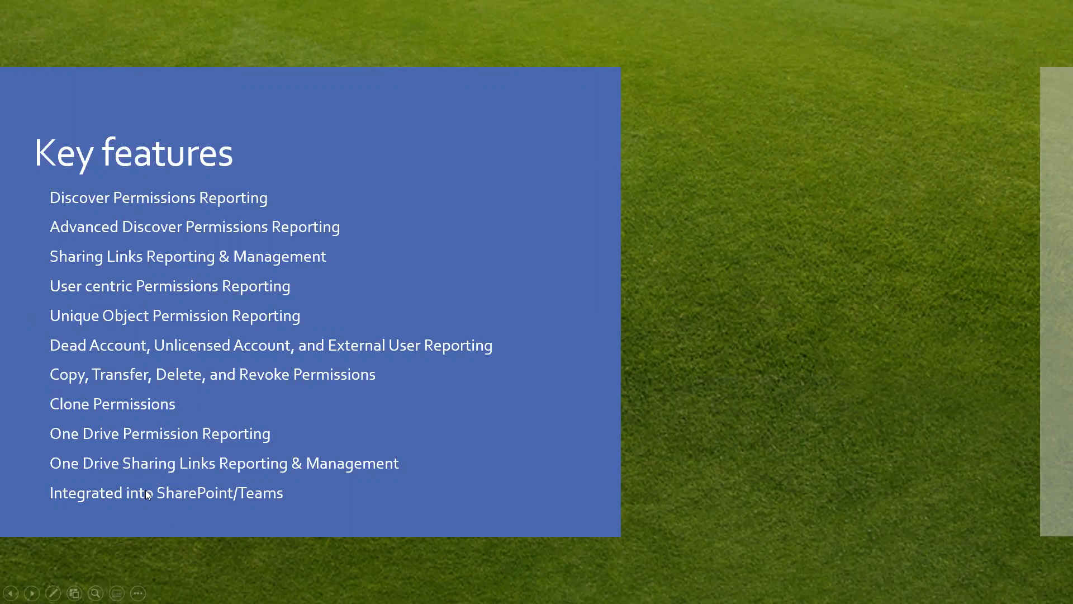
{"action": "left_click", "coordinate": [320, 467]}
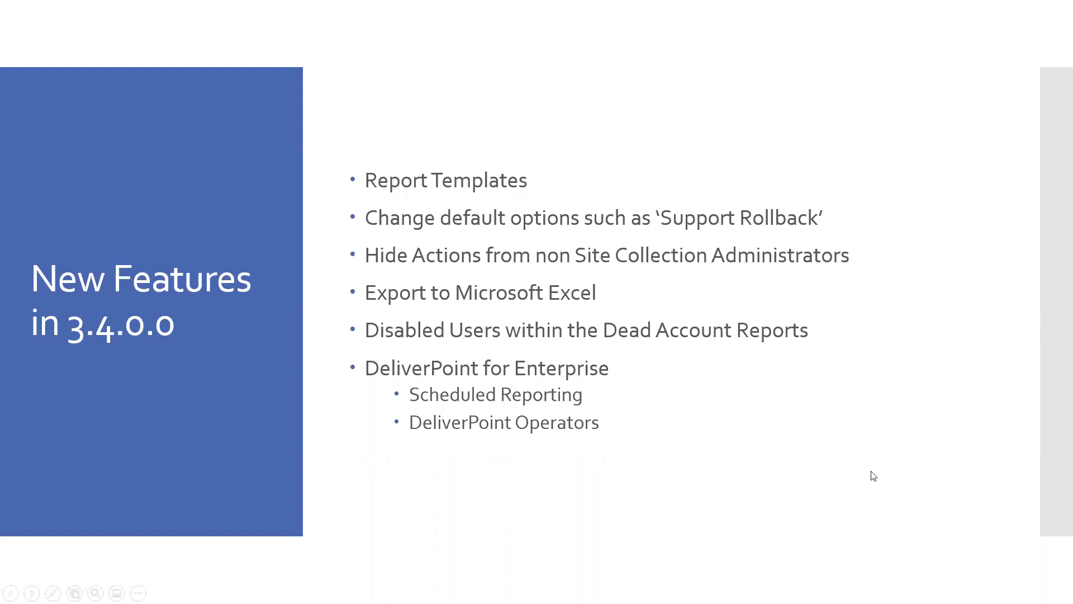
Return to the browser's first Lightning Tools Sales documents page, close the site Permissions pane, and open DeliverPoint there
{"action": "key", "text": "alt+Tab"}
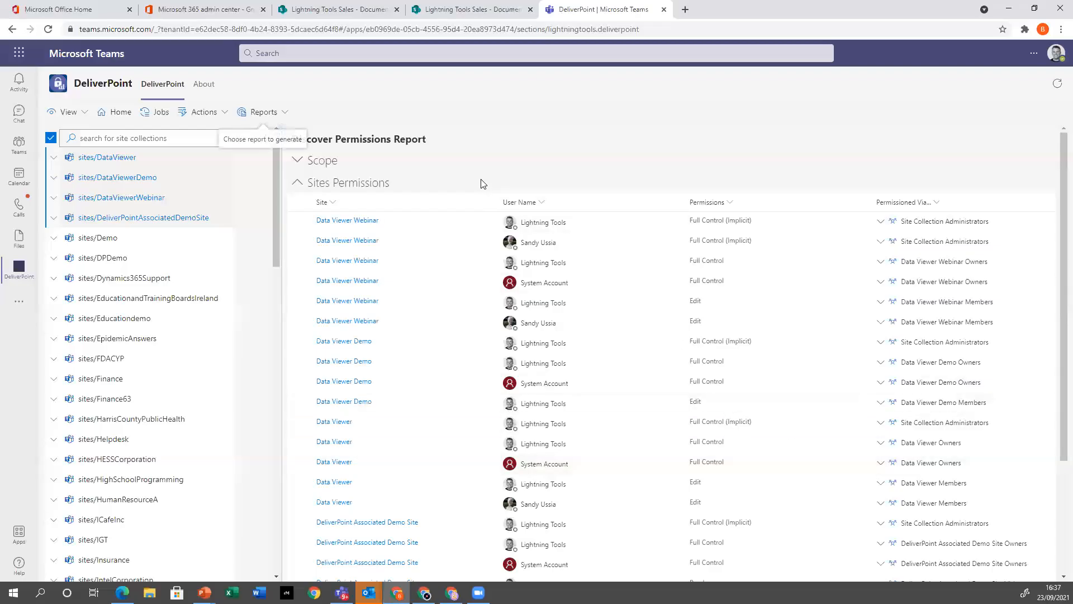
{"action": "left_click", "coordinate": [484, 11]}
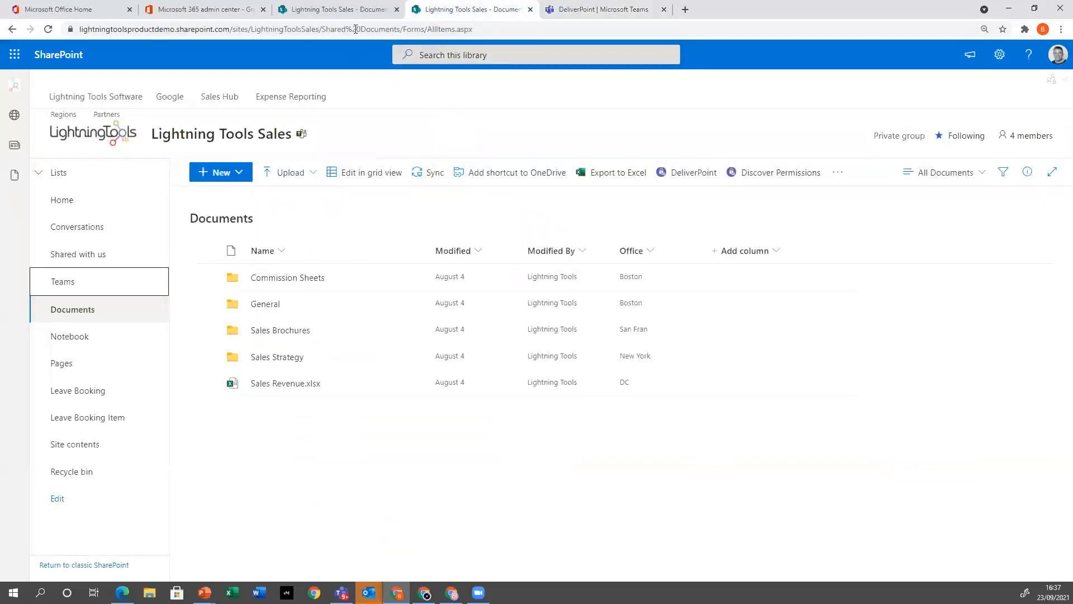
{"action": "left_click", "coordinate": [358, 8]}
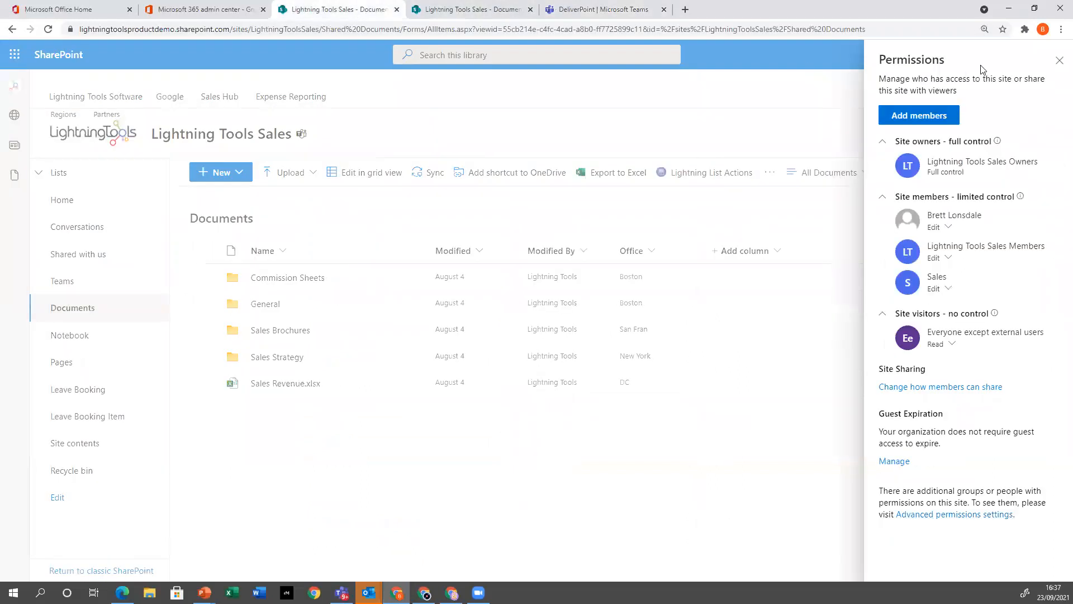
{"action": "left_click", "coordinate": [1060, 61]}
{"action": "left_click", "coordinate": [1059, 93]}
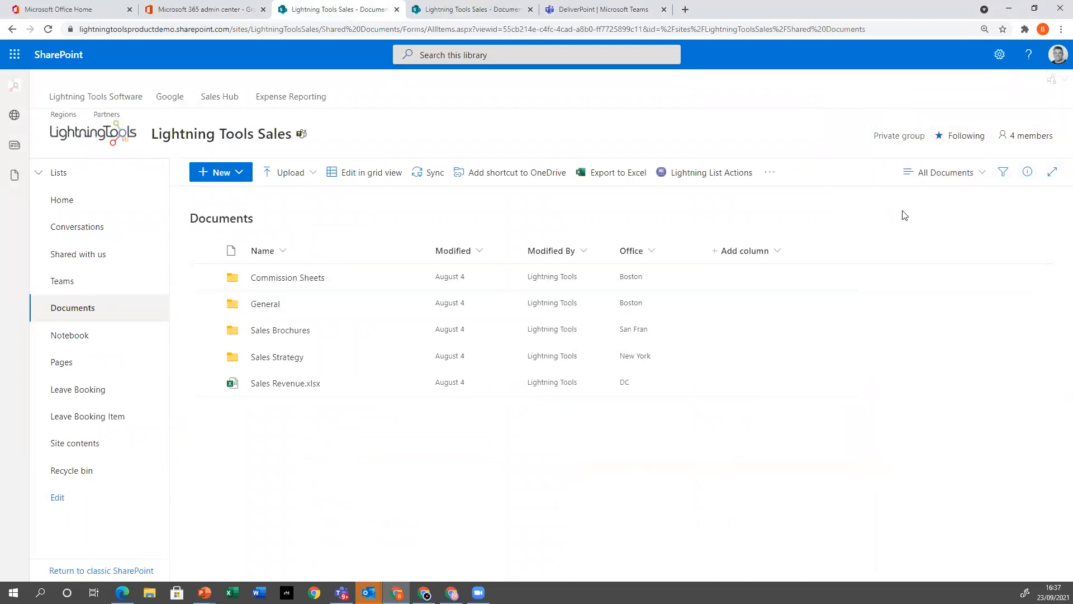
{"action": "left_click", "coordinate": [1055, 80]}
{"action": "left_click", "coordinate": [970, 126]}
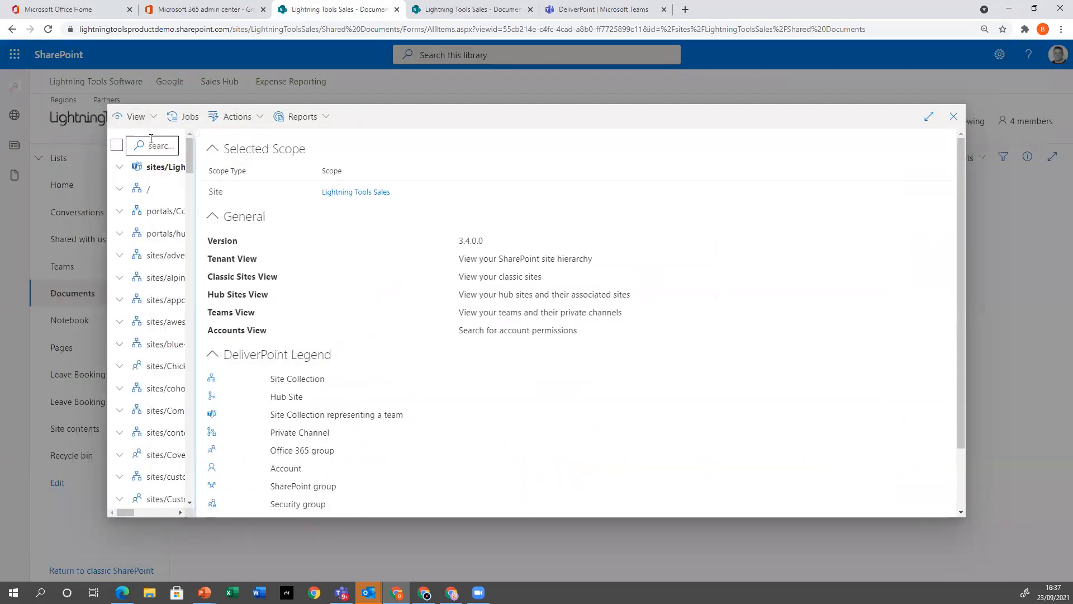
Switch DeliverPoint to the Hub Sites view and widen the site tree
{"action": "left_click", "coordinate": [144, 118]}
{"action": "left_click", "coordinate": [162, 179]}
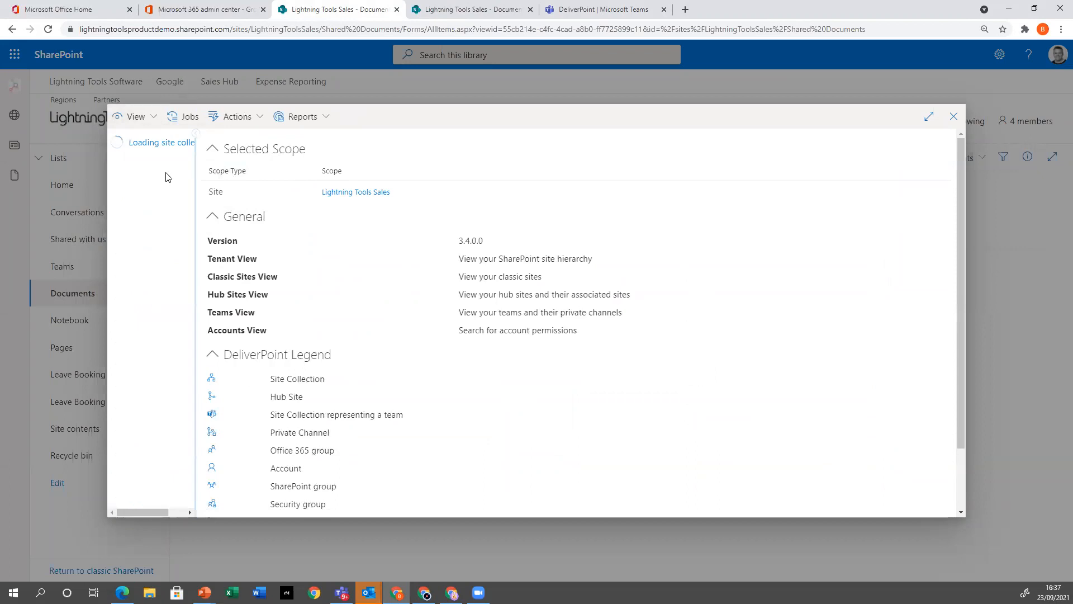
{"action": "left_click_drag", "start_coordinate": [196, 301], "coordinate": [315, 295]}
Expand the sites/LightningToolsSoftware hub and its LightningToolsSales, TechnicalSupport, LightningToolsVacationBooking and MarketingStrategy site collections
{"action": "left_click", "coordinate": [119, 233]}
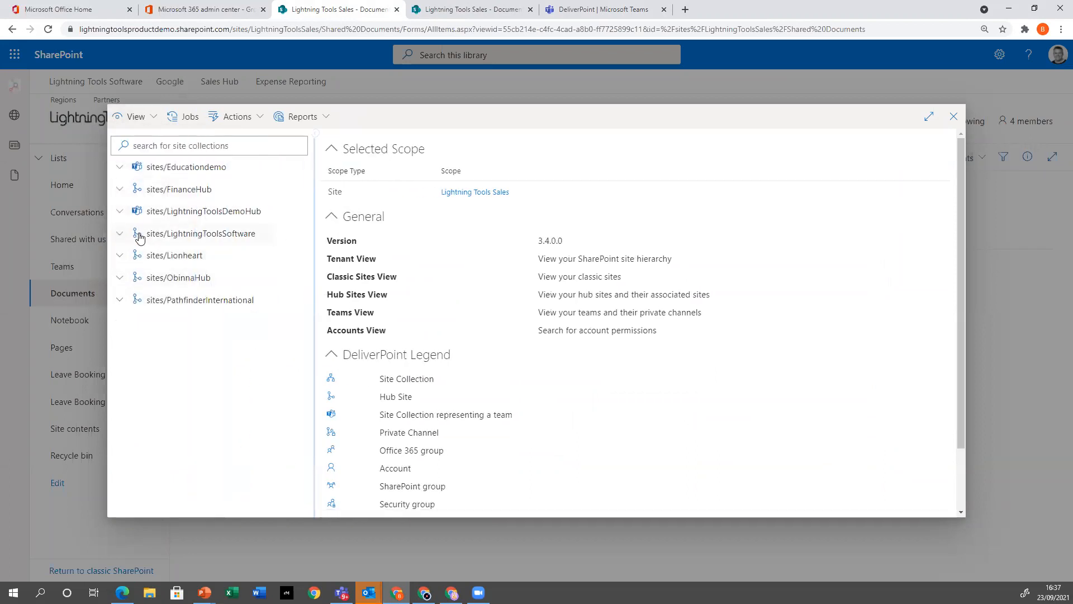
{"action": "left_click", "coordinate": [128, 255]}
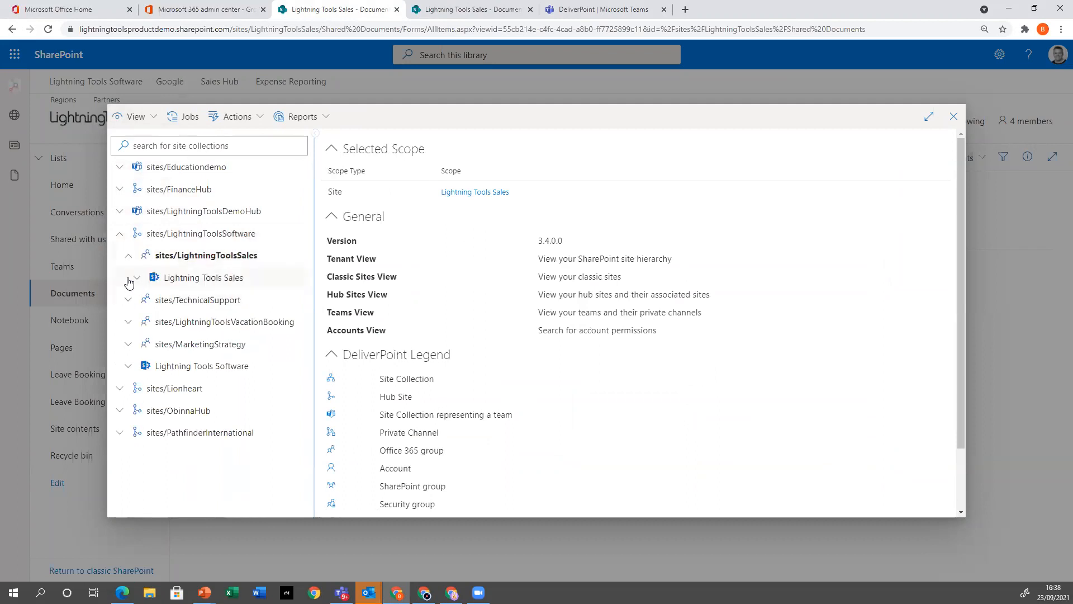
{"action": "left_click", "coordinate": [136, 278]}
{"action": "left_click", "coordinate": [136, 279]}
{"action": "left_click", "coordinate": [128, 301]}
{"action": "left_click", "coordinate": [128, 344]}
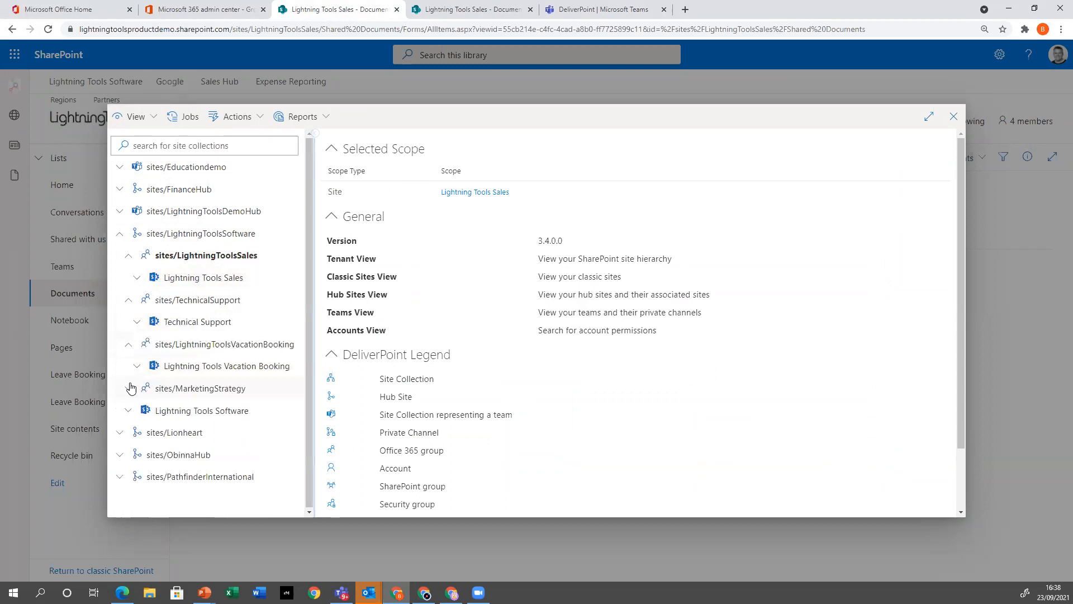
{"action": "left_click", "coordinate": [127, 391]}
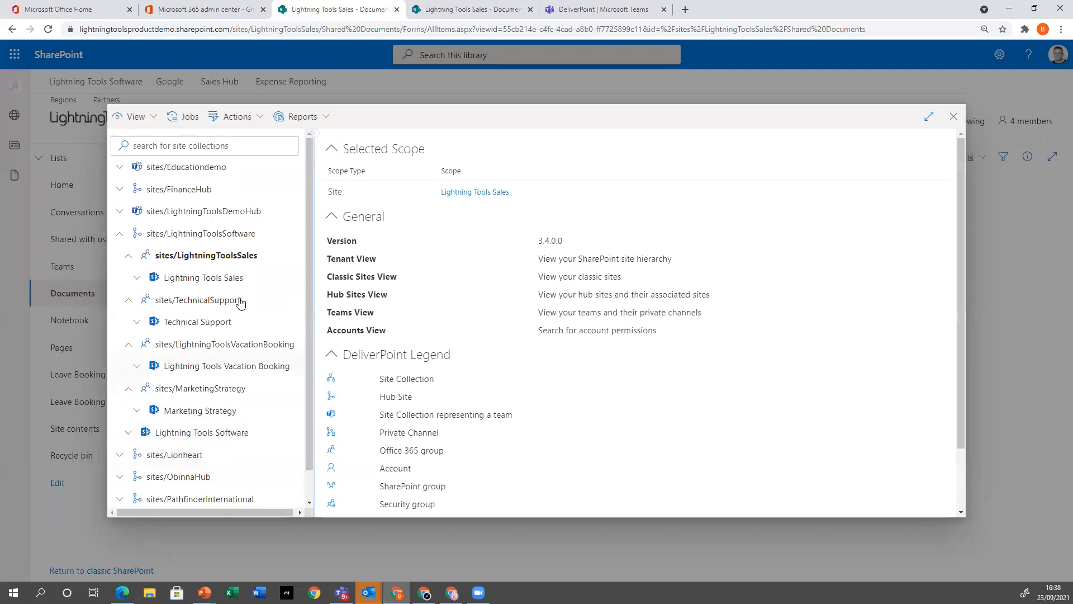
Select the Marketing Strategy, Lightning Tools Vacation Booking, Technical Support, Lightning Tools Sales and Lightning Tools Software sites as the scope
{"action": "left_click", "coordinate": [220, 414]}
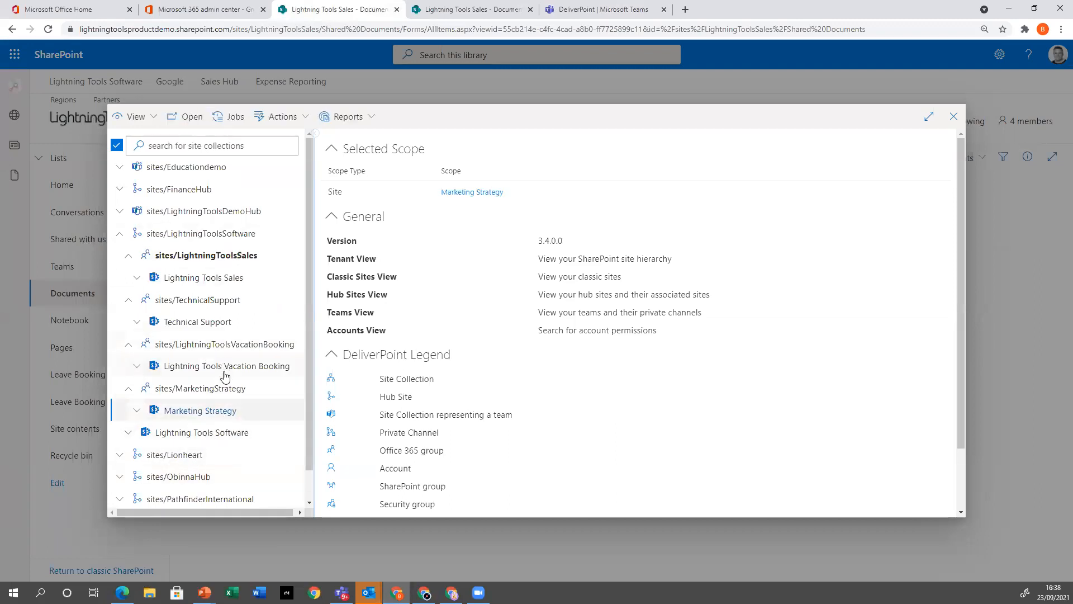
{"action": "left_click", "coordinate": [226, 368], "text": "ctrl"}
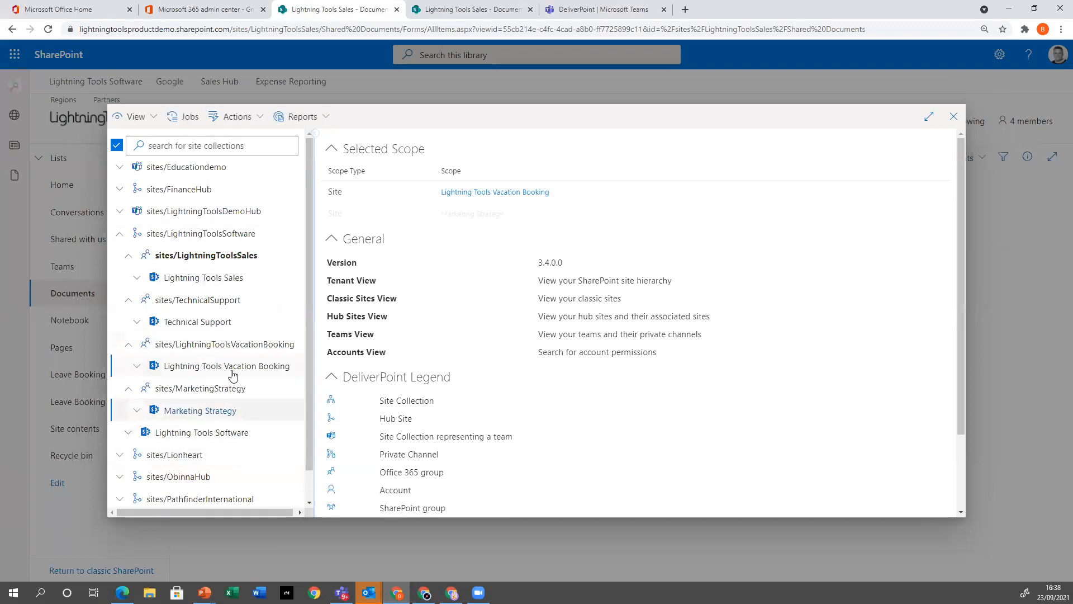
{"action": "left_click", "coordinate": [213, 321], "text": "ctrl"}
{"action": "left_click", "coordinate": [209, 278], "text": "ctrl"}
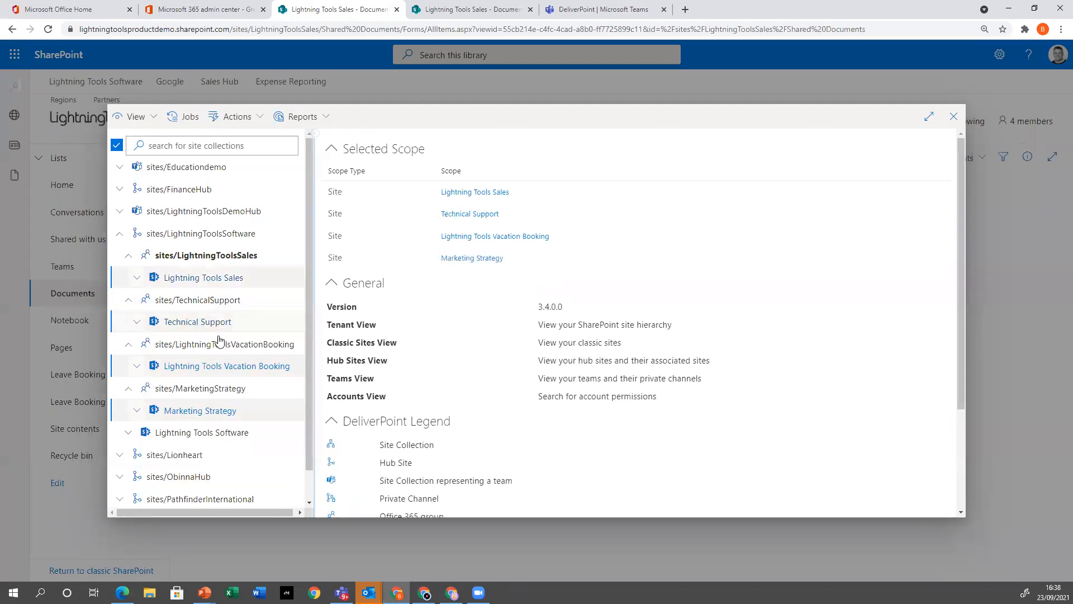
{"action": "left_click", "coordinate": [227, 432], "text": "ctrl"}
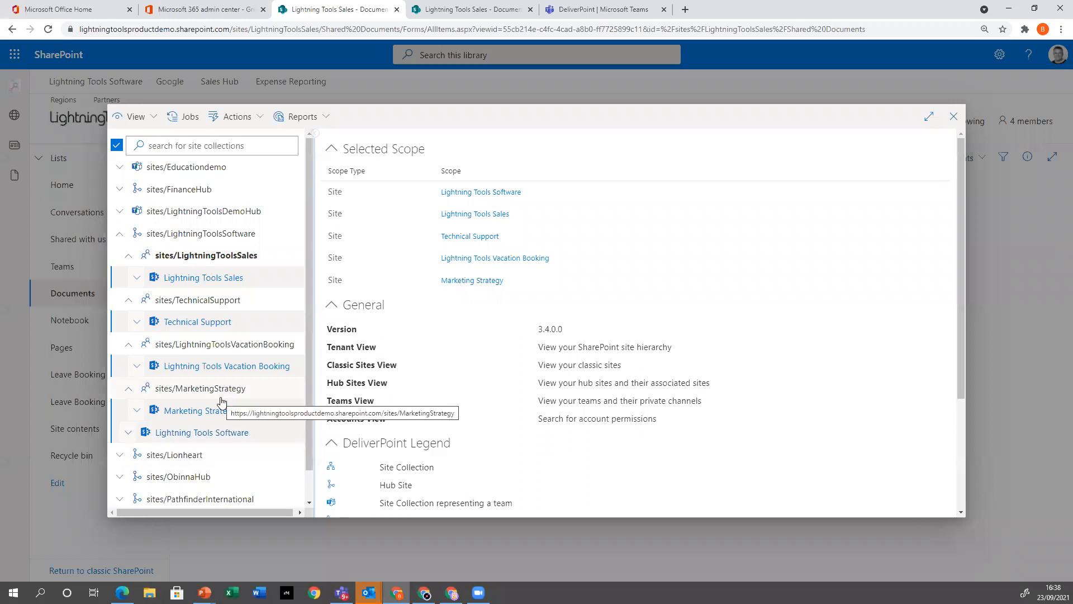
Generate the advanced Discover Permissions report including unique sub sites, unique lists, unique items and sharing links, with the item hierarchy shown
{"action": "left_click", "coordinate": [300, 116]}
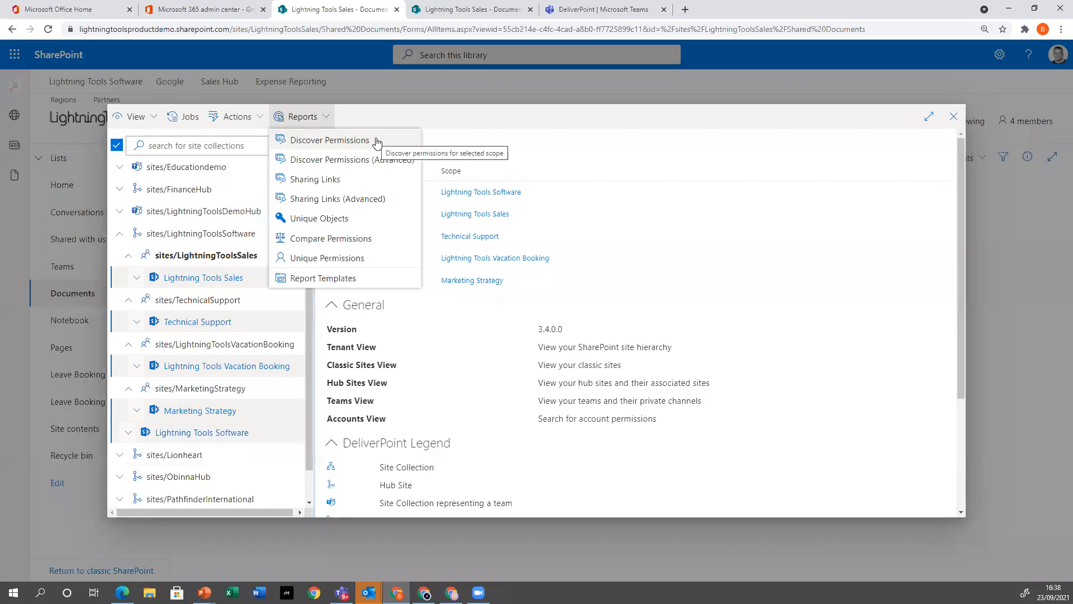
{"action": "left_click", "coordinate": [343, 162]}
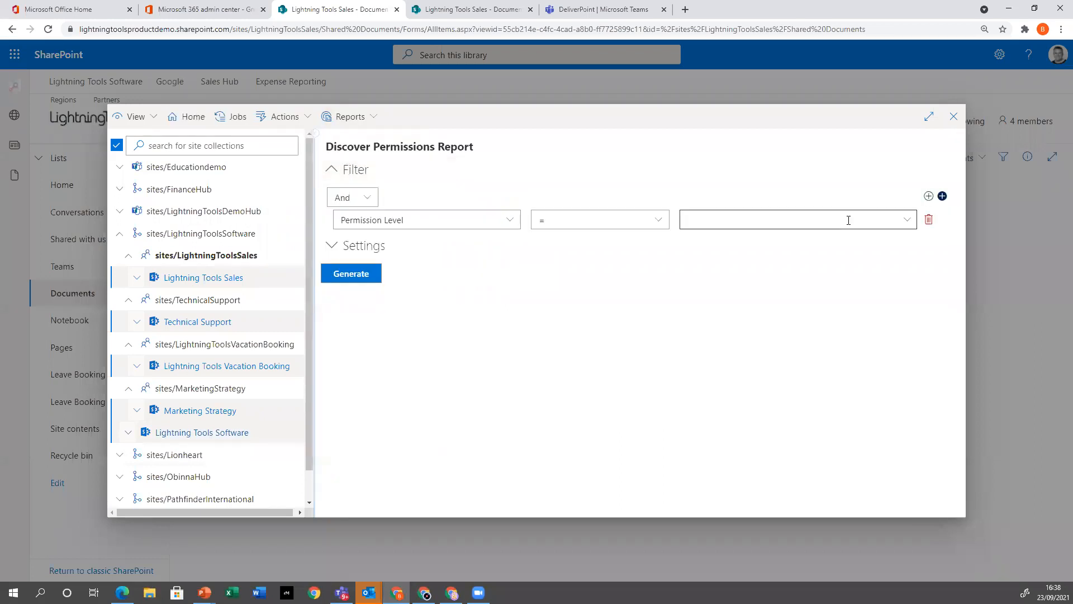
{"action": "left_click", "coordinate": [335, 246]}
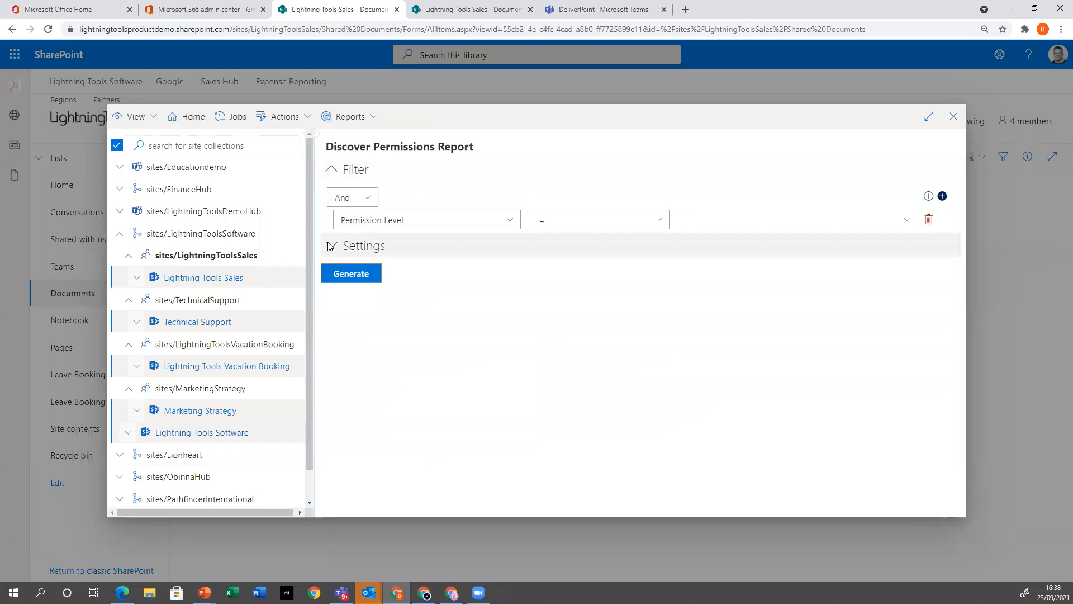
{"action": "left_click", "coordinate": [334, 267]}
{"action": "left_click", "coordinate": [333, 283]}
{"action": "left_click", "coordinate": [333, 298]}
{"action": "left_click", "coordinate": [335, 315]}
{"action": "left_click", "coordinate": [334, 330]}
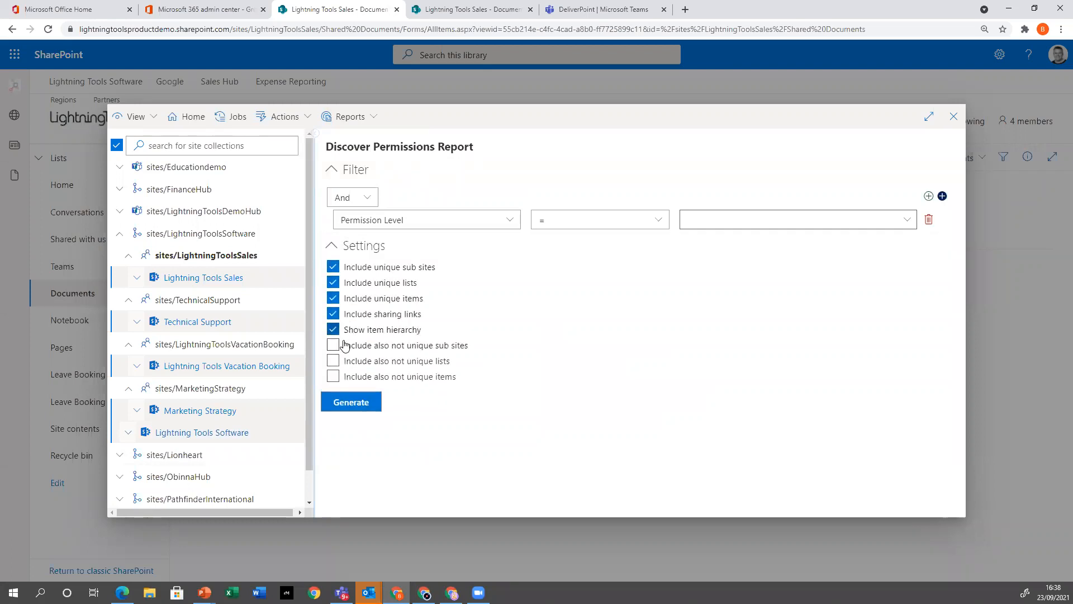
{"action": "left_click", "coordinate": [372, 401]}
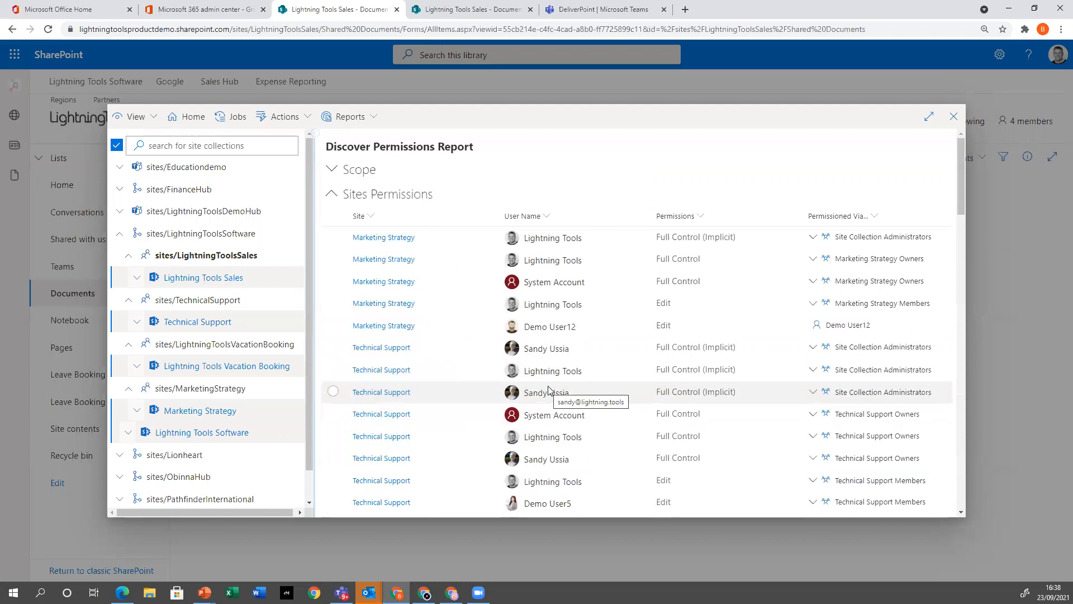
{"action": "scroll", "coordinate": [663, 419], "scroll_direction": "down", "scroll_amount": 6}
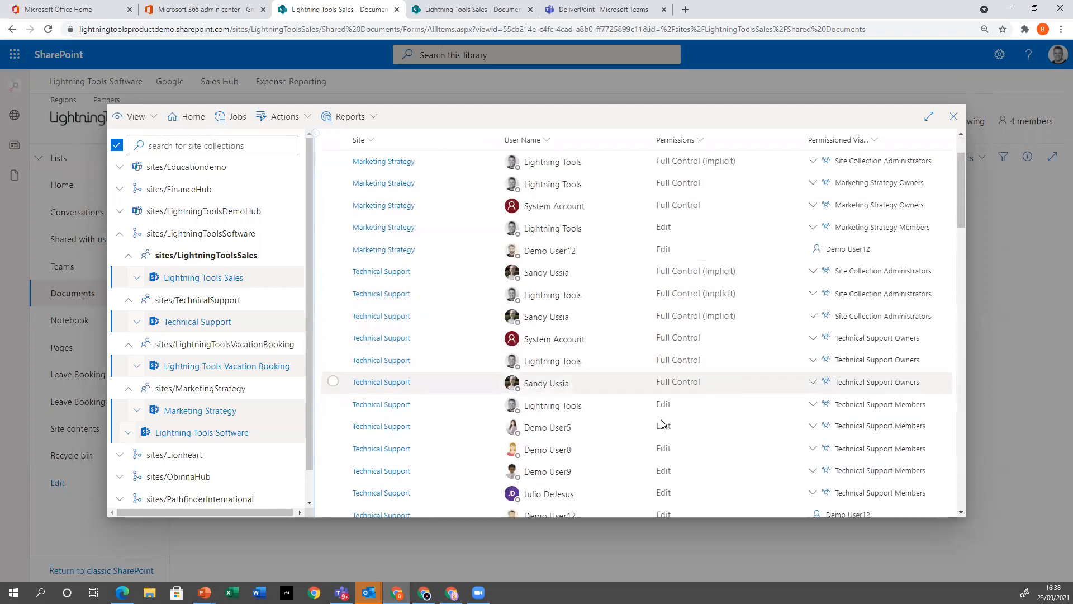
{"action": "scroll", "coordinate": [659, 419], "scroll_direction": "up", "scroll_amount": 6}
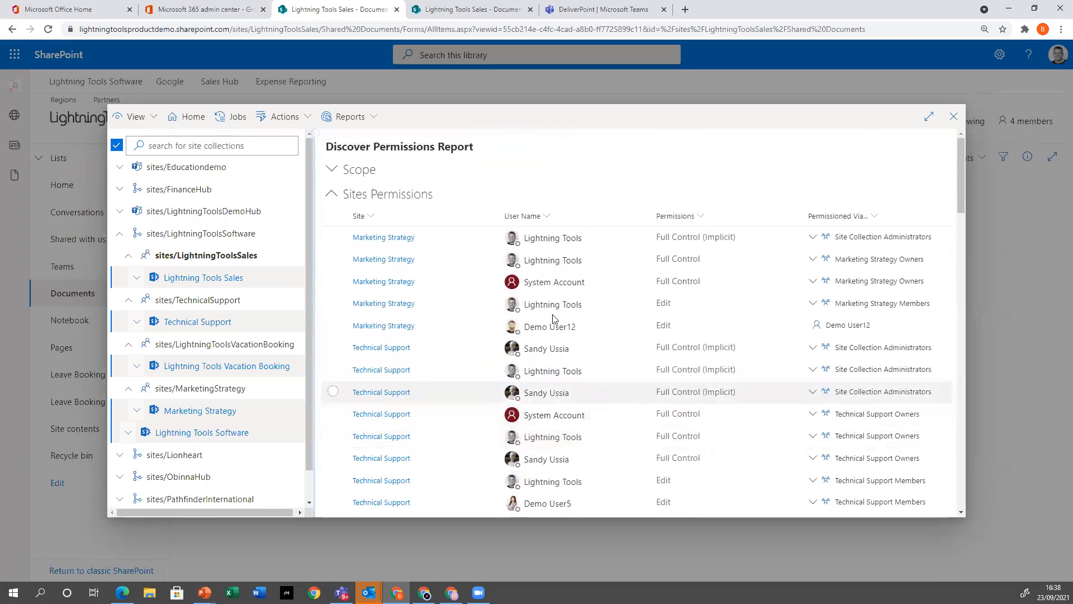
Save the report as a shared template named "Sales Hub Permission Report Including Unique Object"
{"action": "left_click", "coordinate": [306, 121]}
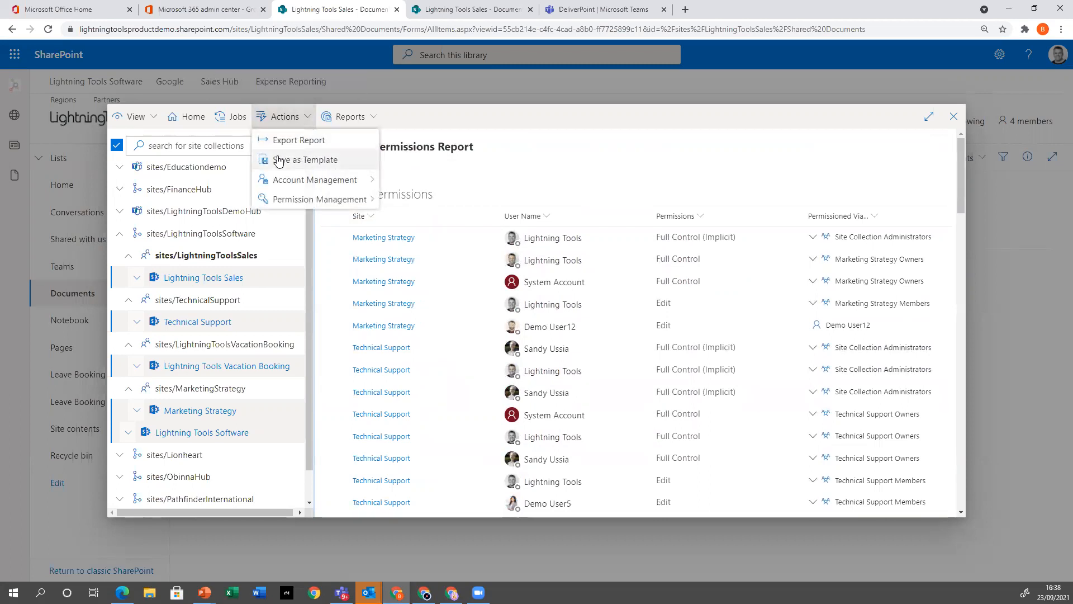
{"action": "left_click", "coordinate": [340, 163]}
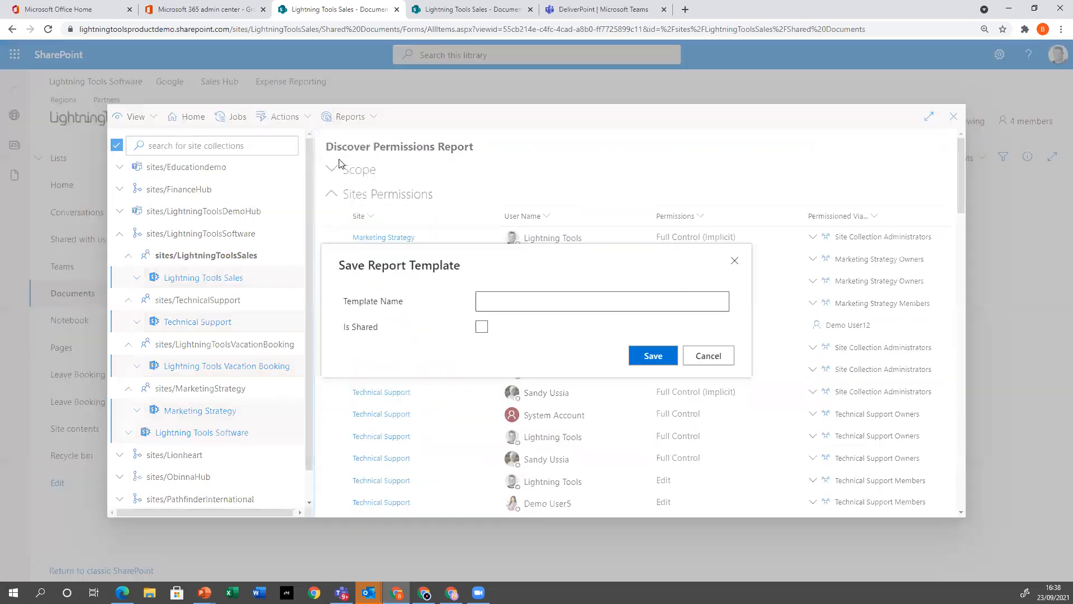
{"action": "left_click", "coordinate": [572, 297]}
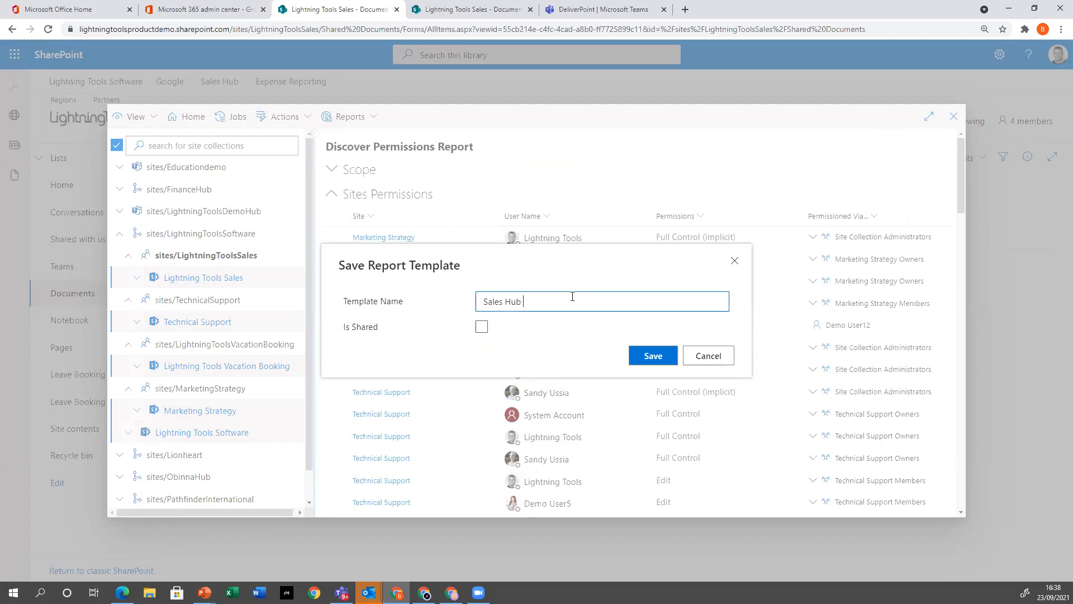
{"action": "type", "text": "Sales Hub Permission Report Including Unique Object"}
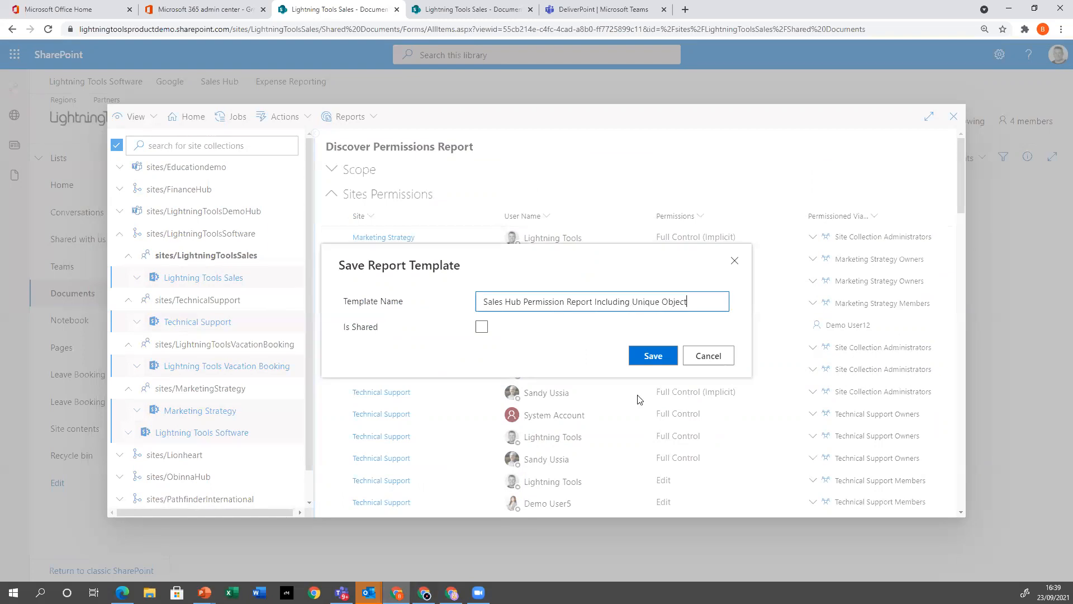
{"action": "left_click", "coordinate": [480, 330]}
{"action": "left_click", "coordinate": [480, 331]}
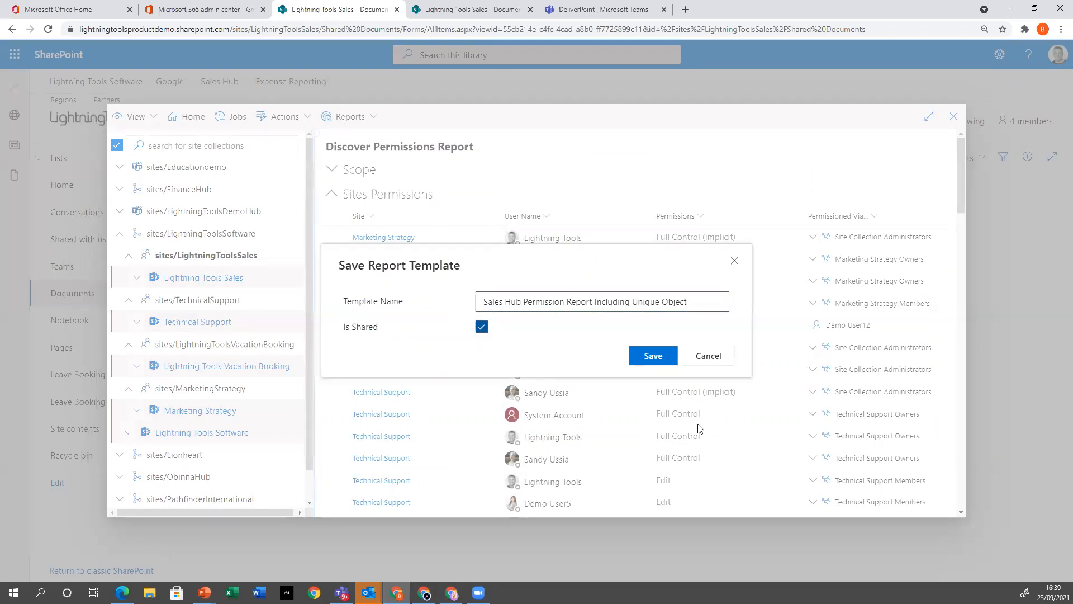
{"action": "left_click", "coordinate": [652, 355]}
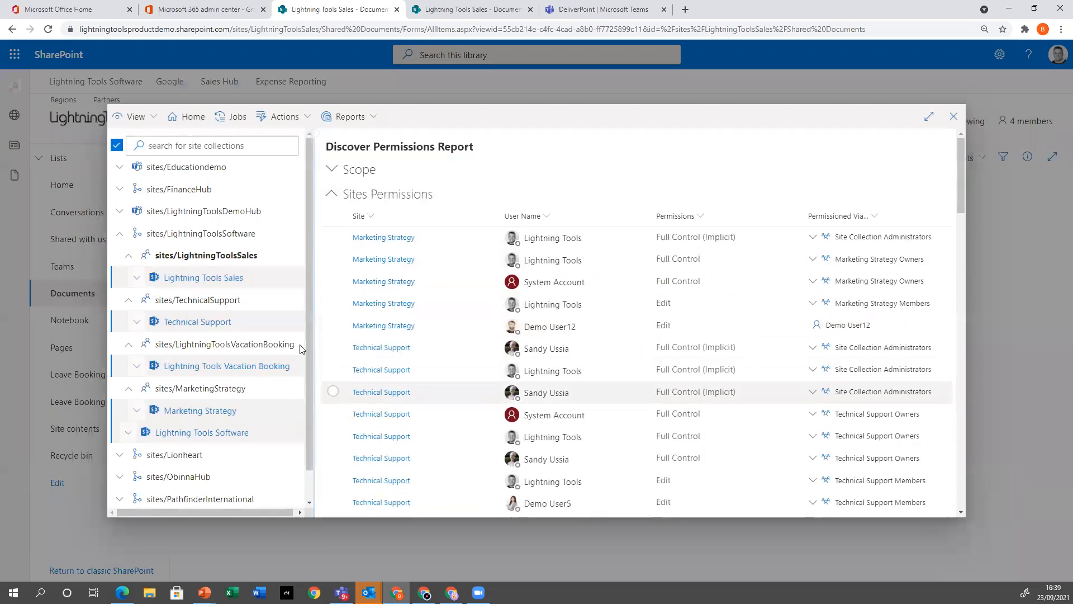
Deselect all five selected sites under the LightningToolsSoftware hub
{"action": "left_click", "coordinate": [246, 281]}
{"action": "left_click", "coordinate": [232, 321]}
{"action": "left_click", "coordinate": [240, 369]}
{"action": "left_click", "coordinate": [223, 410]}
{"action": "left_click", "coordinate": [223, 433]}
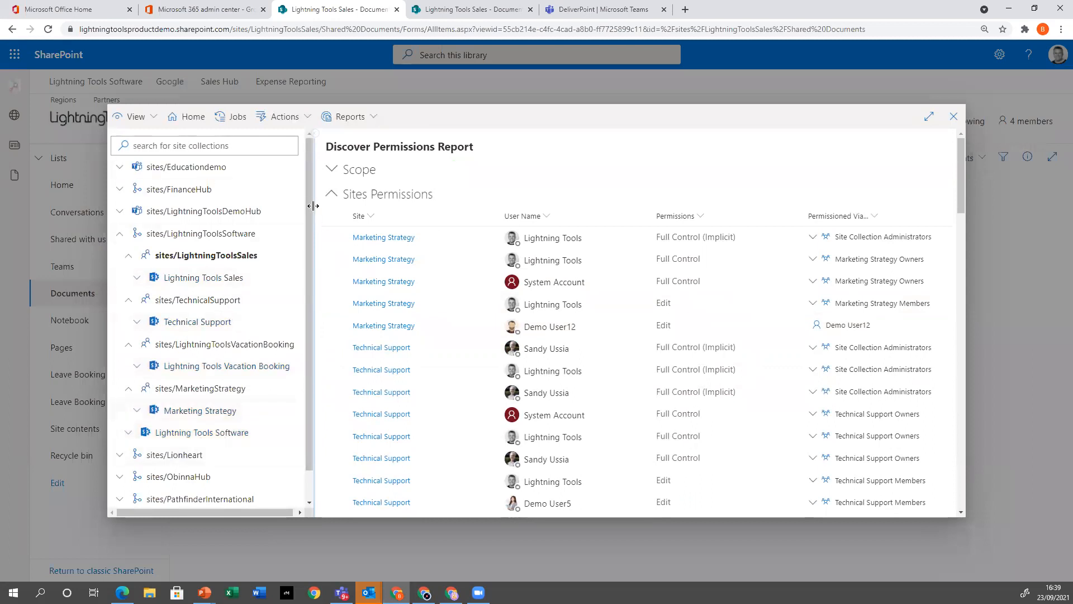
List the report templates with a wider Name column and run the "Sales Hub Permission Report Including Unique Object" template
{"action": "left_click", "coordinate": [369, 120]}
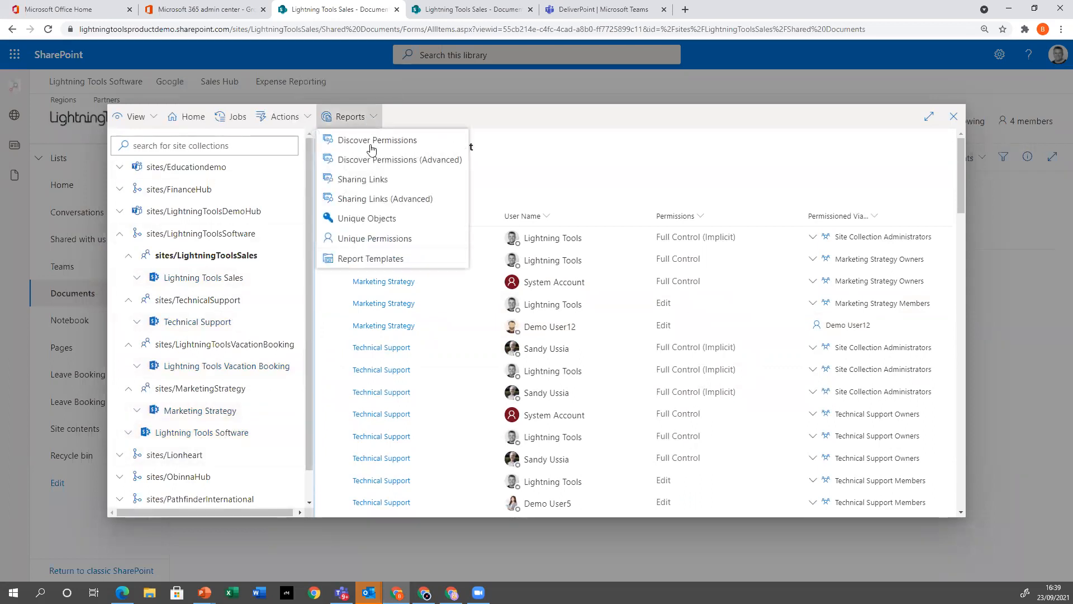
{"action": "left_click", "coordinate": [388, 260]}
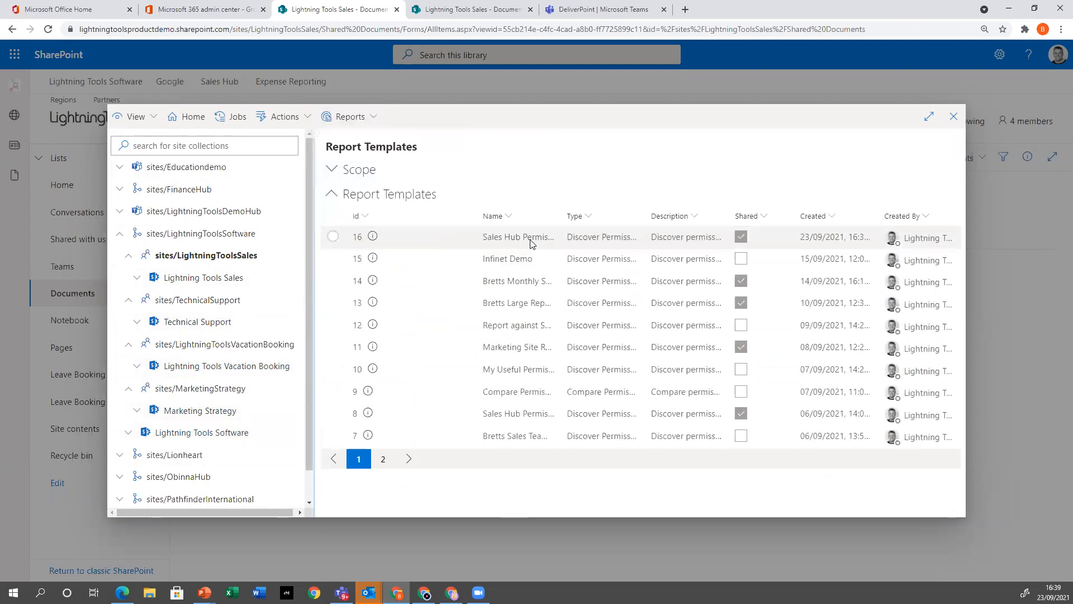
{"action": "left_click_drag", "start_coordinate": [561, 216], "coordinate": [706, 216]}
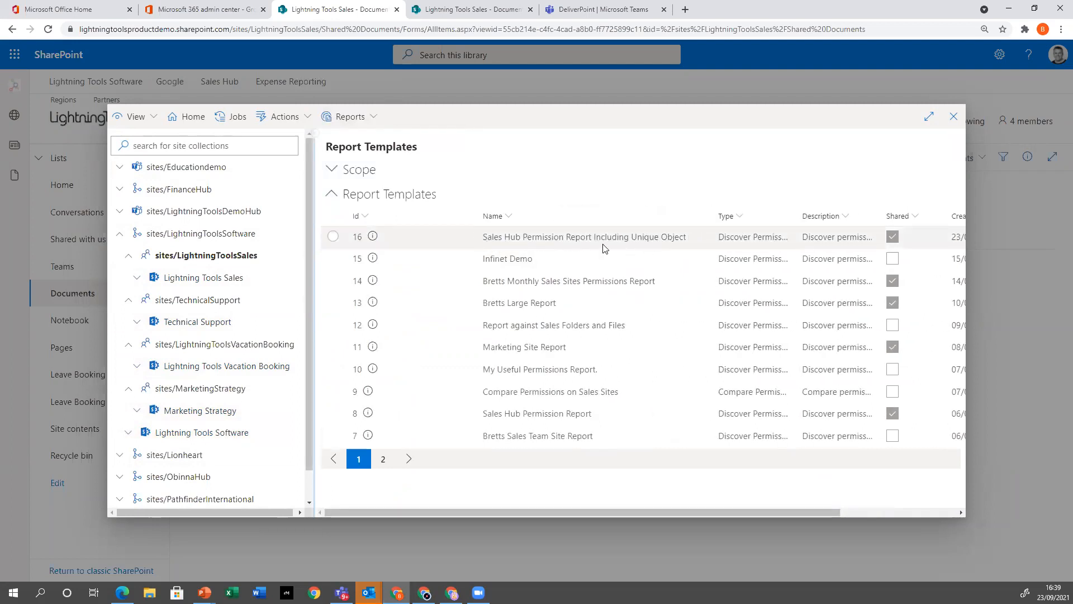
{"action": "left_click", "coordinate": [333, 236]}
{"action": "left_click", "coordinate": [367, 491]}
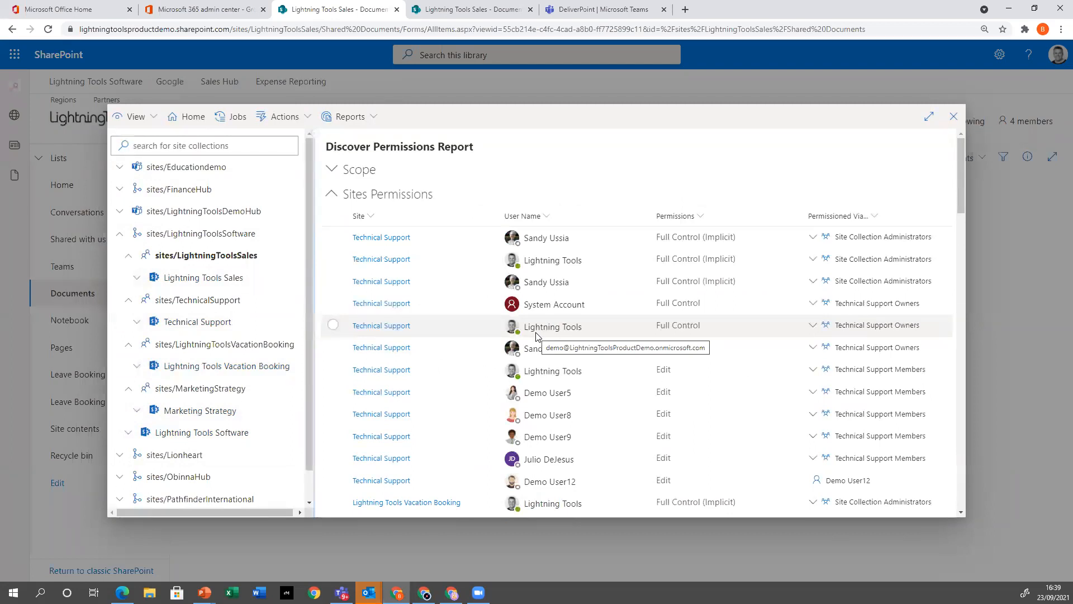
{"action": "scroll", "coordinate": [620, 281], "scroll_direction": "down", "scroll_amount": 10}
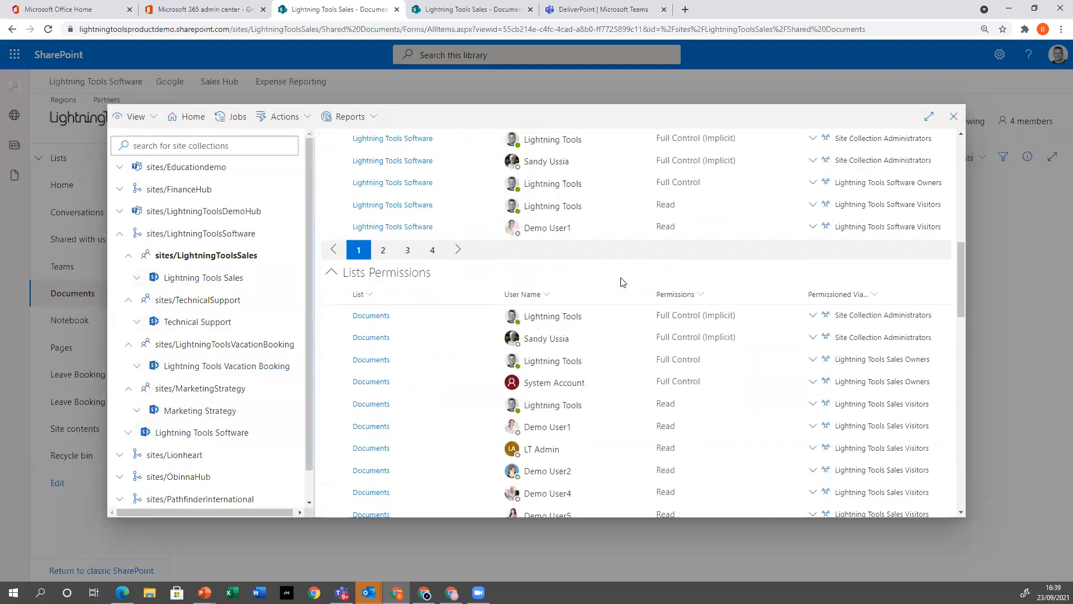
Look through the site, list and folder permissions in the generated Discover Permissions report
{"action": "scroll", "coordinate": [565, 330], "scroll_direction": "down", "scroll_amount": 10}
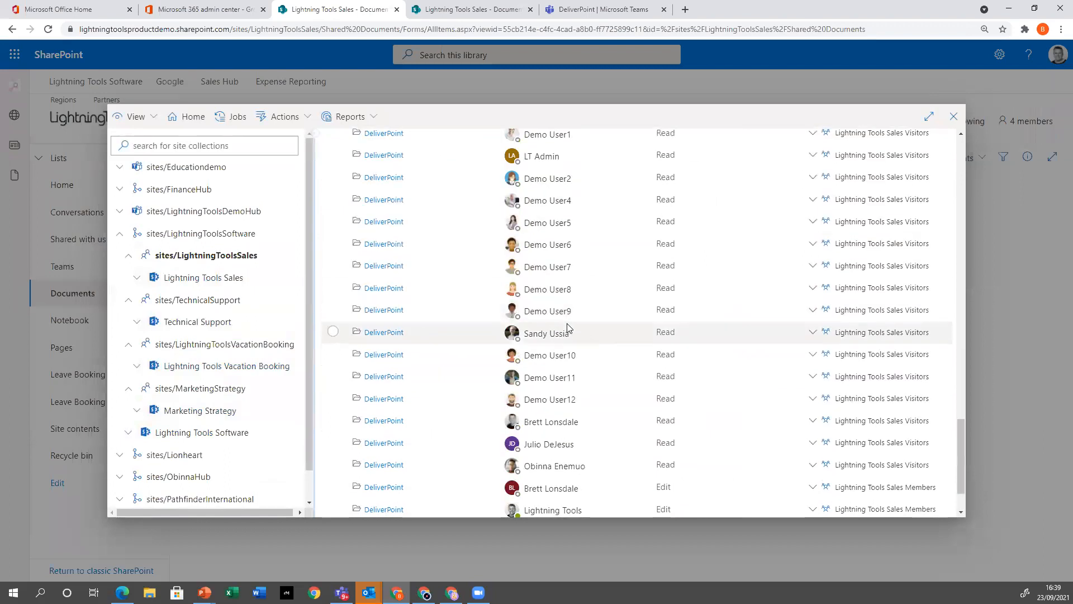
{"action": "scroll", "coordinate": [568, 327], "scroll_direction": "up", "scroll_amount": 20}
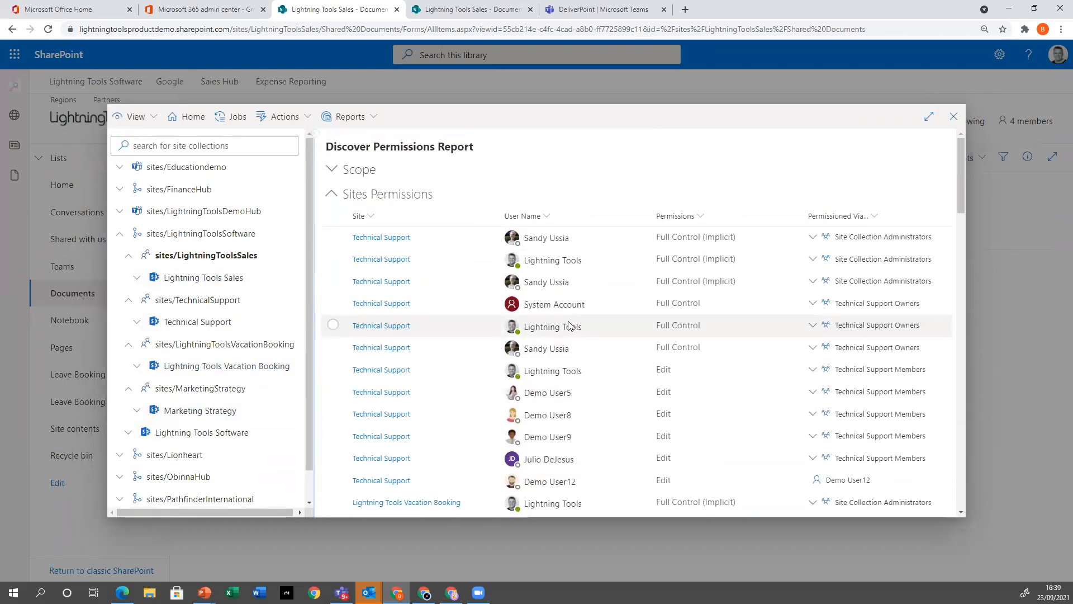
{"action": "mouse_move", "coordinate": [514, 253]}
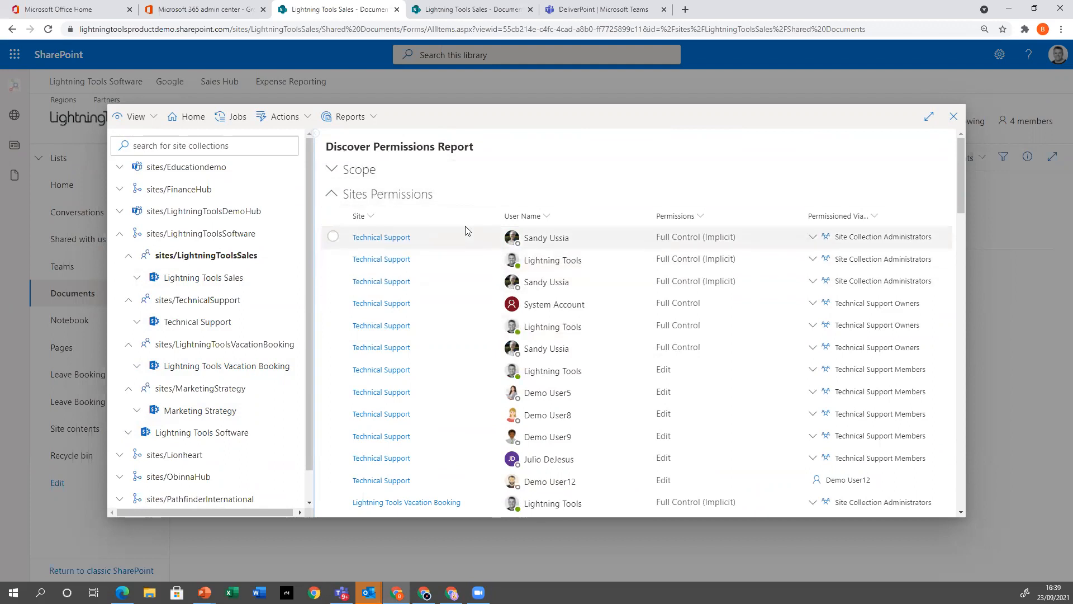
Review the scope and report details of the newest shared Sales Hub template in the report templates list, and close DeliverPoint
{"action": "left_click", "coordinate": [365, 118]}
{"action": "left_click", "coordinate": [376, 257]}
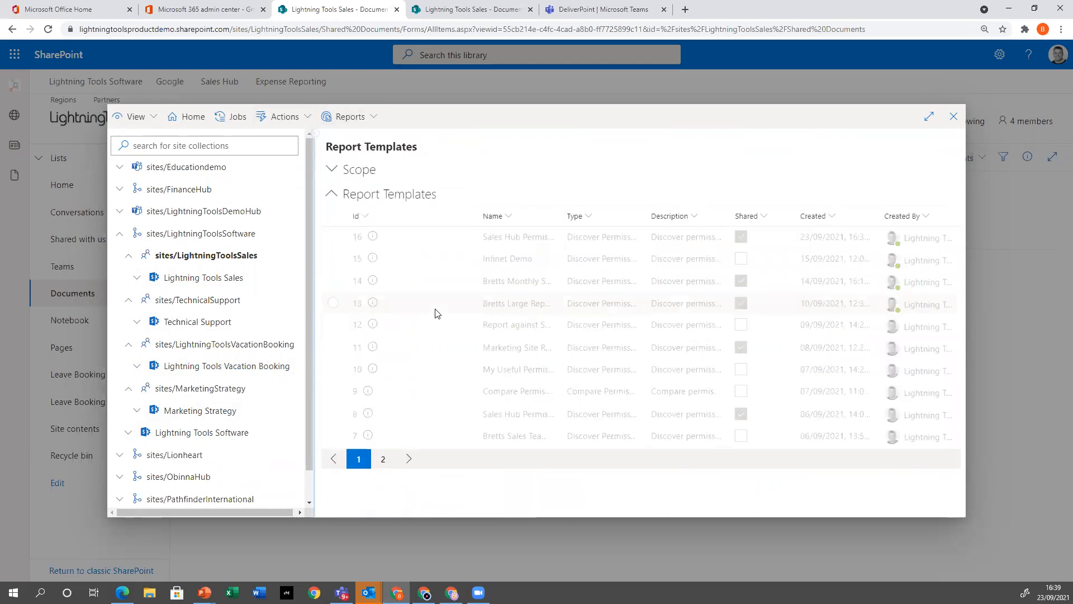
{"action": "left_click", "coordinate": [334, 237]}
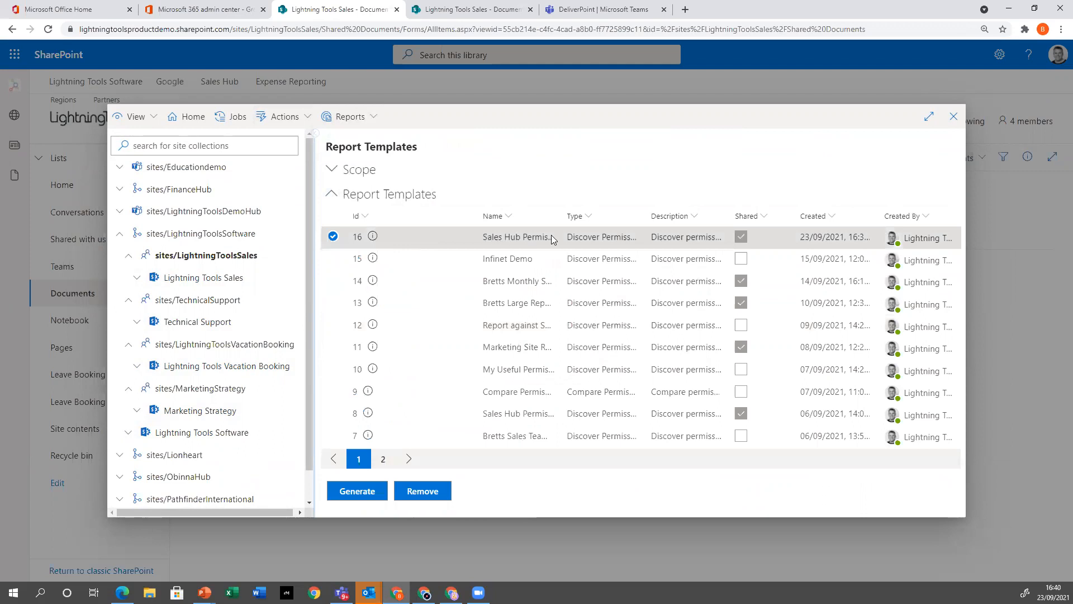
{"action": "left_click", "coordinate": [369, 238]}
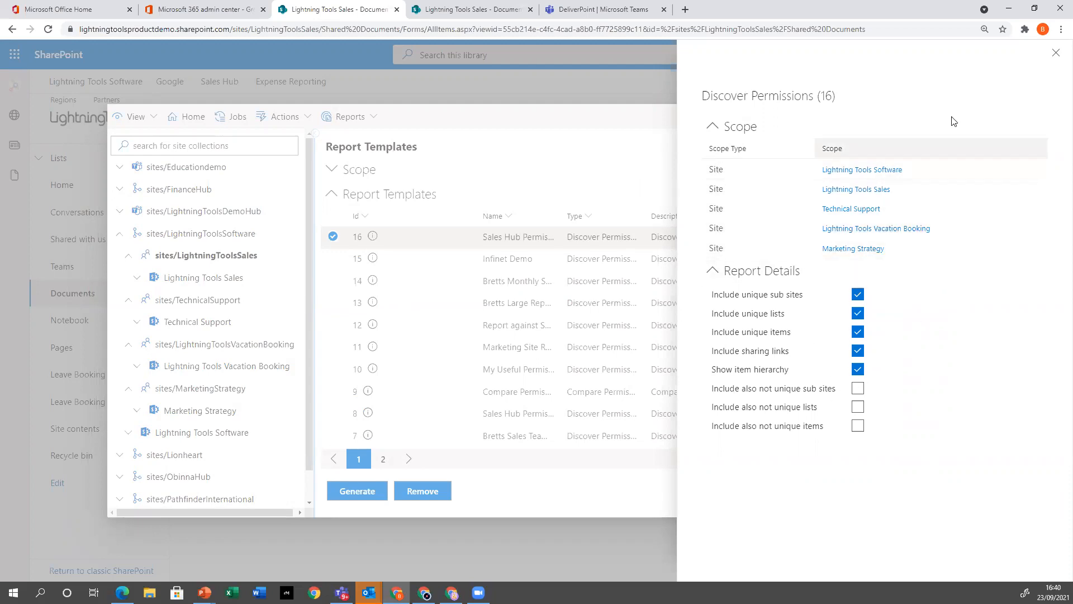
{"action": "left_click", "coordinate": [1055, 53]}
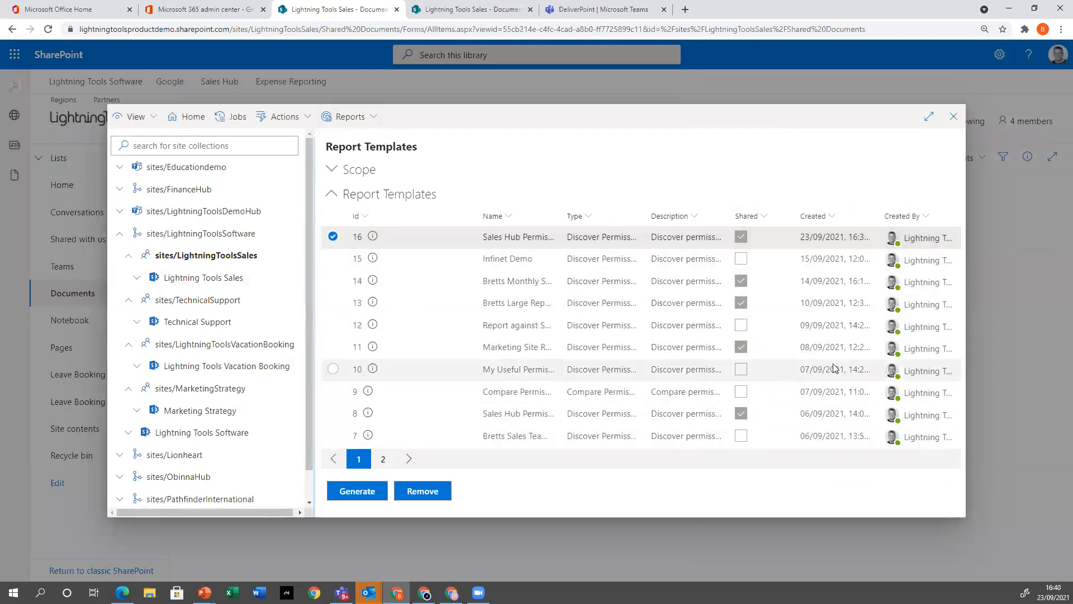
{"action": "left_click", "coordinate": [954, 118]}
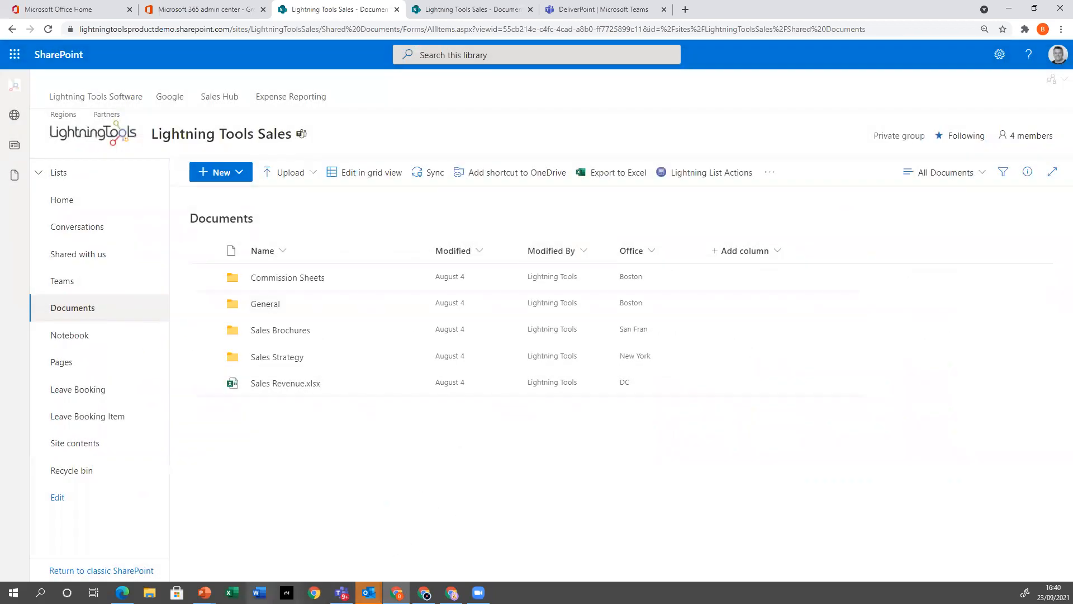
Switch to PowerPoint to check the "New Features in 3.4.0.0" slide and return to the SharePoint library
{"action": "mouse_move", "coordinate": [204, 593]}
{"action": "left_click", "coordinate": [212, 545]}
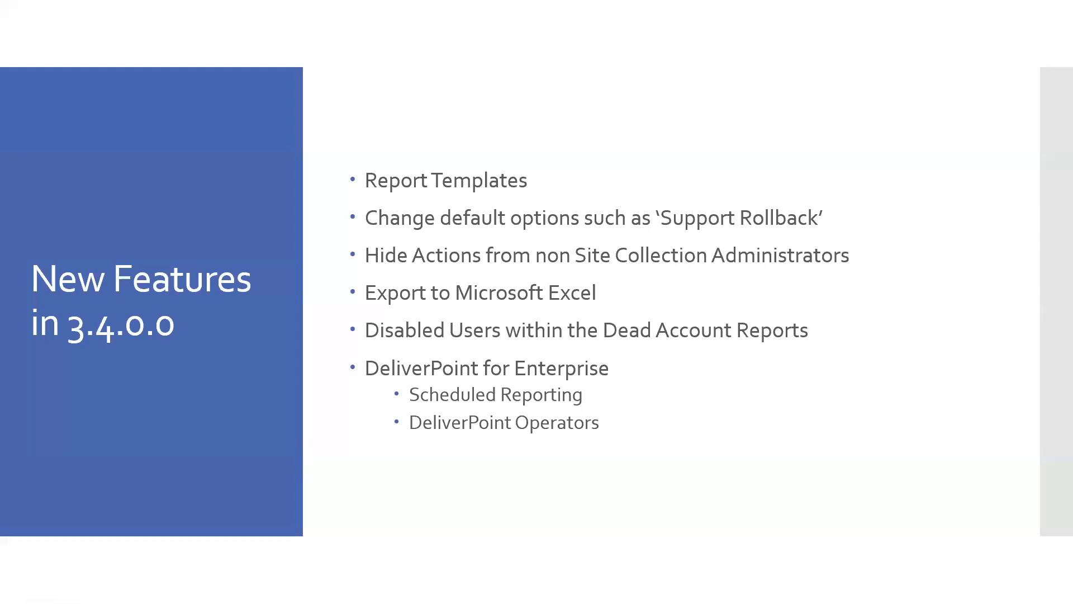
{"action": "key", "text": "alt+Tab"}
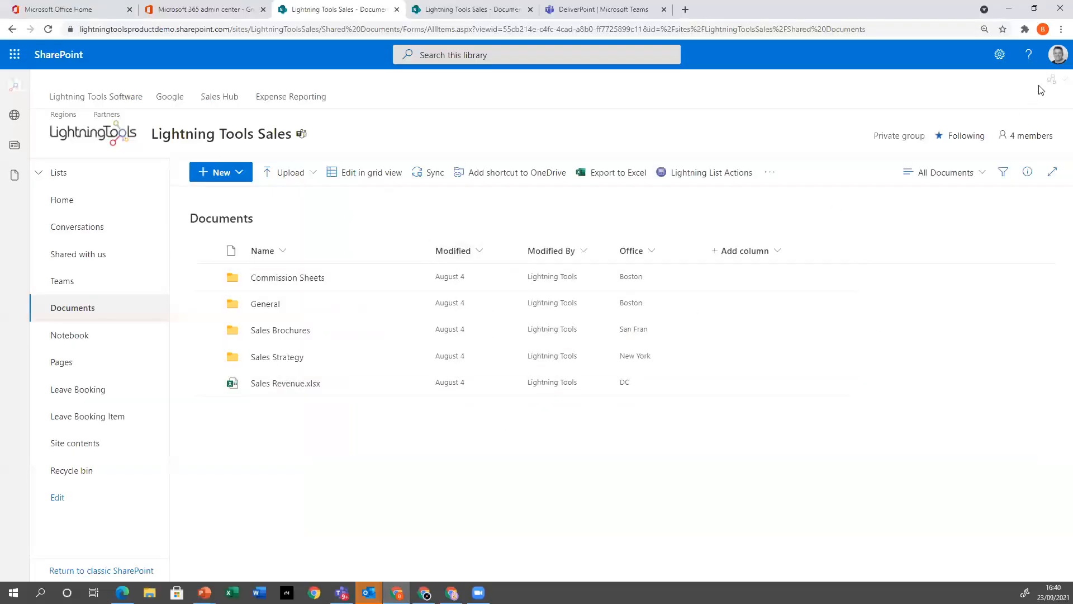
Examine the Copy Permissions operation's default options in DeliverPoint, including Support Rollback, and close it without running
{"action": "left_click", "coordinate": [1061, 83]}
{"action": "left_click", "coordinate": [981, 115]}
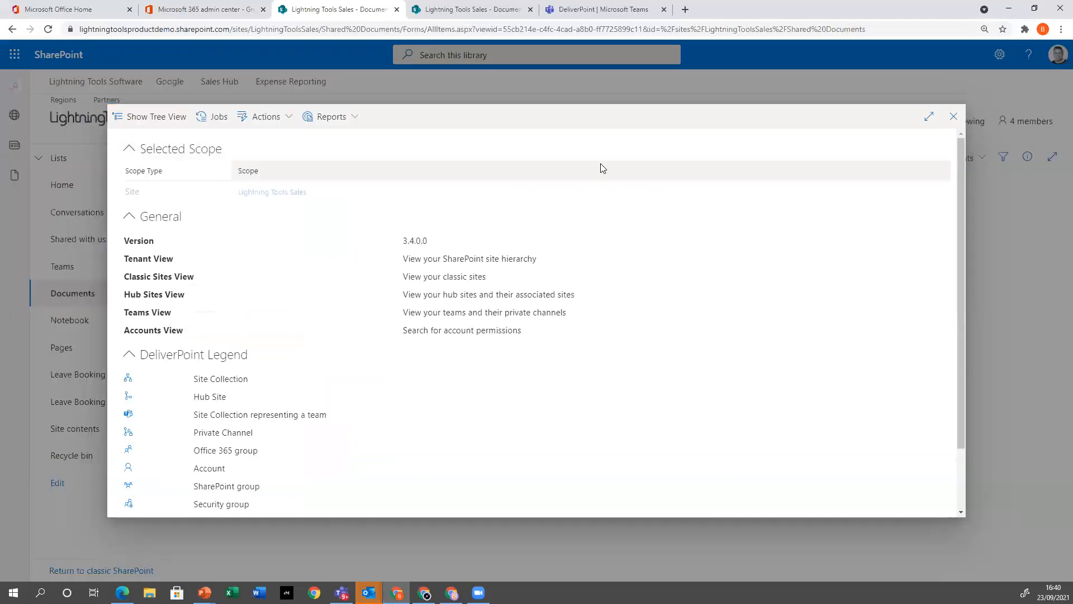
{"action": "left_click", "coordinate": [287, 118]}
{"action": "mouse_move", "coordinate": [335, 141]}
{"action": "left_click", "coordinate": [408, 141]}
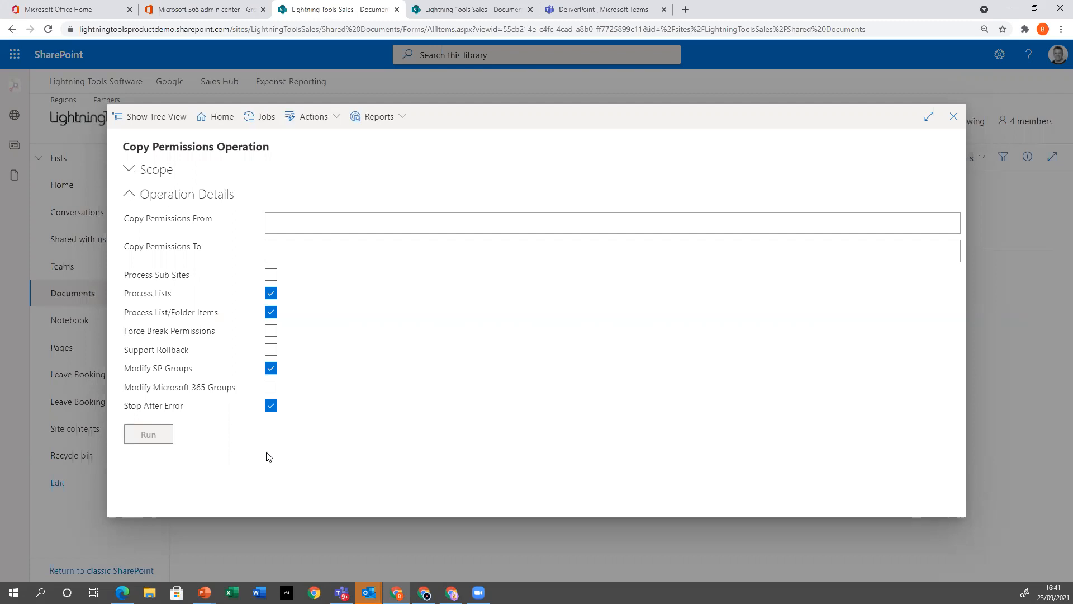
{"action": "left_click", "coordinate": [272, 353]}
{"action": "left_click", "coordinate": [953, 116]}
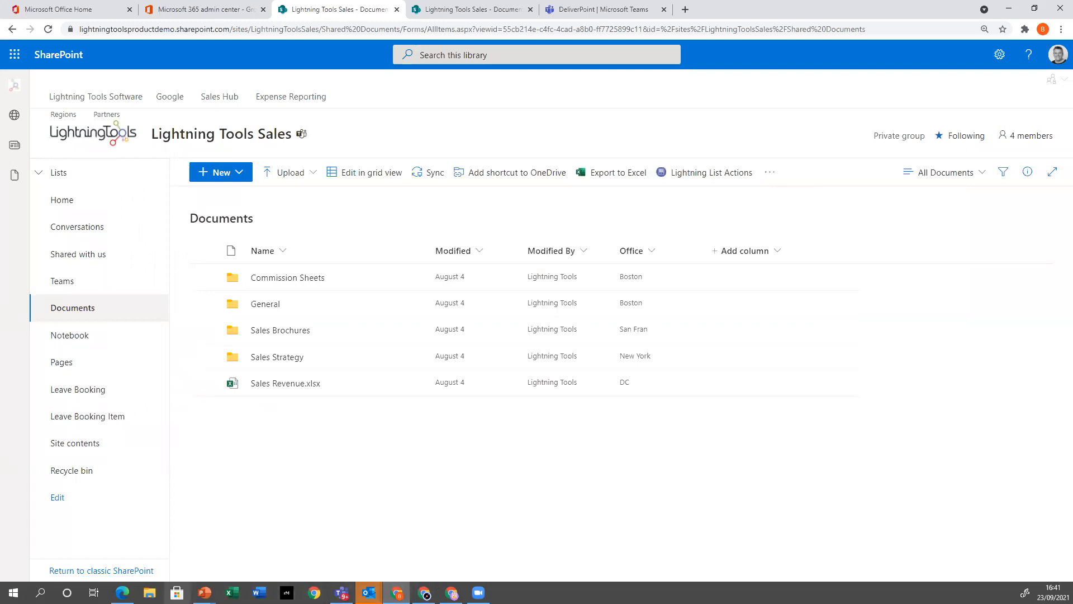
Consult the new features list in the PowerPoint slide show again and come back to the Lightning Tools Sales library
{"action": "left_click", "coordinate": [204, 592]}
{"action": "left_click", "coordinate": [218, 551]}
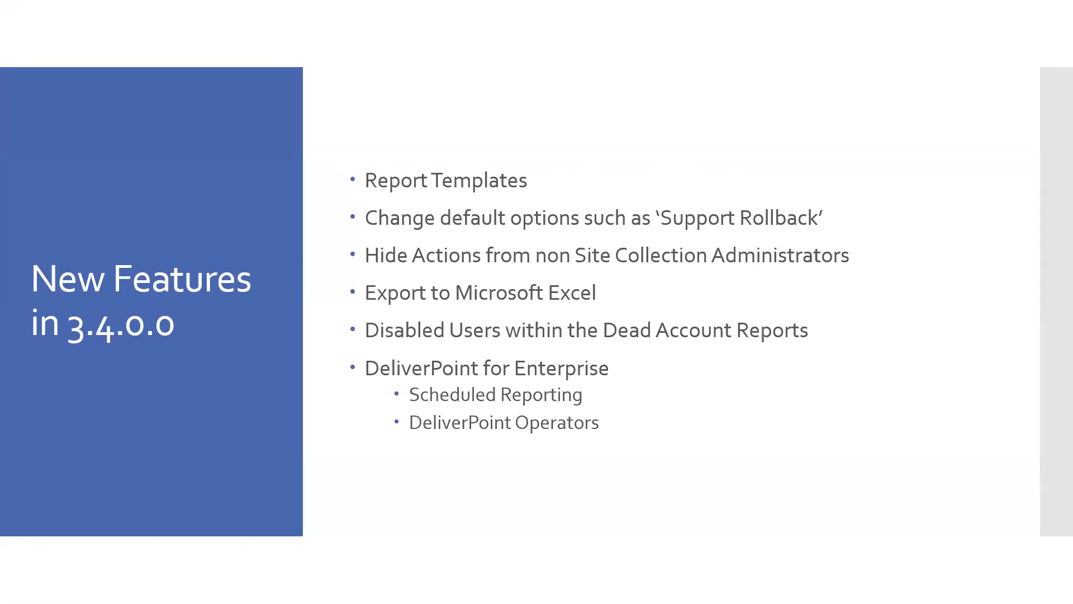
{"action": "key", "text": "alt+Tab"}
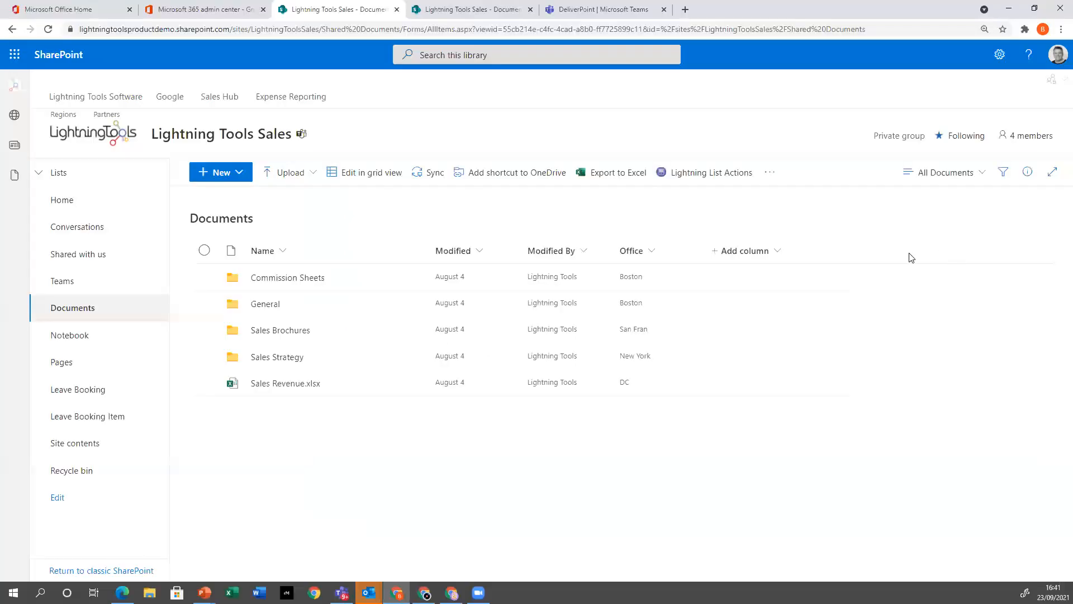
In the demo user's browser window, open the Lightning Tools Sales Documents library and inspect the actions available for the Commission Sheets folder
{"action": "left_click", "coordinate": [452, 593]}
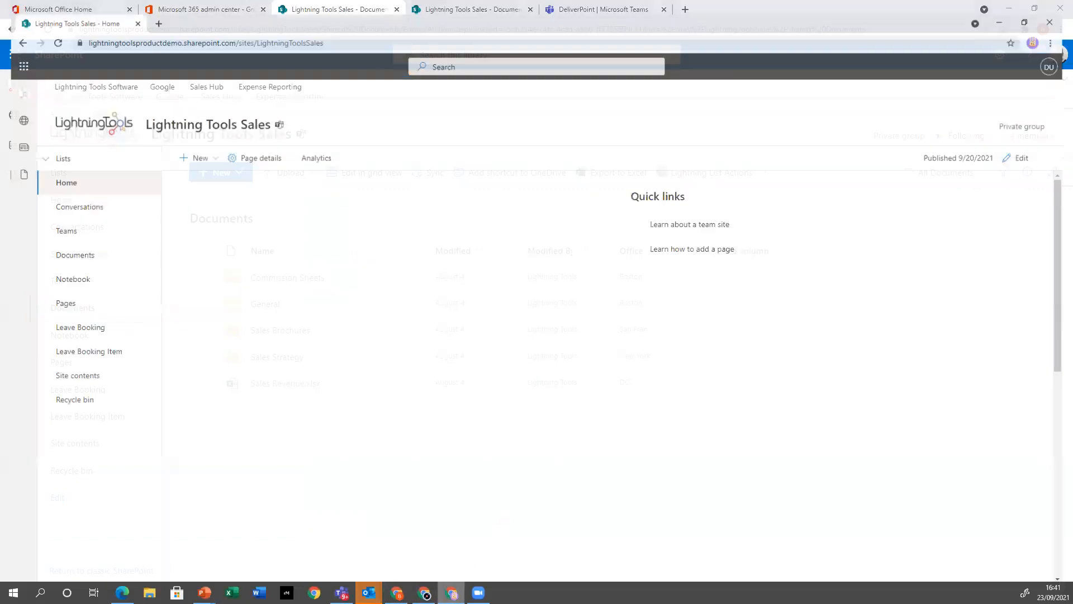
{"action": "left_click", "coordinate": [62, 247]}
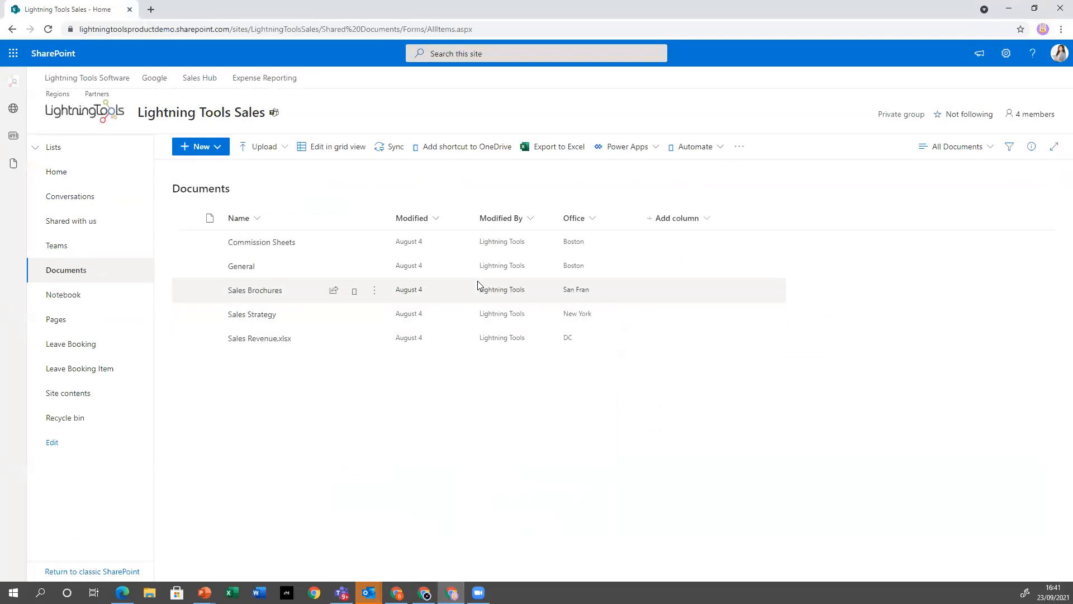
{"action": "left_click", "coordinate": [184, 242]}
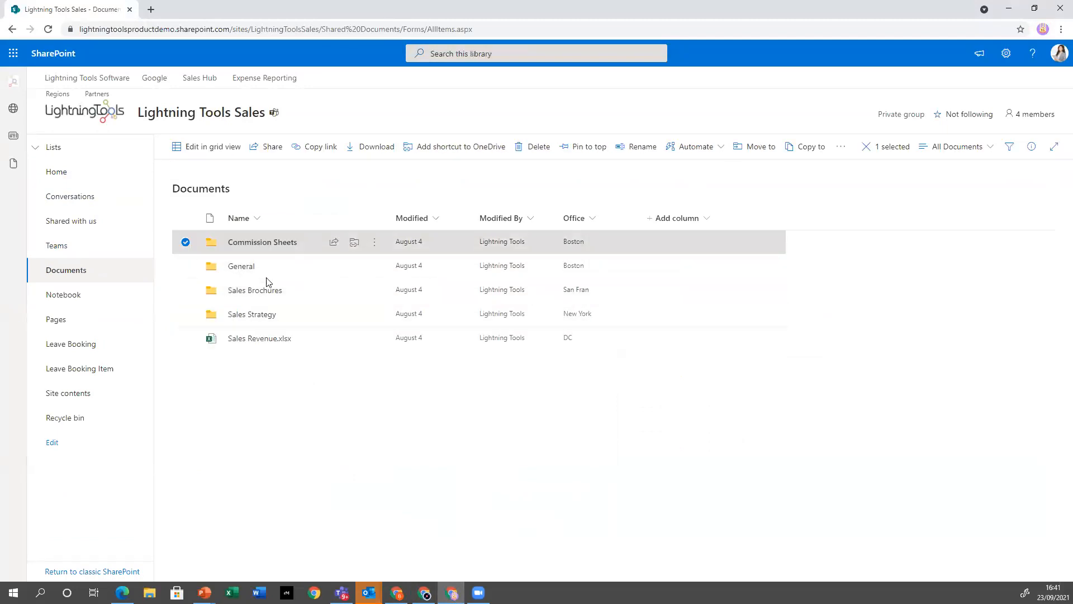
{"action": "left_click", "coordinate": [375, 242]}
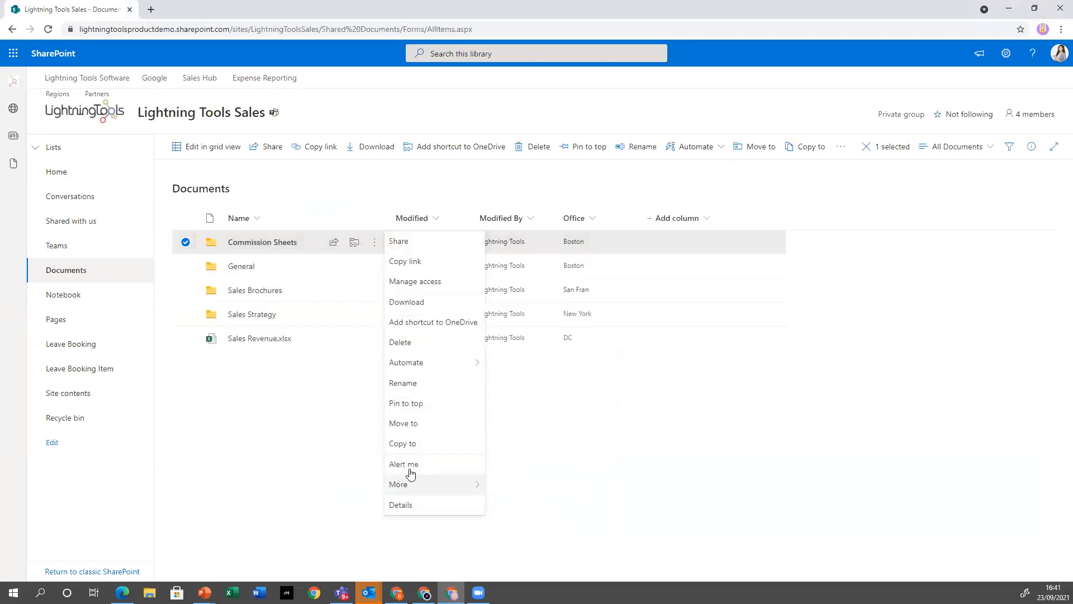
{"action": "left_click", "coordinate": [786, 549]}
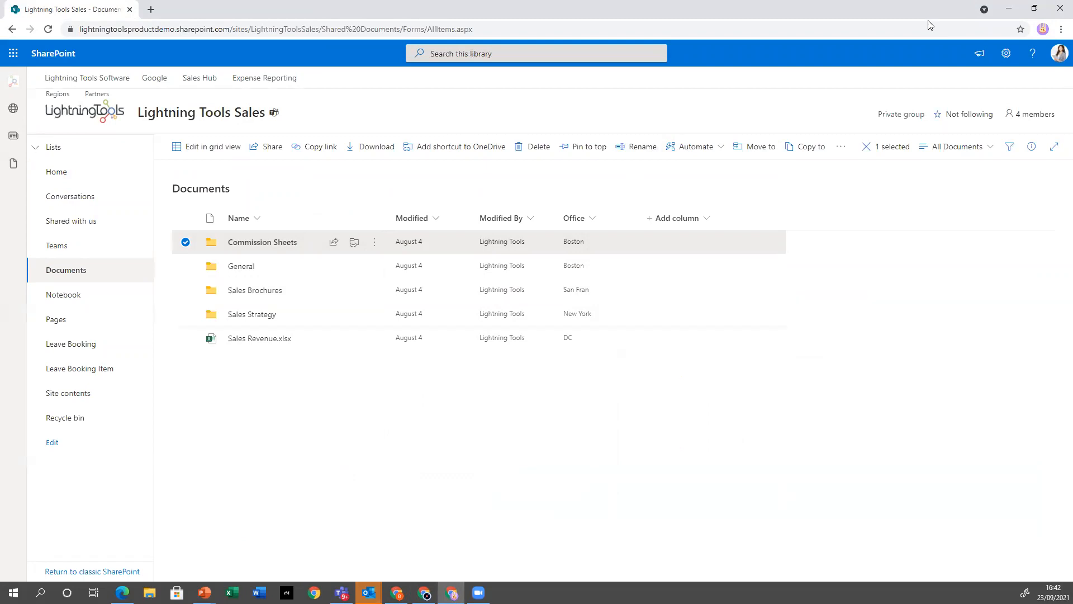
{"action": "left_click", "coordinate": [657, 435]}
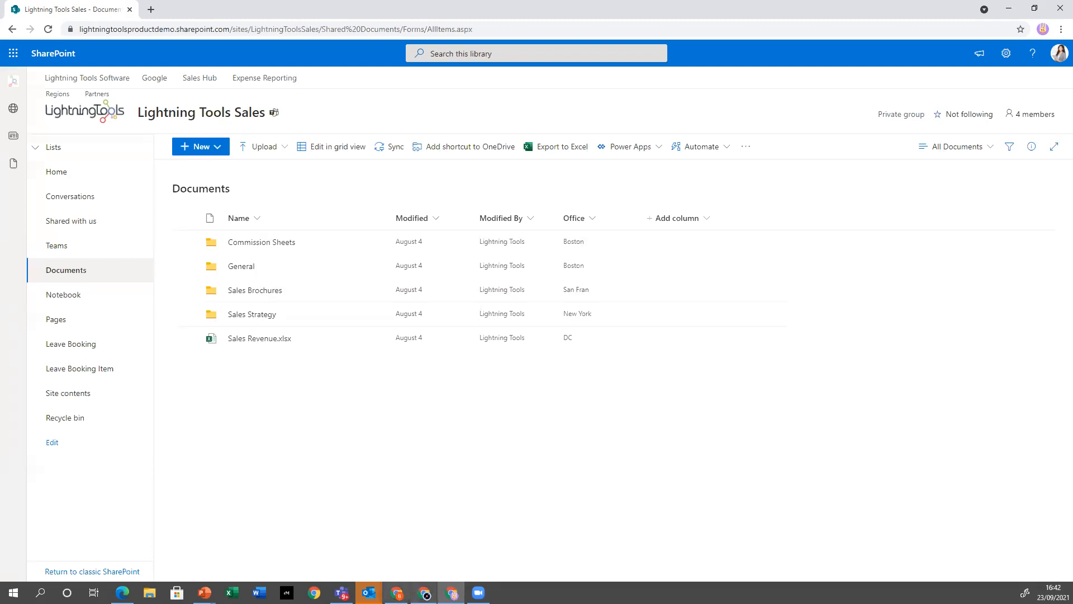
Return to the owner's browser window, view DeliverPoint's Account Management actions for the Lightning Tools Sales site, and close DeliverPoint
{"action": "mouse_move", "coordinate": [397, 593]}
{"action": "left_click", "coordinate": [403, 551]}
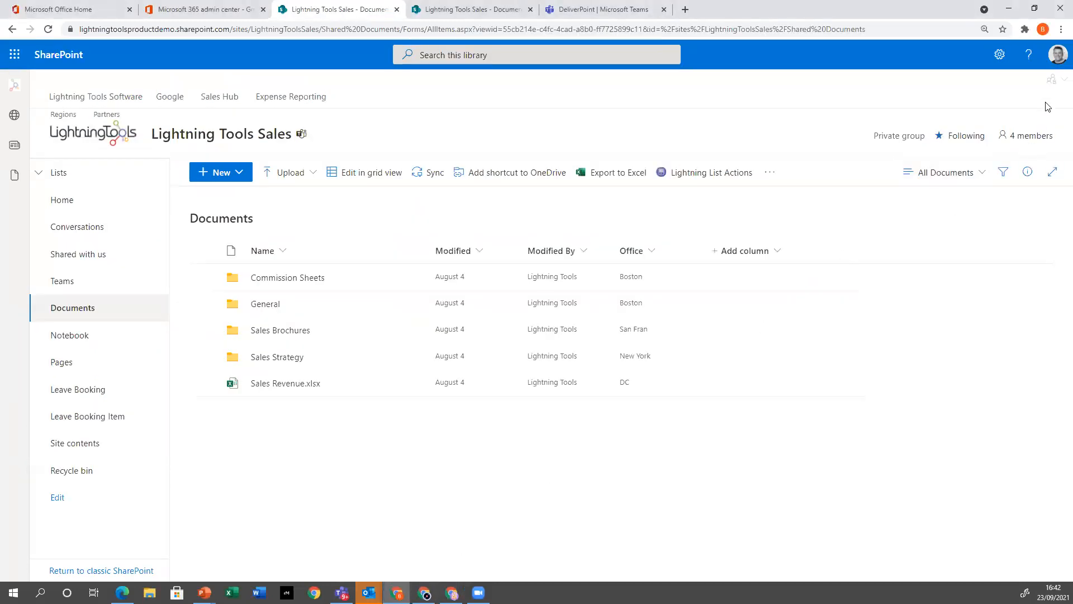
{"action": "left_click", "coordinate": [1052, 80]}
{"action": "left_click", "coordinate": [1005, 105]}
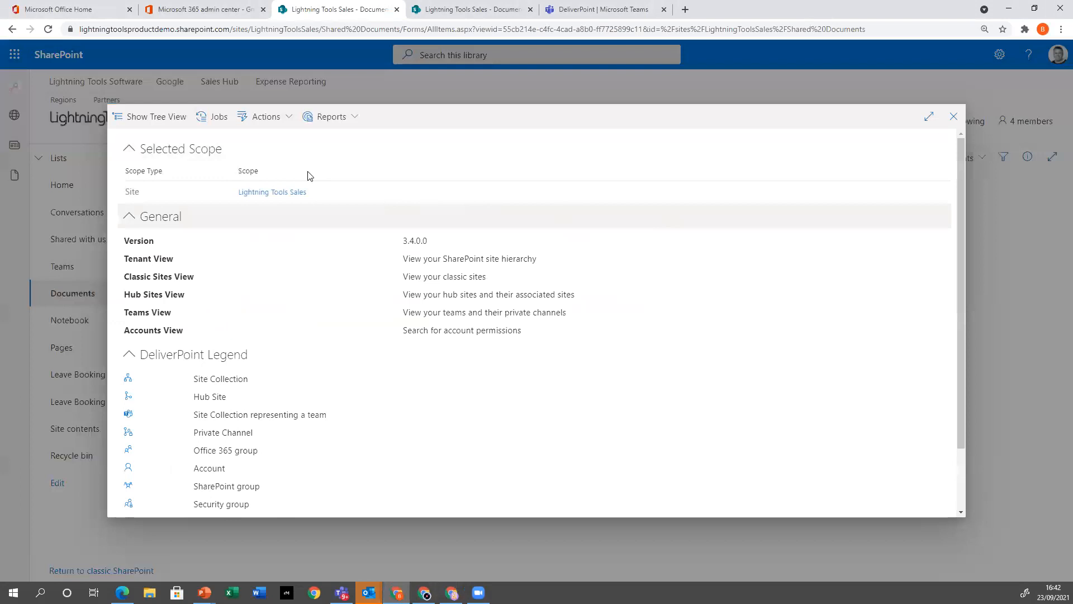
{"action": "left_click", "coordinate": [287, 118]}
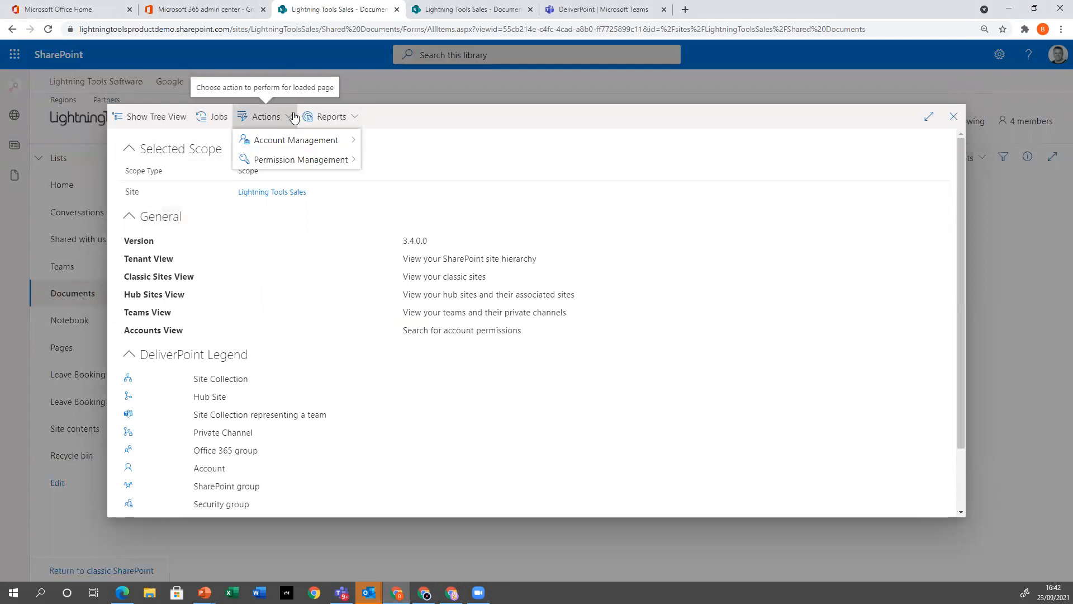
{"action": "mouse_move", "coordinate": [260, 141]}
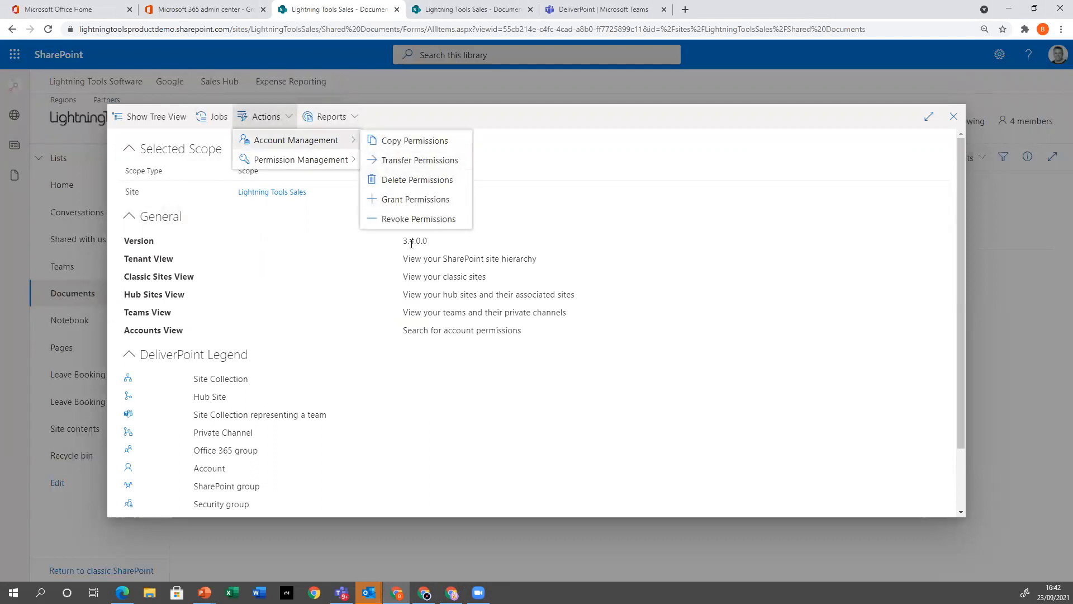
{"action": "left_click", "coordinate": [955, 119]}
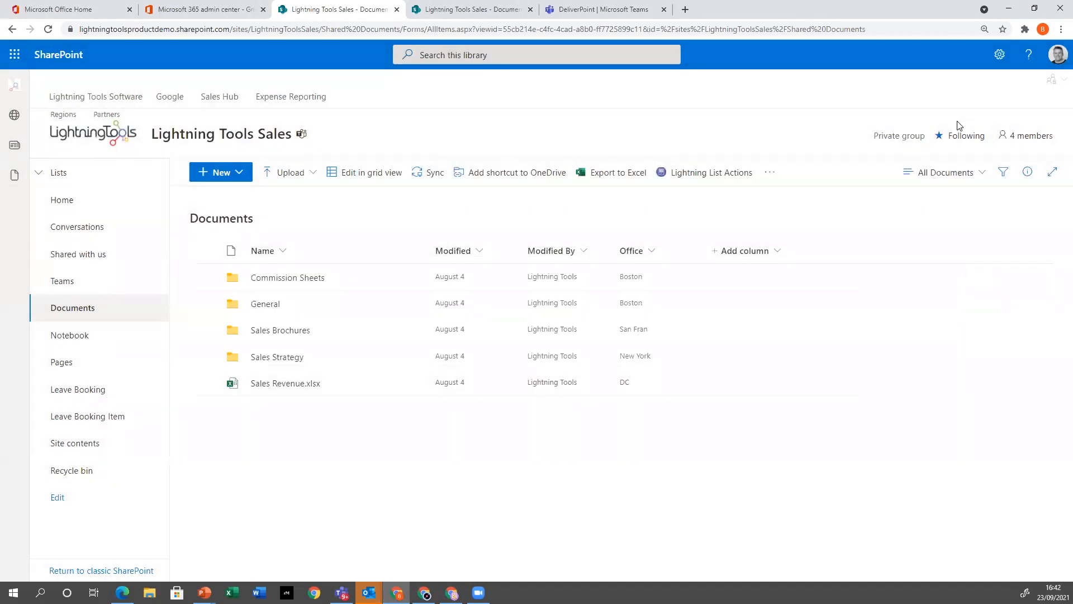
View the Site permissions options in the Lightning Tools Sales site settings and close the settings
{"action": "left_click", "coordinate": [996, 67]}
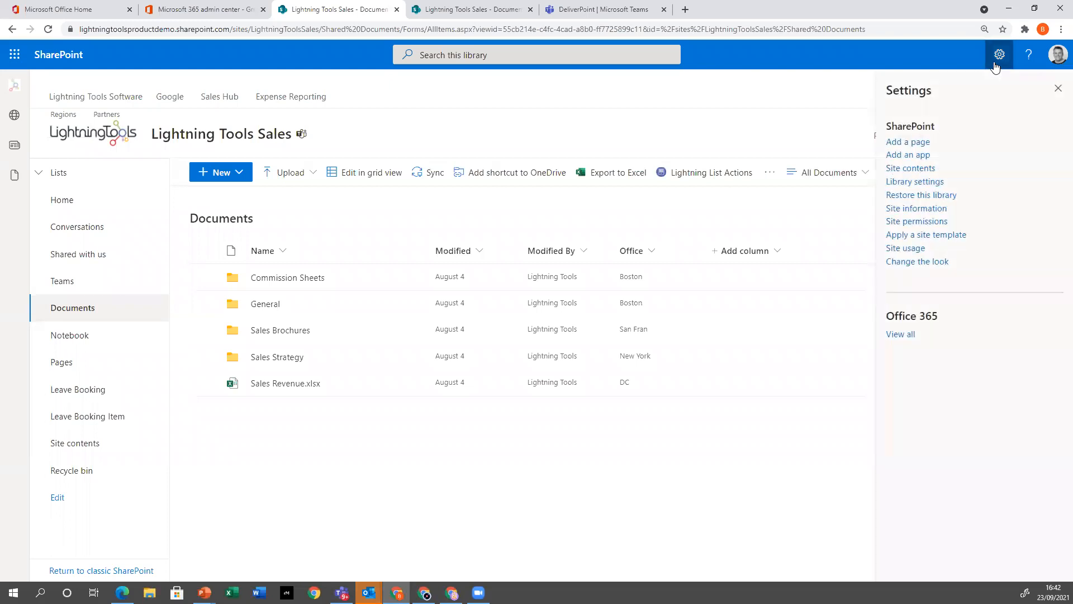
{"action": "left_click", "coordinate": [927, 222]}
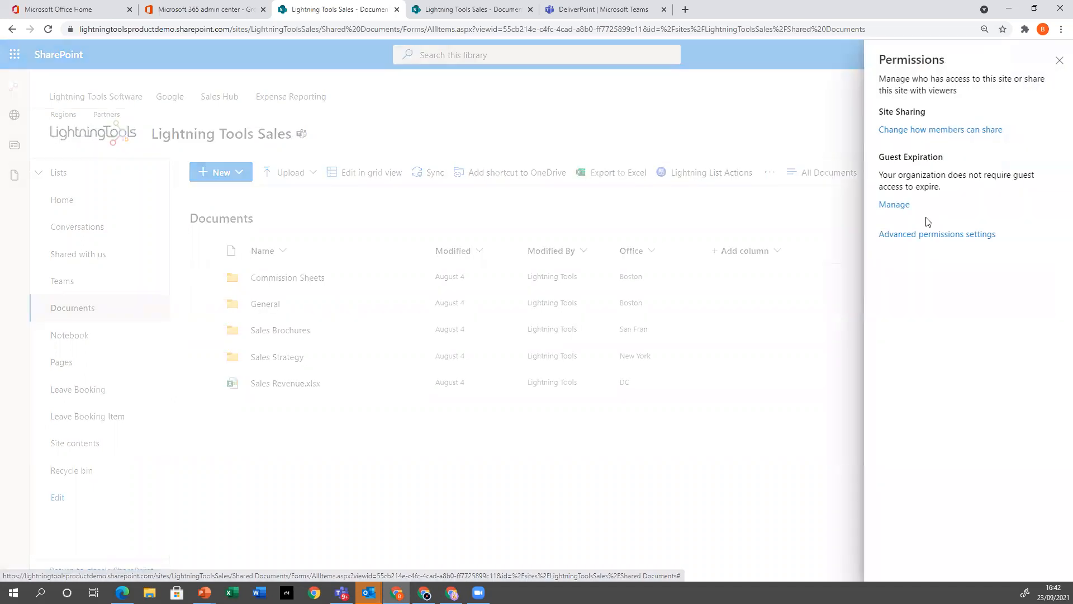
{"action": "left_click", "coordinate": [1059, 60]}
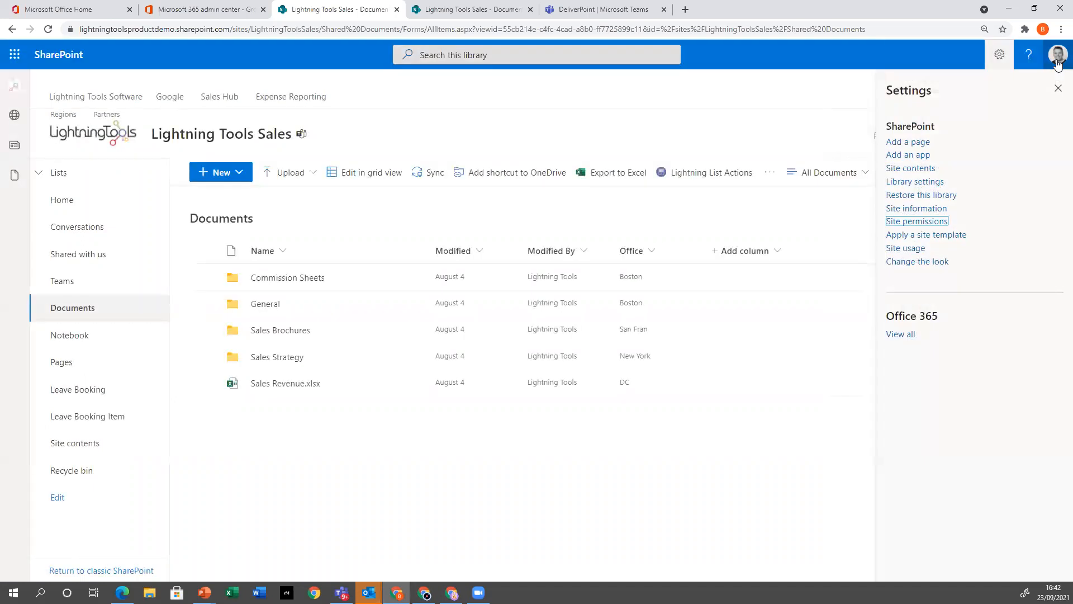
{"action": "left_click", "coordinate": [1059, 88]}
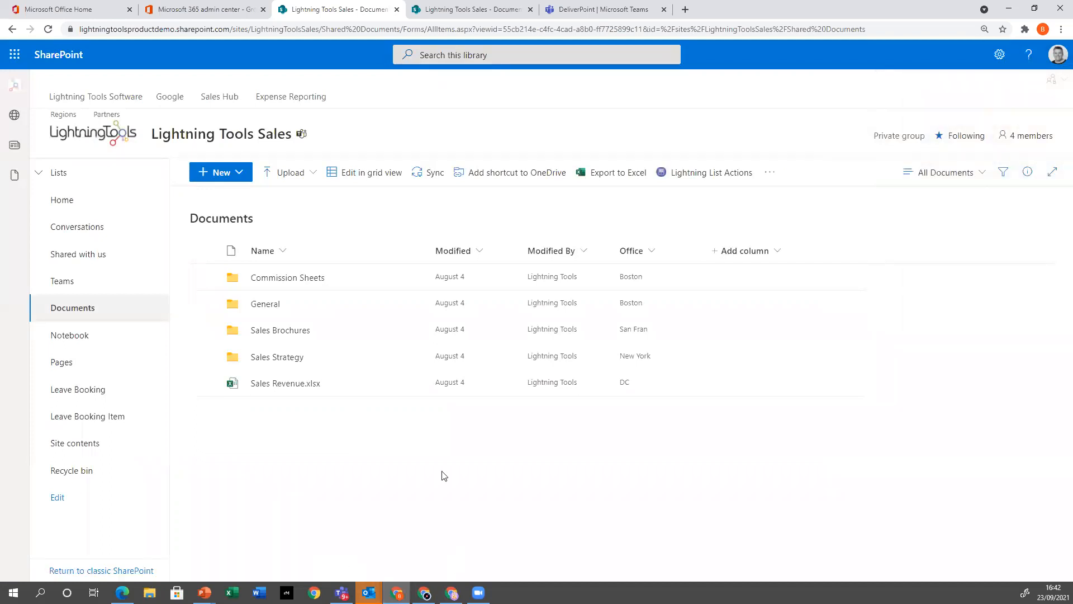
Switch to the PowerPoint slide show with the "New Features in 3.4.0.0" slide
{"action": "mouse_move", "coordinate": [424, 592]}
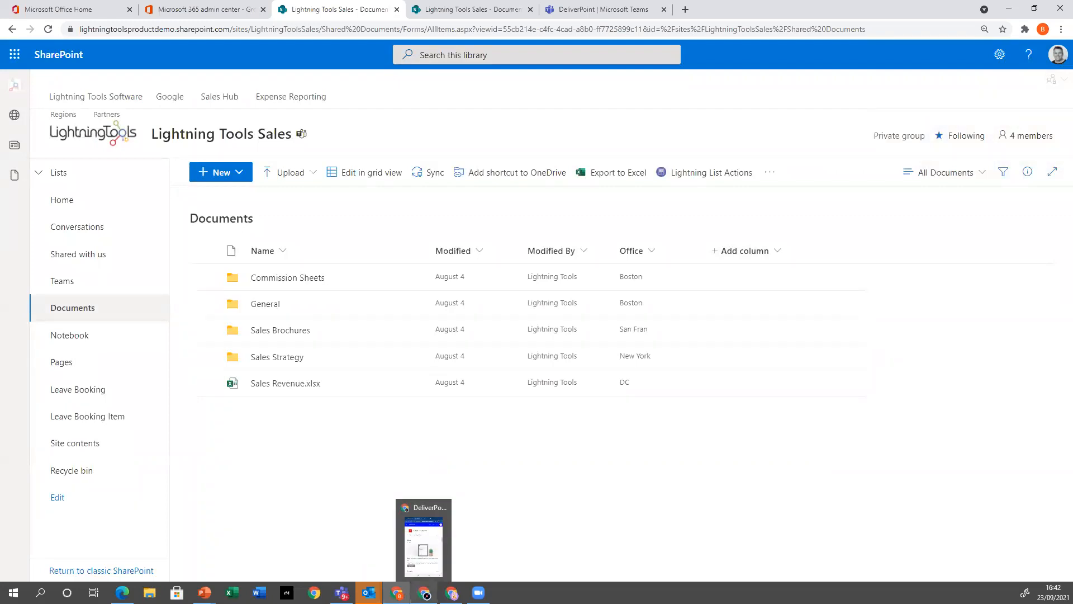
{"action": "mouse_move", "coordinate": [217, 580]}
{"action": "left_click", "coordinate": [248, 505]}
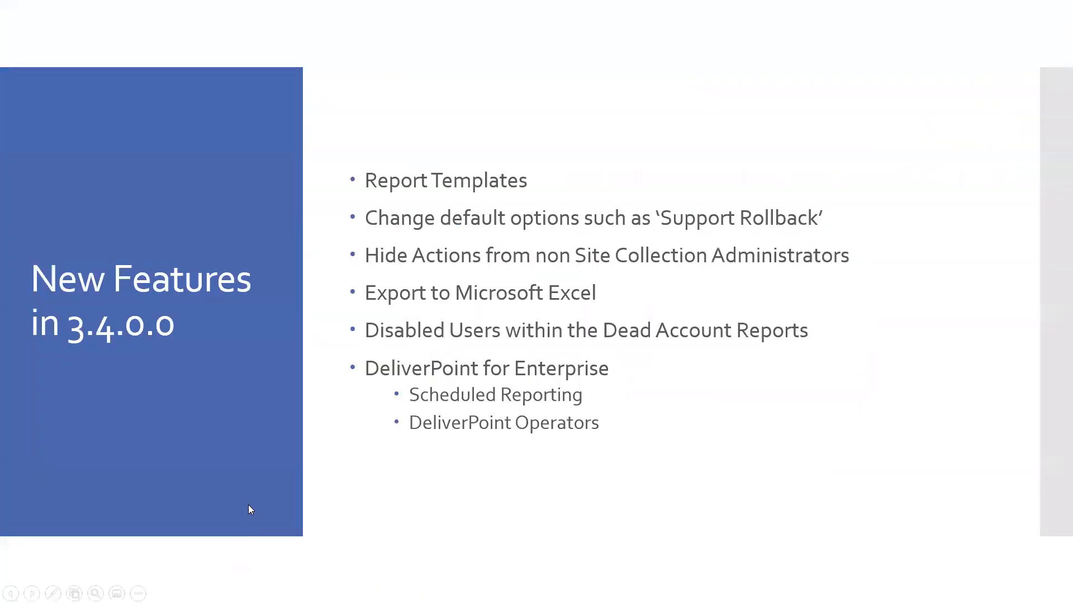
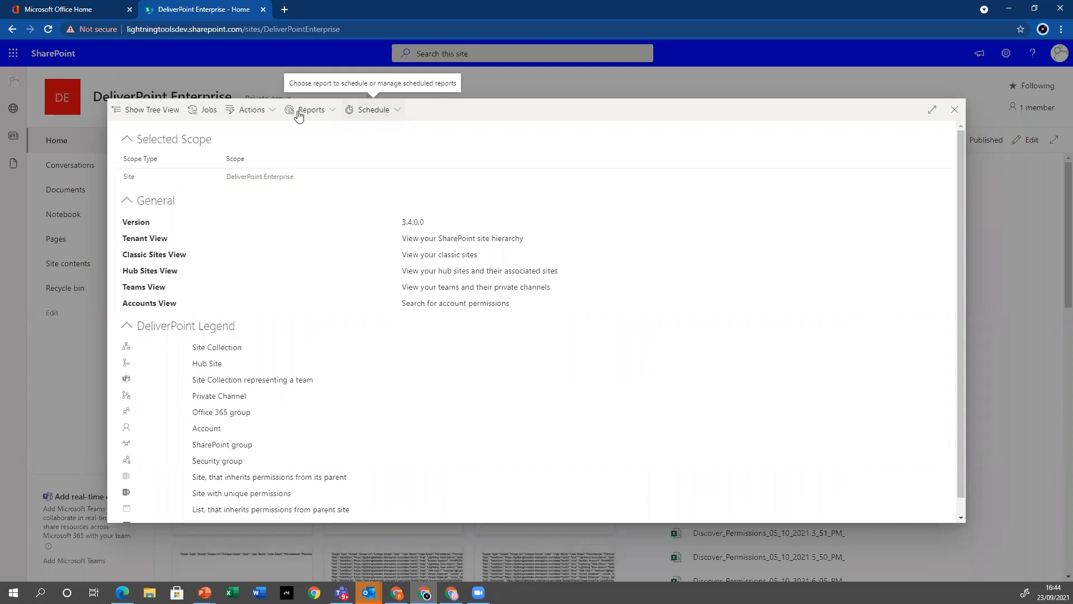
Run the Discover Permissions report for the DeliverPoint Enterprise site collection from the tree view
{"action": "left_click", "coordinate": [167, 111]}
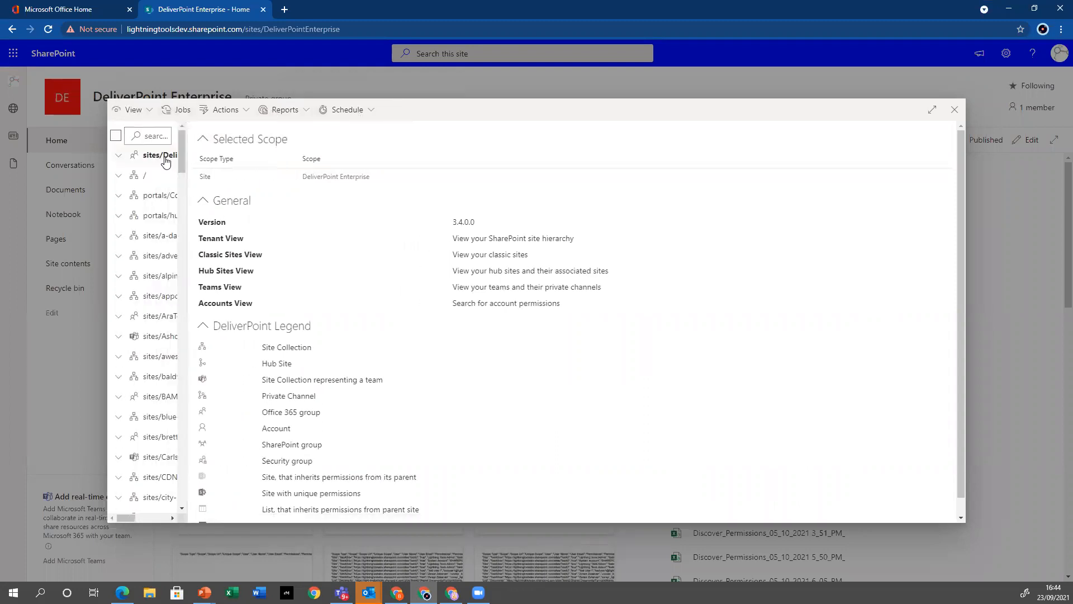
{"action": "left_click", "coordinate": [164, 160]}
{"action": "left_click", "coordinate": [345, 111]}
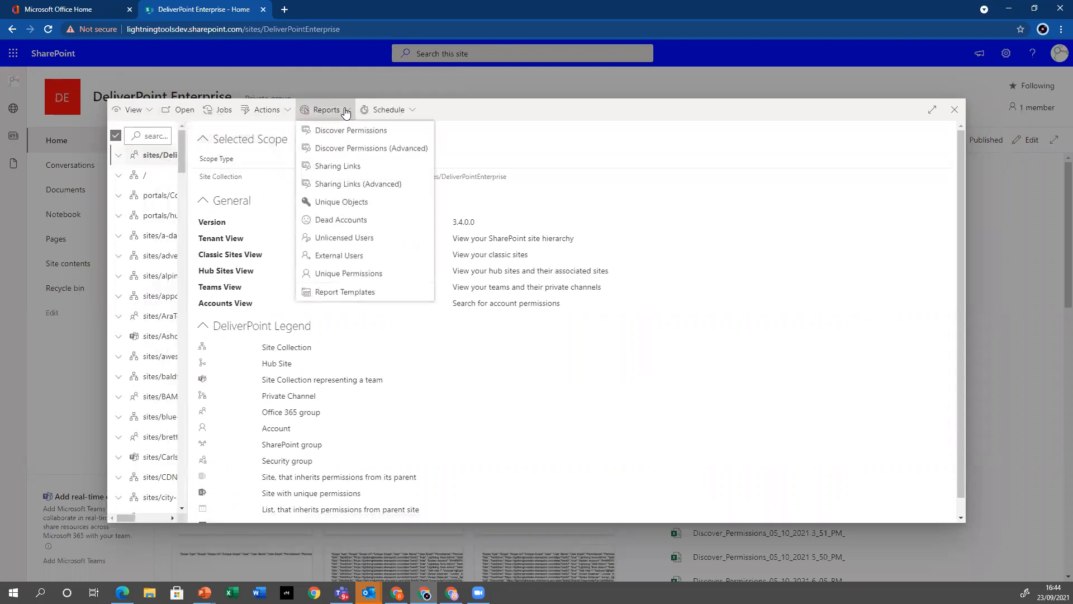
{"action": "left_click", "coordinate": [377, 133]}
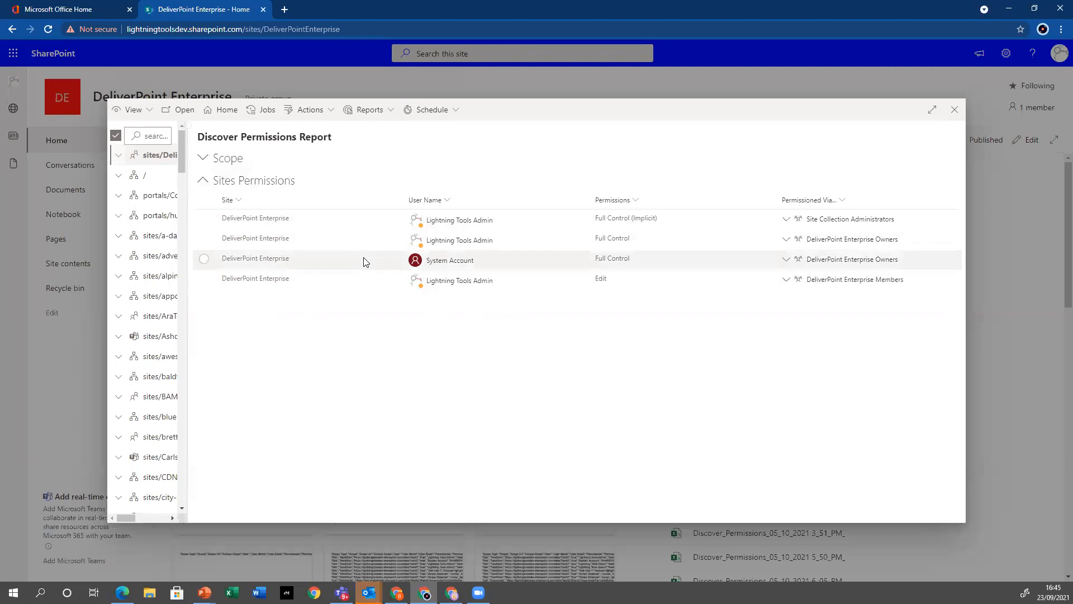
Close DeliverPoint and copy the link address of the DeliverPoint Enterprise site's Documents library
{"action": "left_click", "coordinate": [458, 112]}
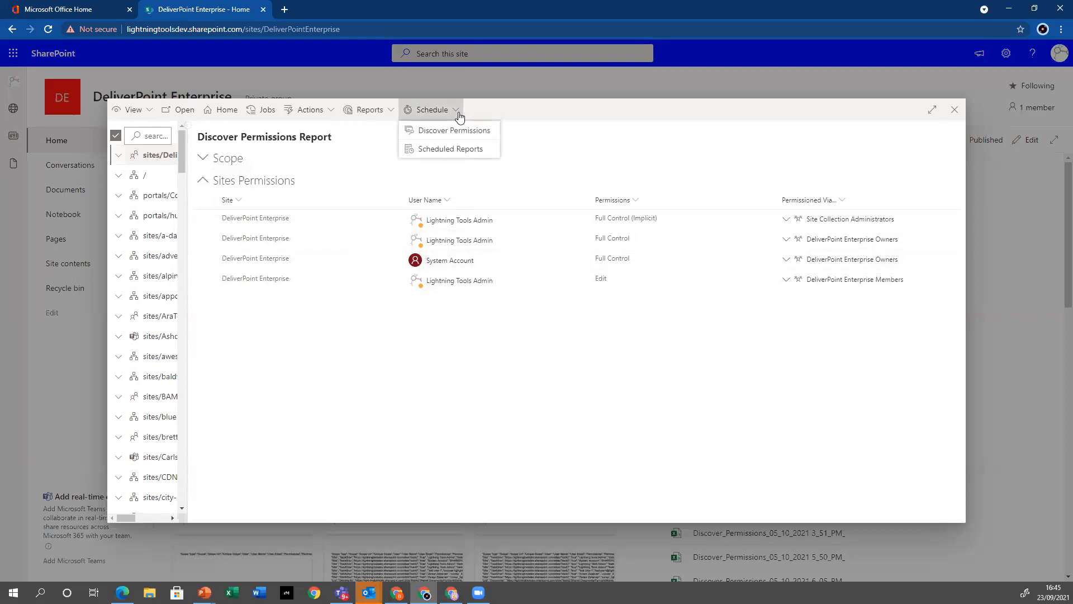
{"action": "left_click", "coordinate": [955, 110]}
{"action": "right_click", "coordinate": [90, 206]}
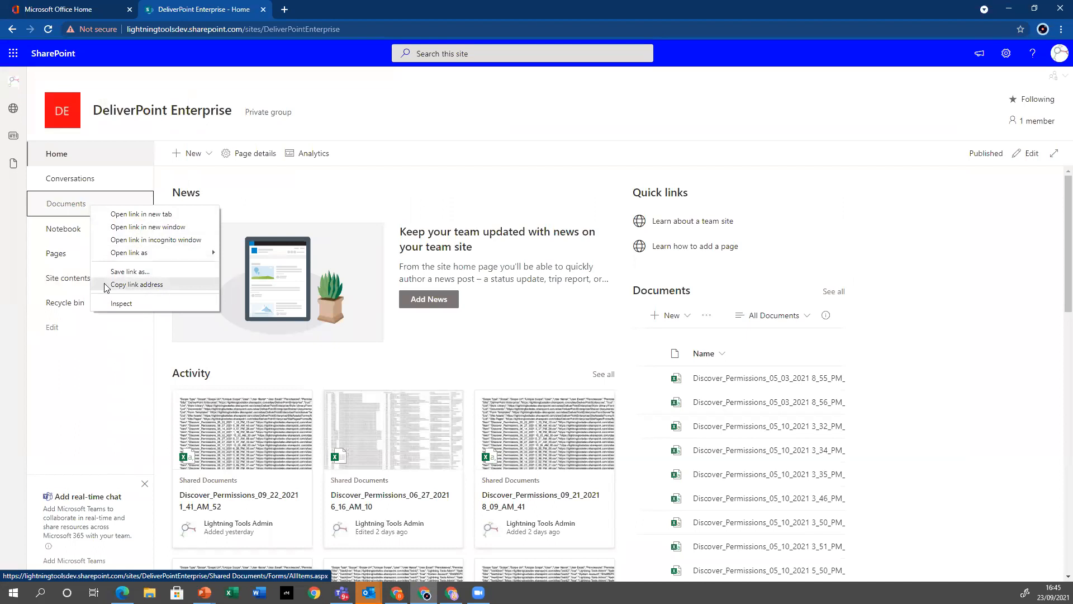
{"action": "left_click", "coordinate": [161, 286]}
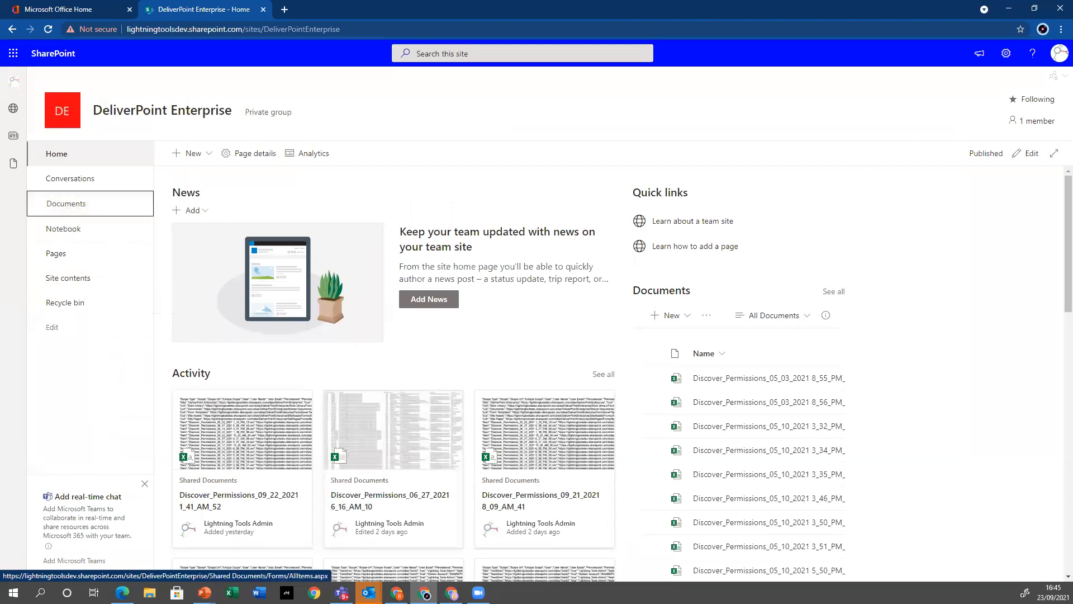
Reopen DeliverPoint, select the DeliverPoint Enterprise site in the tree view and start scheduling a Discover Permissions report
{"action": "left_click", "coordinate": [1055, 78]}
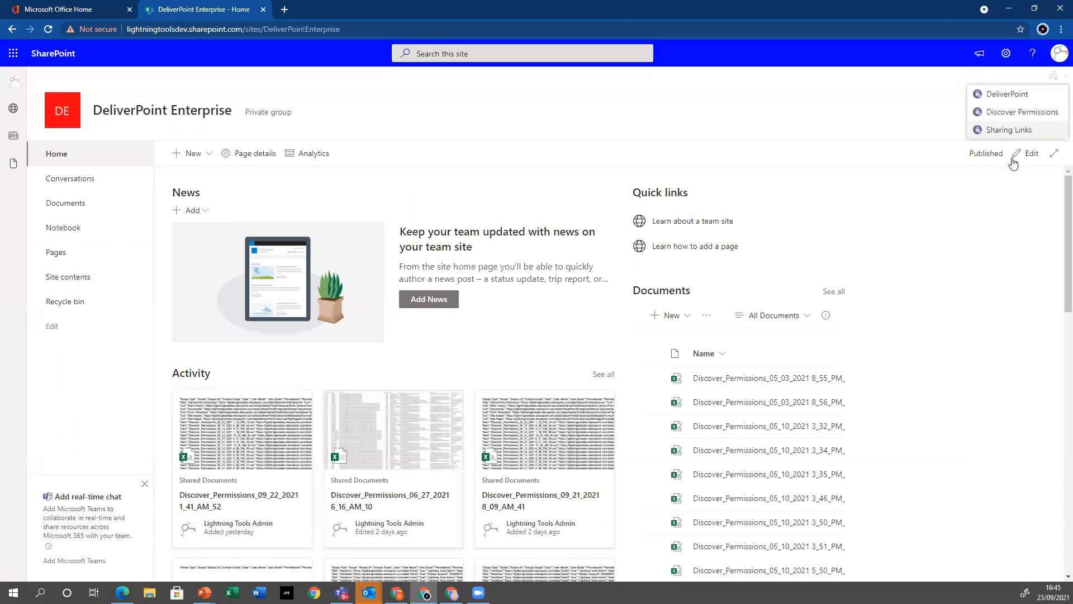
{"action": "left_click", "coordinate": [1008, 95]}
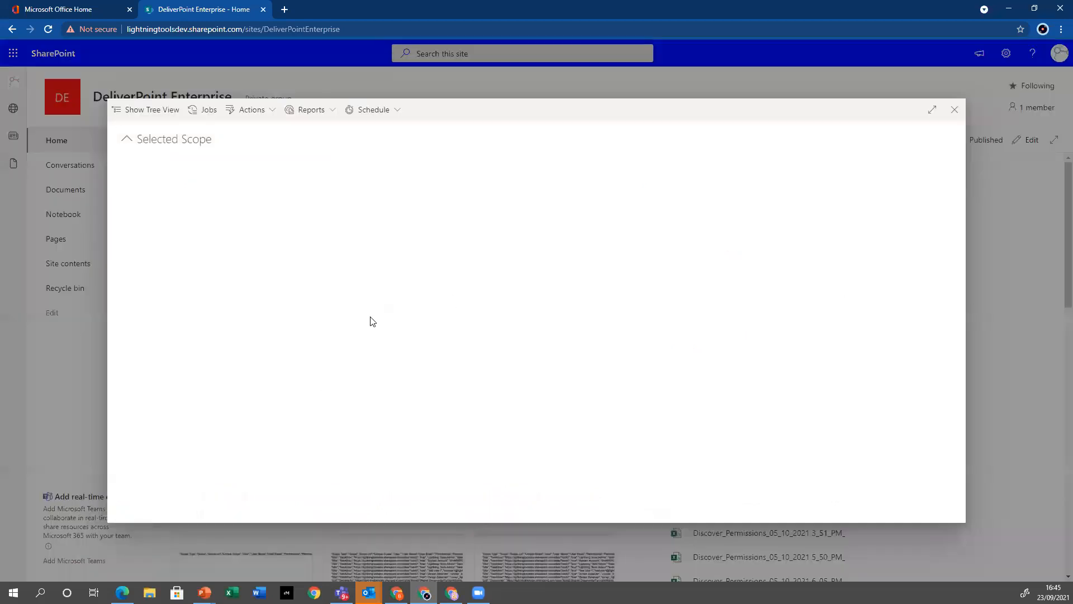
{"action": "left_click", "coordinate": [140, 110]}
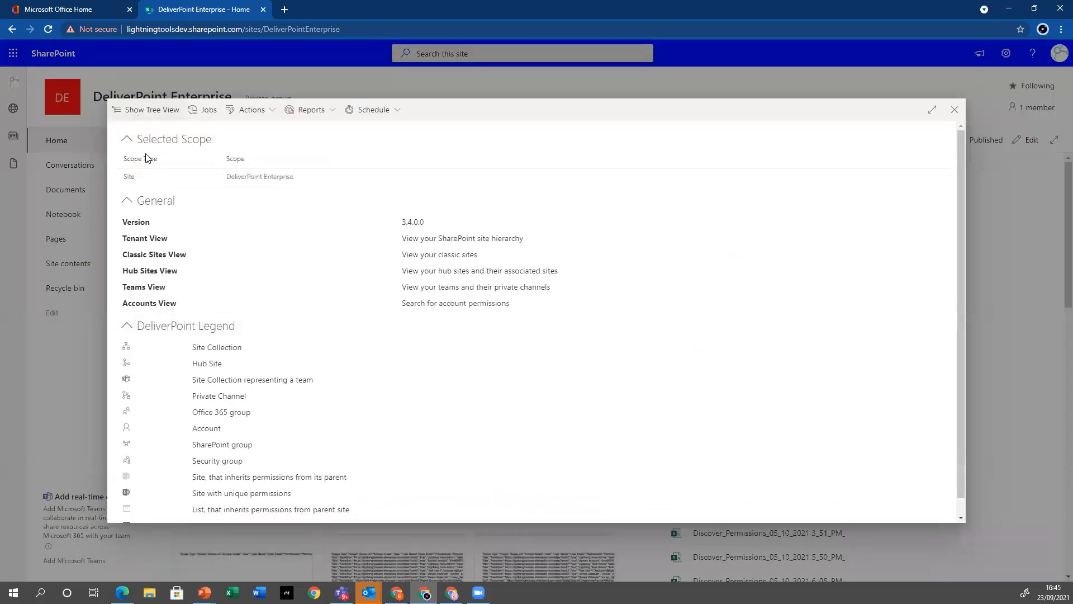
{"action": "left_click", "coordinate": [155, 157]}
{"action": "left_click", "coordinate": [389, 110]}
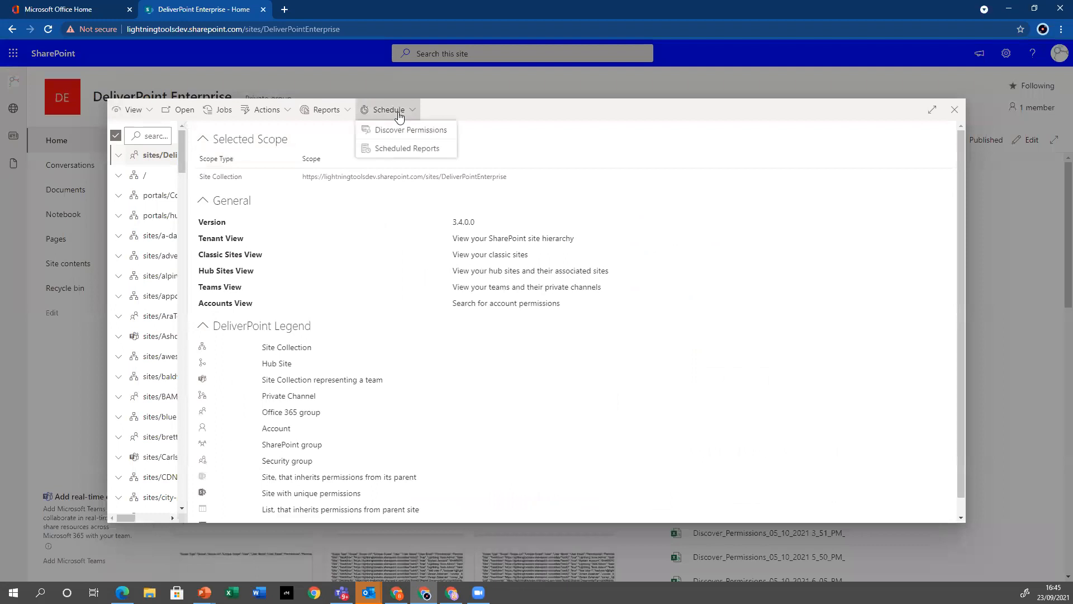
{"action": "left_click", "coordinate": [418, 130]}
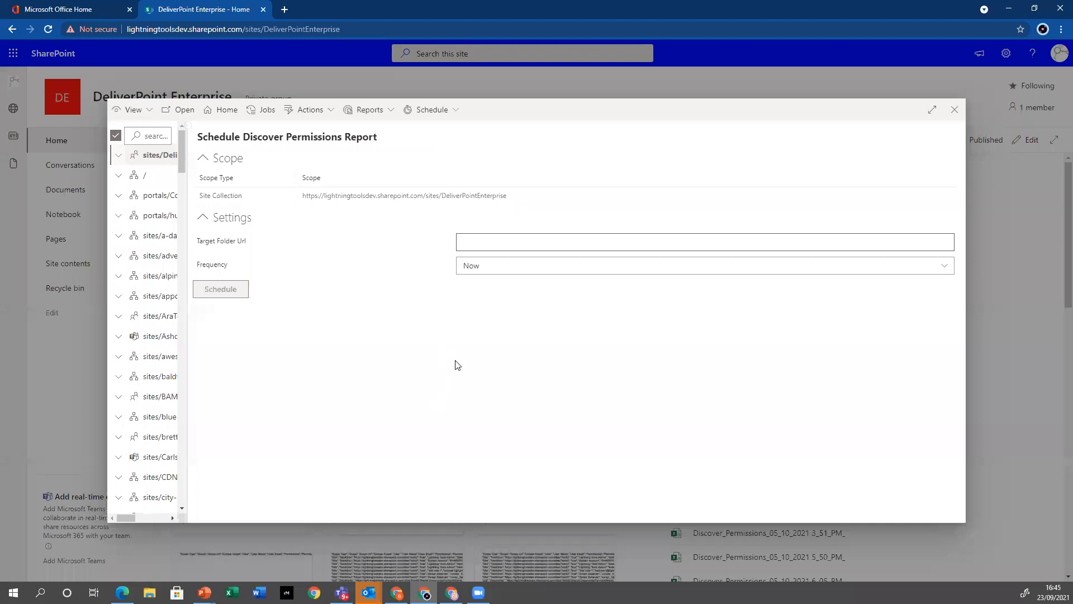
Paste the copied library address as the Target Folder Url and remove the trailing Forms/AllItems.aspx part
{"action": "right_click", "coordinate": [503, 241]}
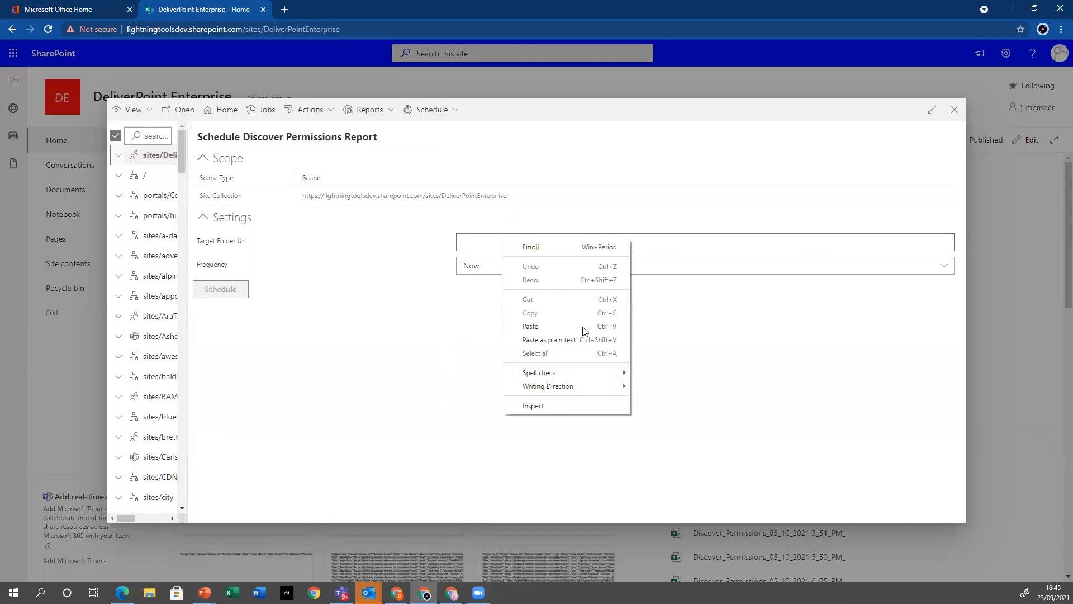
{"action": "left_click", "coordinate": [564, 326]}
{"action": "left_click_drag", "start_coordinate": [870, 243], "coordinate": [785, 245]}
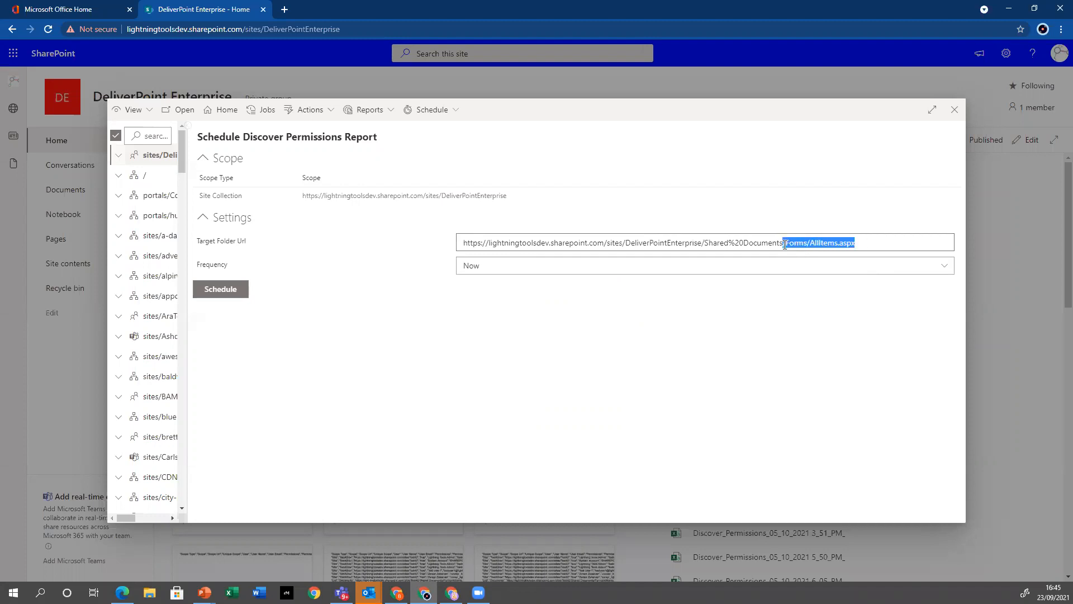
{"action": "key", "text": "BackSpace"}
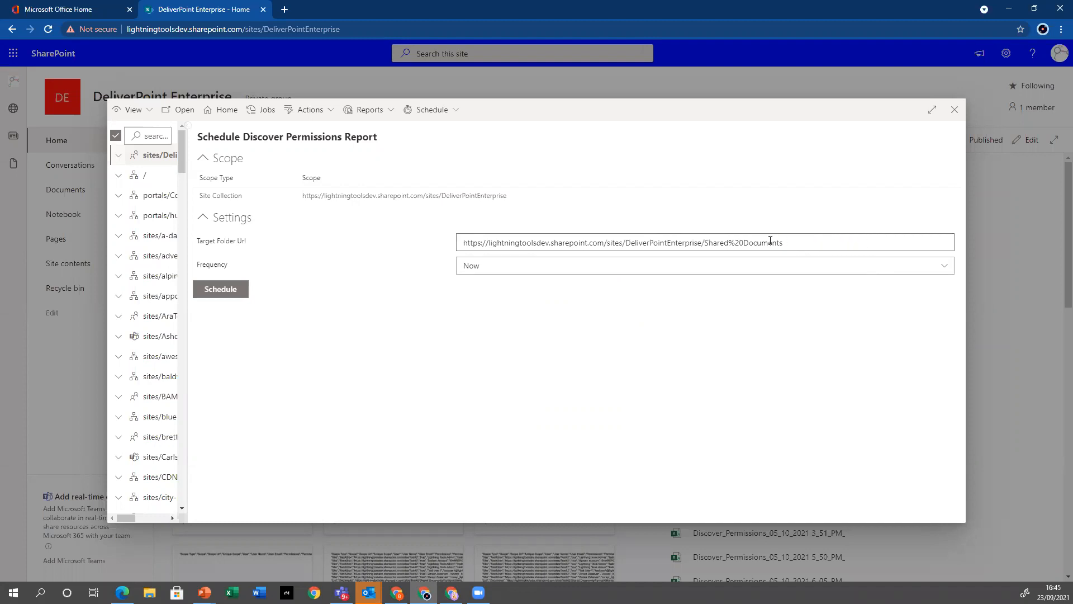
Set the report frequency to Monthly, keep day 1 at 00:00 and schedule the report
{"action": "left_click", "coordinate": [485, 271]}
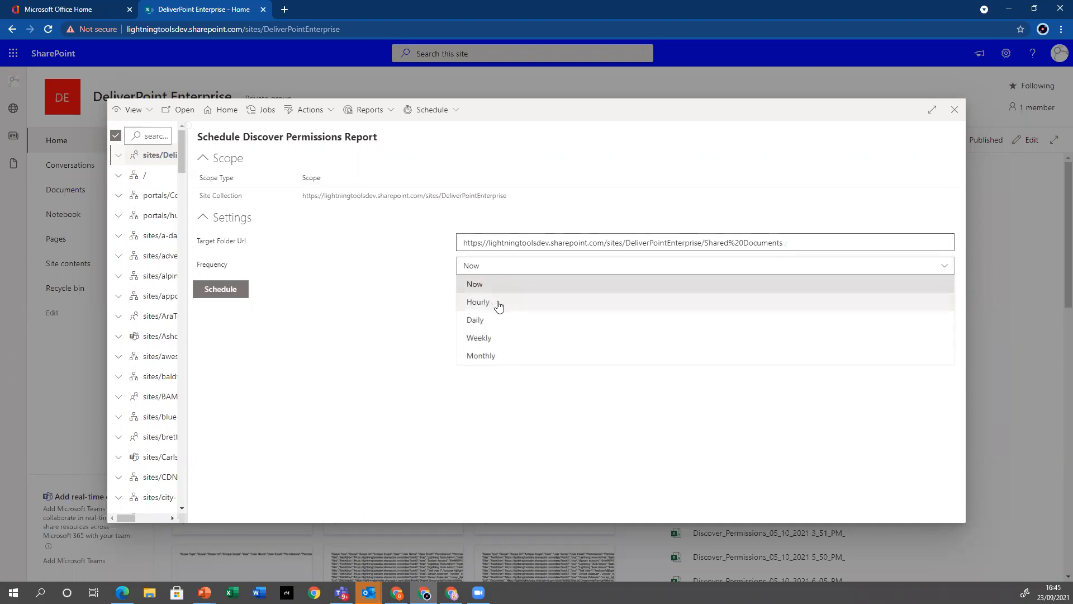
{"action": "left_click", "coordinate": [488, 356]}
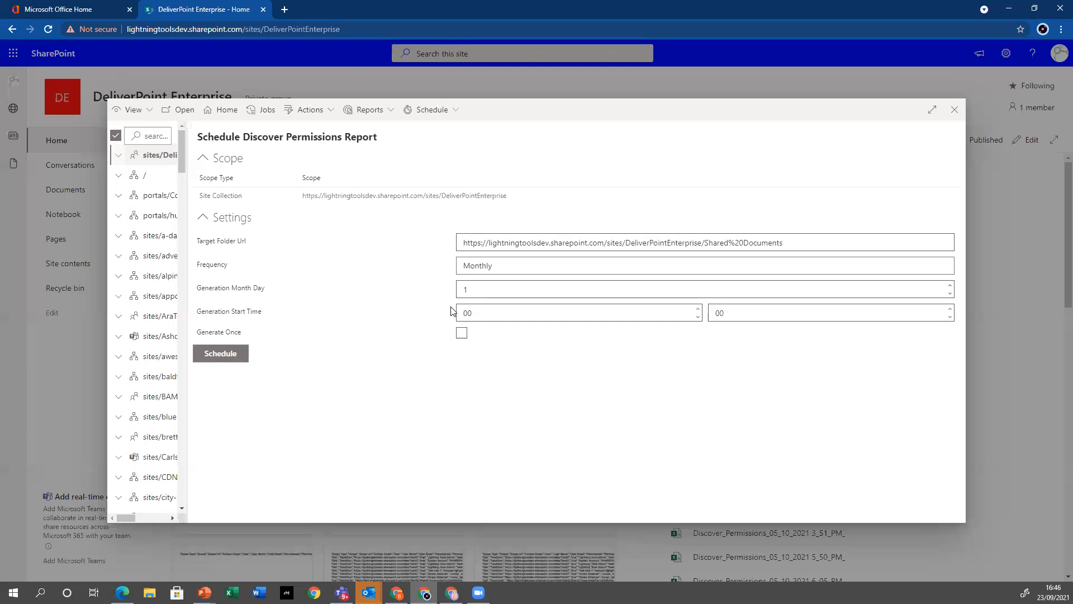
{"action": "left_click", "coordinate": [223, 361]}
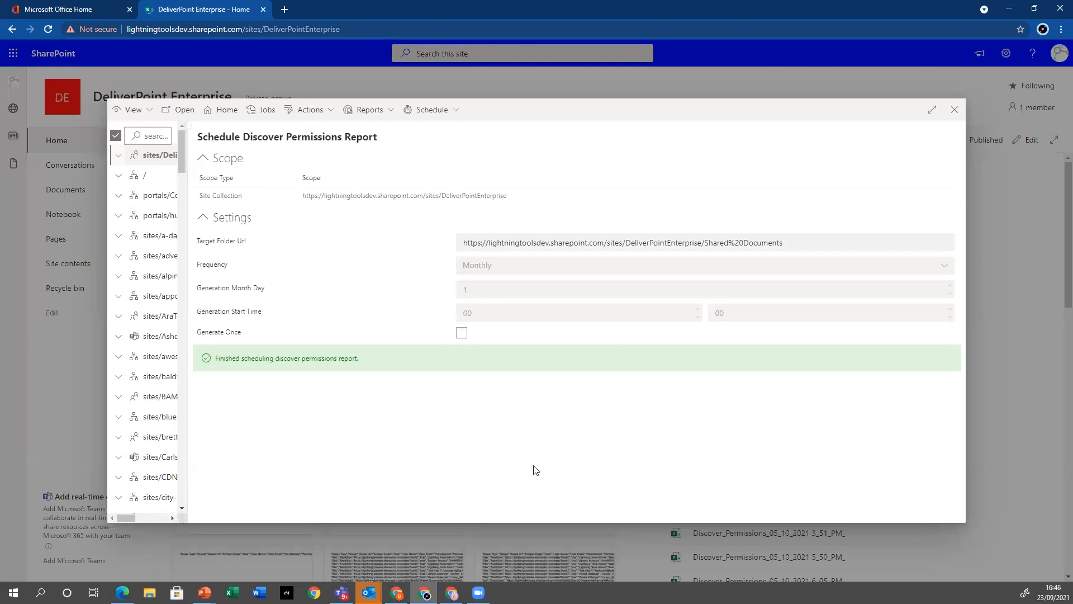
View the scheduled reports and open Discover_Permissions_09_23_2021 1_35_AM_14.csv in Excel
{"action": "left_click", "coordinate": [455, 112]}
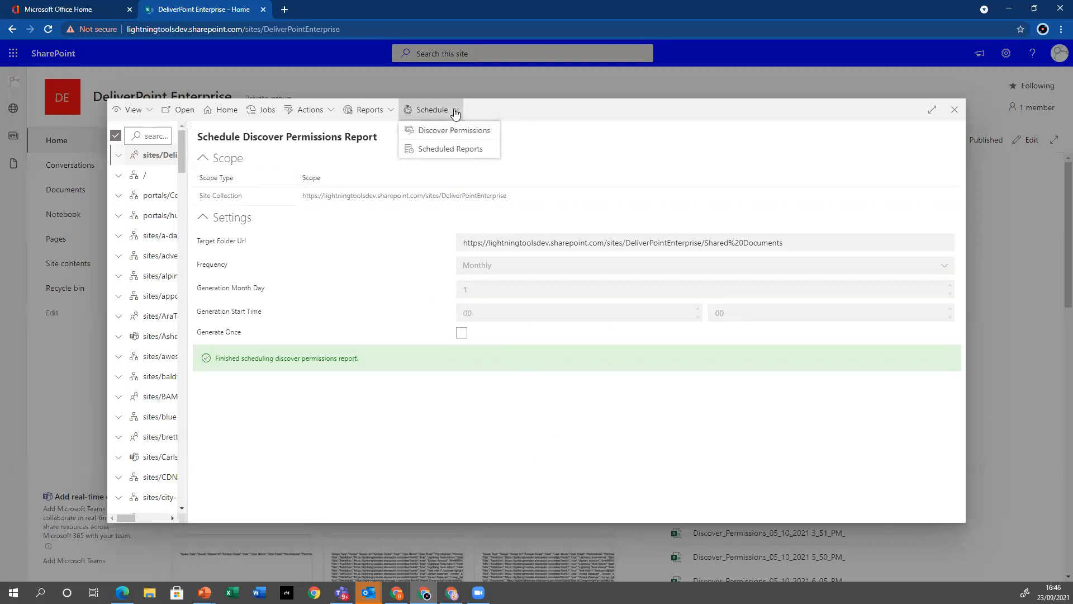
{"action": "left_click", "coordinate": [464, 151]}
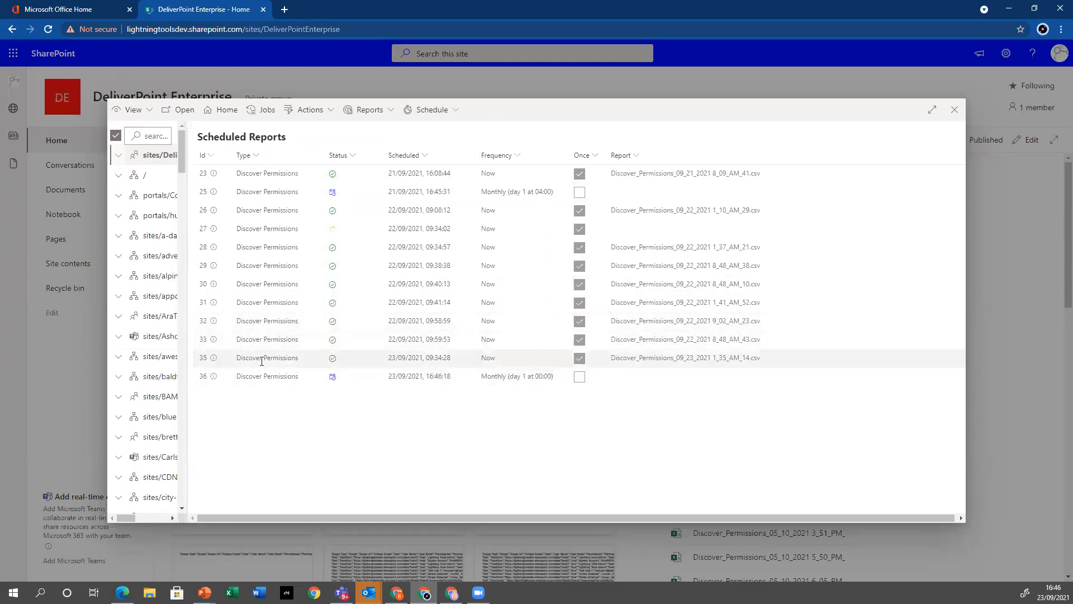
{"action": "mouse_move", "coordinate": [333, 377]}
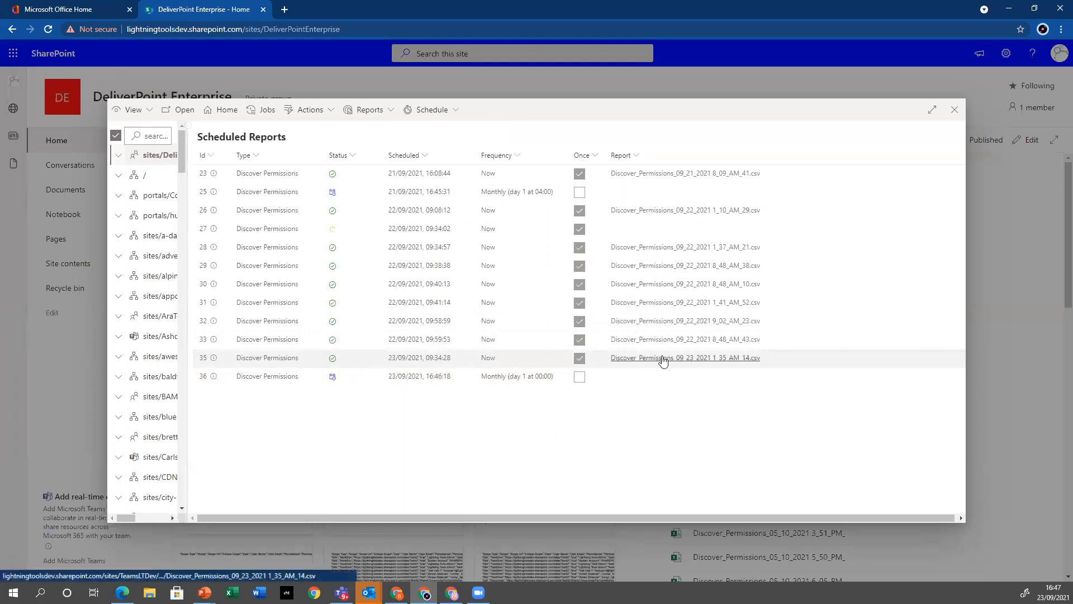
{"action": "left_click", "coordinate": [708, 361]}
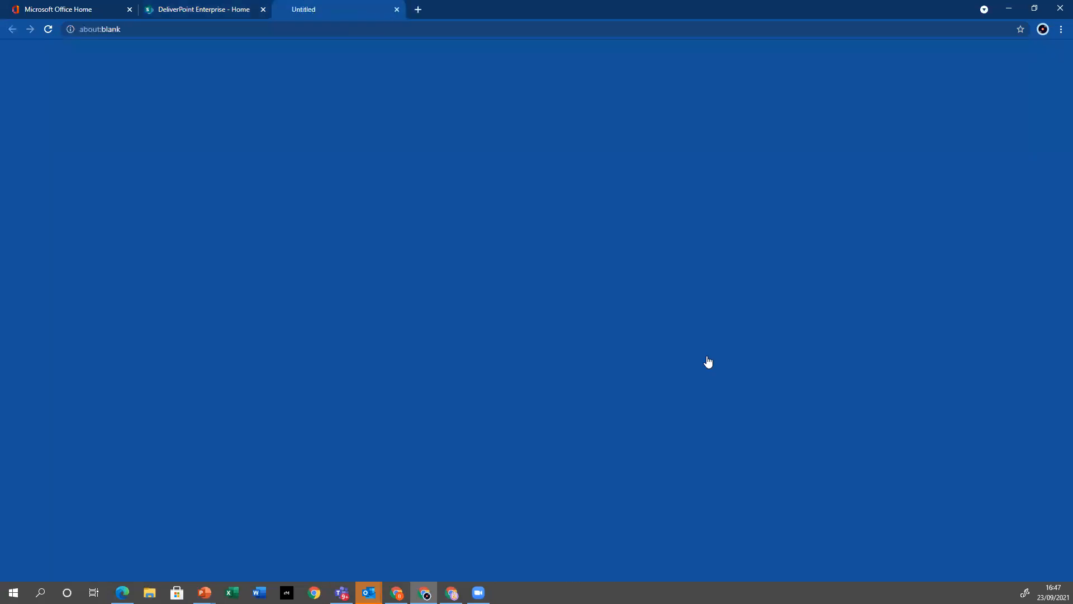
{"action": "left_click", "coordinate": [82, 565]}
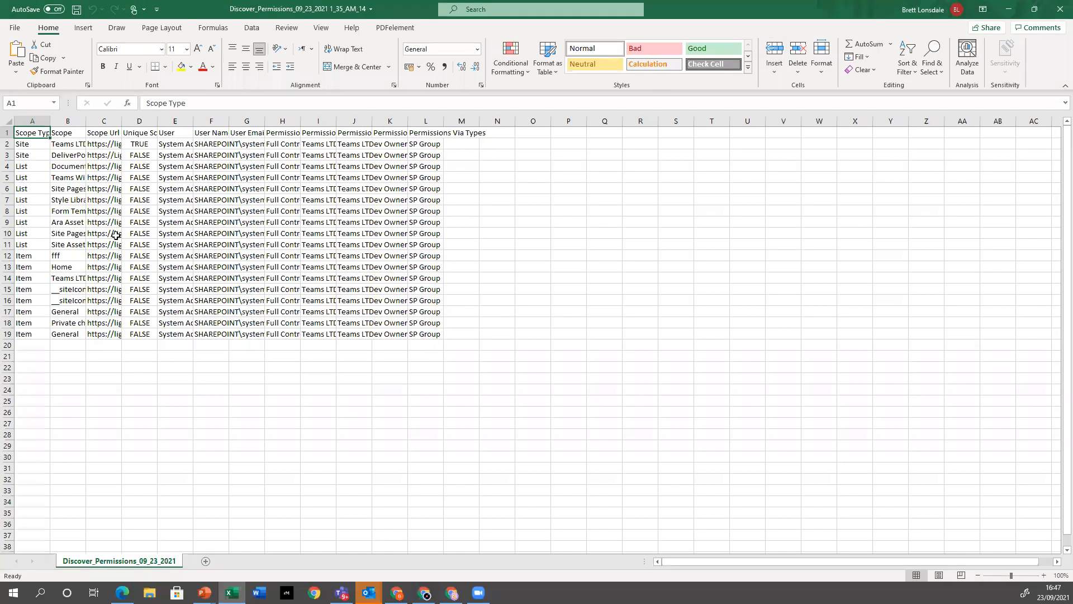
Auto-fit the widths of the permissions report's columns to their contents
{"action": "mouse_move", "coordinate": [31, 121]}
{"action": "left_mouse_down"}
{"action": "mouse_move", "coordinate": [480, 120]}
{"action": "mouse_move", "coordinate": [464, 121]}
{"action": "left_mouse_up"}
{"action": "double_click", "coordinate": [444, 120]}
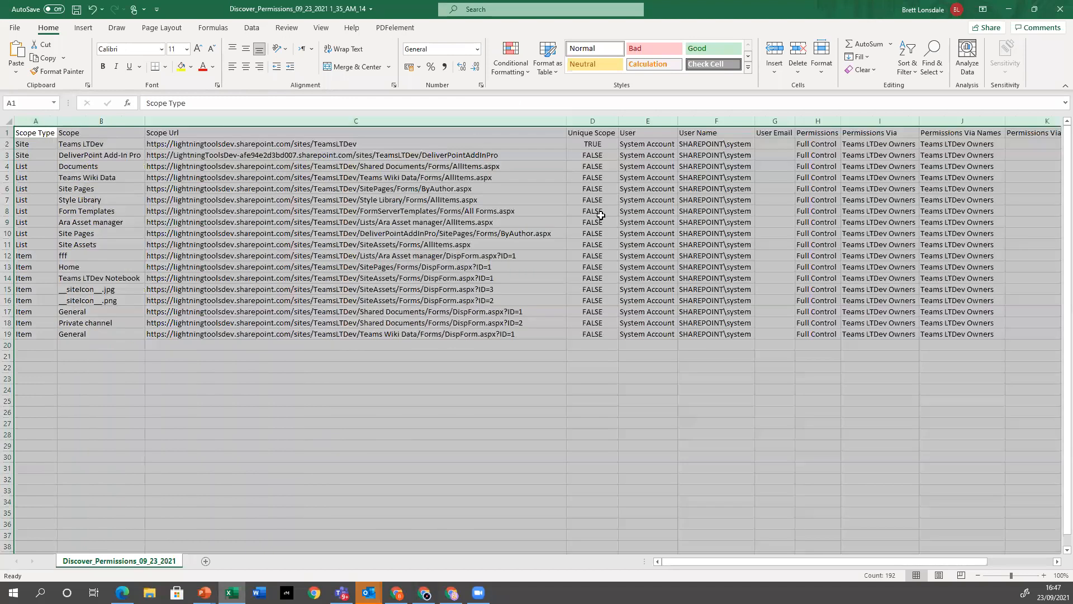
{"action": "left_click", "coordinate": [815, 301]}
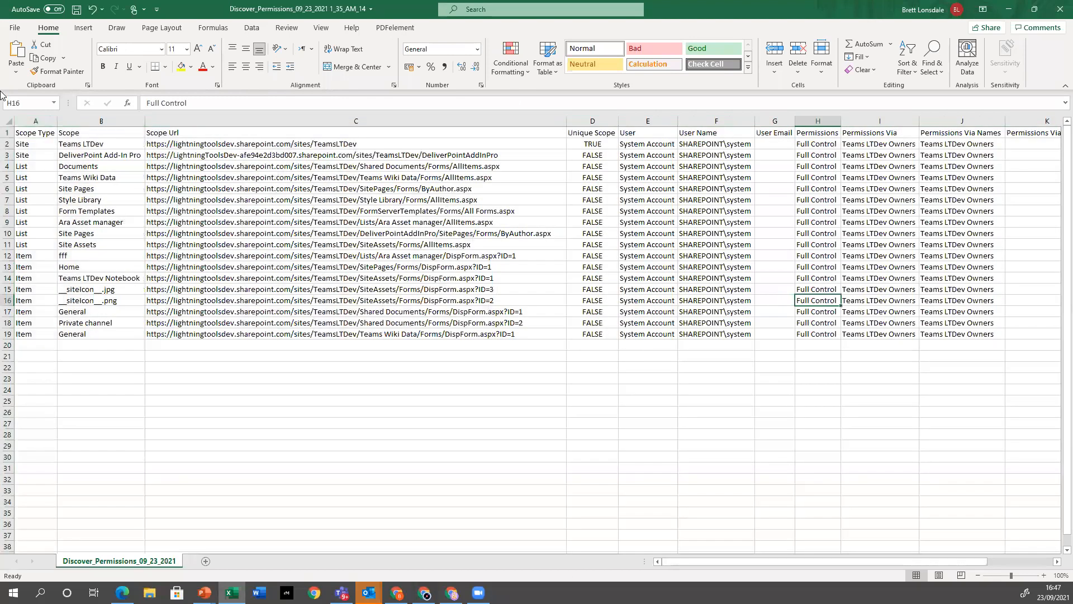
Format the report data in A1:L19 as a table with headers, using a light style with a blue header row
{"action": "left_click", "coordinate": [40, 134]}
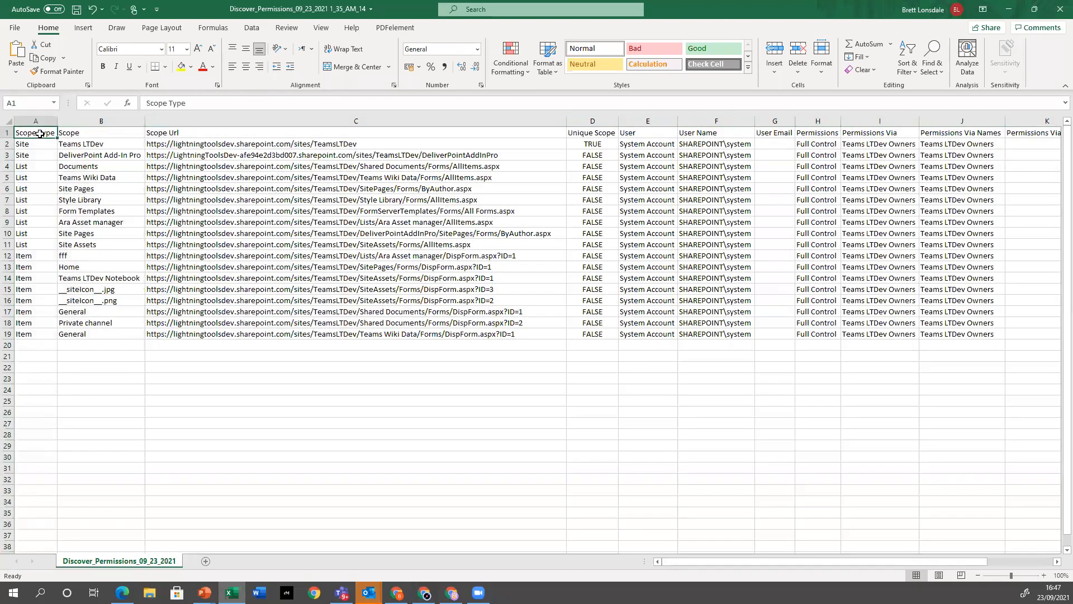
{"action": "key", "text": "ctrl+shift+End"}
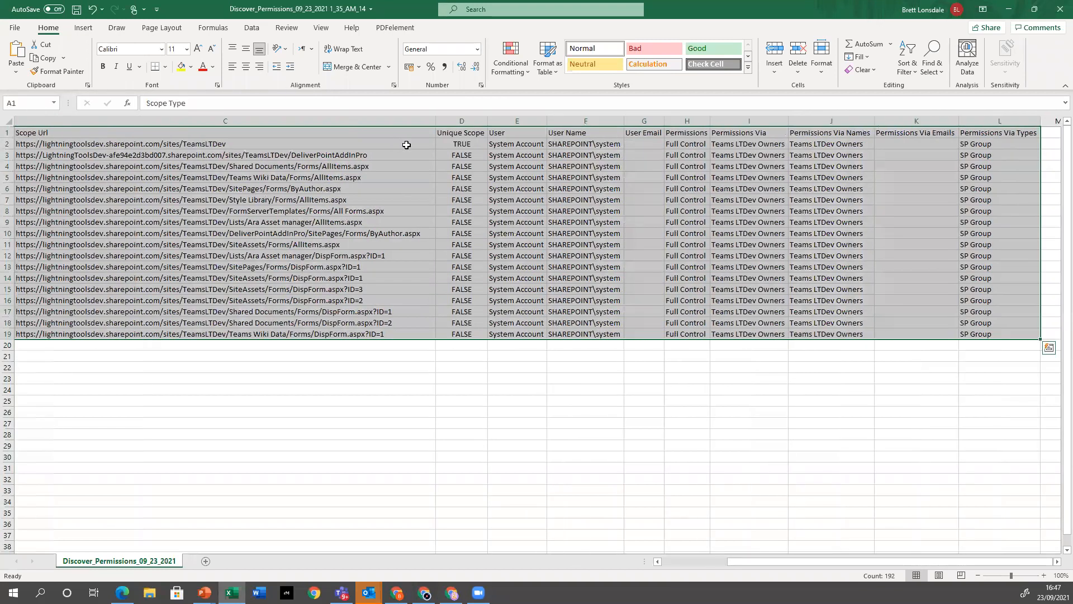
{"action": "left_click", "coordinate": [549, 78]}
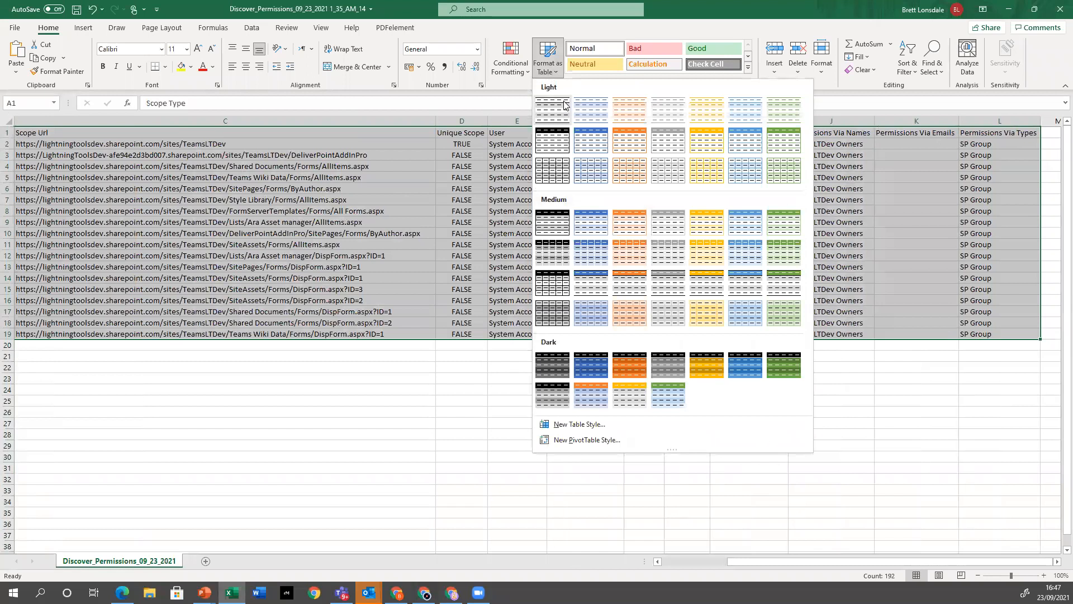
{"action": "left_click", "coordinate": [591, 140]}
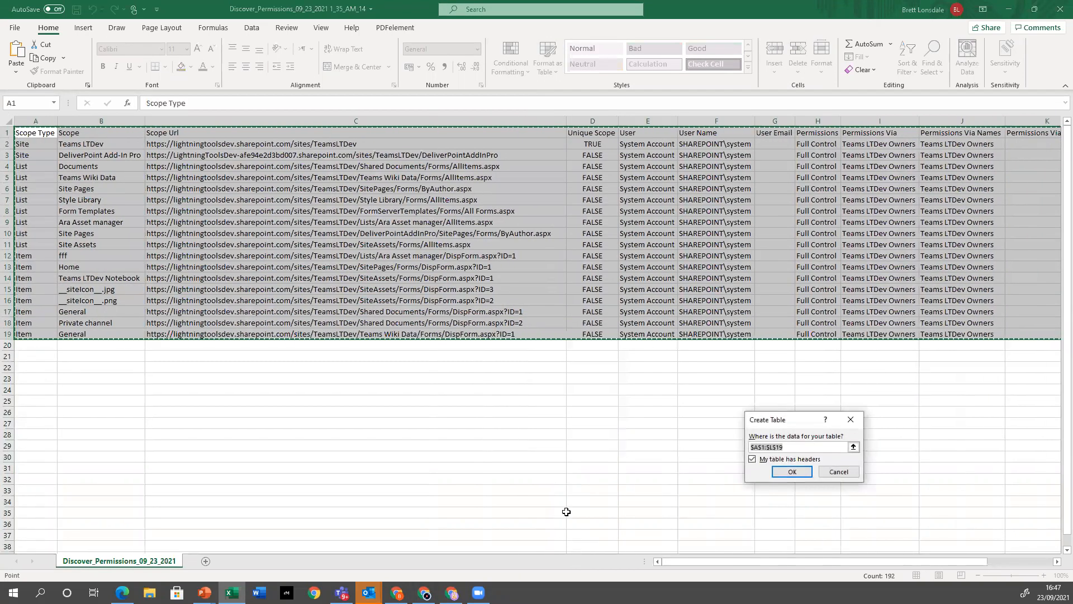
{"action": "left_click", "coordinate": [790, 472]}
{"action": "left_click", "coordinate": [527, 423]}
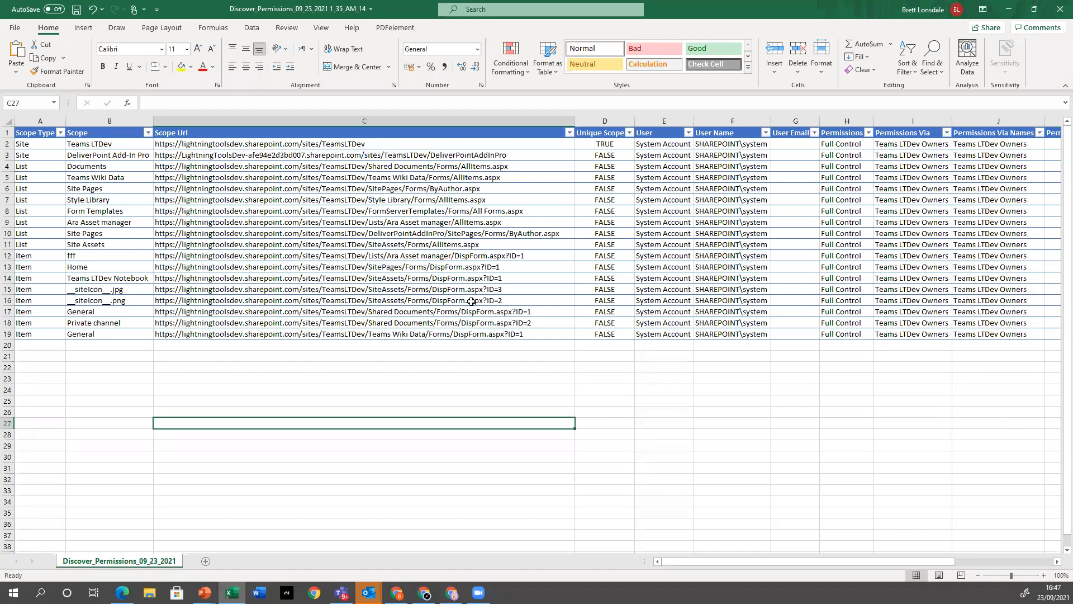
Filter the Unique Scope column to show only the TRUE rows
{"action": "left_click", "coordinate": [631, 134]}
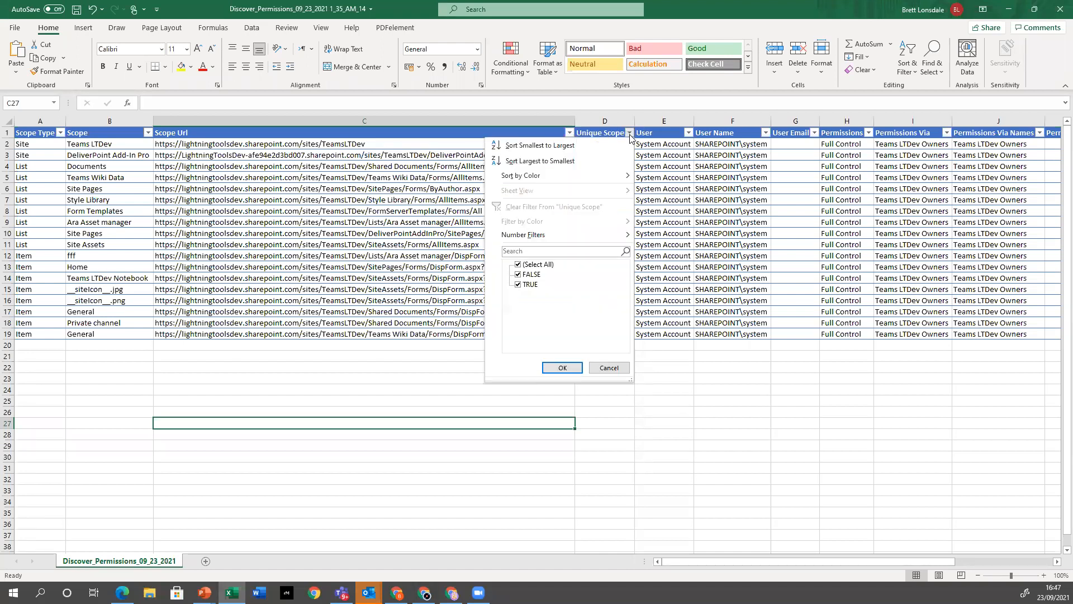
{"action": "left_click", "coordinate": [518, 275]}
{"action": "left_click", "coordinate": [562, 368]}
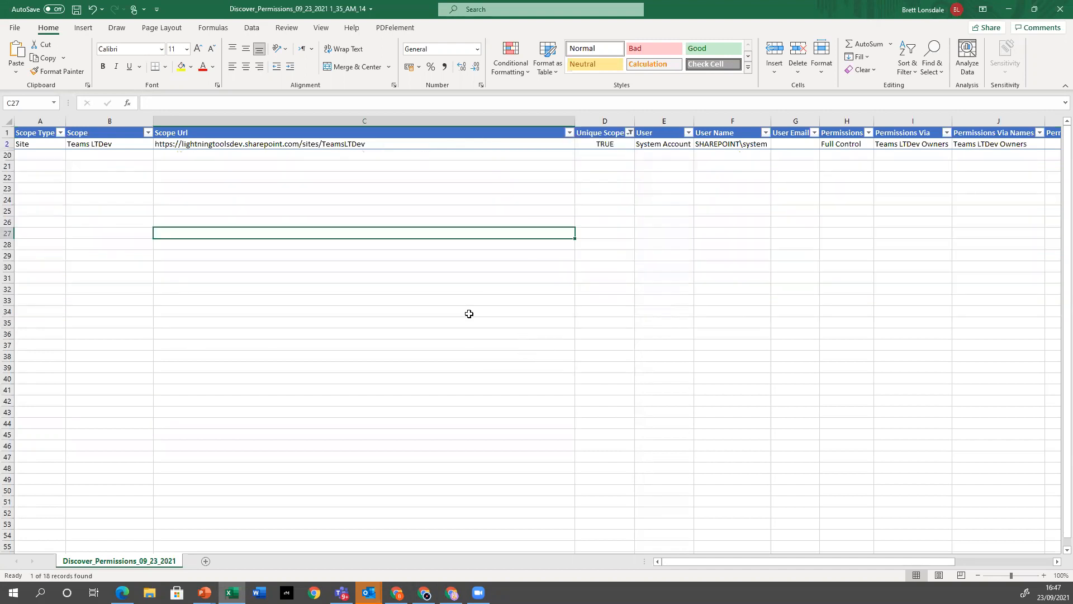
Include the FALSE rows again in the Unique Scope filter
{"action": "left_click", "coordinate": [628, 137]}
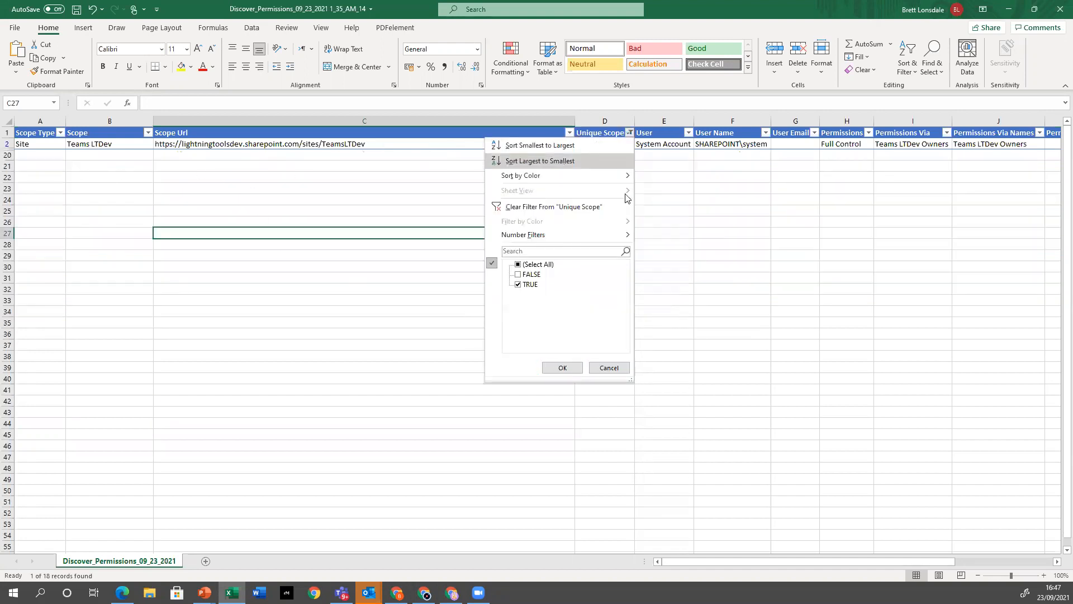
{"action": "left_click", "coordinate": [518, 274]}
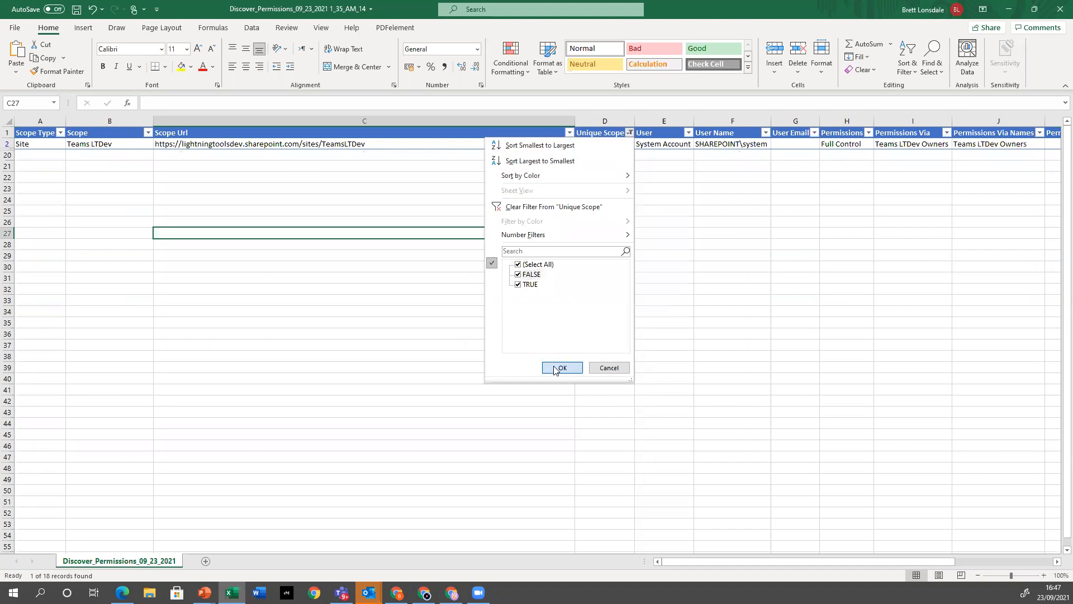
{"action": "left_click", "coordinate": [560, 367]}
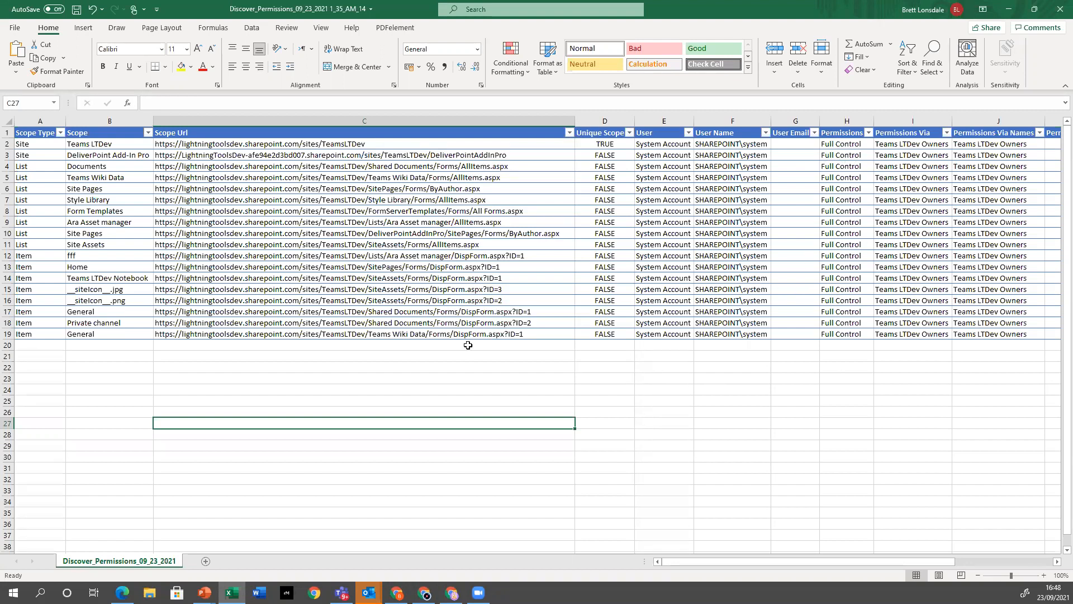
Look across the remaining report columns, close the workbook and return to DeliverPoint's Scheduled Reports list
{"action": "left_click", "coordinate": [805, 562]}
{"action": "left_click_drag", "start_coordinate": [804, 558], "coordinate": [739, 558]}
{"action": "left_click", "coordinate": [1058, 12]}
{"action": "left_click", "coordinate": [539, 311]}
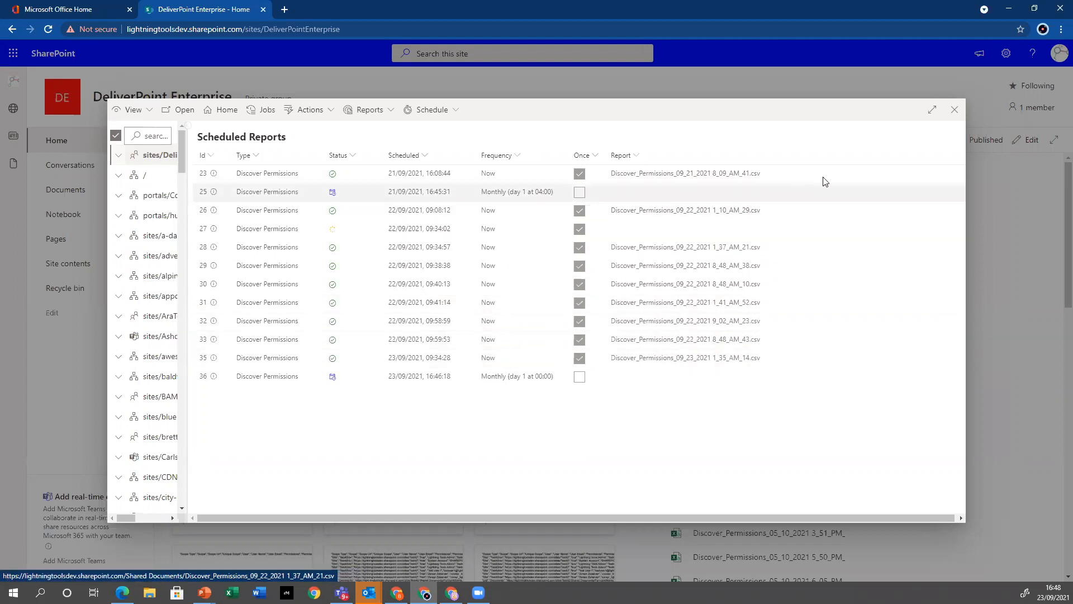
Close the Scheduled Reports window, open the site's Documents library and widen its Name column
{"action": "left_click", "coordinate": [953, 110]}
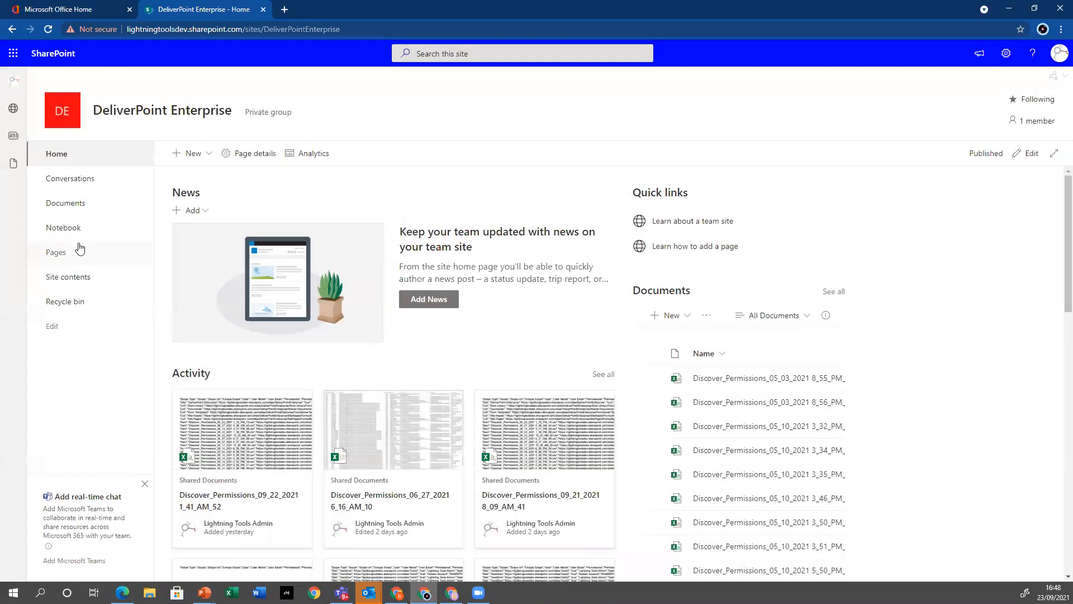
{"action": "left_click", "coordinate": [76, 208]}
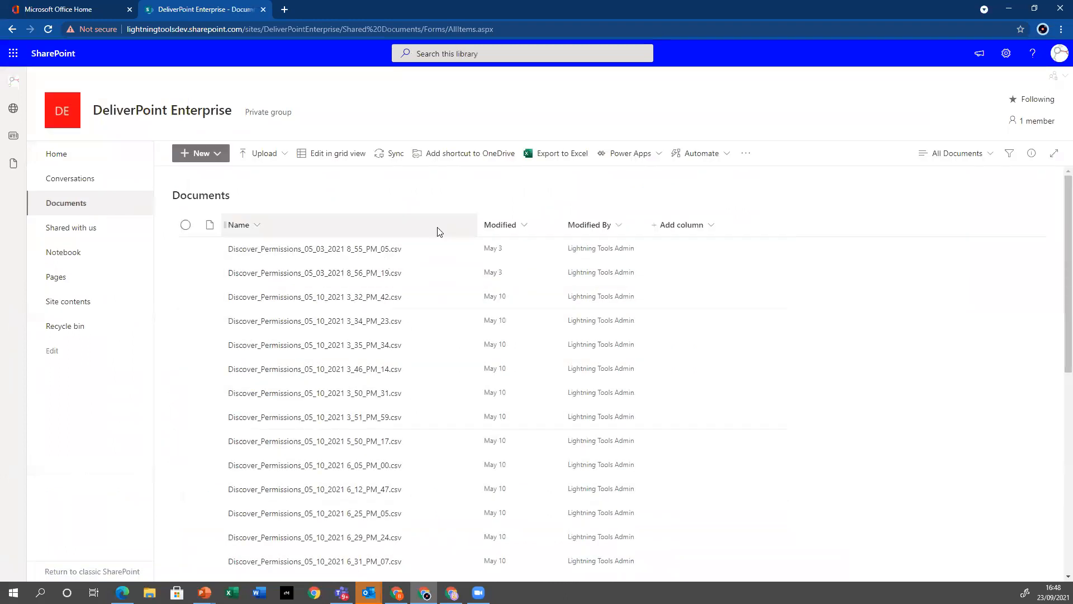
{"action": "left_click_drag", "start_coordinate": [477, 226], "coordinate": [566, 226]}
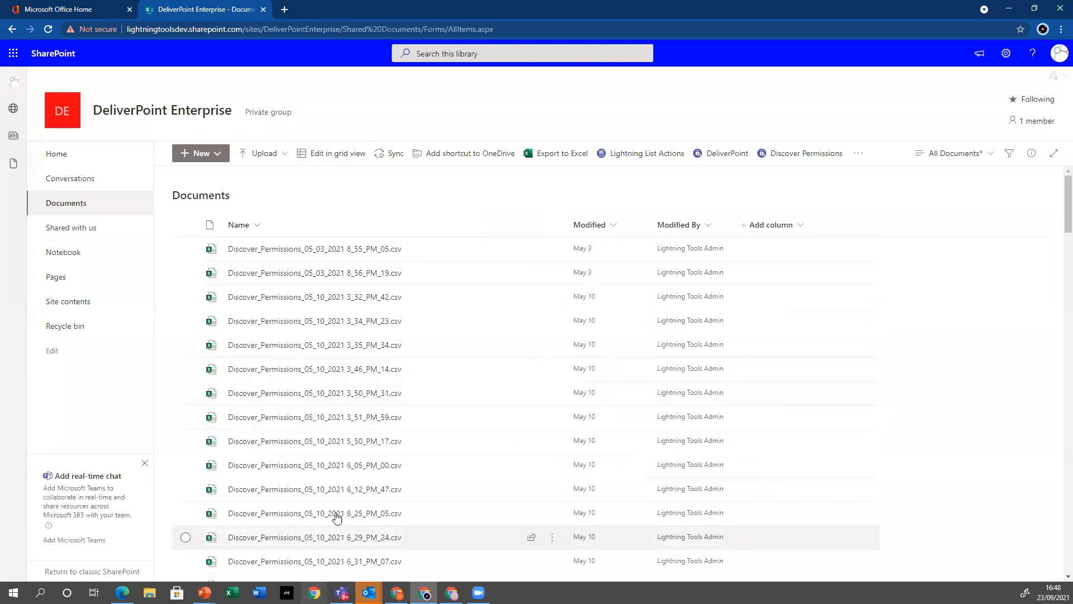
Open the report Discover_Permissions_05_10_2021 3_46_PM_14.csv and autofit columns A through M to their contents
{"action": "left_click", "coordinate": [359, 371]}
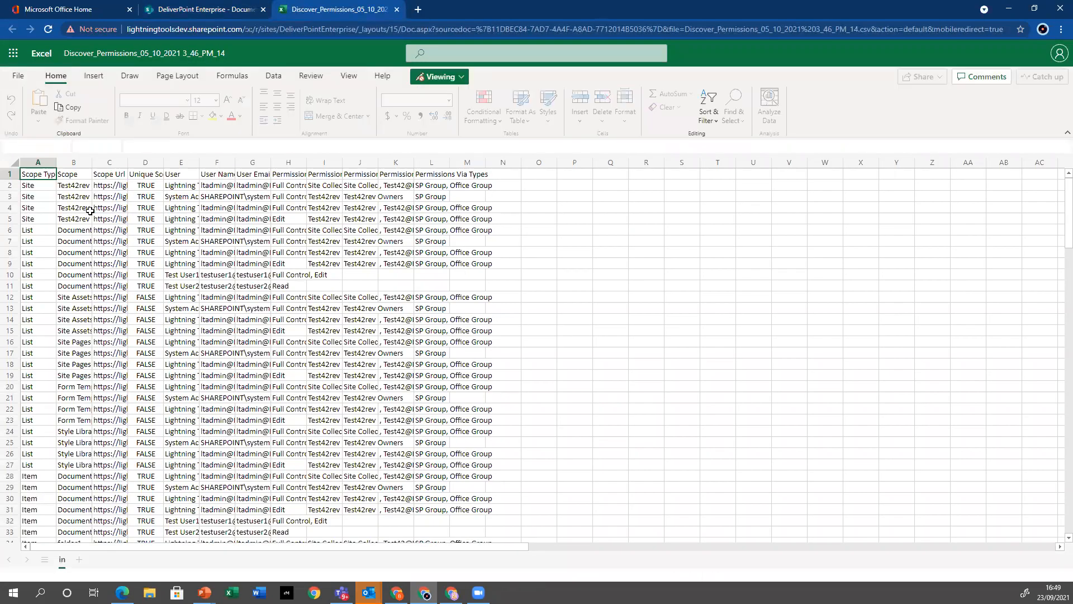
{"action": "left_click_drag", "start_coordinate": [37, 166], "coordinate": [484, 166]}
{"action": "double_click", "coordinate": [485, 163]}
{"action": "left_click", "coordinate": [519, 353]}
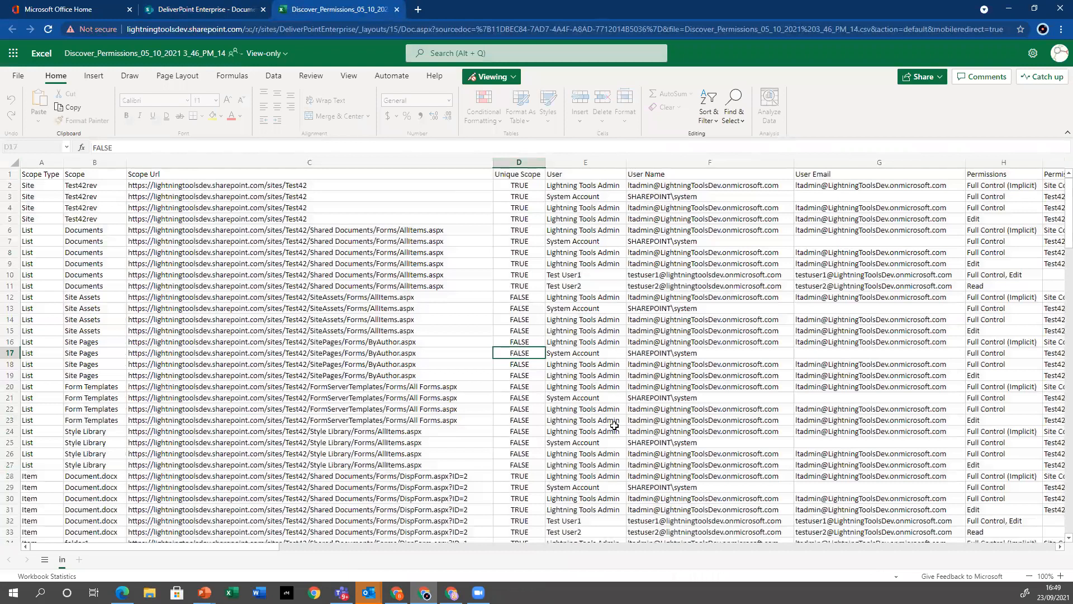
Highlight the permission levels in H3:H19 for review and switch to the PowerPoint slide show
{"action": "left_click_drag", "start_coordinate": [985, 197], "coordinate": [1003, 378]}
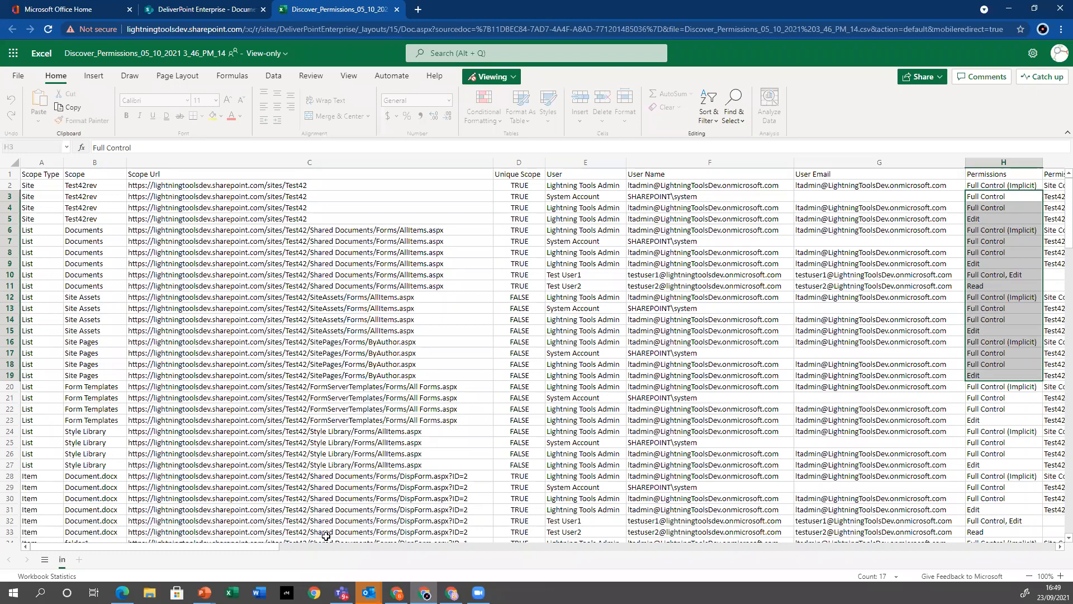
{"action": "mouse_move", "coordinate": [205, 592]}
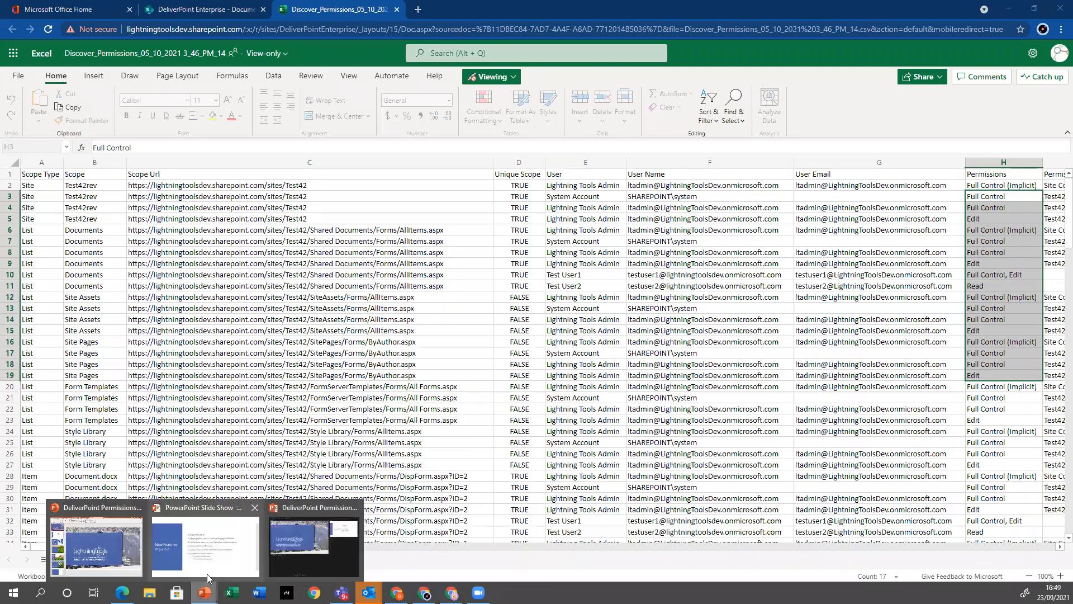
{"action": "left_click", "coordinate": [205, 548]}
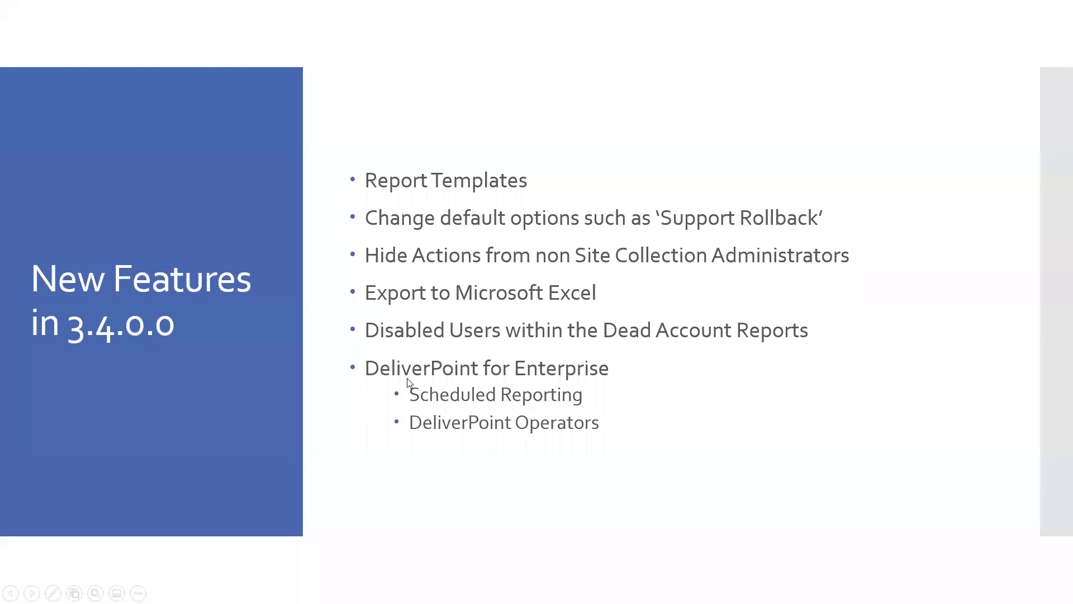